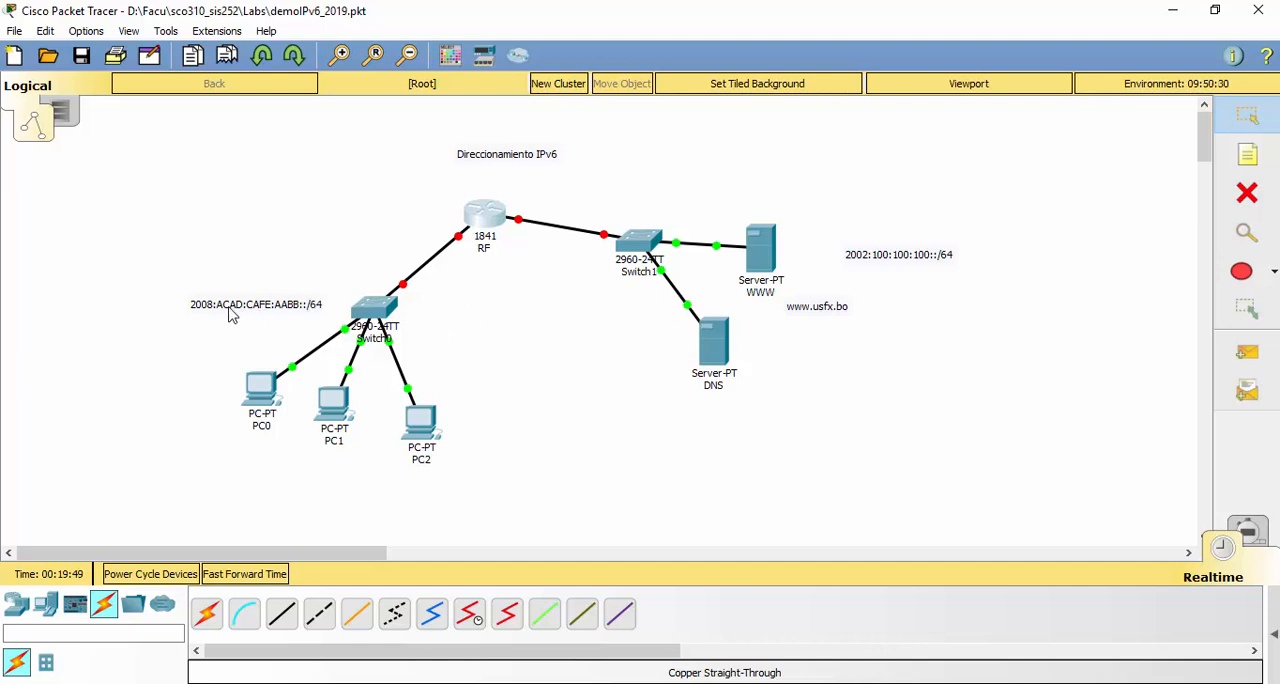
Reposition the 2008:ACAD:CAFE:AABB::/64 and 2002:100:100:100::/64 labels and shift the RF router slightly in the topology
mouse_move(229, 315)
mouse_down()
mouse_move(262, 318)
mouse_move(214, 324)
mouse_up()
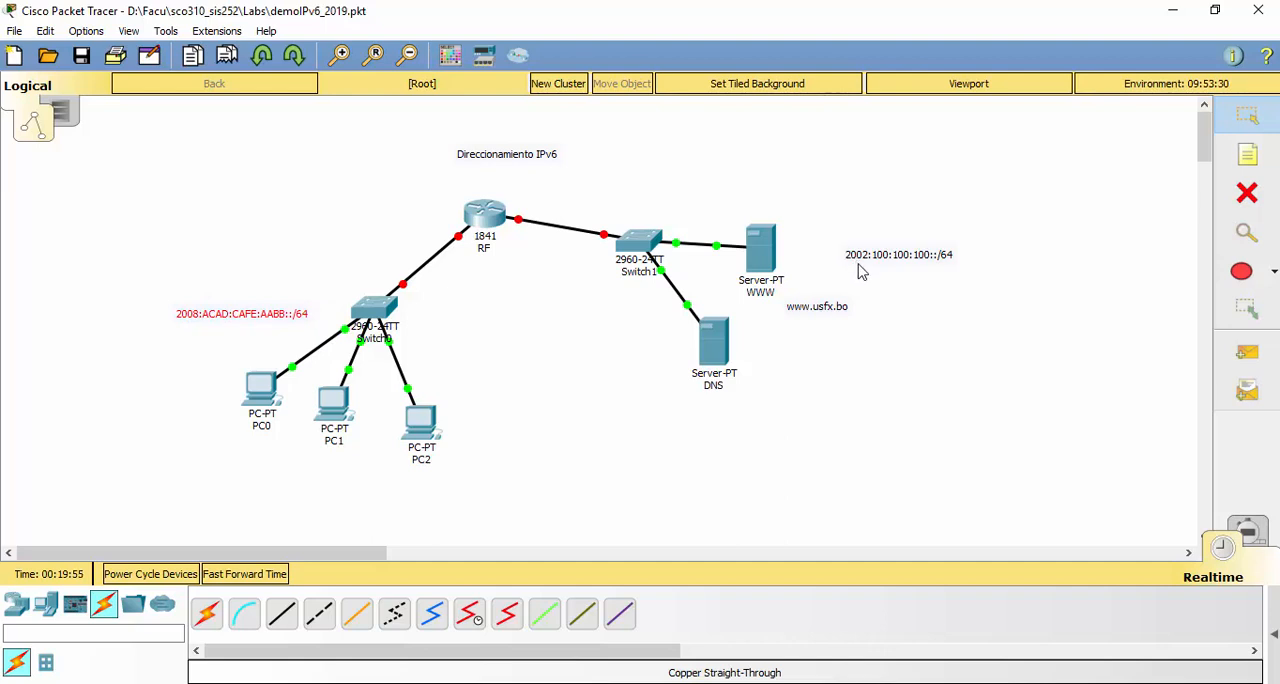
drag(860, 270, 835, 245)
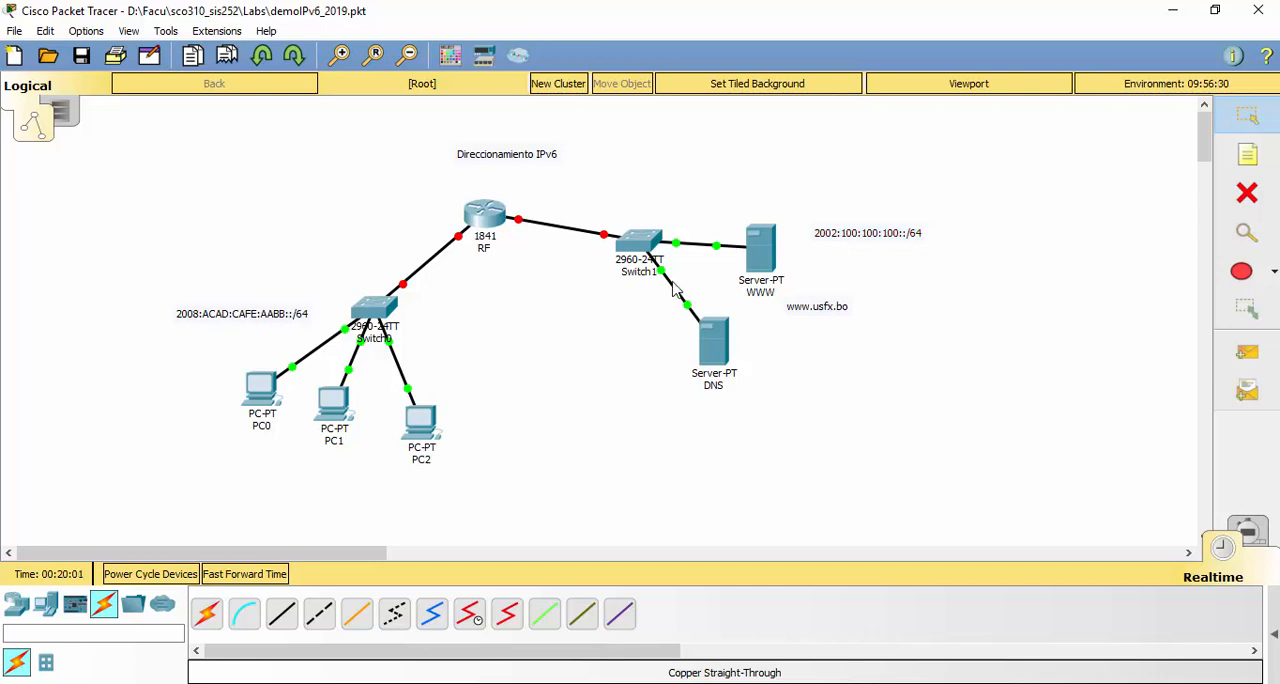
mouse_move(492, 228)
mouse_down()
mouse_move(511, 229)
mouse_move(487, 229)
mouse_up()
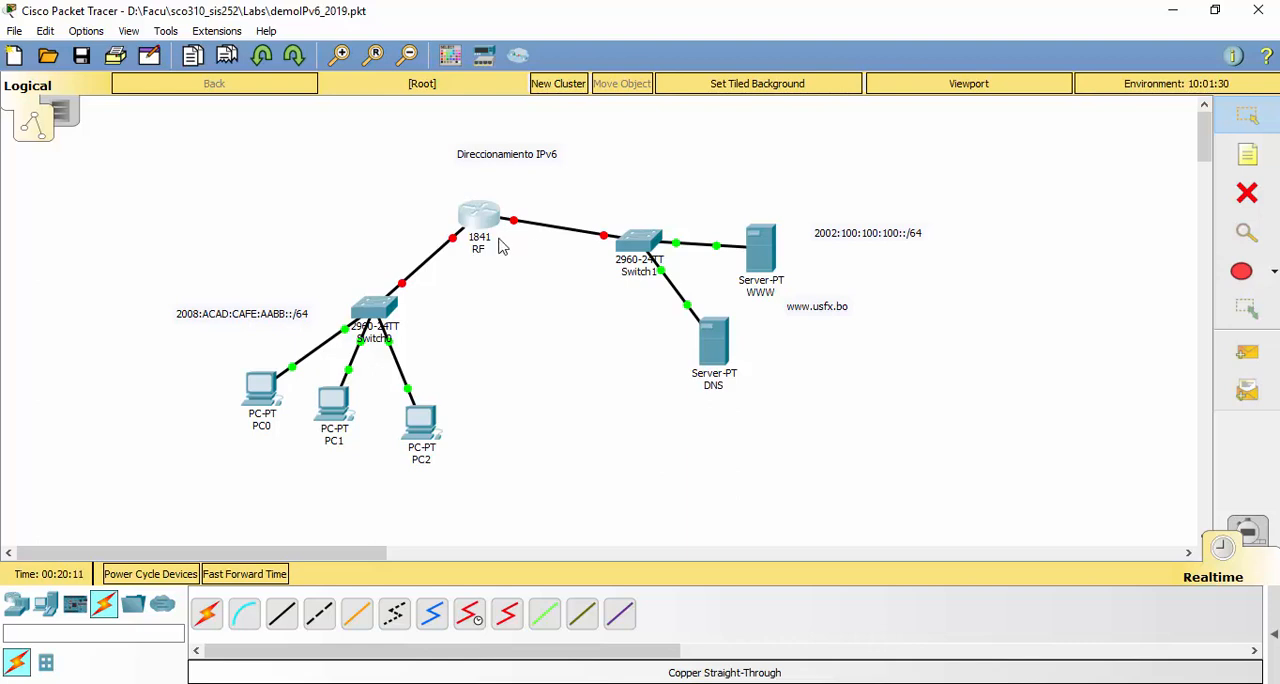
mouse_move(477, 228)
Add a note reading "F800::IUE(MAC)+FFFE" between the RF router and the title in the workspace
click(1247, 155)
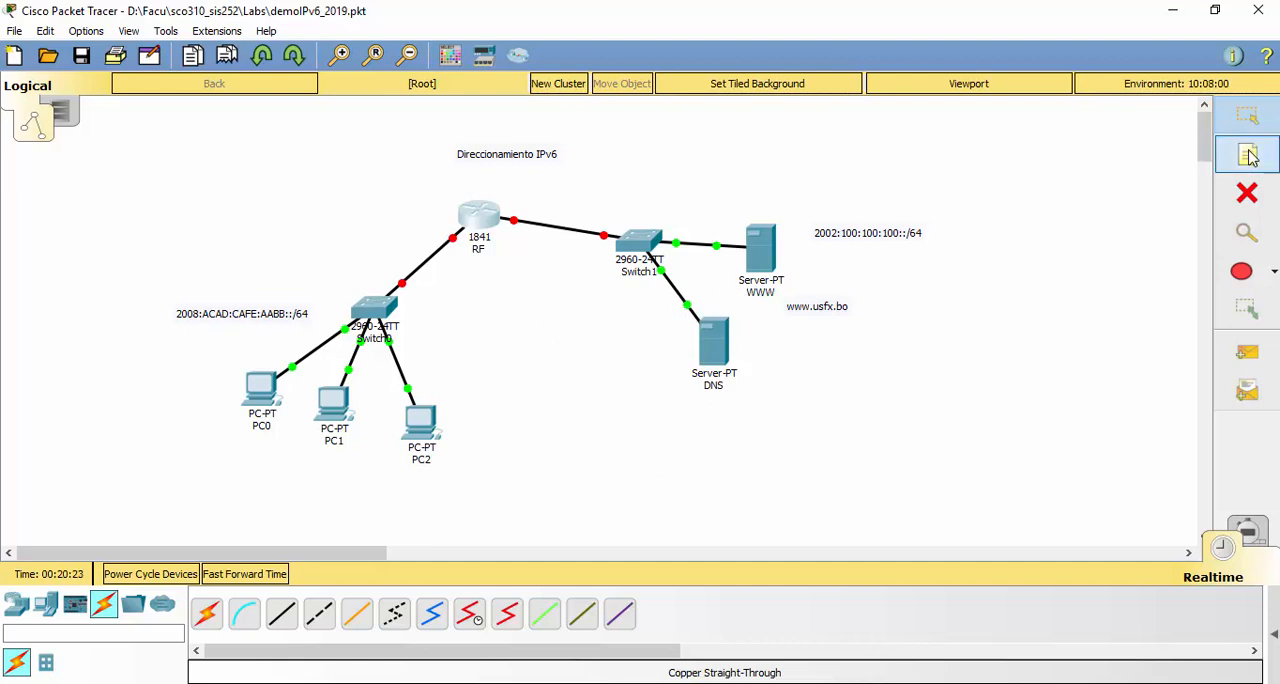
click(514, 189)
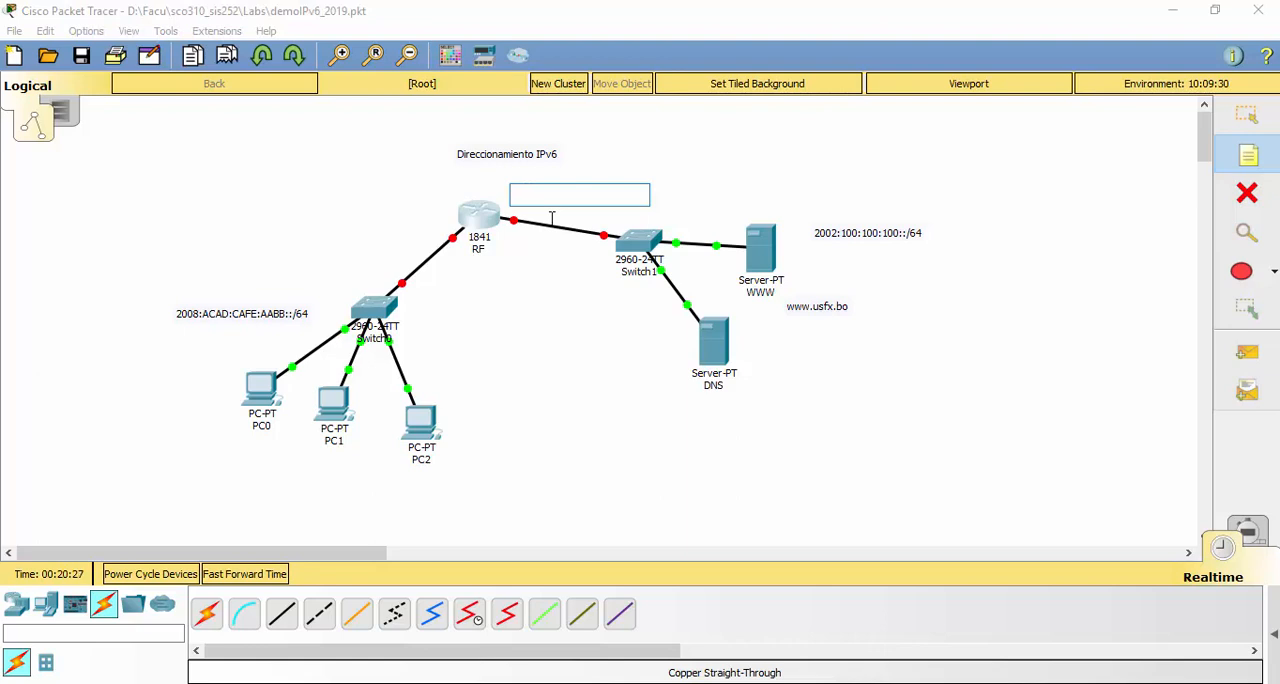
text(F)
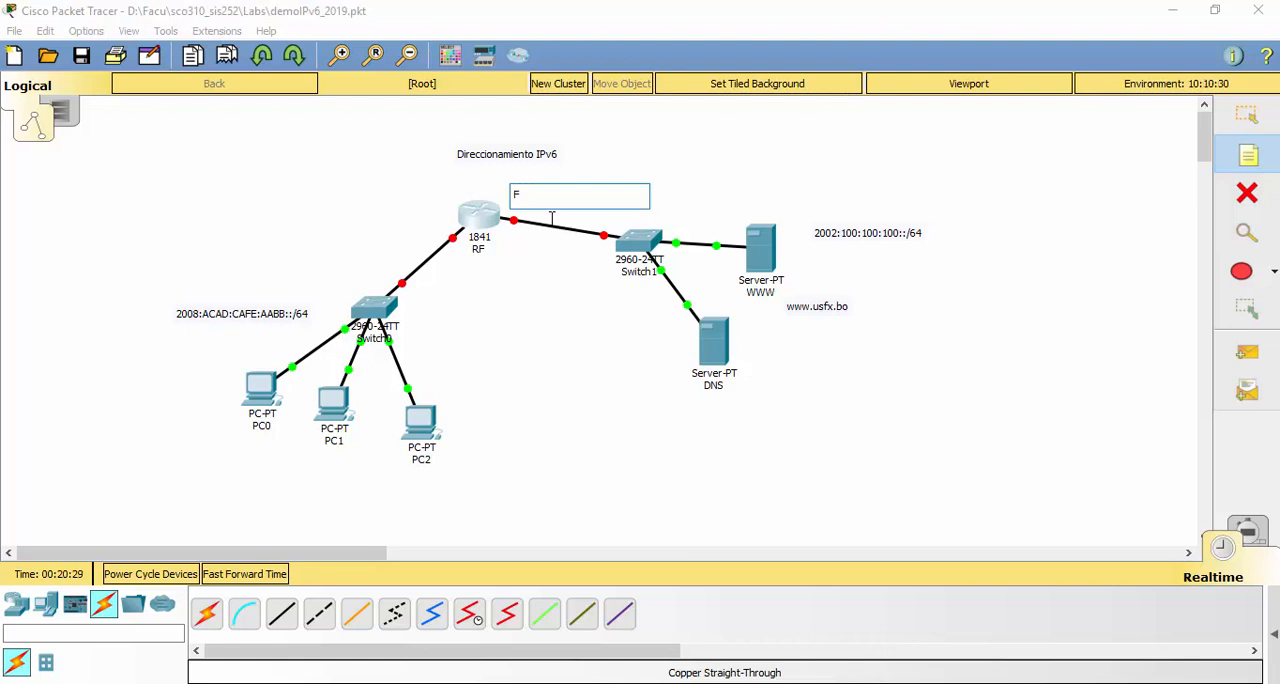
text(80)
text(IEU)
key(BackSpace)
key(BackSpace)
key(BackSpace)
text(IUE)
text(())
text(M)
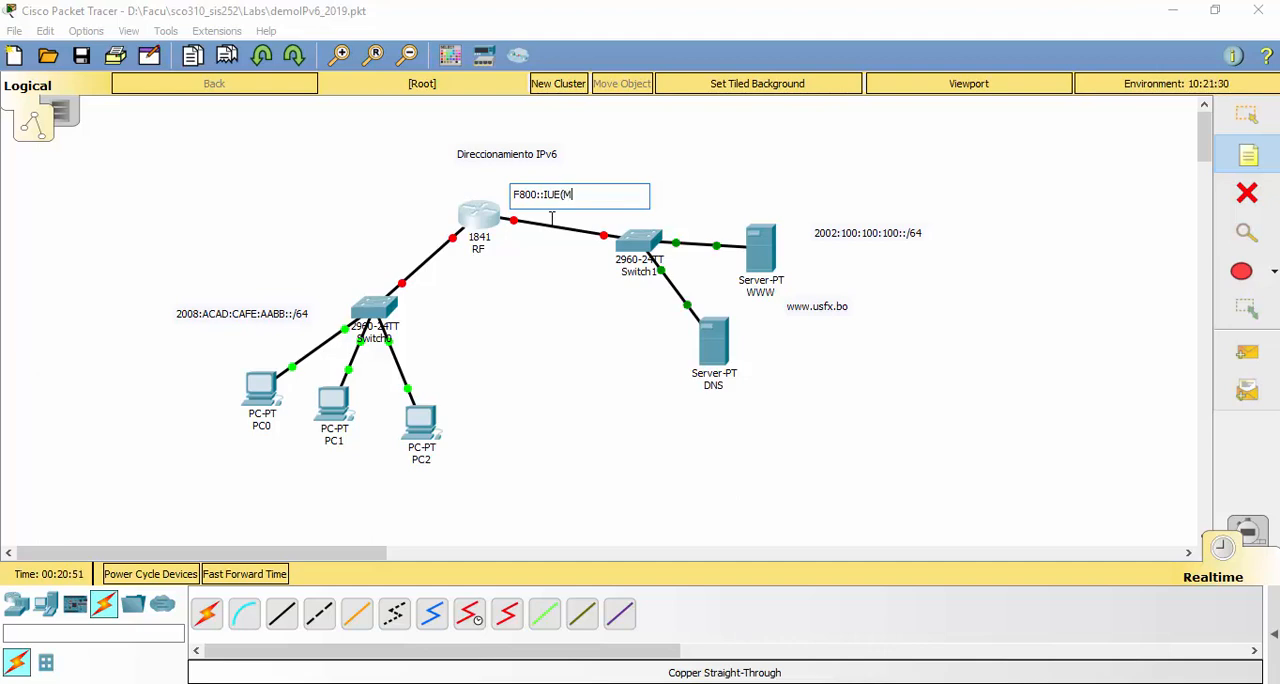
text(AC)+FFFE)
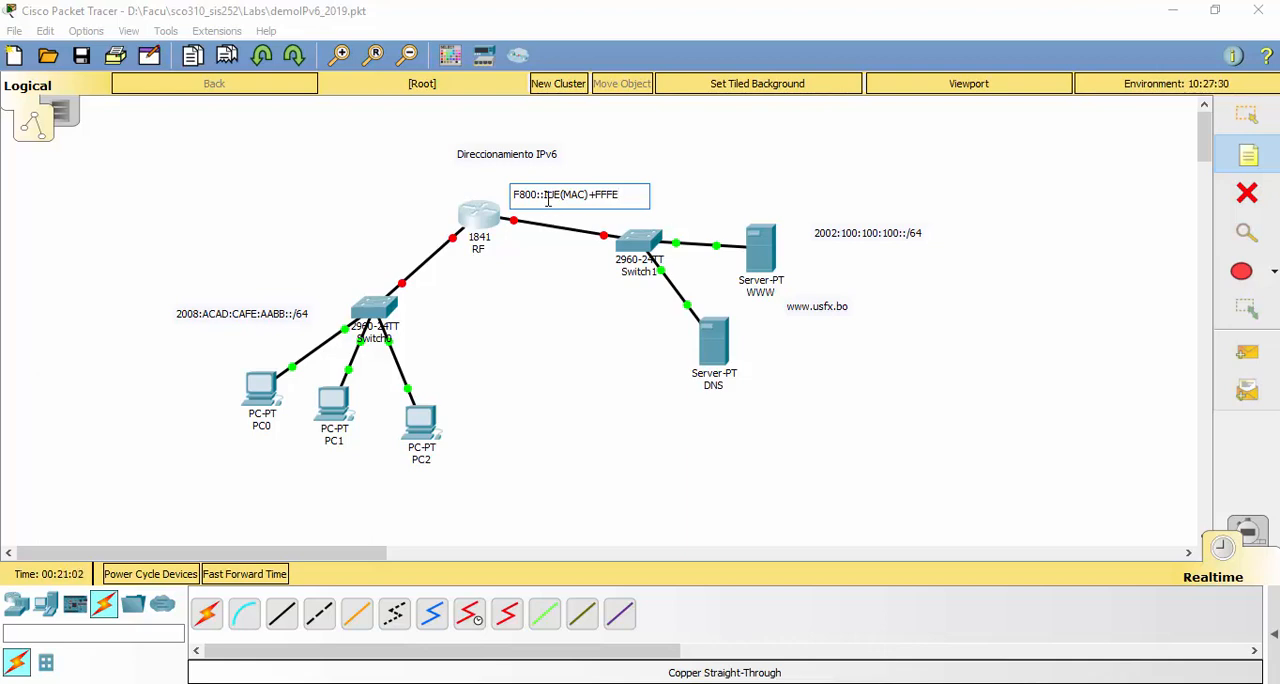
Move the F800::IUE(MAC)+FFFE note to the upper left of the RF router and deselect it
click(1248, 128)
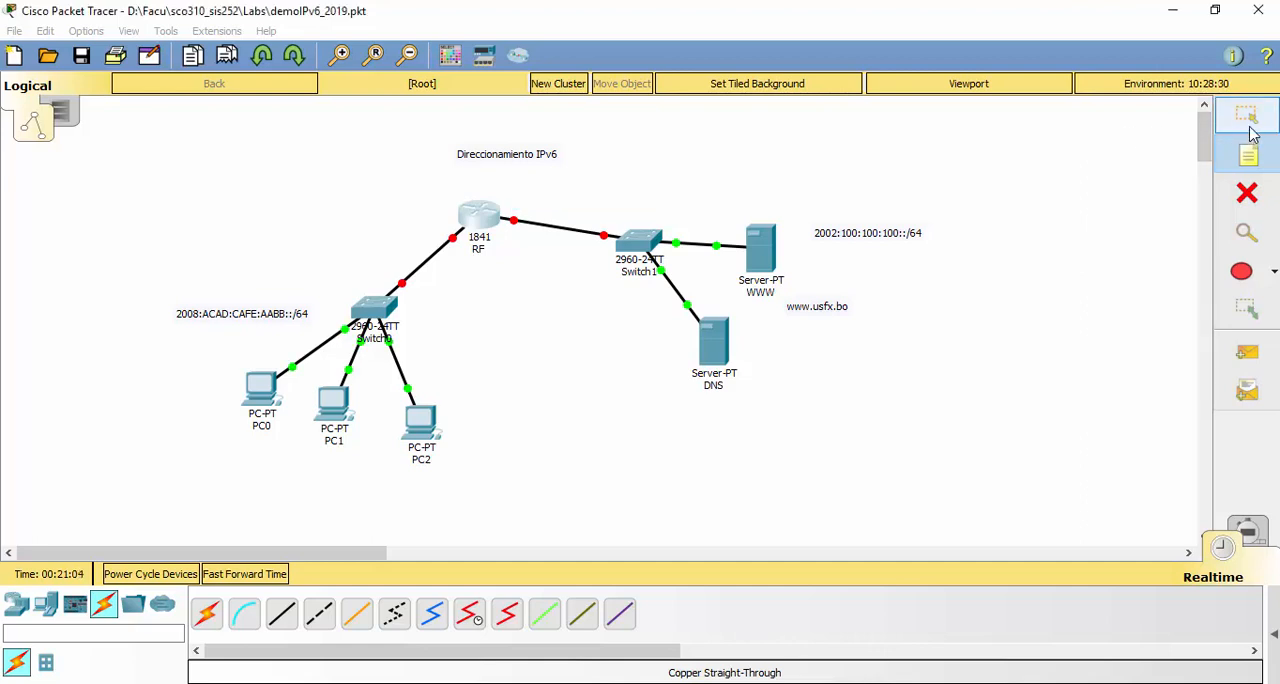
drag(575, 198, 365, 189)
click(393, 225)
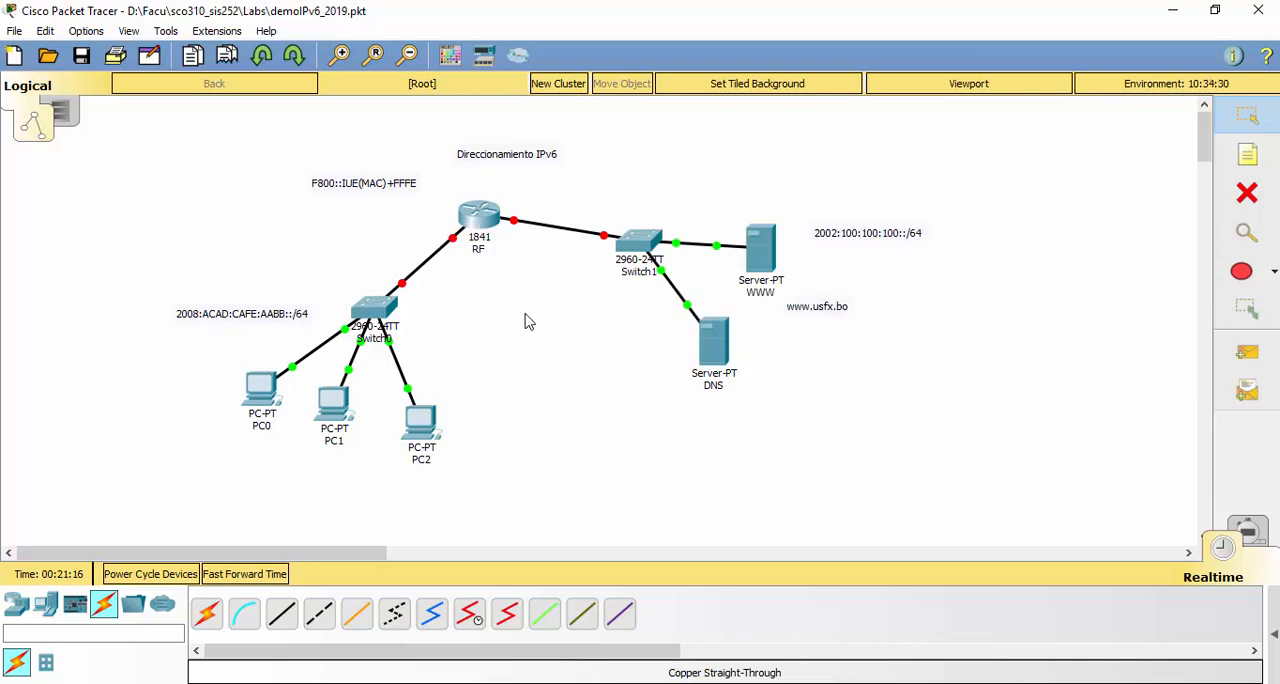
Open the RF router's command line interface in a maximized window
click(480, 222)
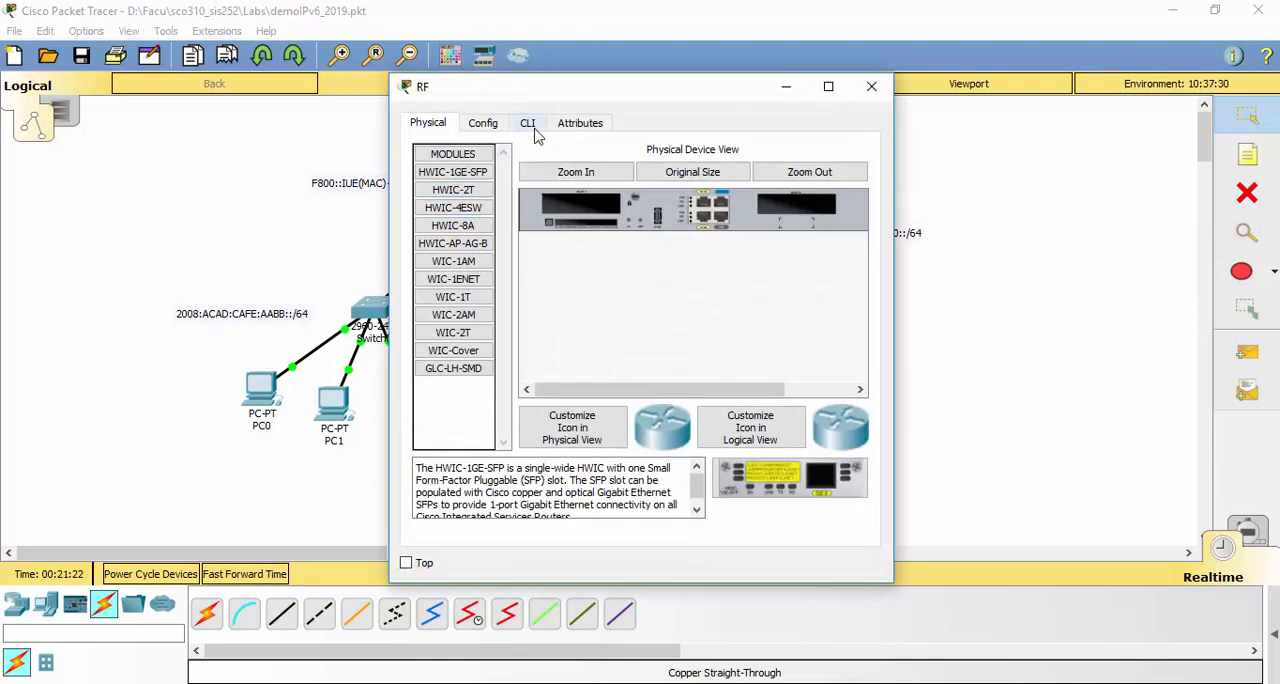
click(530, 126)
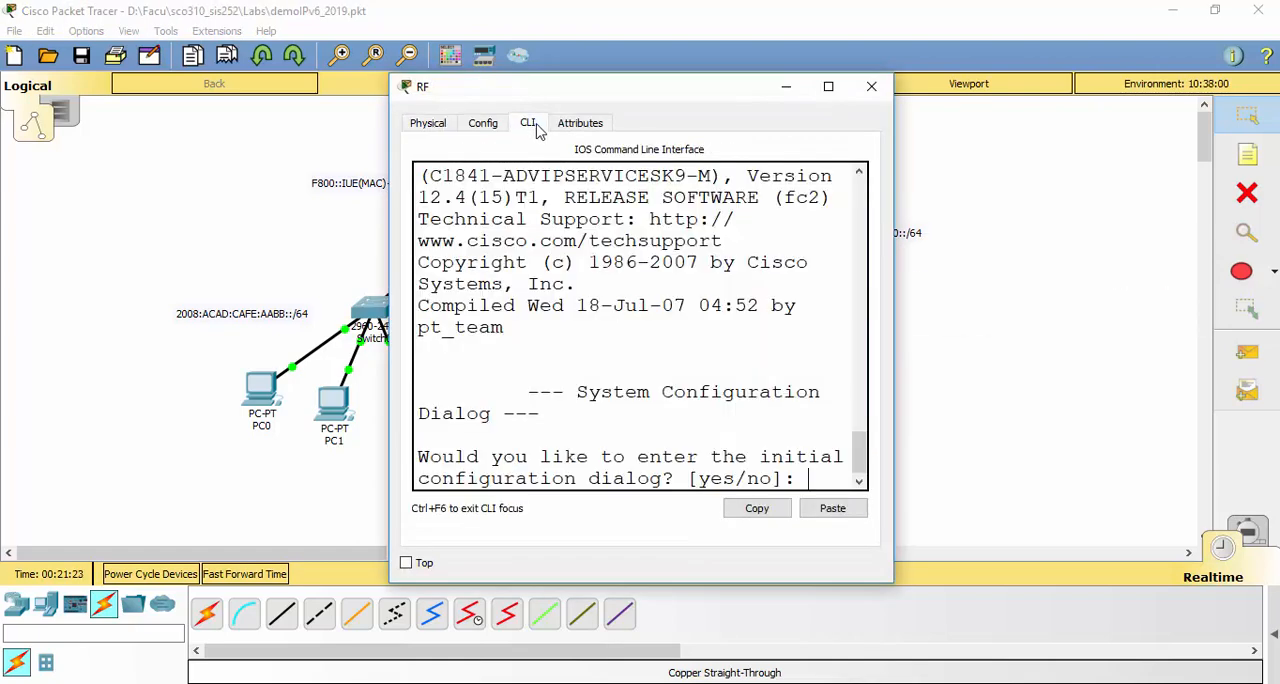
click(829, 87)
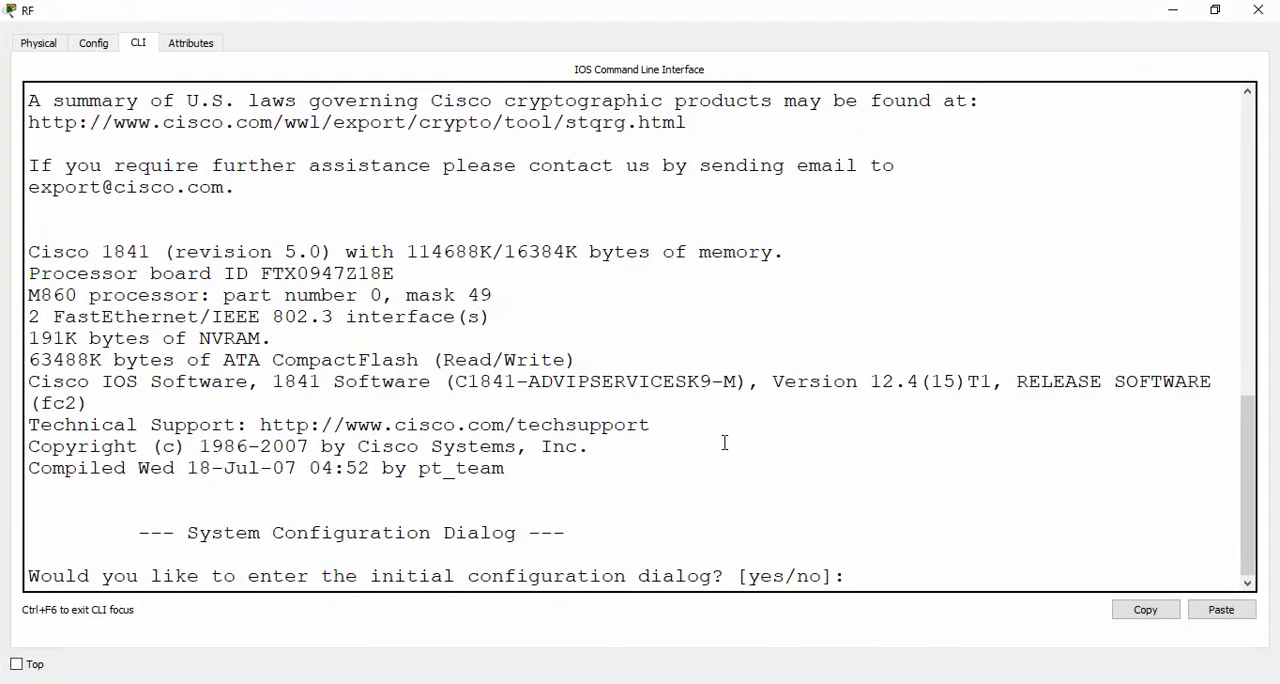
scroll(711, 300, up, 4)
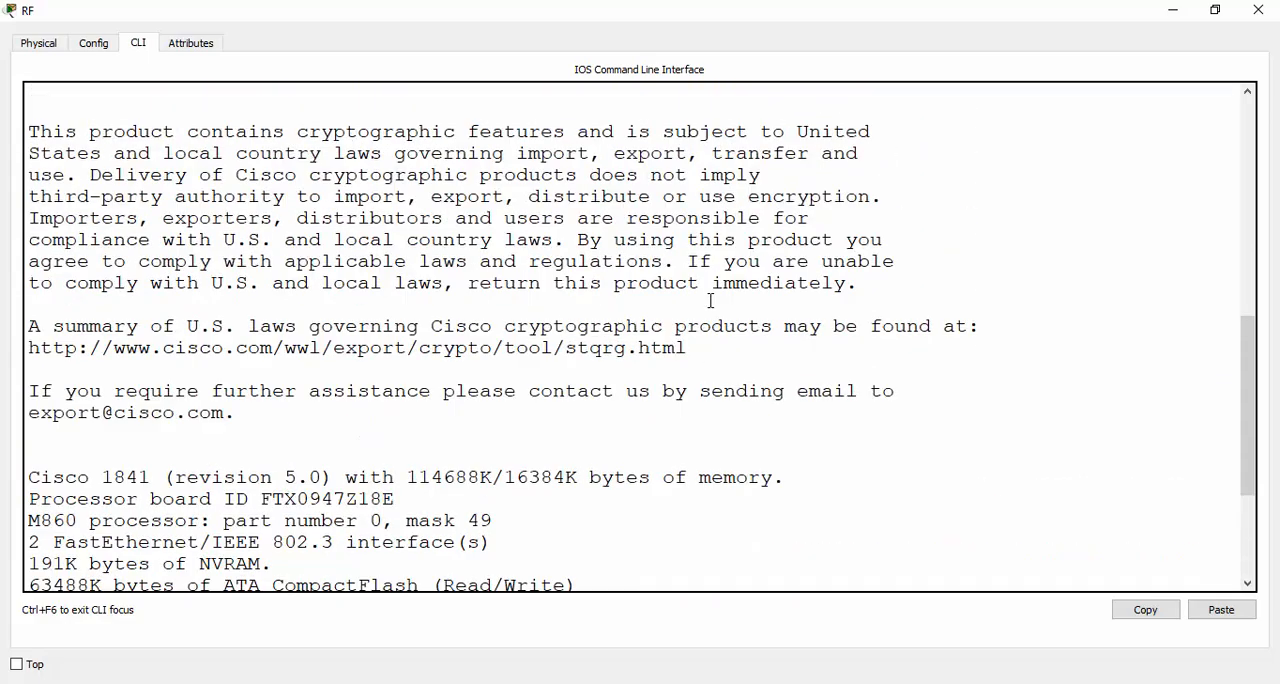
scroll(711, 300, down, 4)
scroll(629, 317, up, 4)
scroll(565, 311, down, 4)
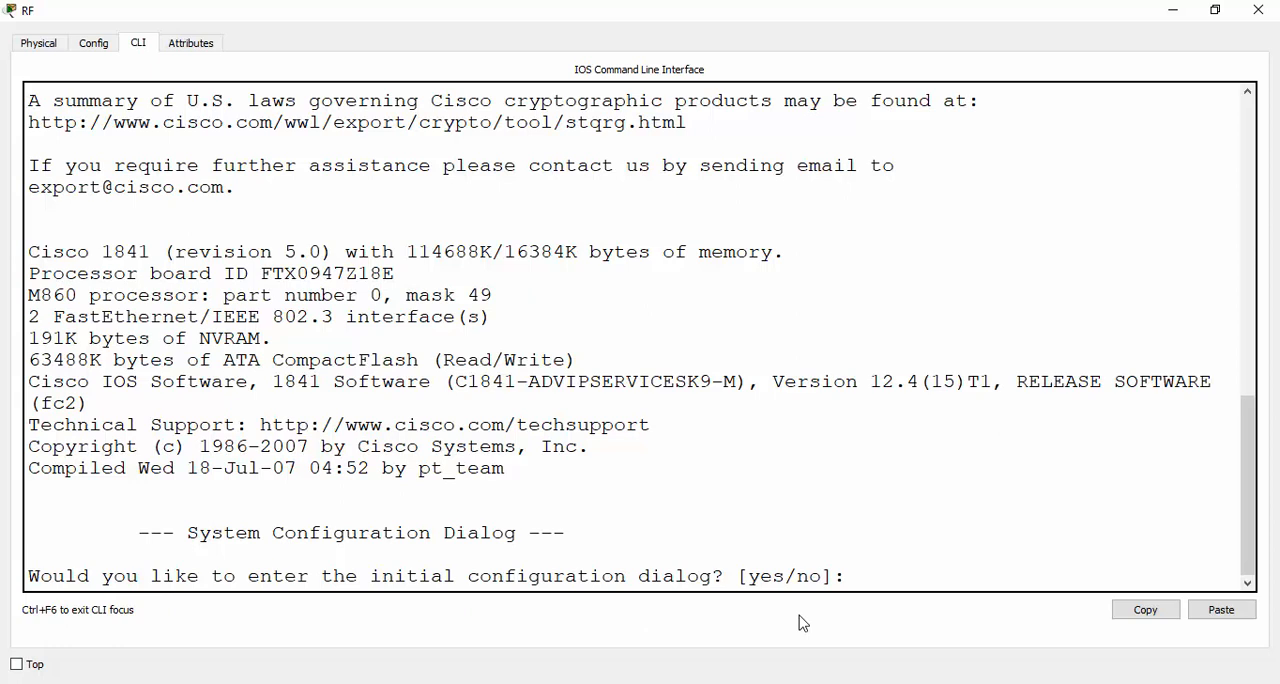
Skip the initial configuration dialog on the RF router and enter privileged EXEC mode with the enable command
key(ctrl+c)
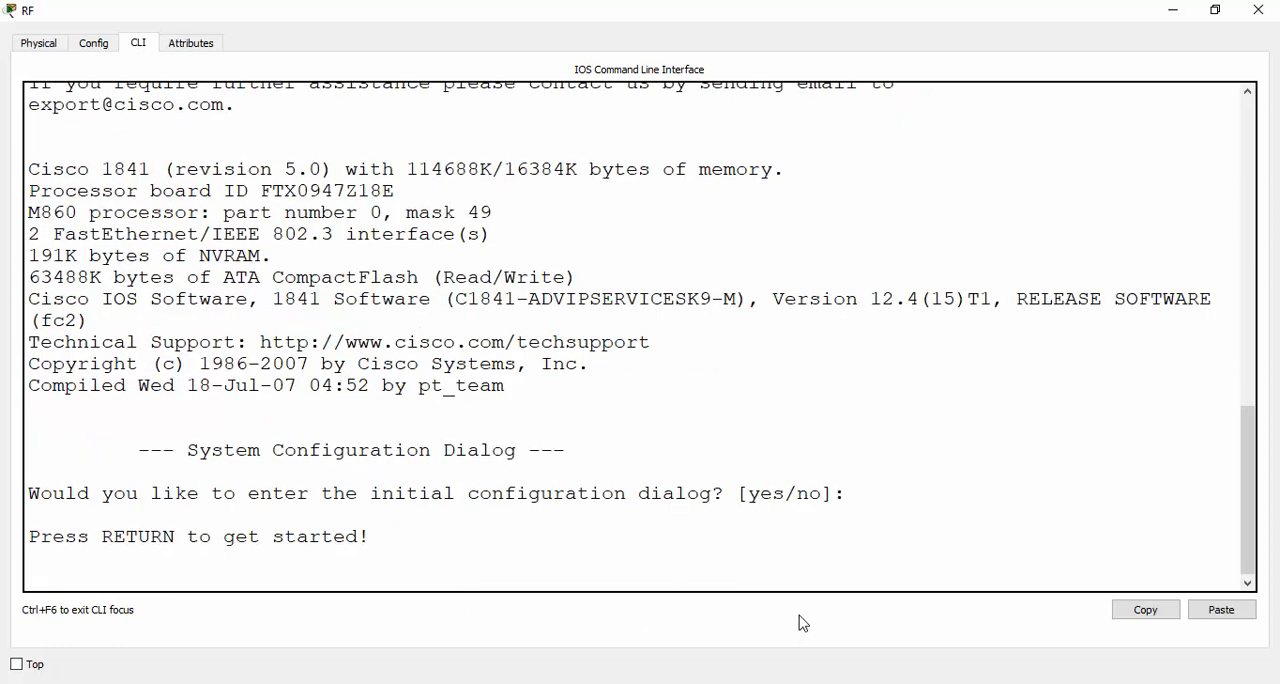
key(Return)
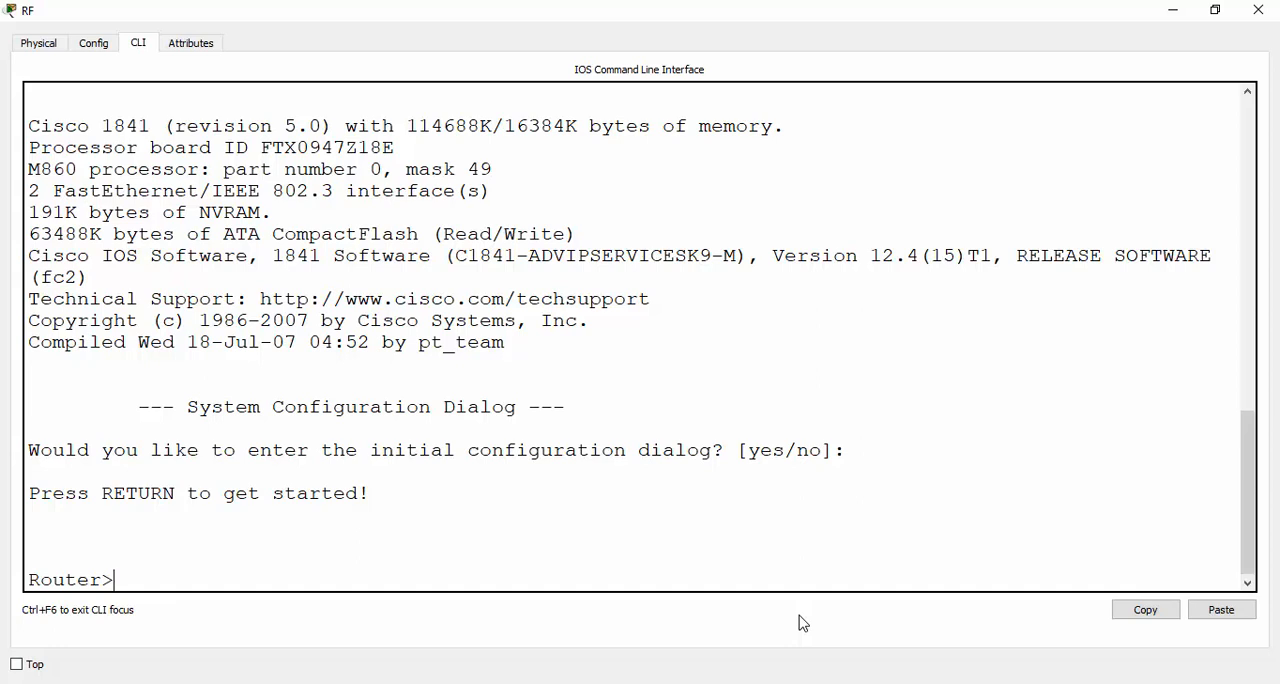
text(en)
key(Tab)
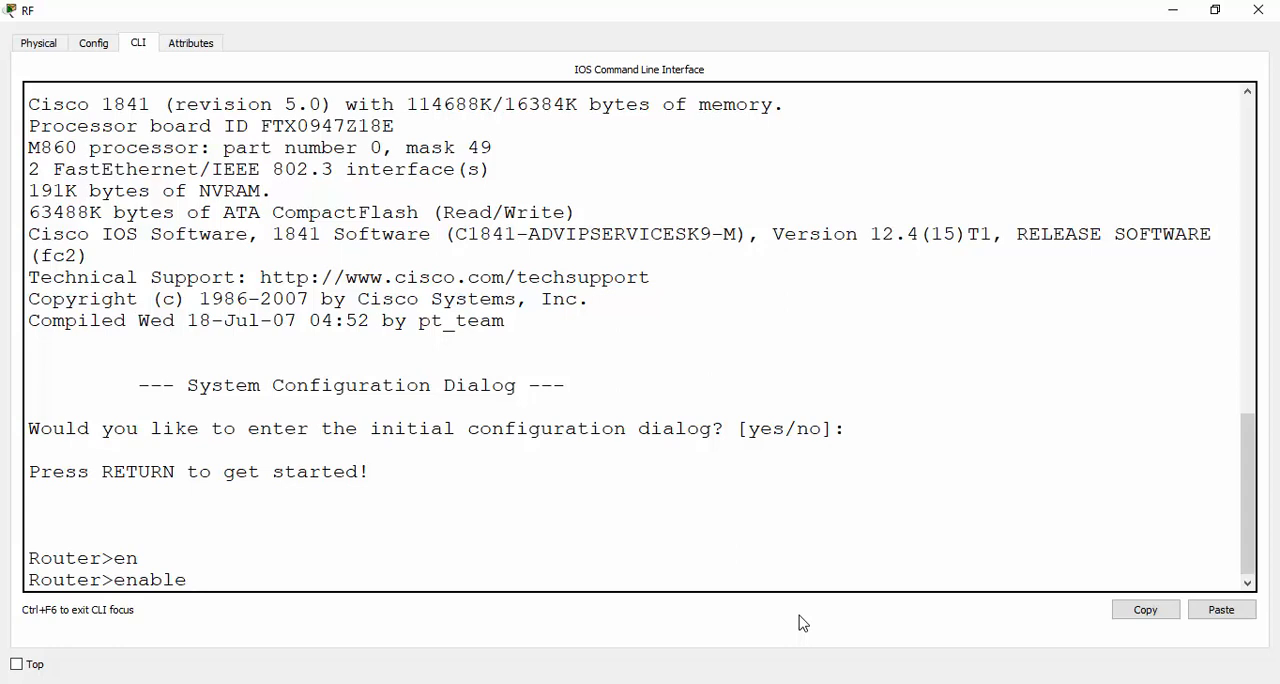
key(Return)
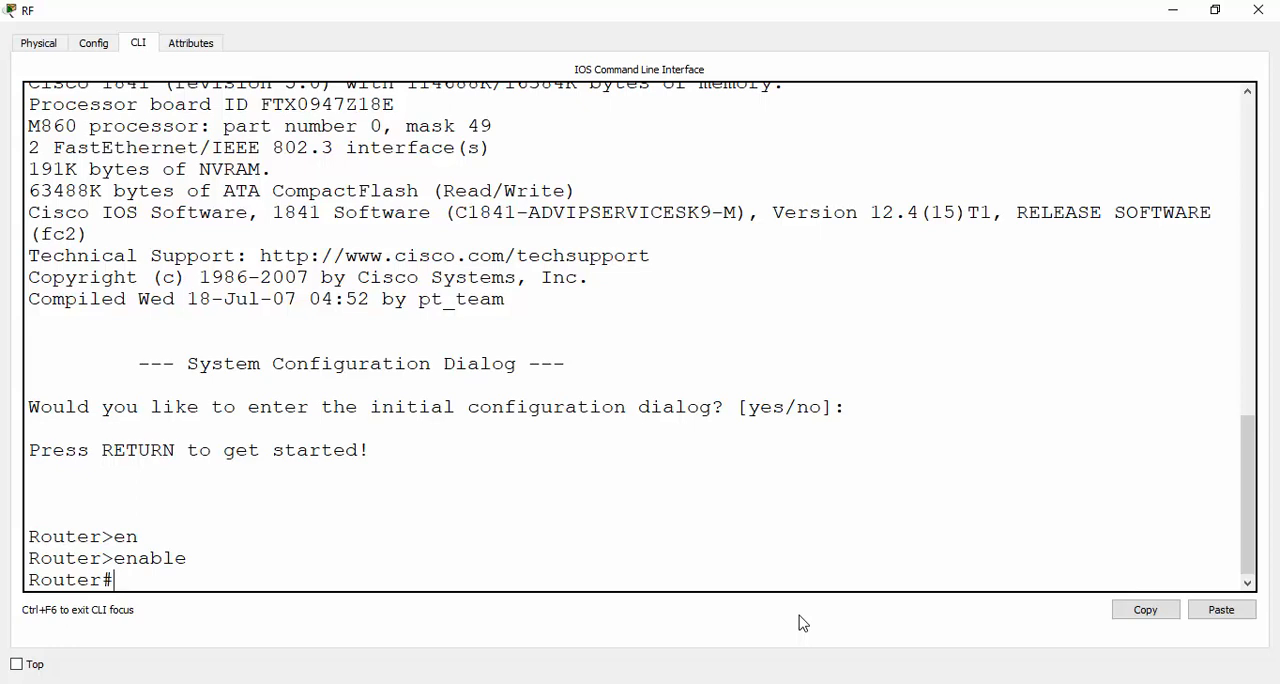
Enter global configuration mode on the router with the configure terminal command
text(confi)
key(Tab)
text(ter)
key(Tab)
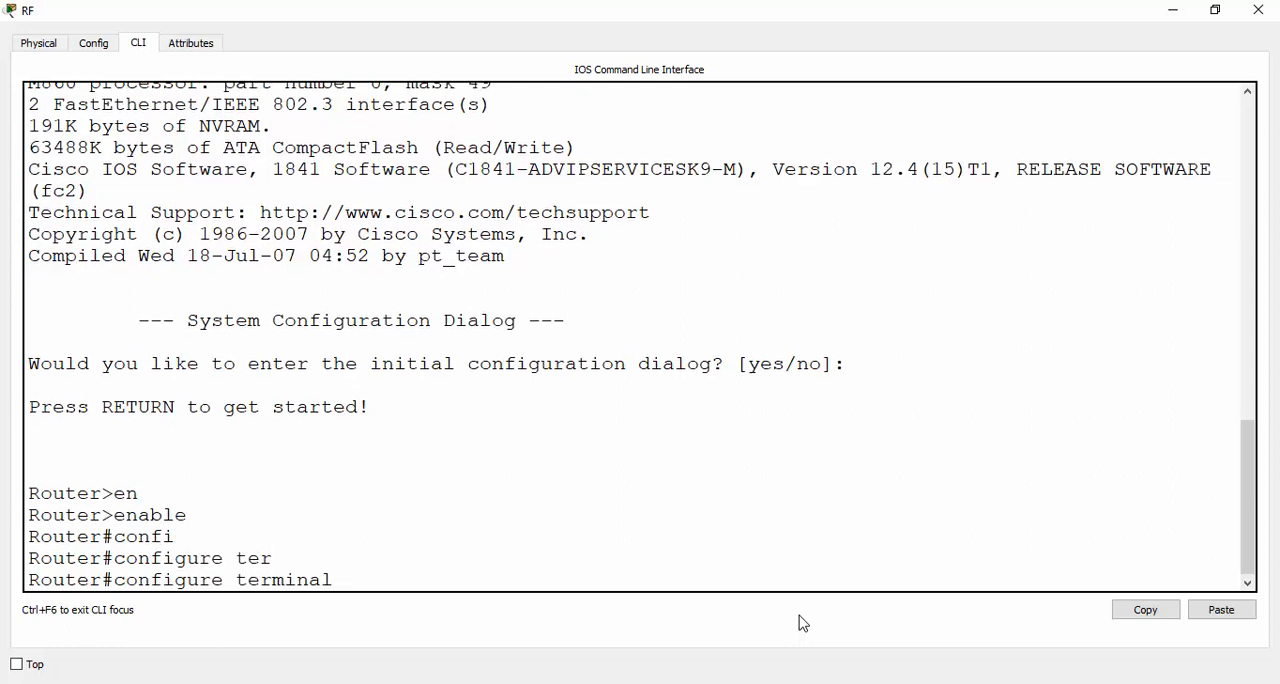
key(Return)
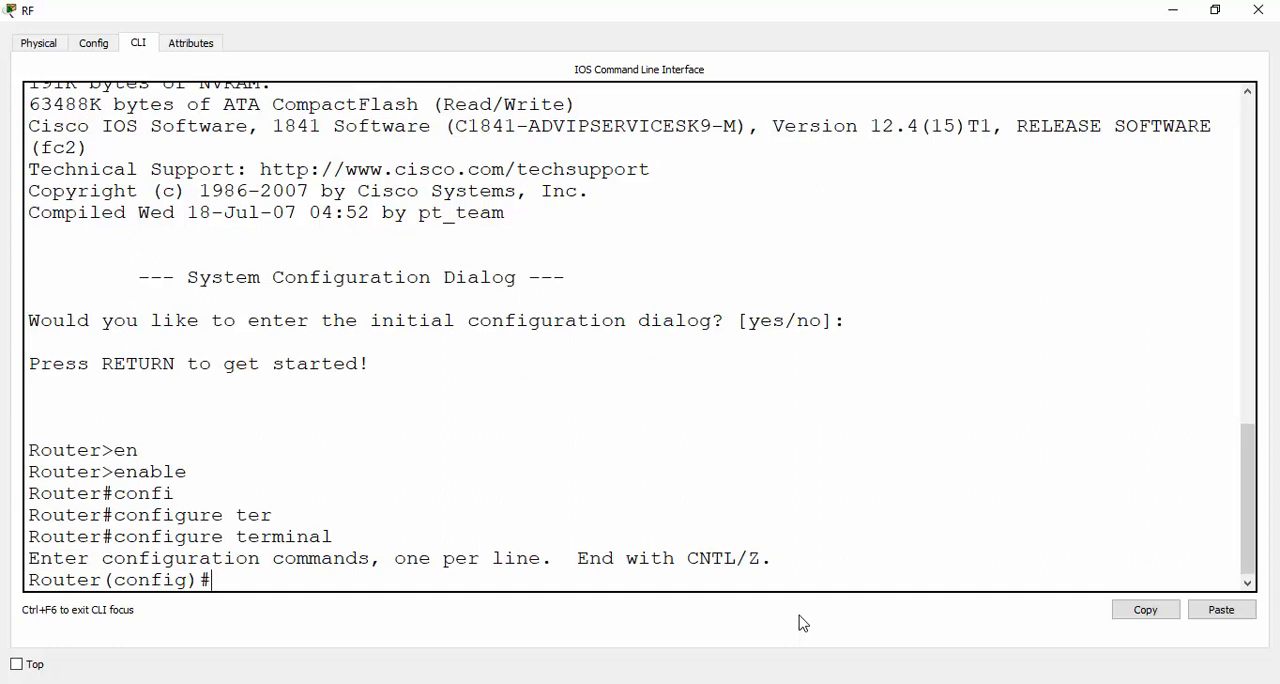
Set the router's hostname to RF
text(host)
key(Tab)
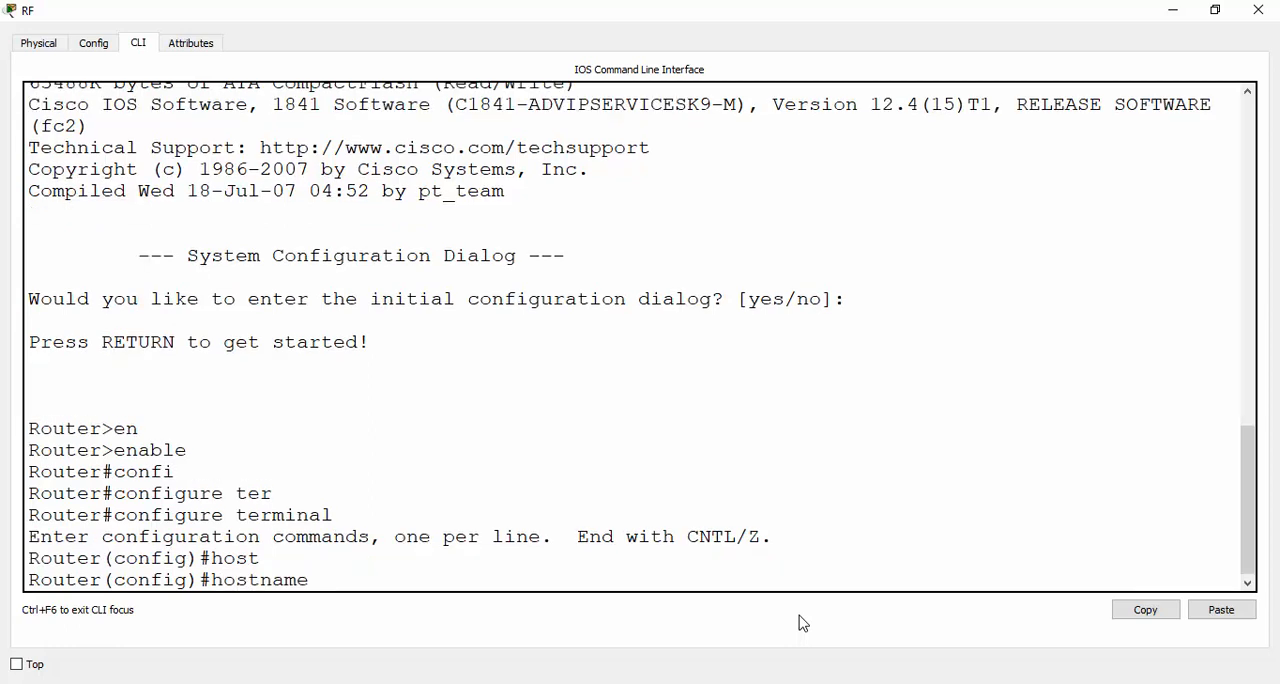
text(RF)
key(Return)
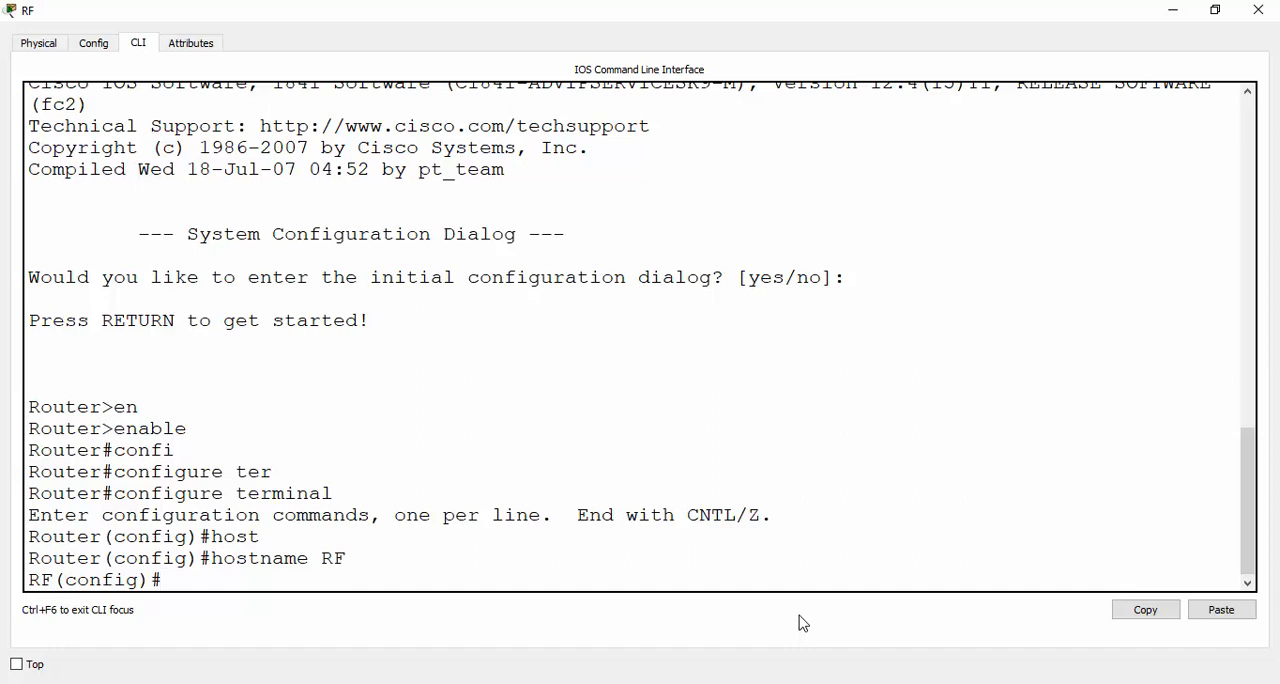
Check the router's link ports in the topology and enter interface configuration for fastEthernet 0/0
key(alt+Tab)
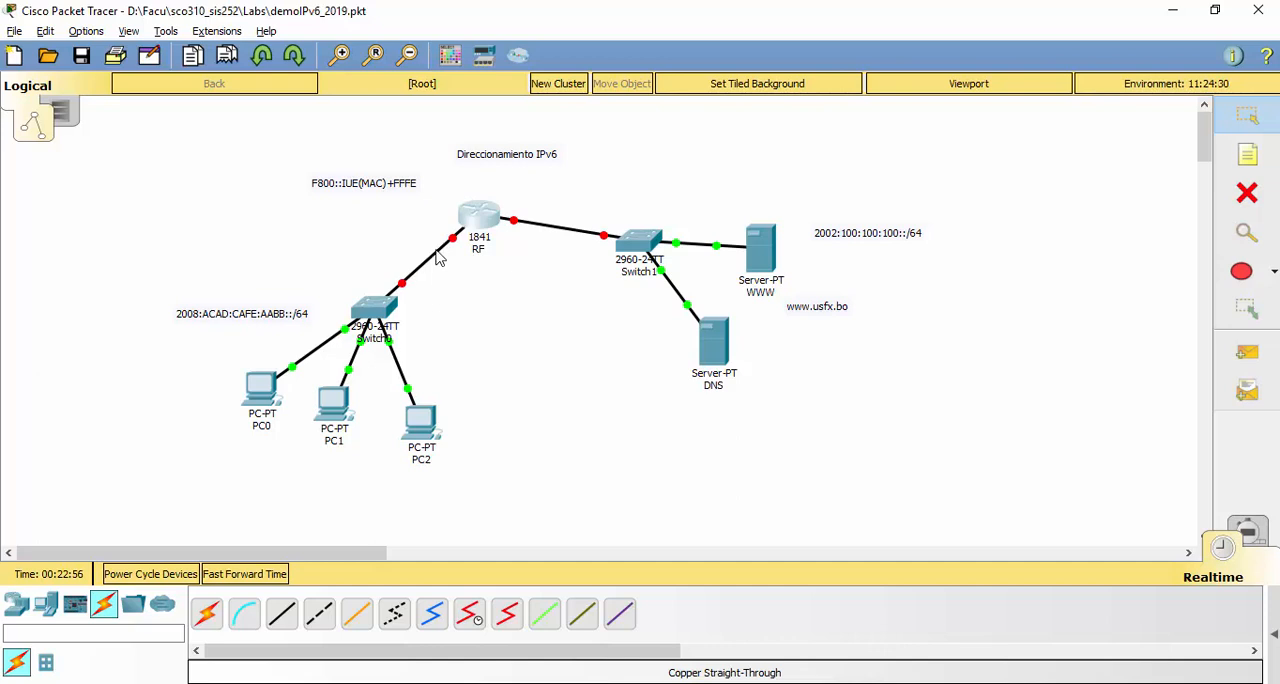
mouse_move(438, 258)
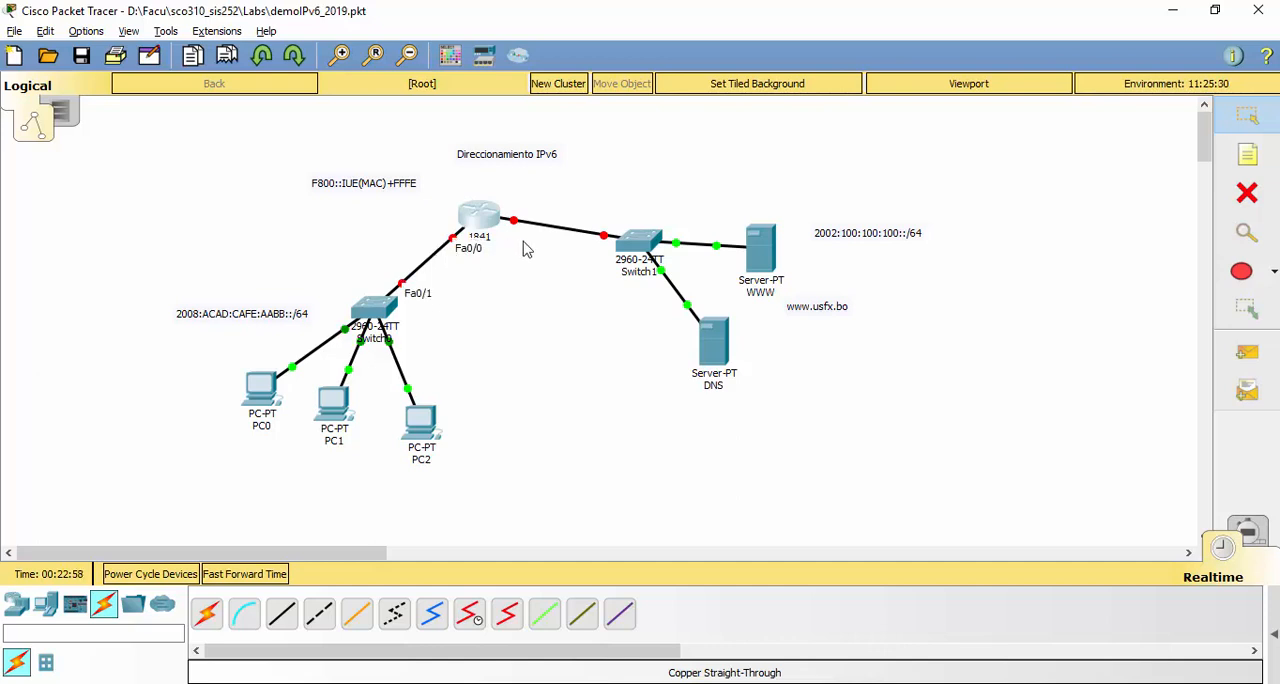
mouse_move(549, 233)
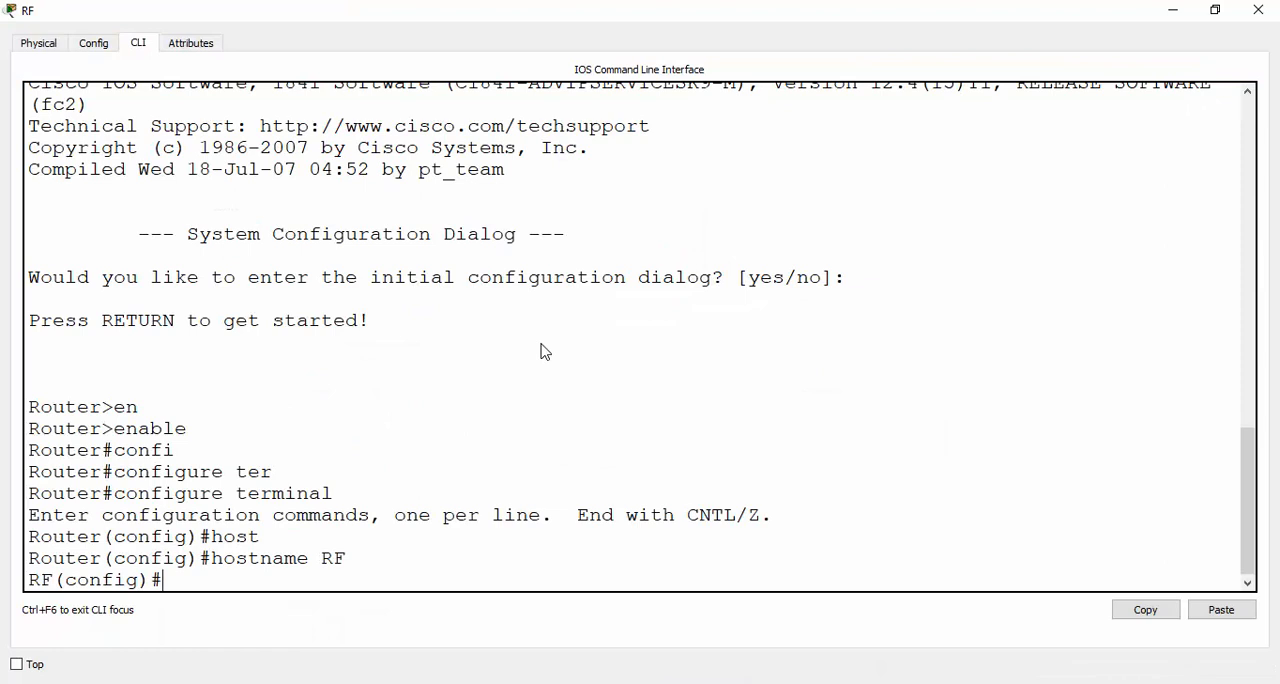
text(int)
key(Tab)
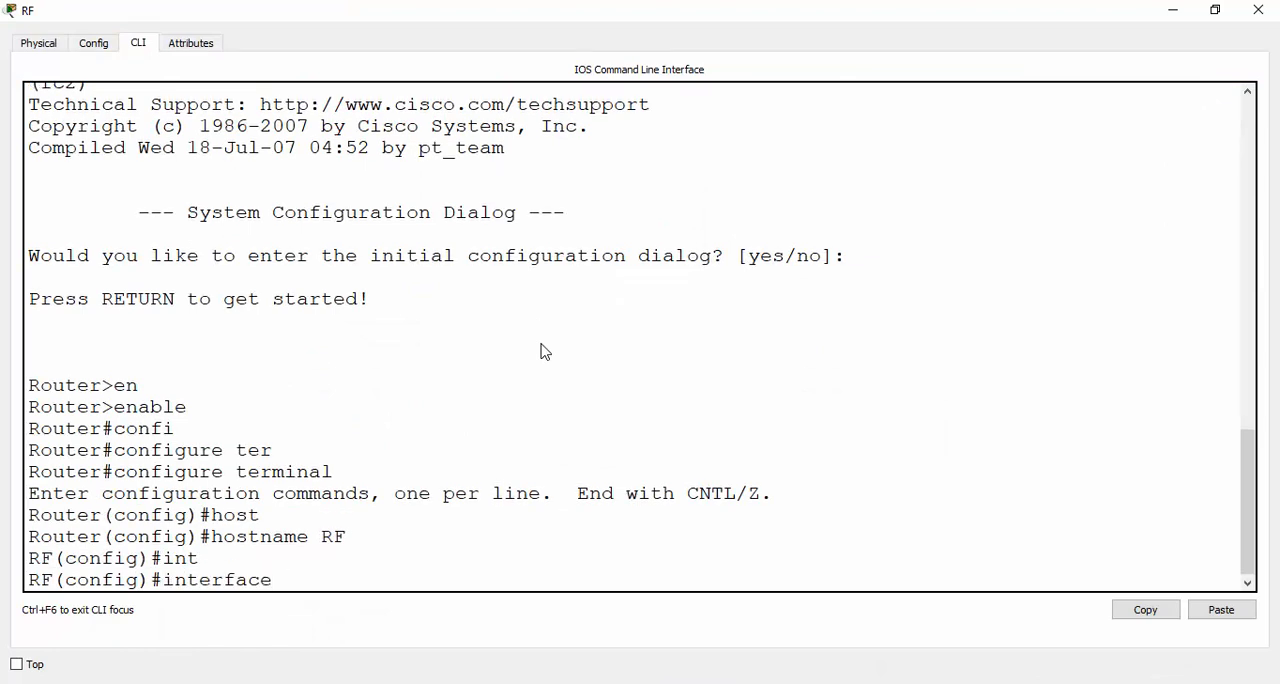
text(fa)
key(Tab)
text(0/0)
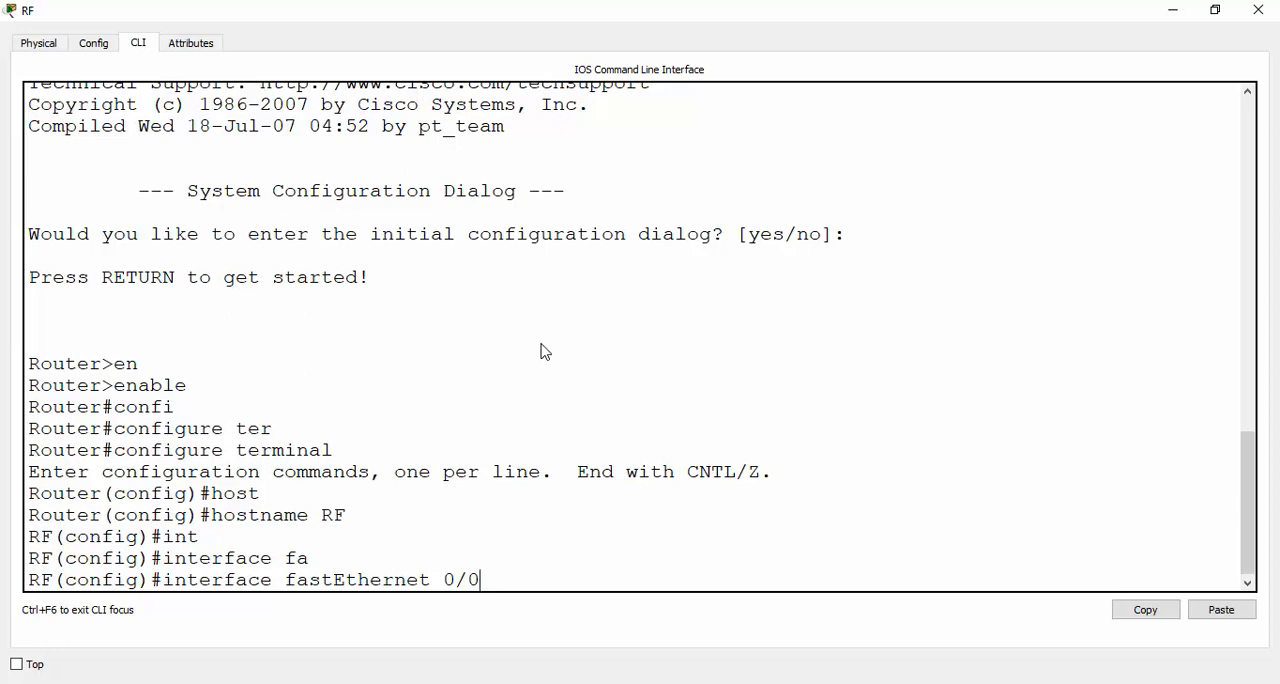
key(Return)
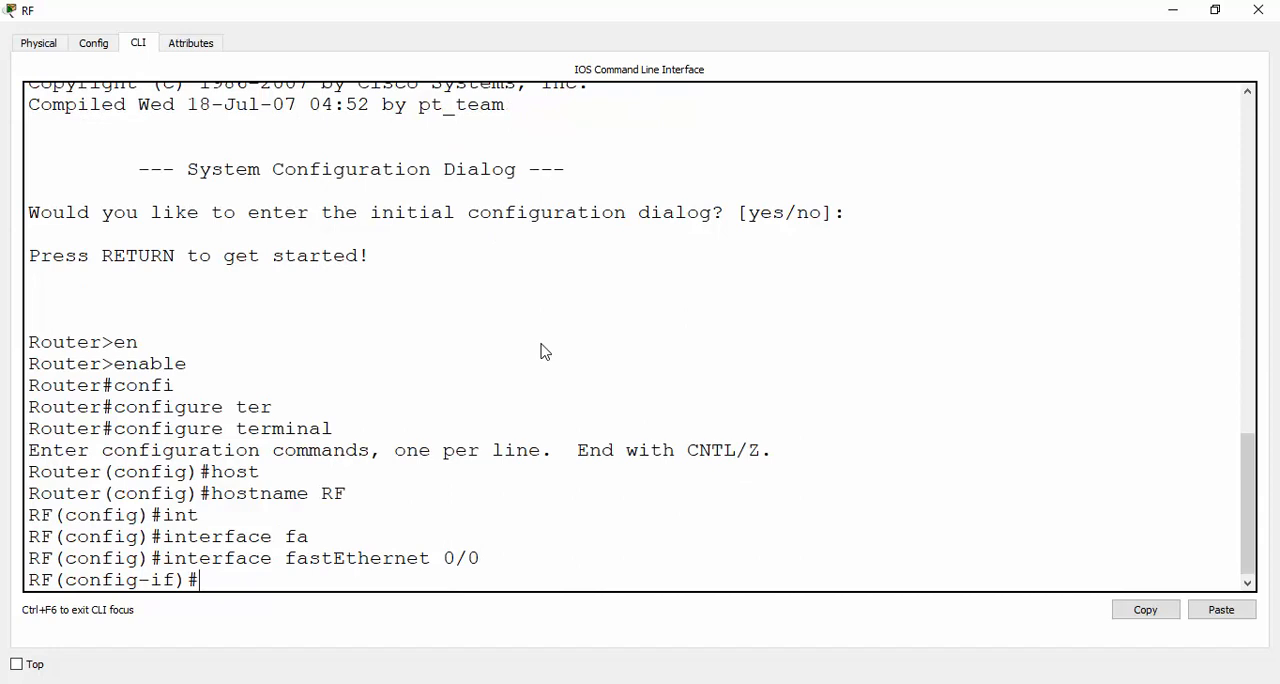
Set the description of the fastEthernet 0/0 interface to "Int GW de LAN"
text(des)
key(Tab)
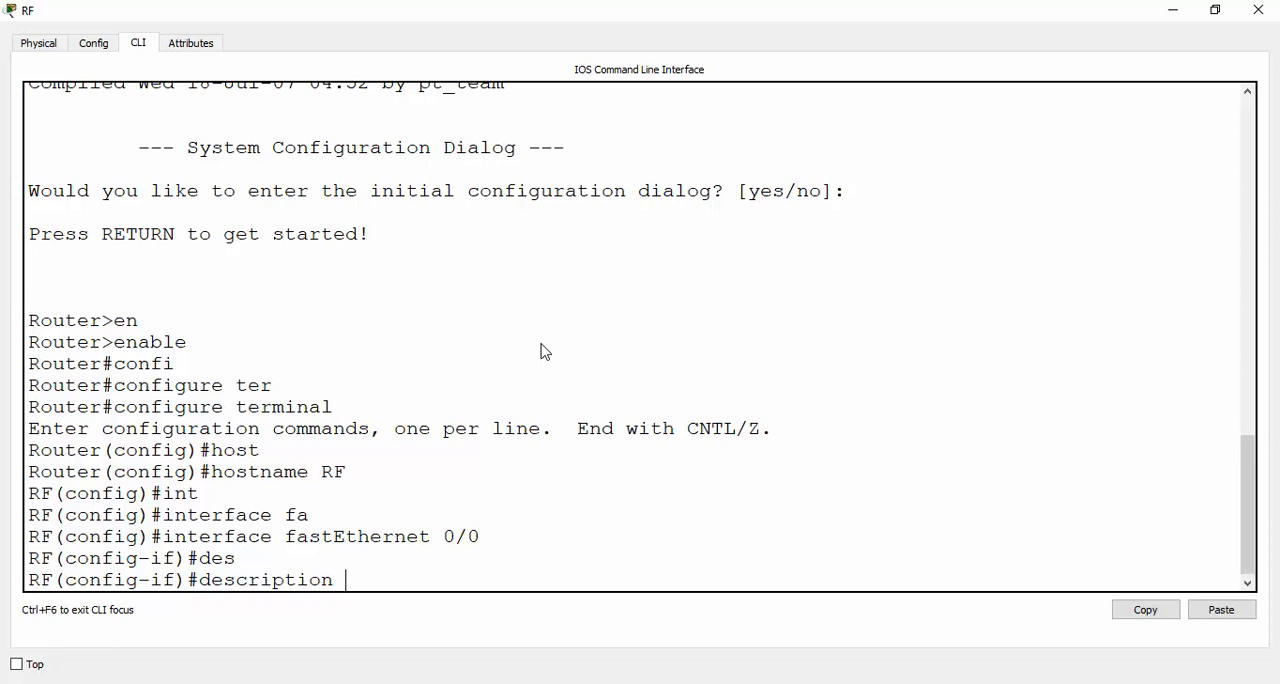
text(Int GW de LAN)
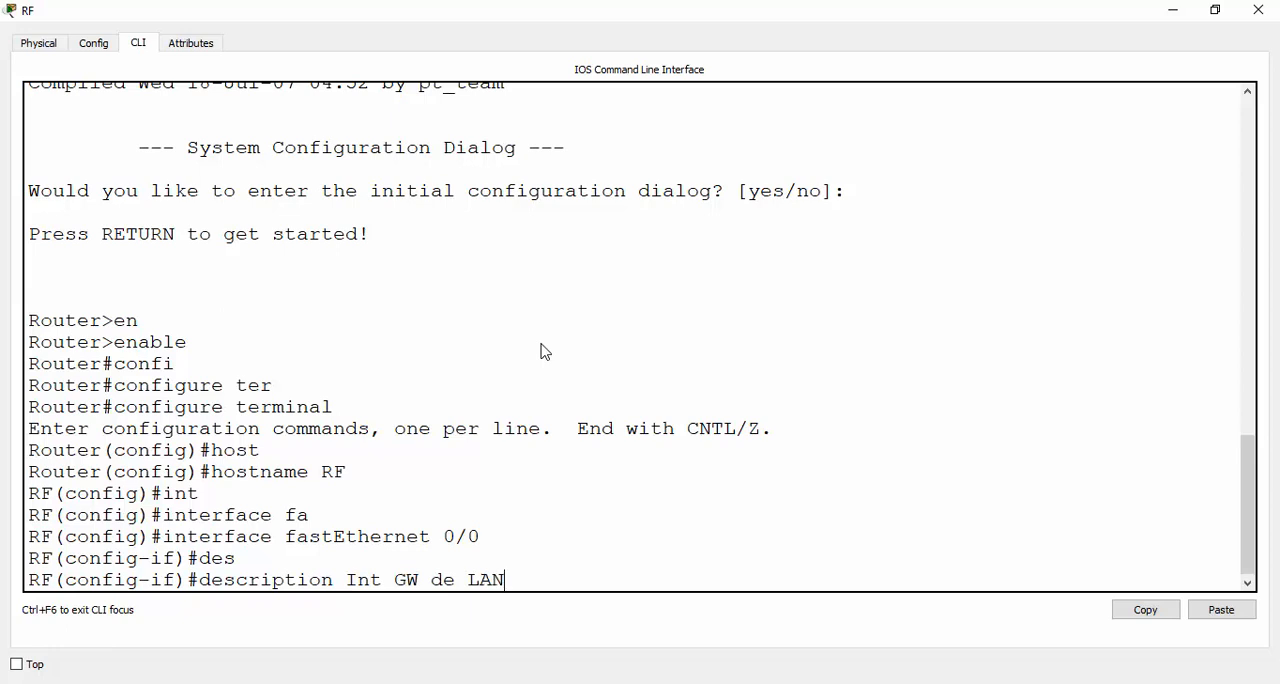
key(Return)
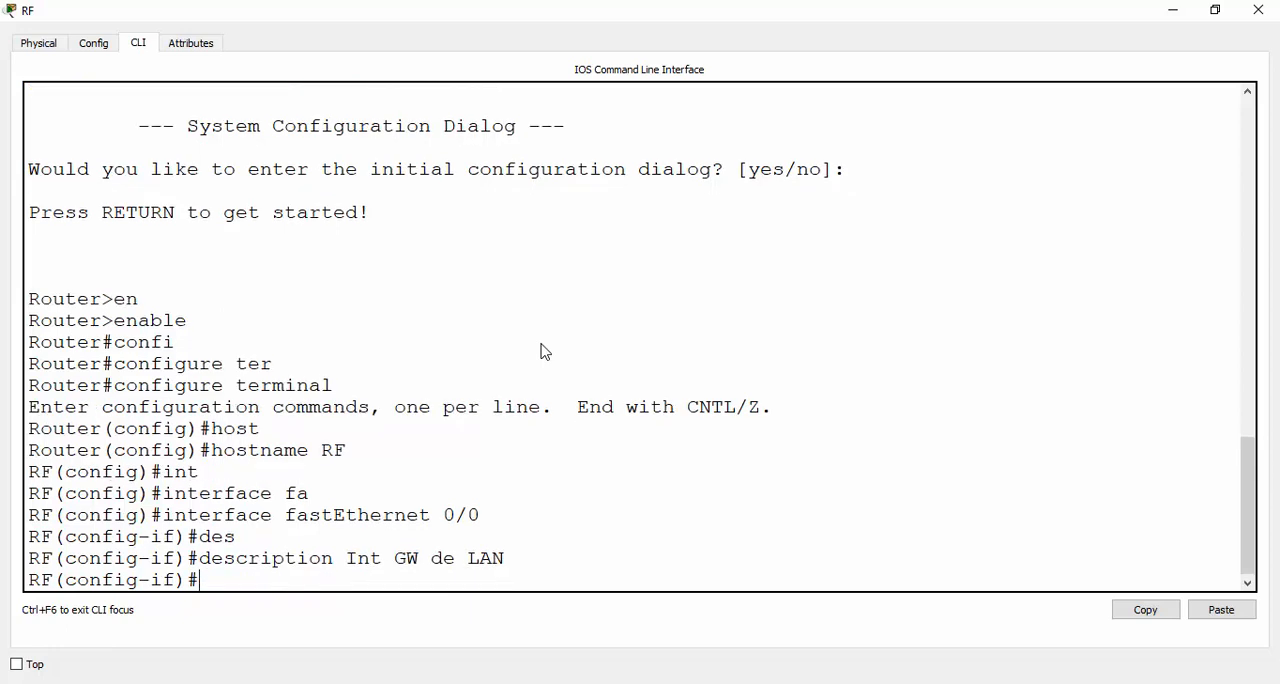
Enable the fastEthernet 0/0 interface with the no shutdown command
text(no shu)
key(Tab)
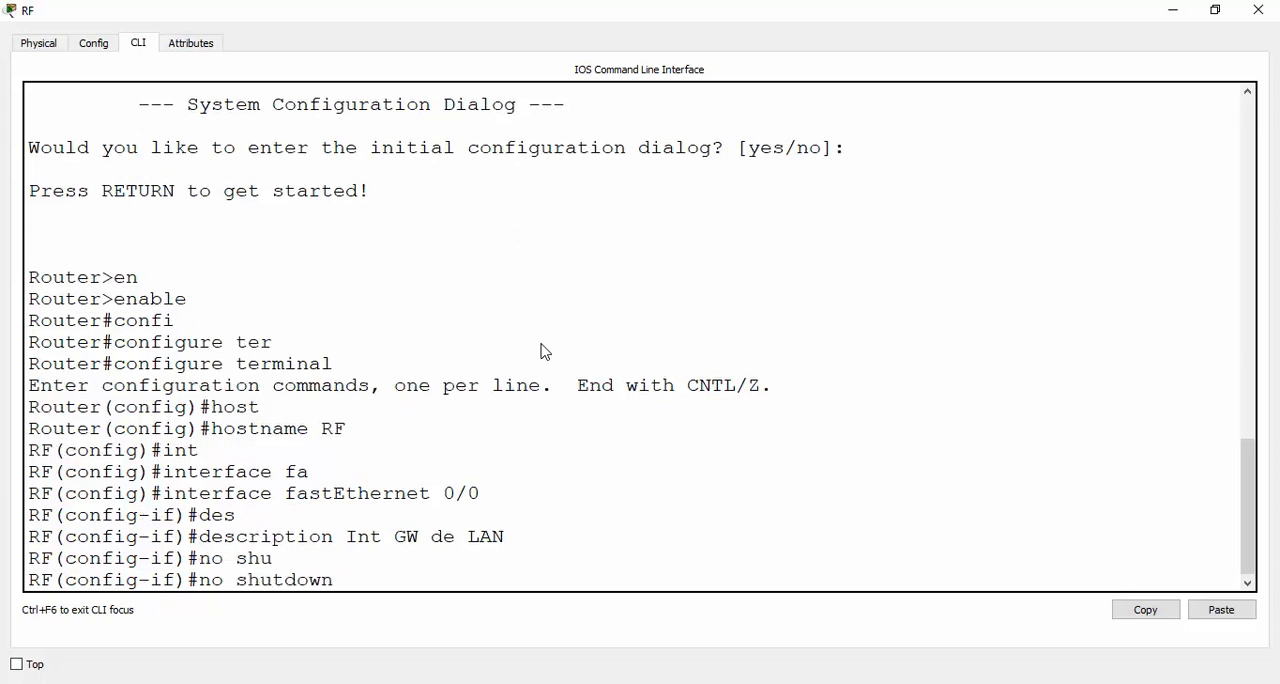
key(Return)
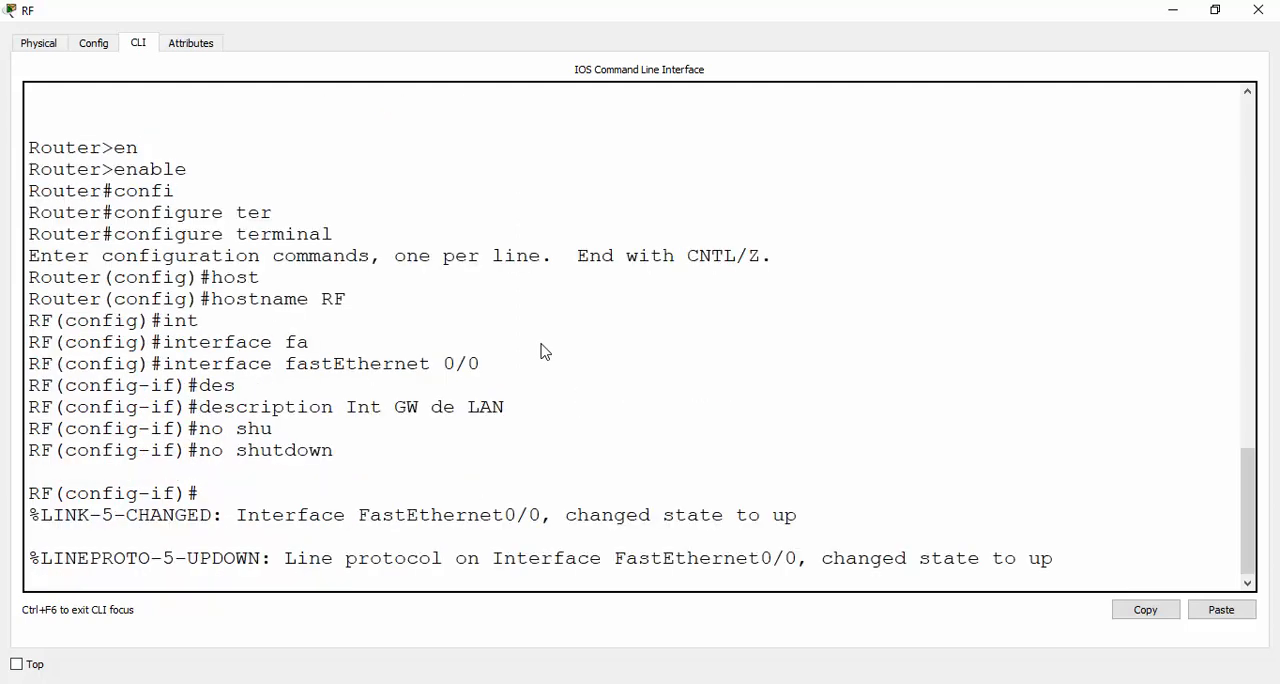
Check the link states in the topology, start an ipv6 address command on fastEthernet 0/0 and list its argument options
key(alt+Tab)
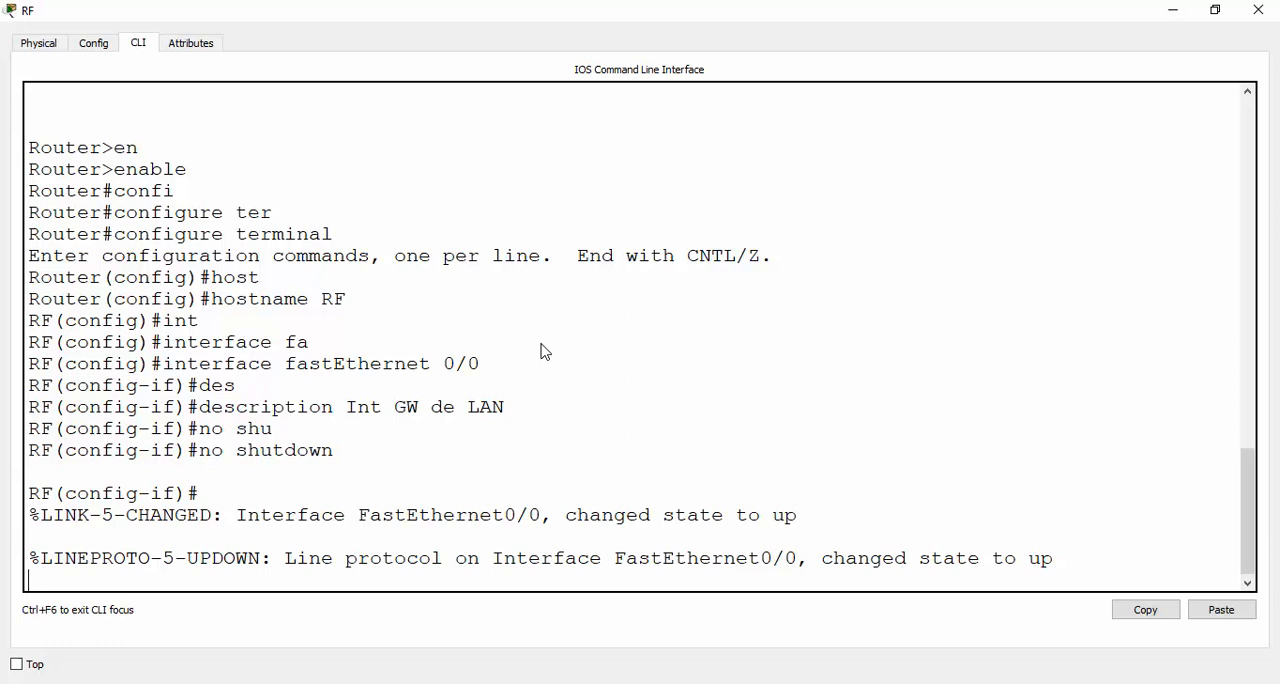
key(Return)
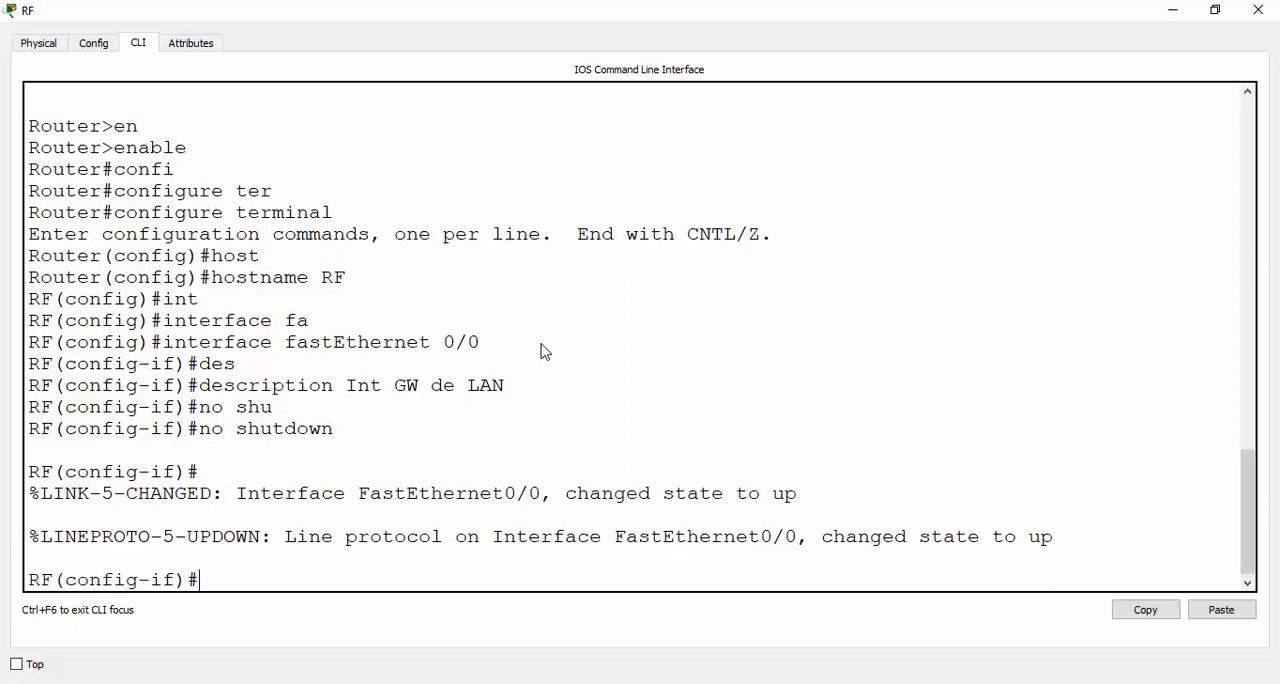
text(ipv6 ad)
key(Tab)
text(?)
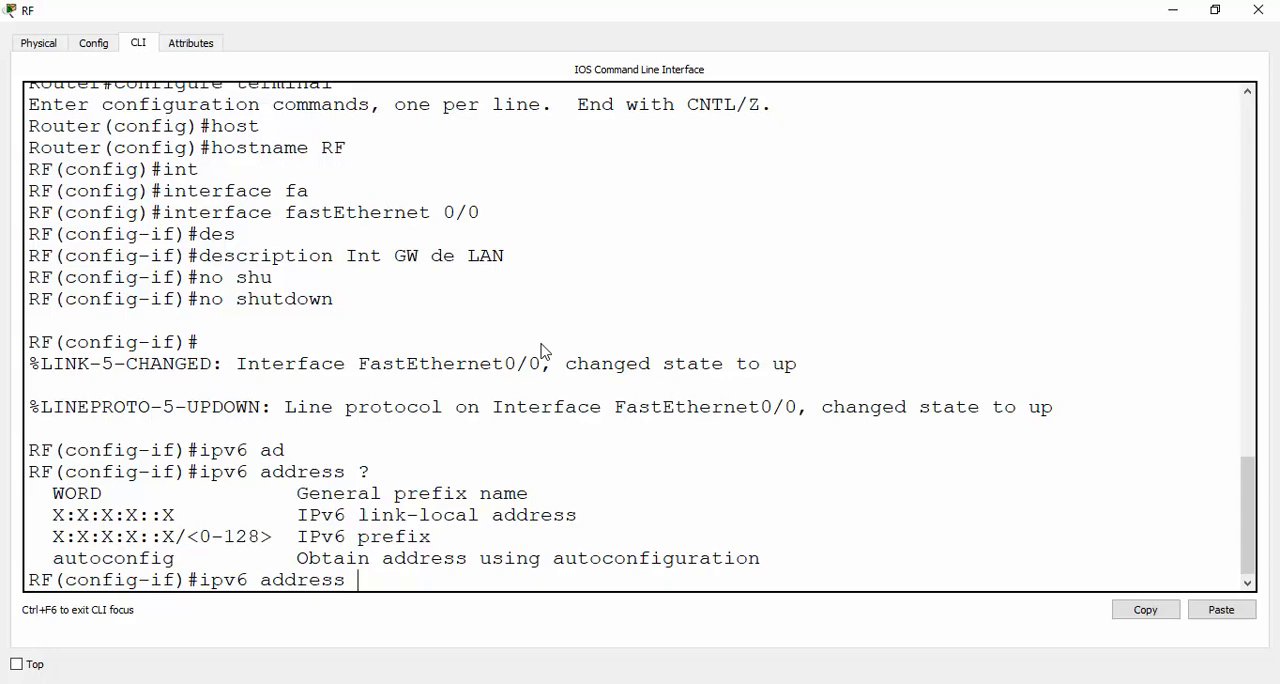
Enter 2008:ACAD:CAFE as the start of the interface's IPv6 address, following the LAN network label in the topology
key(alt+Tab)
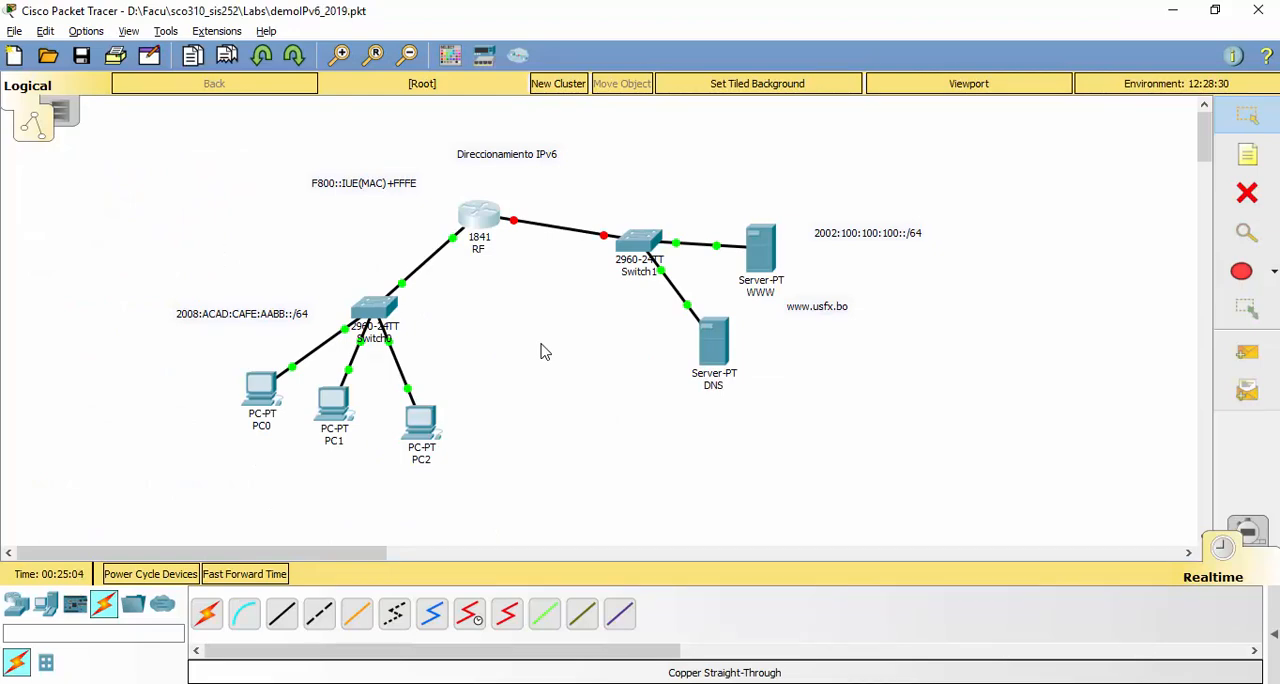
key(alt+Tab)
text(200)
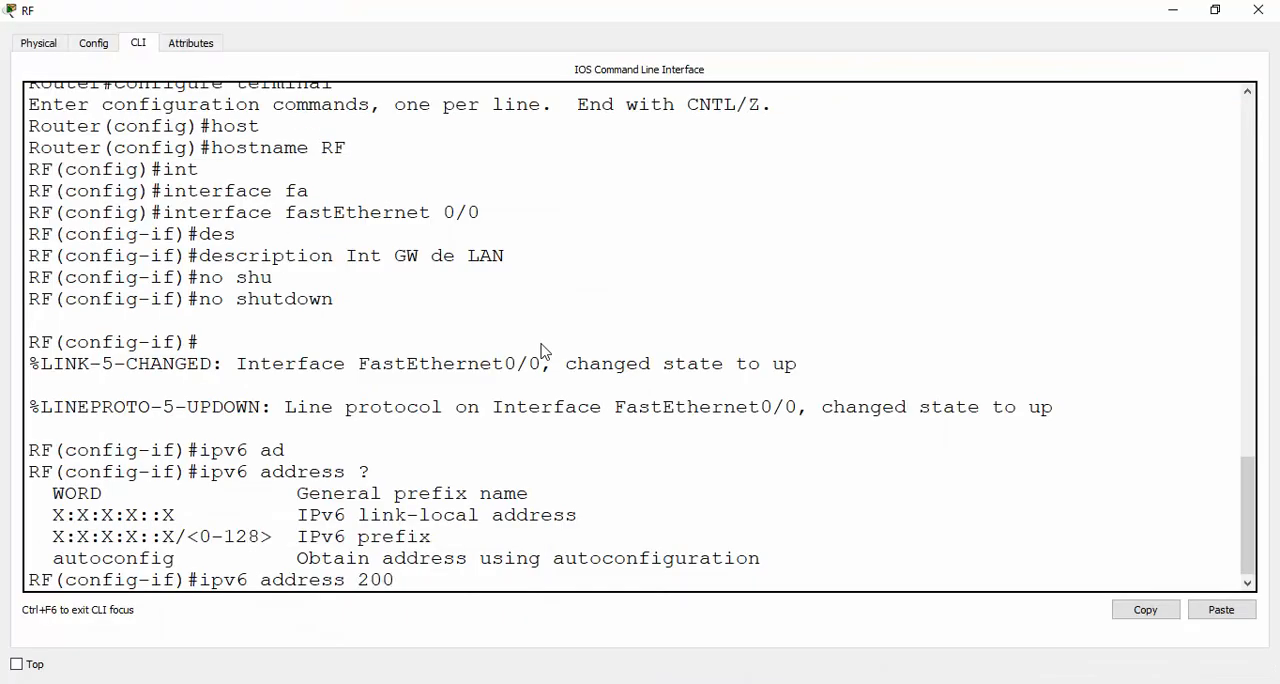
text(8:ACAD:)
key(alt+Tab)
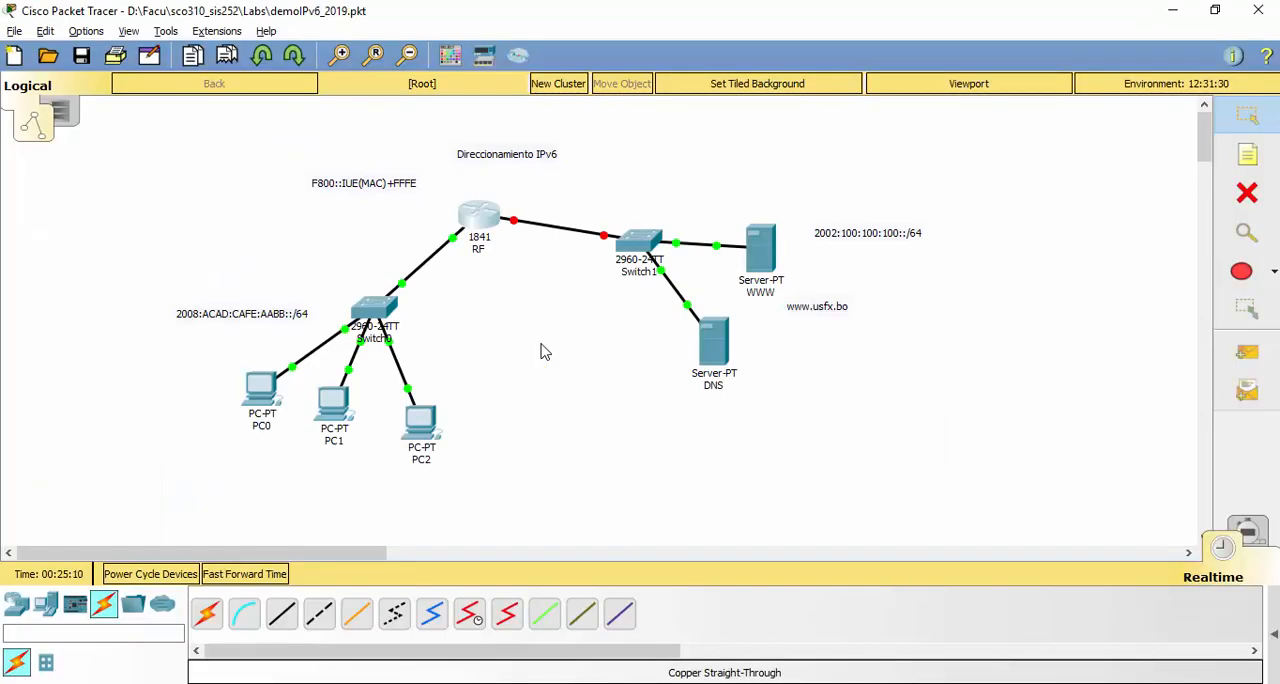
key(alt+Tab)
text(CAFE)
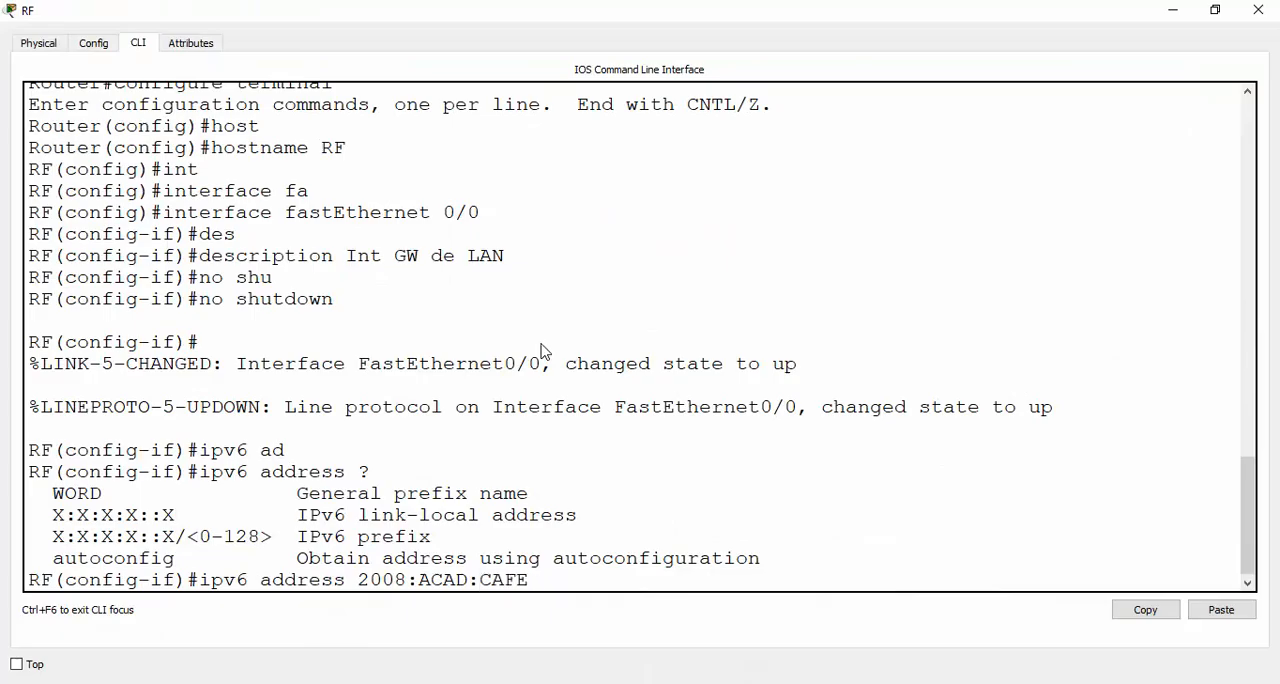
key(alt+Tab)
Complete the interface address as 2008:ACAD:CAFE:AABB::1/64 and apply it to fastEthernet 0/0
key(alt+Tab)
text(:AAB:)
key(alt+Tab)
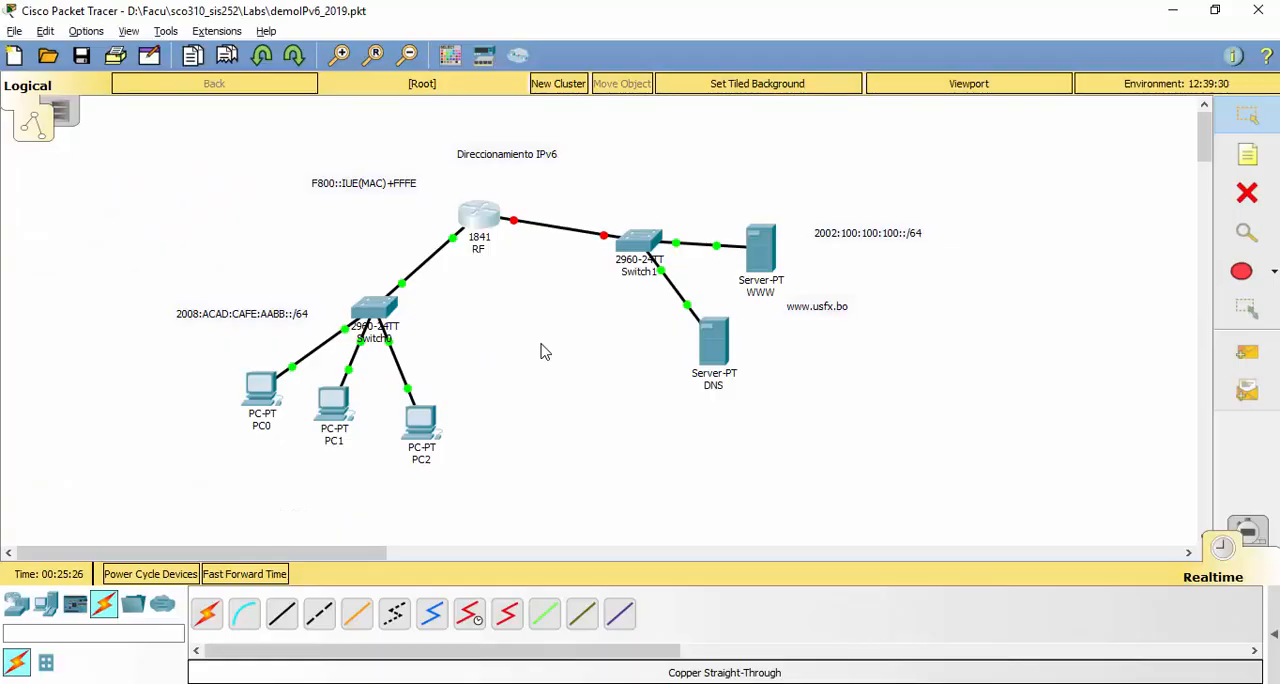
key(alt+Tab)
key(alt+Tab)
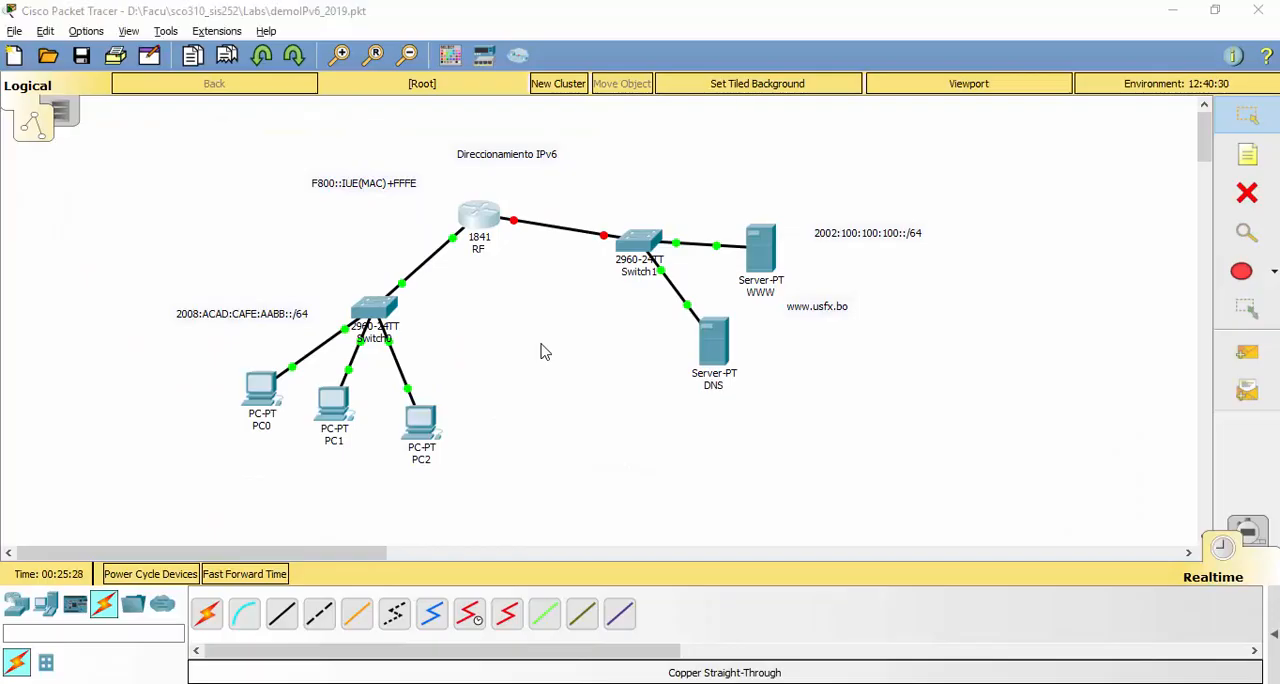
key(alt+Tab)
key(BackSpace)
key(BackSpace)
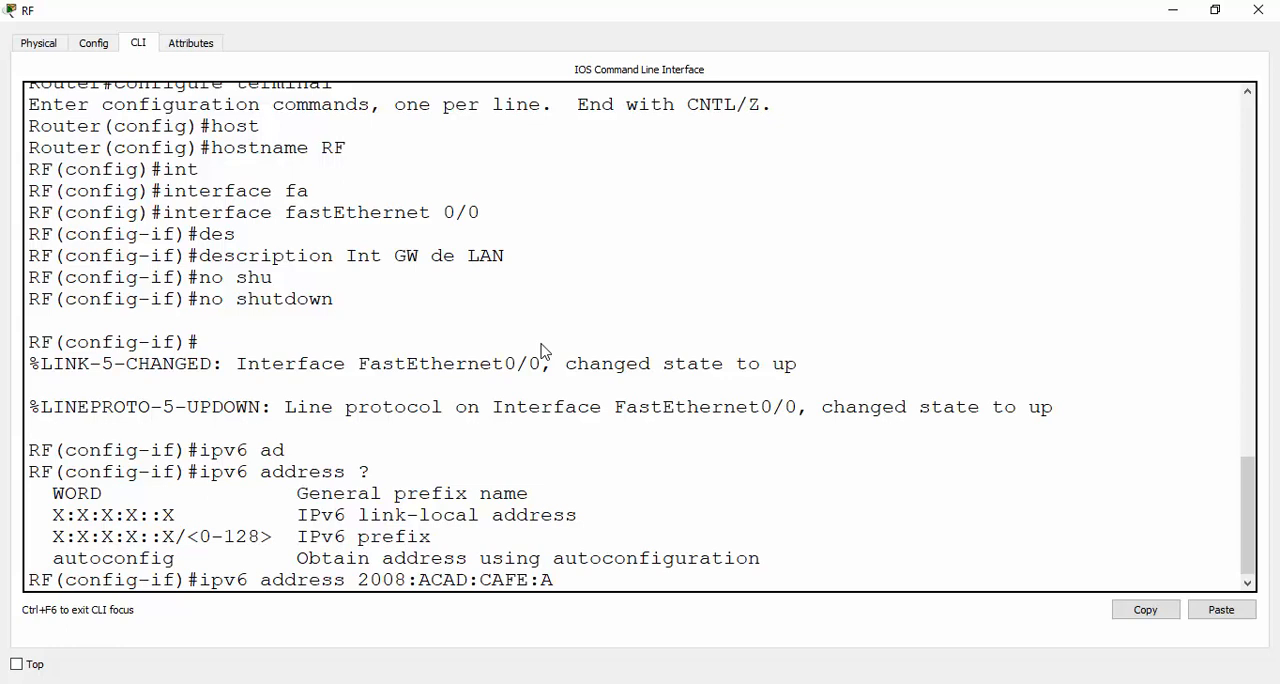
text(ABB:)
text(:1/64)
key(Return)
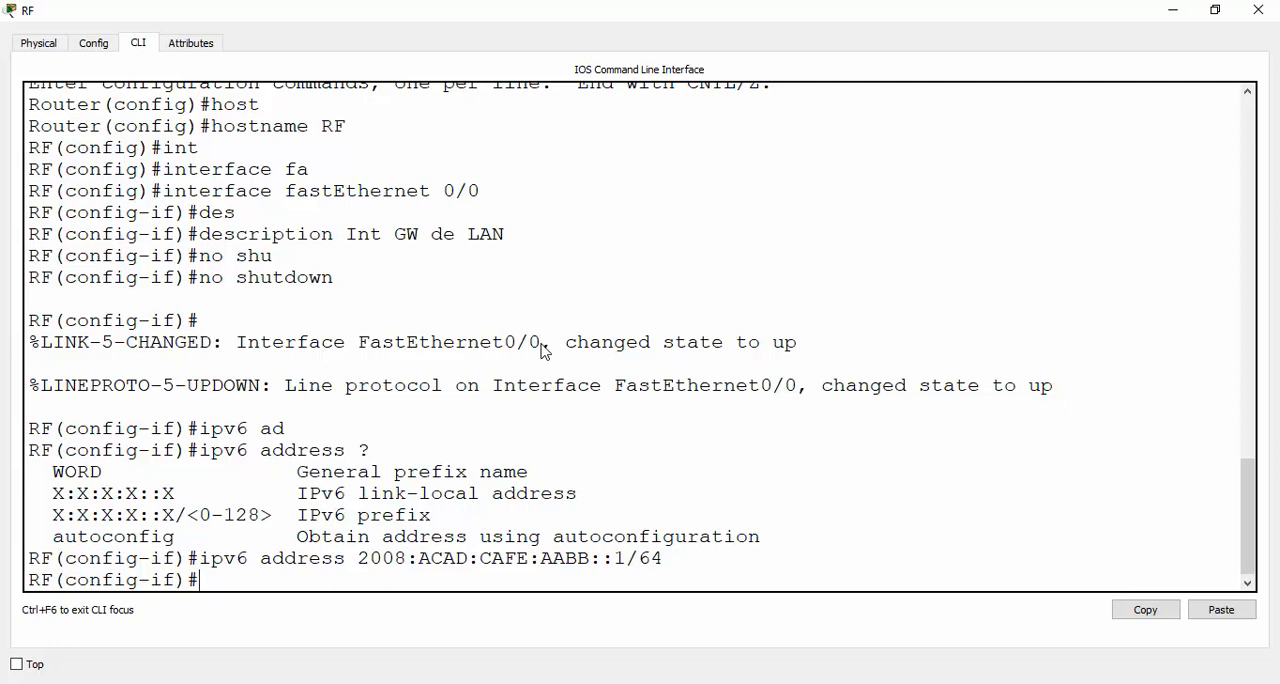
Display the fa0/0 interface details with do sh int fa0/0 and examine its hardware (MAC) address
text(do sh)
text(int fa0/0)
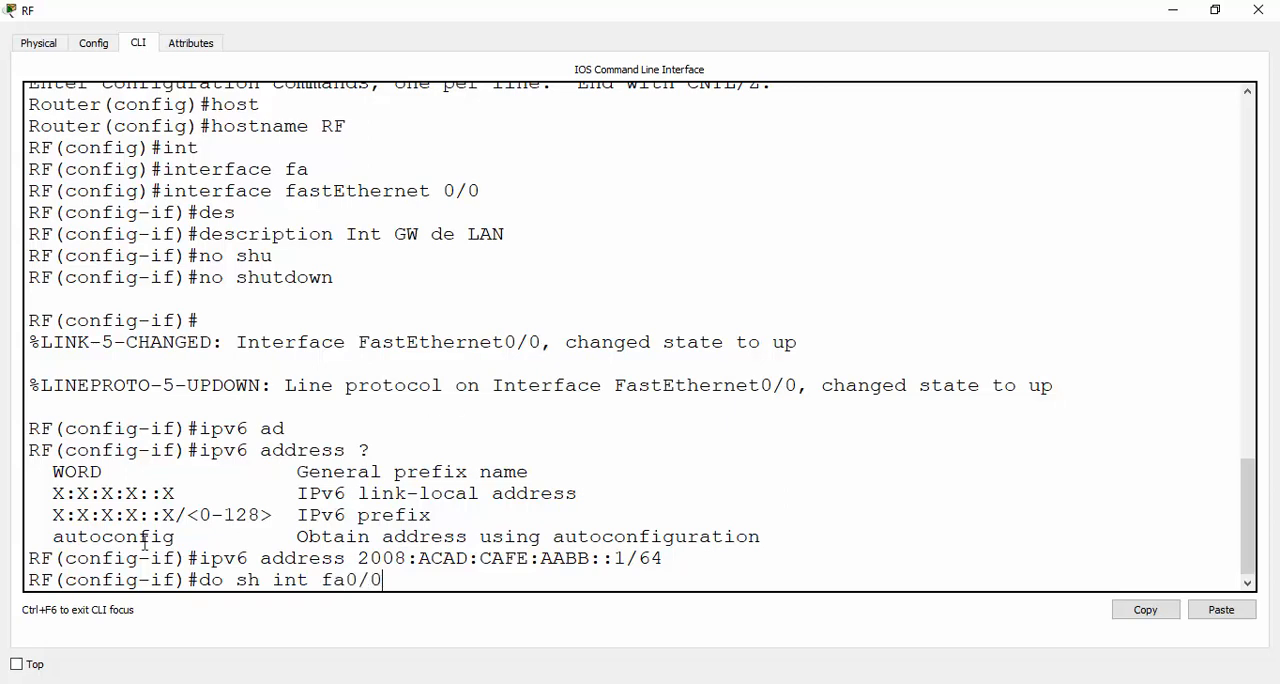
drag(223, 580, 207, 580)
key(Return)
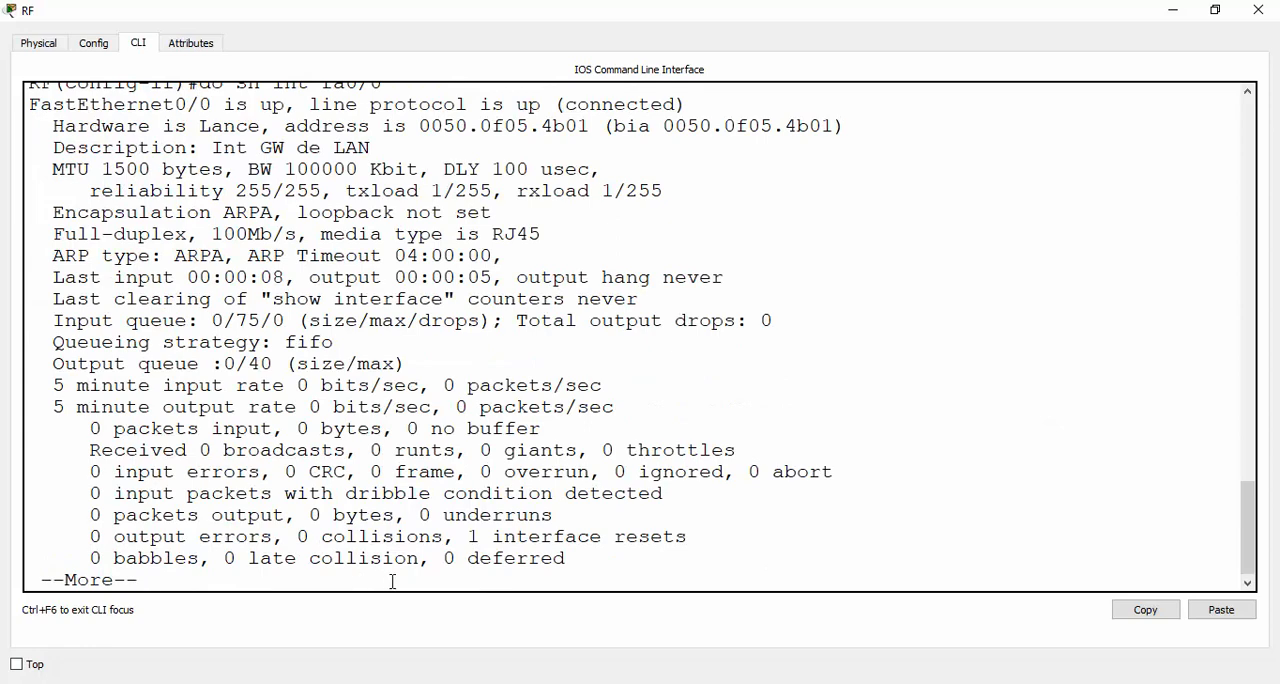
scroll(690, 330, up, 1)
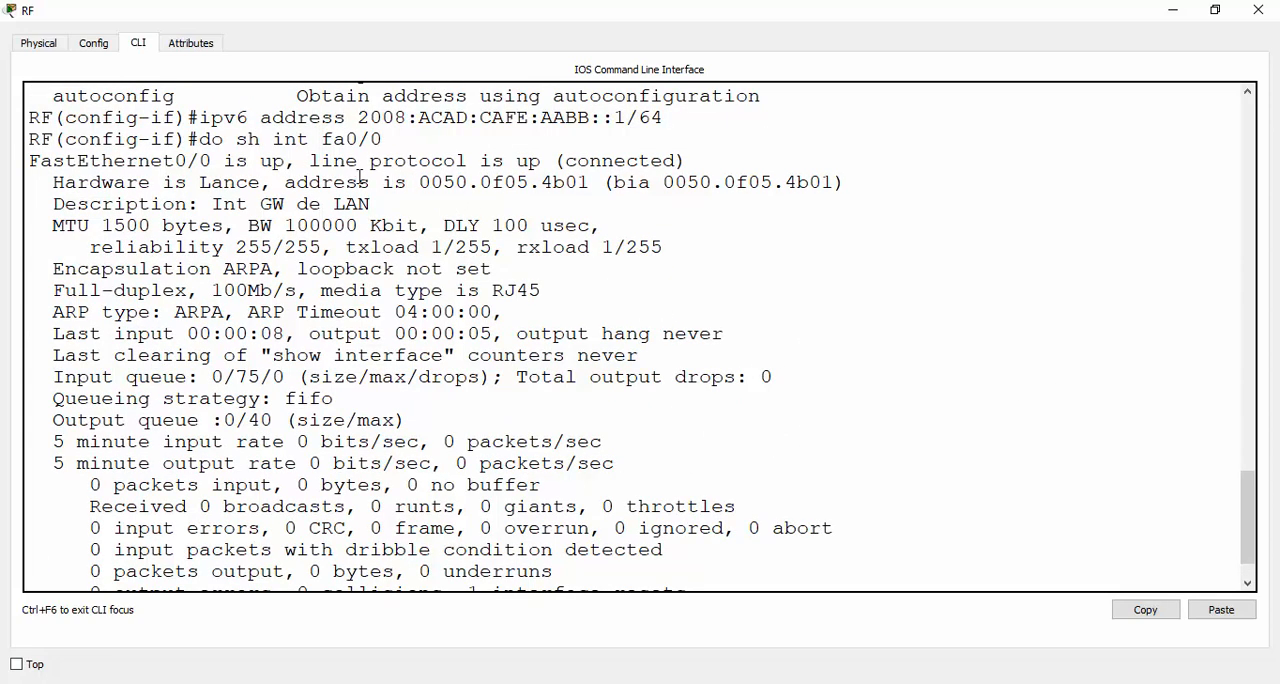
drag(215, 145, 285, 147)
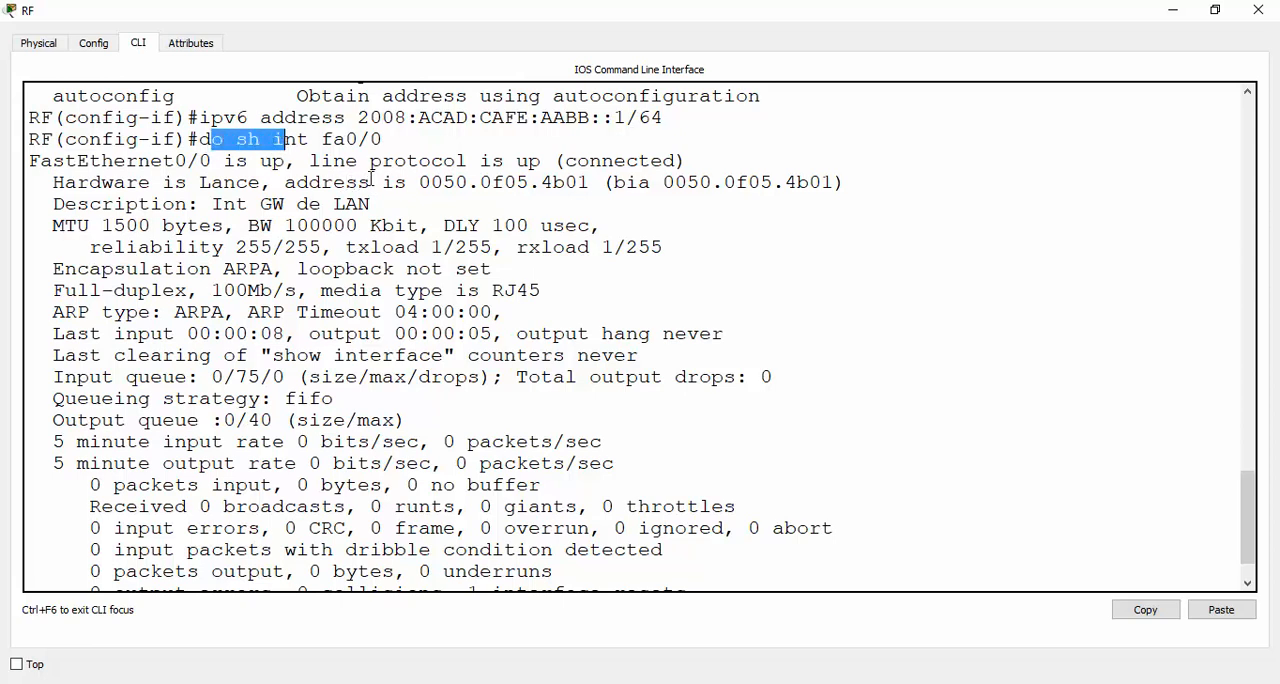
click(398, 182)
drag(420, 183, 589, 190)
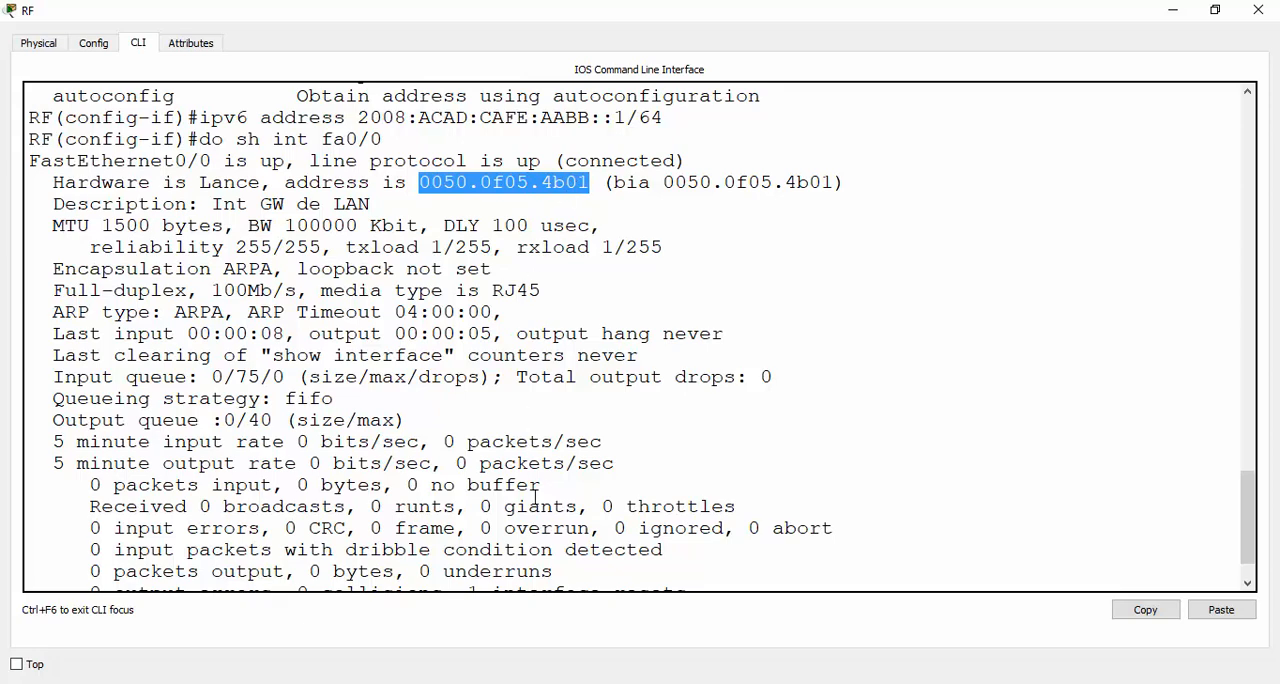
click(541, 563)
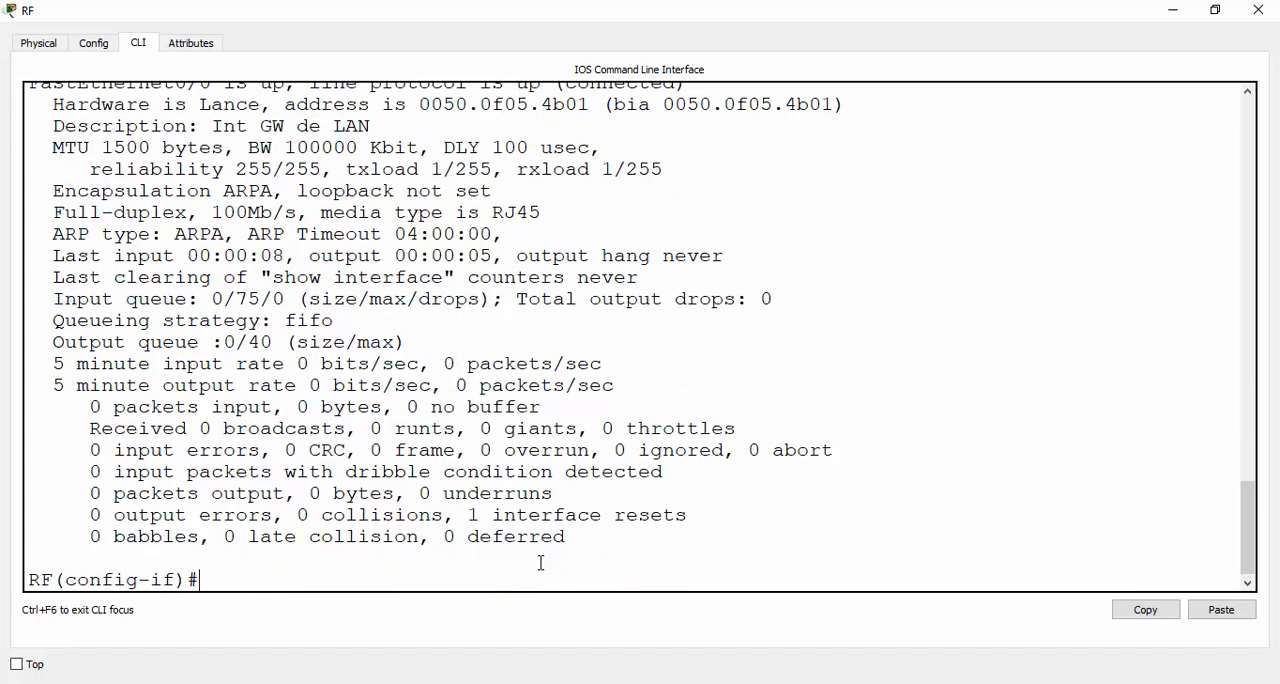
Display the IPv6 interface summary with do sh ipv6 int brief
text(do sh ipv6)
text(int brie)
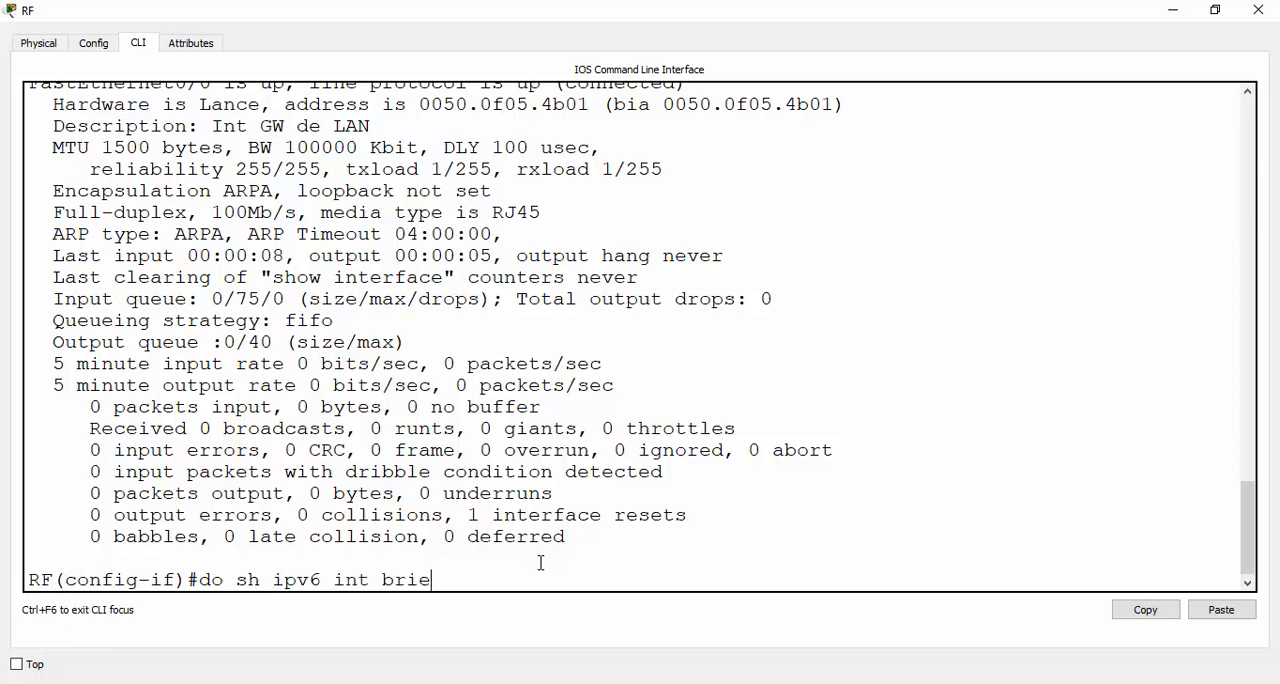
text(f)
key(Return)
key(Return)
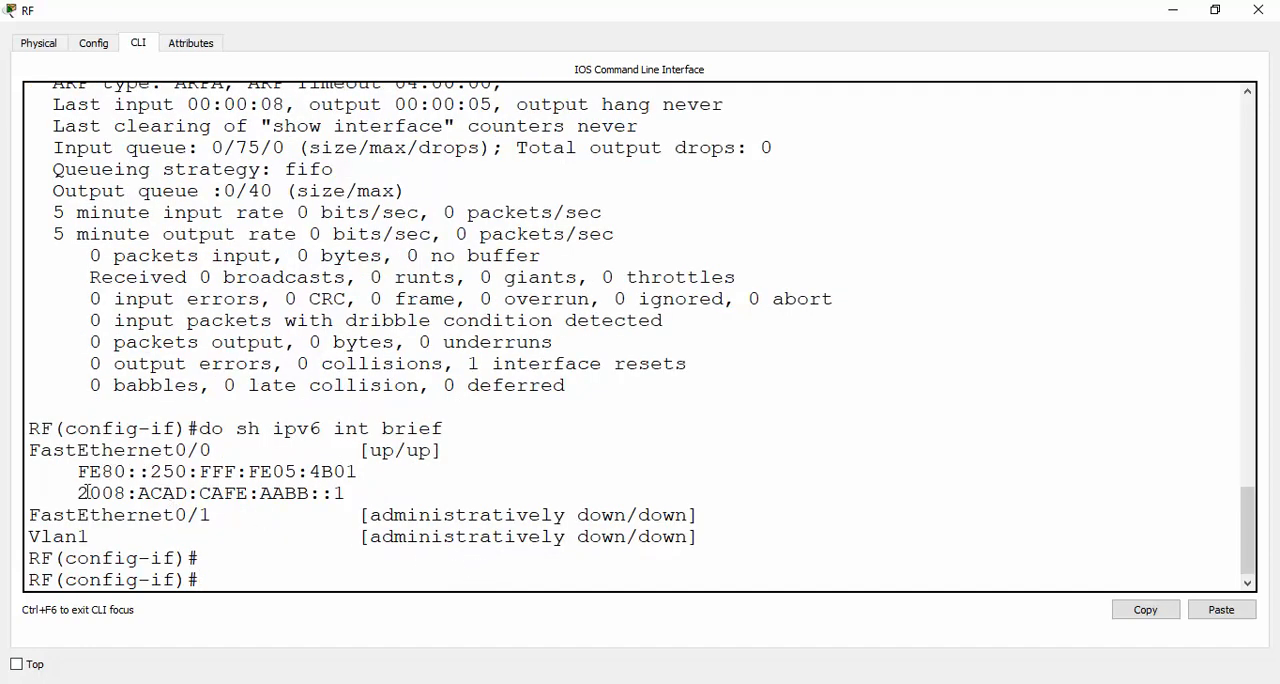
Examine the global and link-local addresses of FastEthernet0/0 and compare the link-local one with the interface's MAC address
drag(78, 491, 352, 493)
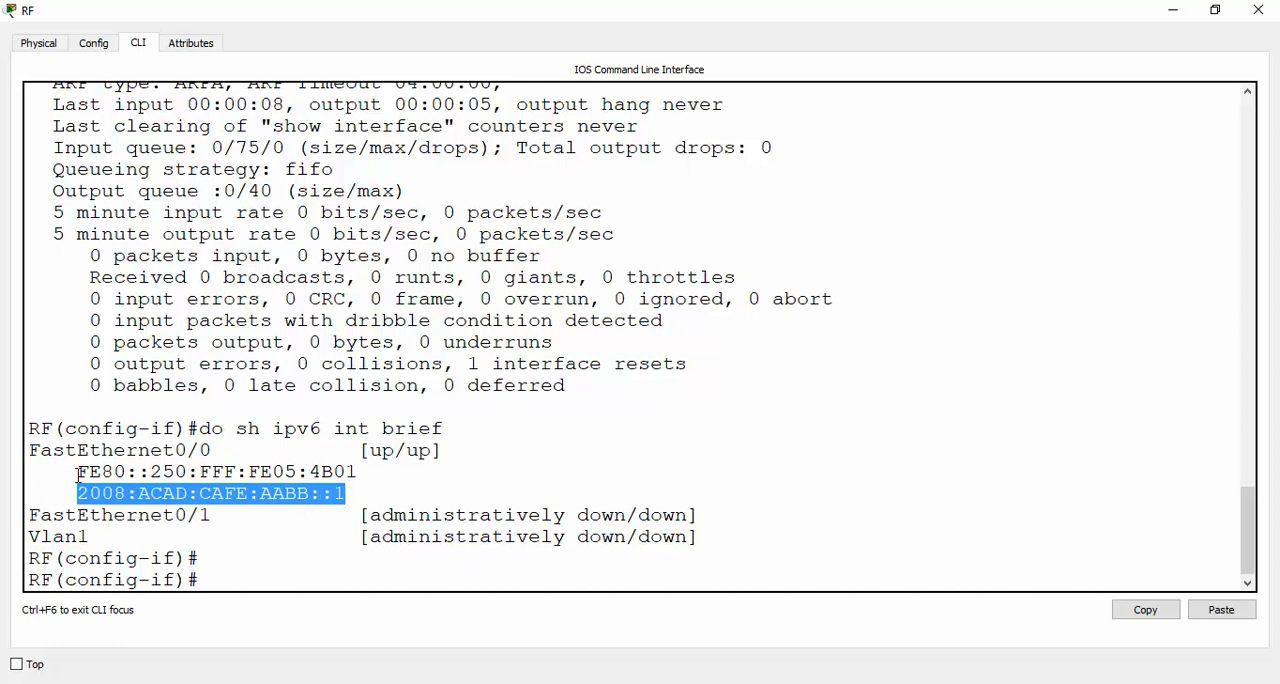
drag(79, 472, 347, 472)
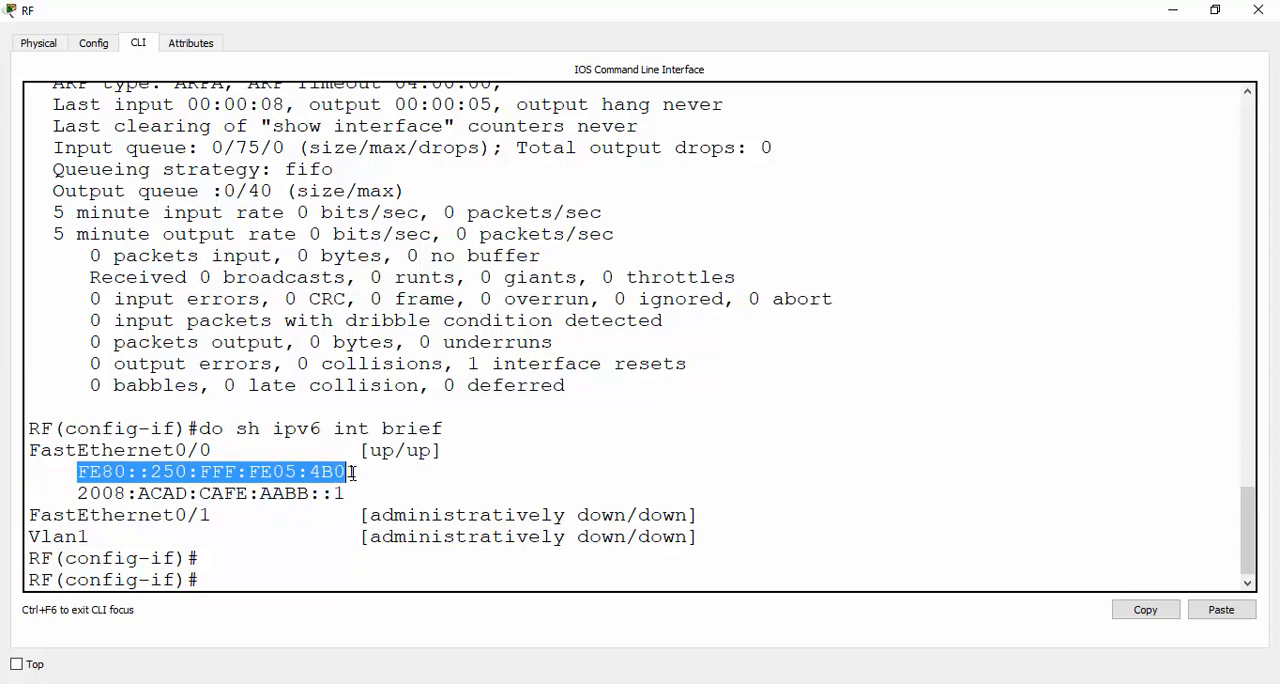
scroll(568, 382, up, 1)
scroll(568, 382, up, 2)
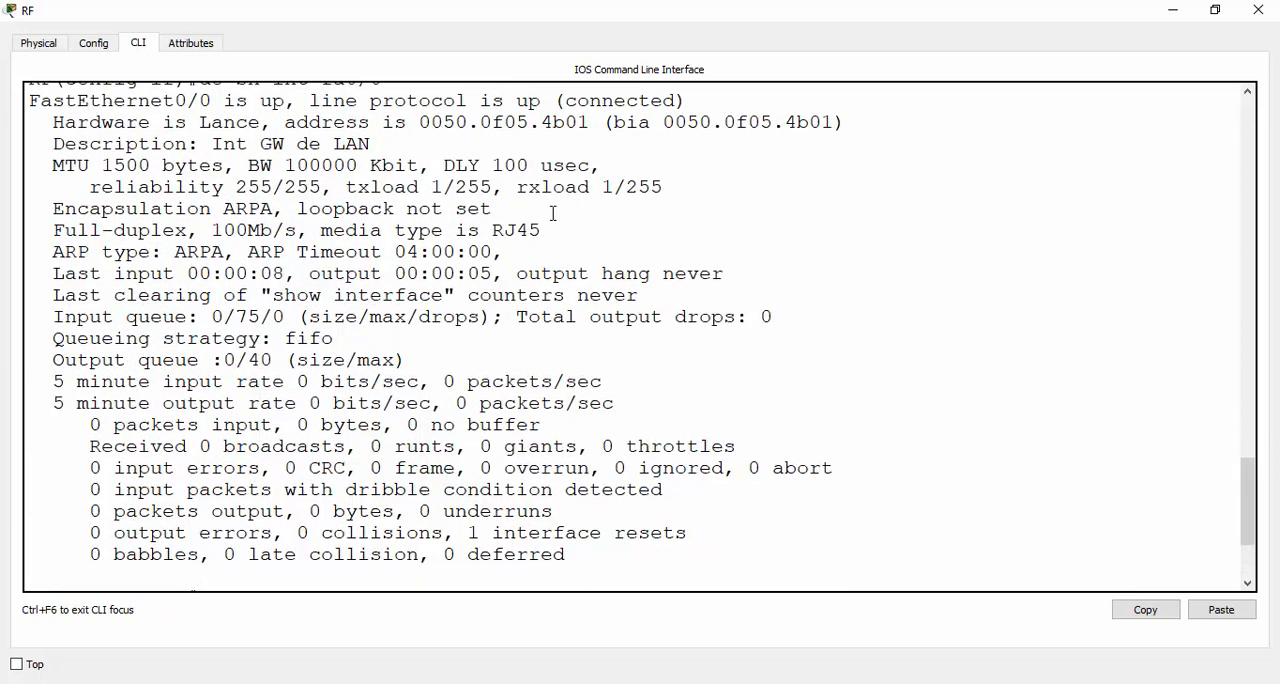
drag(419, 124, 595, 128)
scroll(608, 231, down, 3)
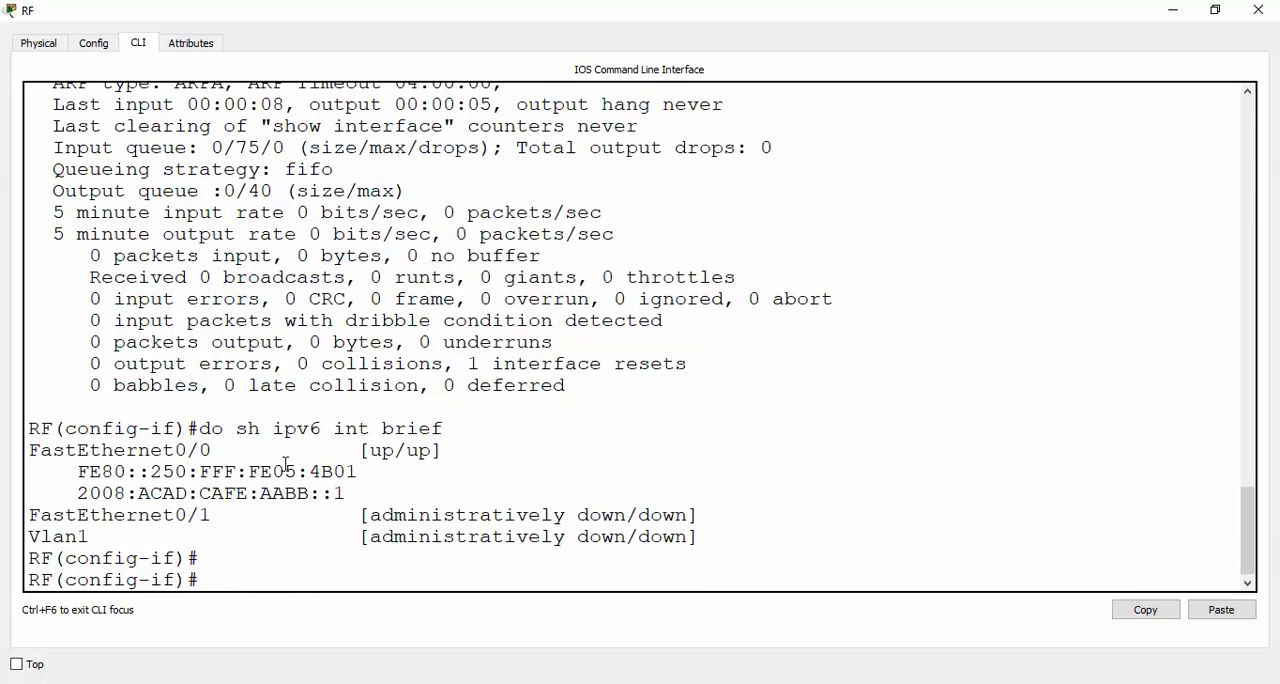
drag(152, 472, 372, 472)
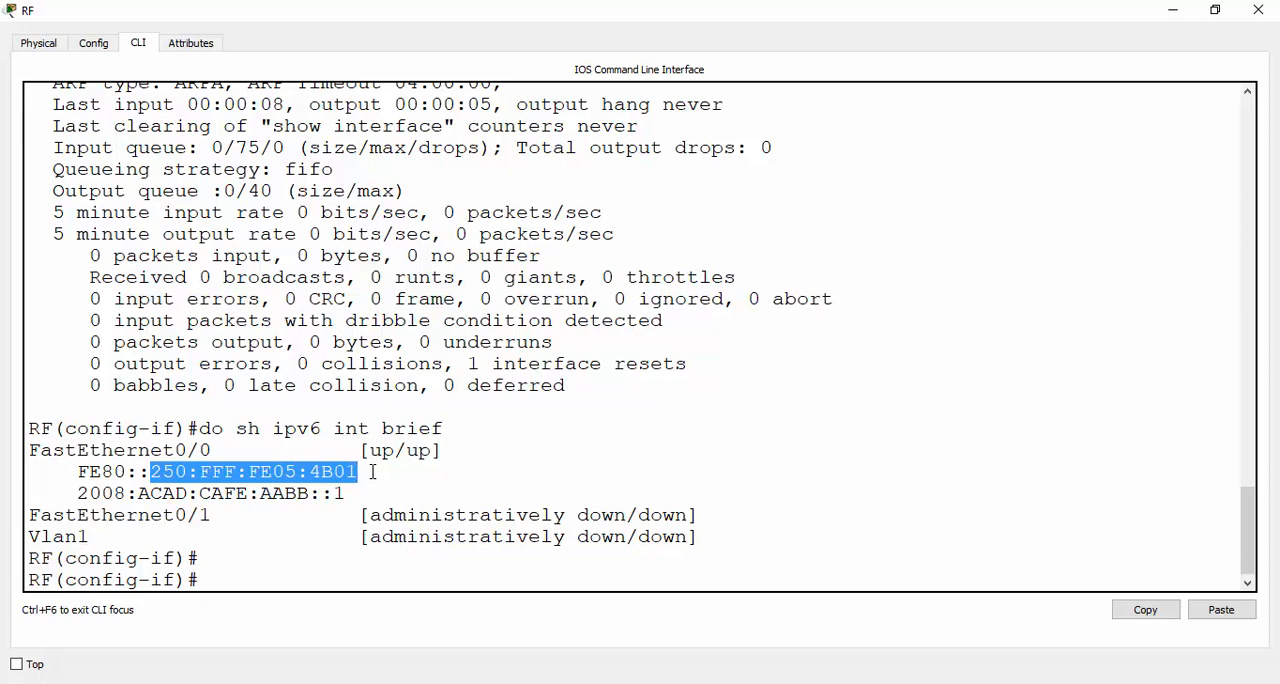
Correct the link-local note above the router in the topology to read "FE80::IUE(MAC)+FFFE"
key(alt+Tab)
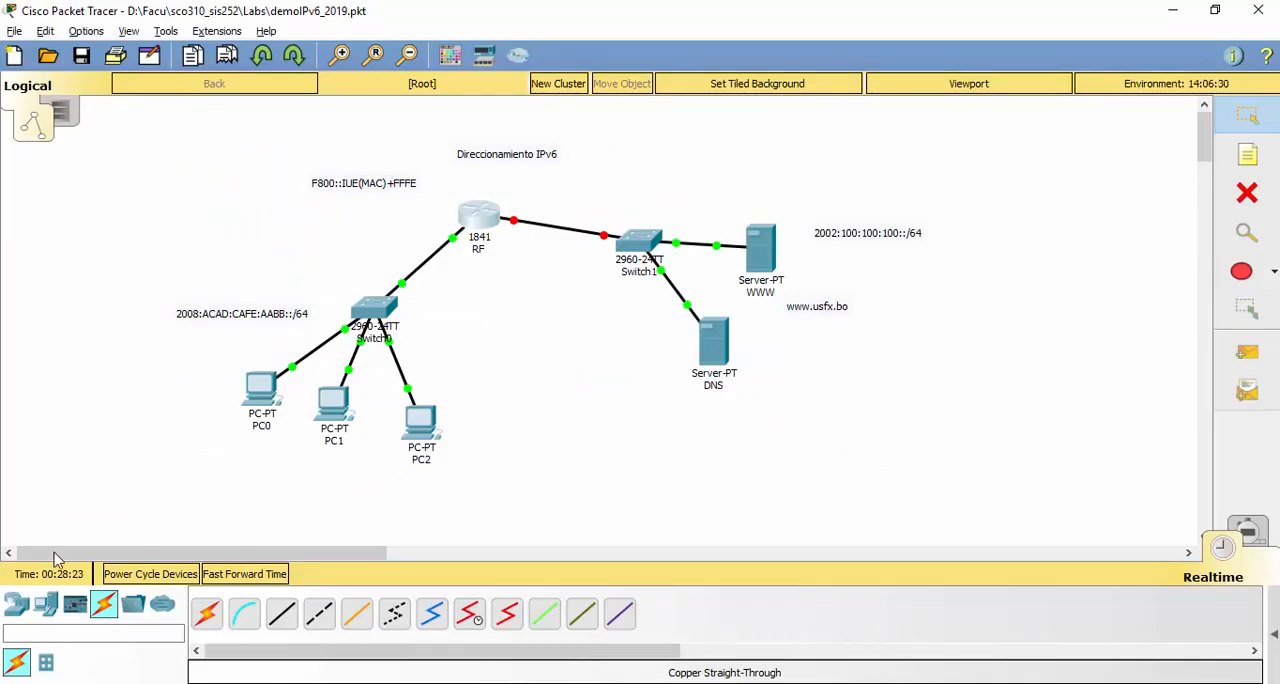
double_click(335, 191)
text(e)
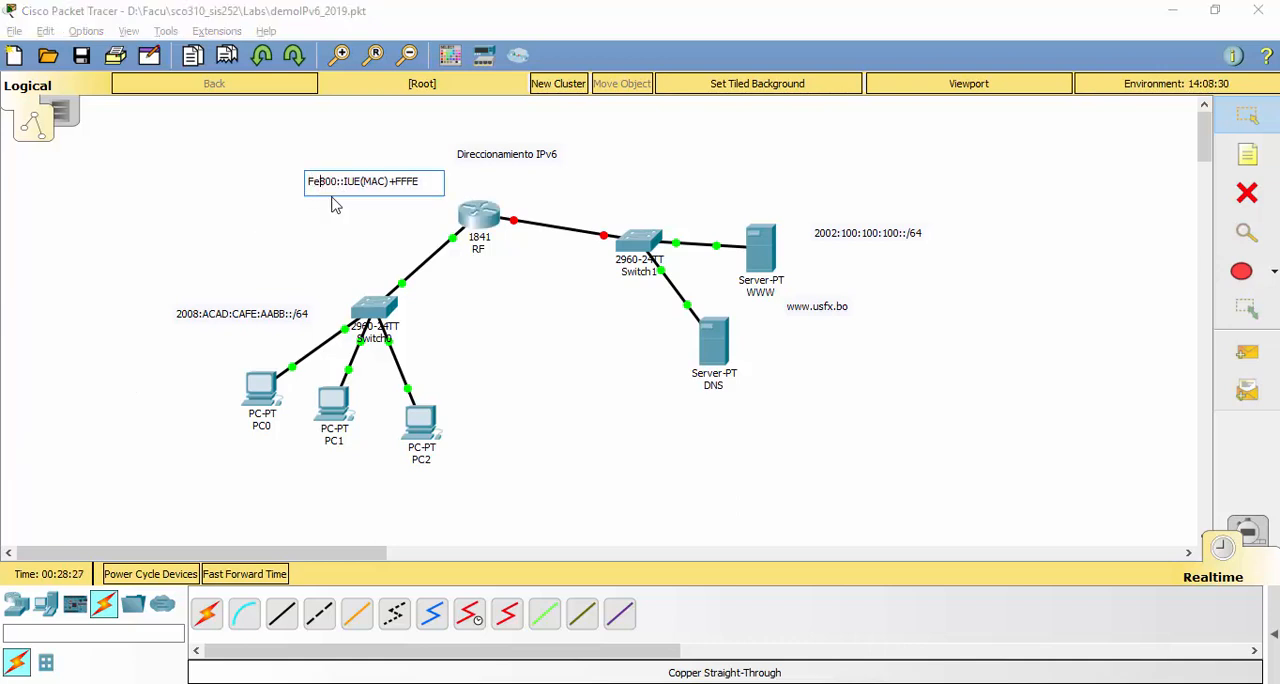
key(BackSpace)
text(E)
click(334, 190)
key(Delete)
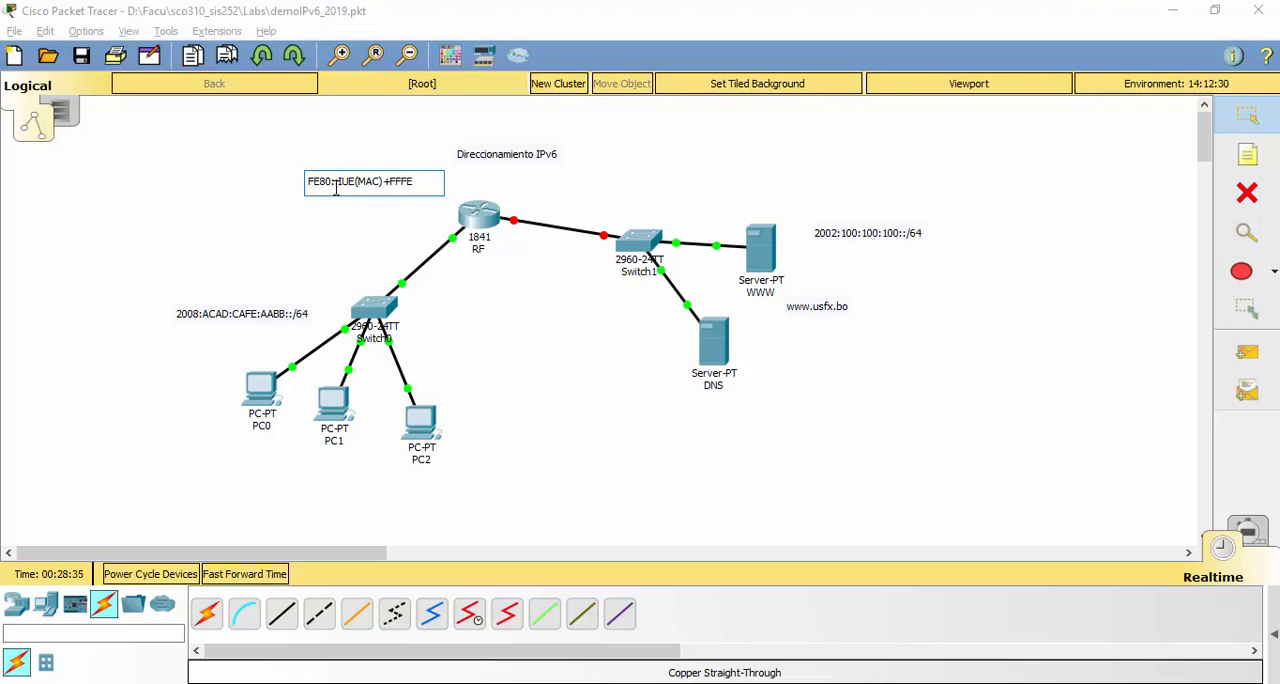
drag(336, 182, 306, 185)
click(522, 298)
Reopen the RF router's command line maximized and examine the FE05 part of the FastEthernet0/0 link-local address
double_click(480, 215)
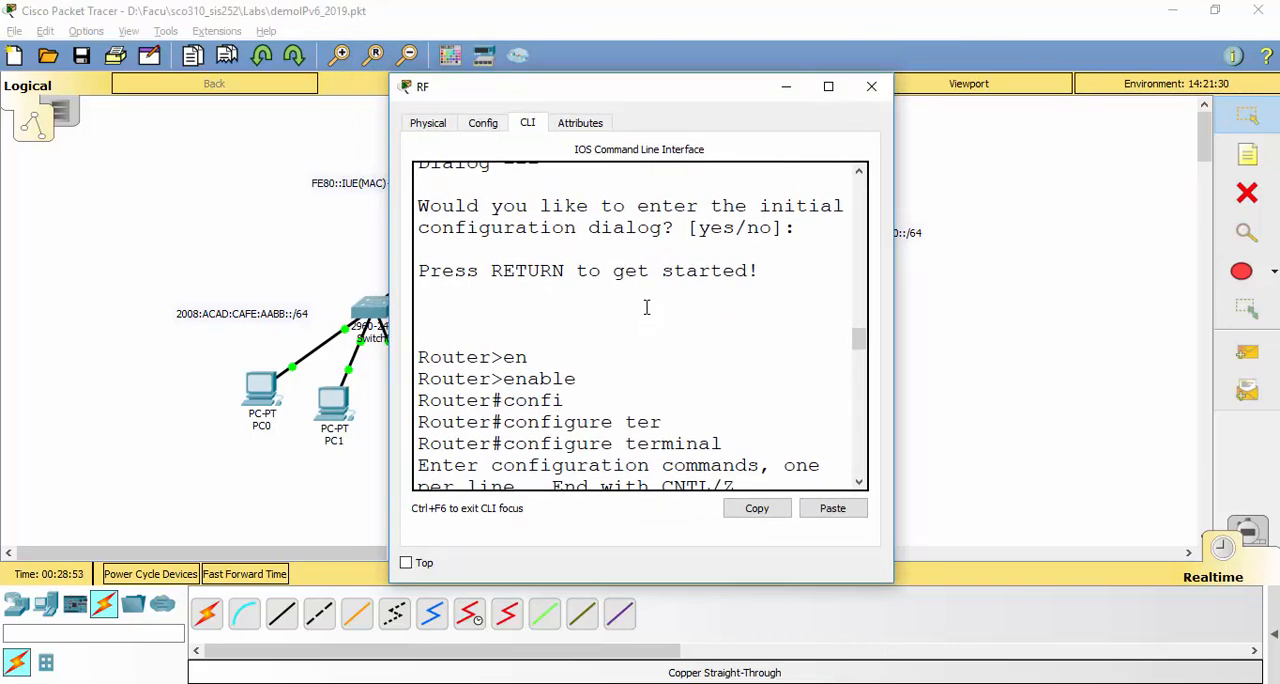
scroll(645, 310, down, 3)
click(829, 92)
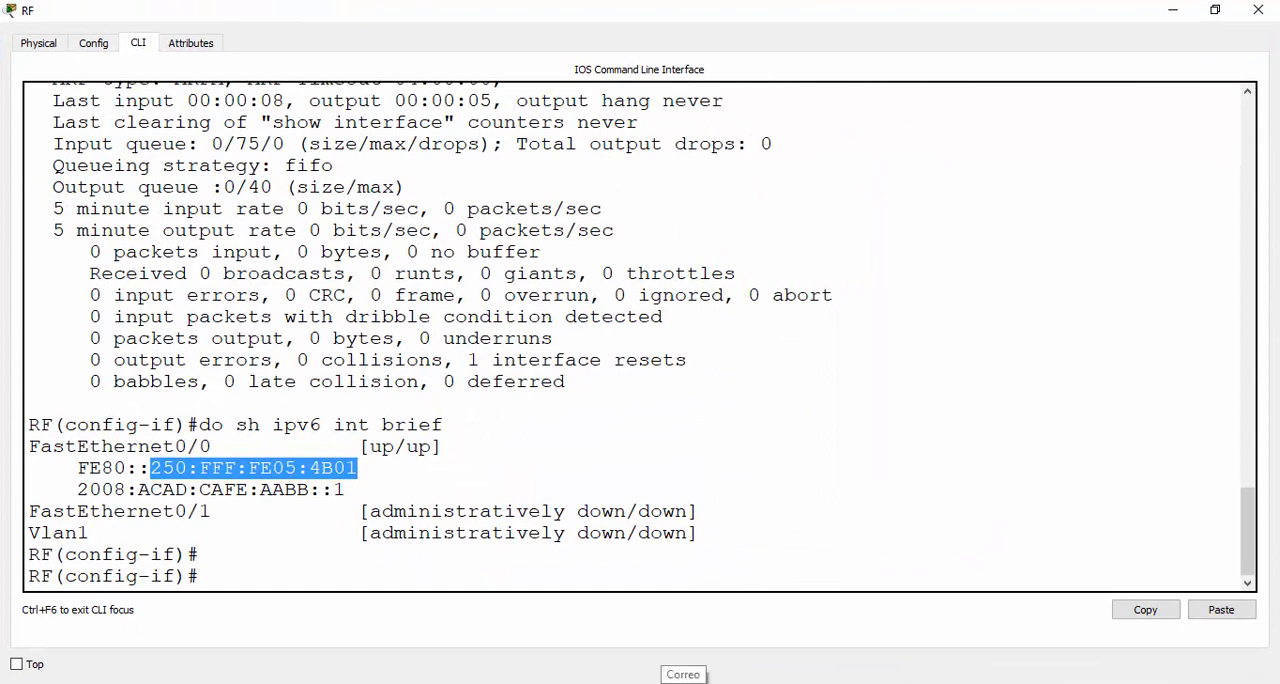
mouse_move(839, 683)
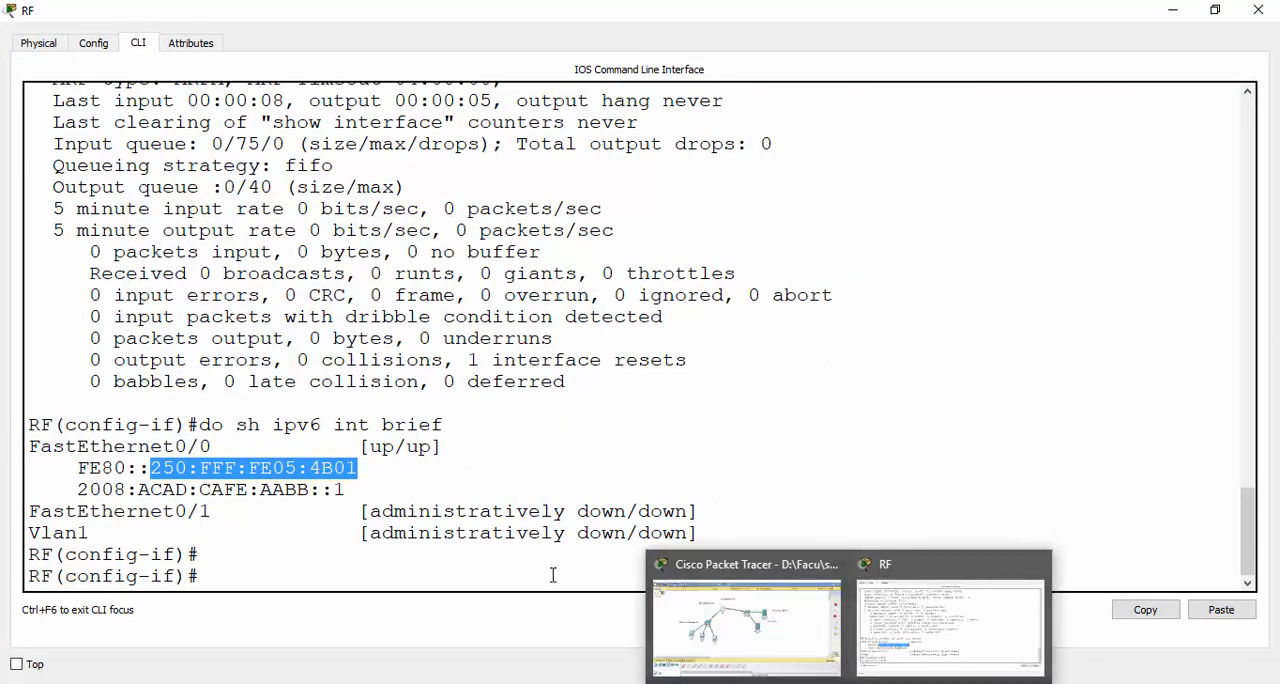
click(377, 574)
double_click(266, 470)
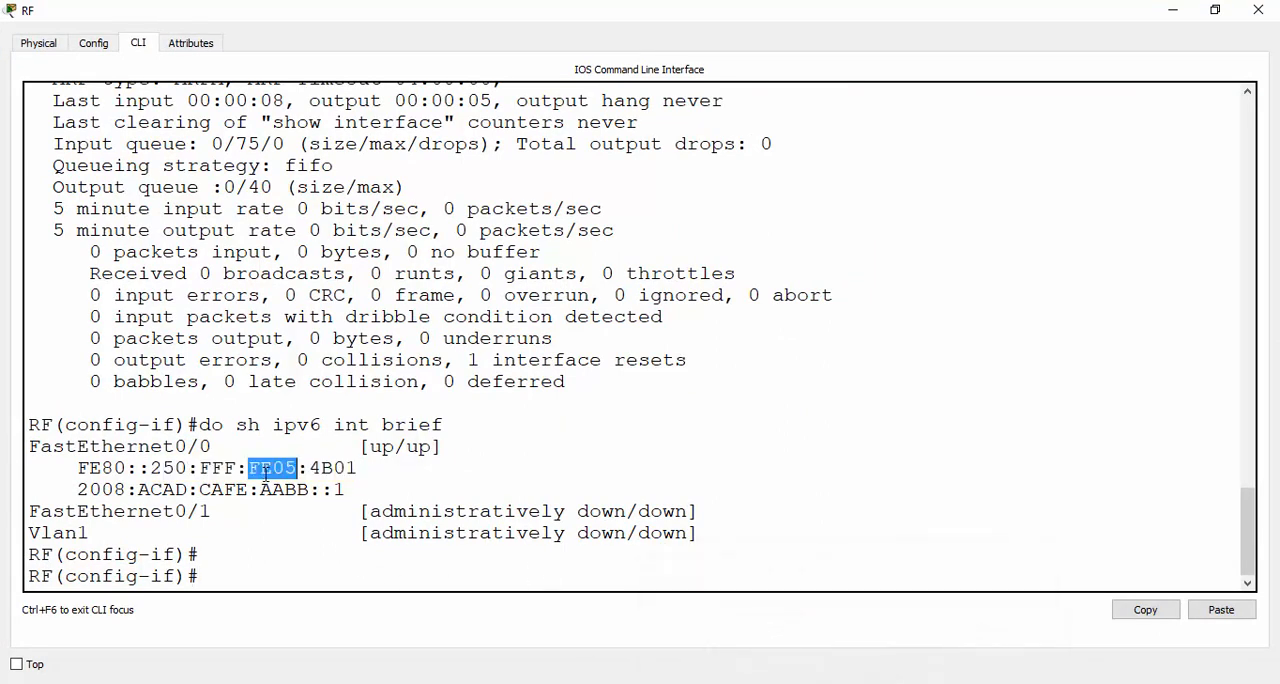
click(252, 576)
text(int)
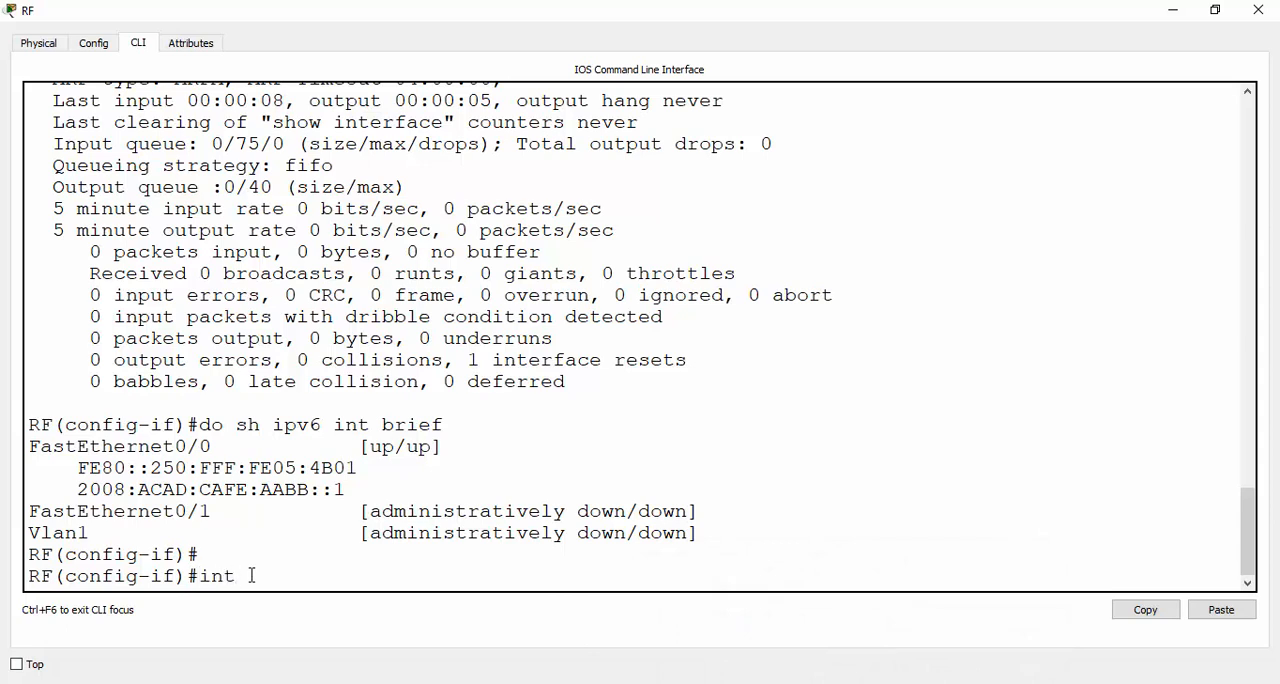
key(BackSpace)
key(BackSpace)
key(BackSpace)
key(BackSpace)
Start another ipv6 address command on fastEthernet 0/0 and list its accepted arguments
text(ipv6 ad)
key(Tab)
text(?)
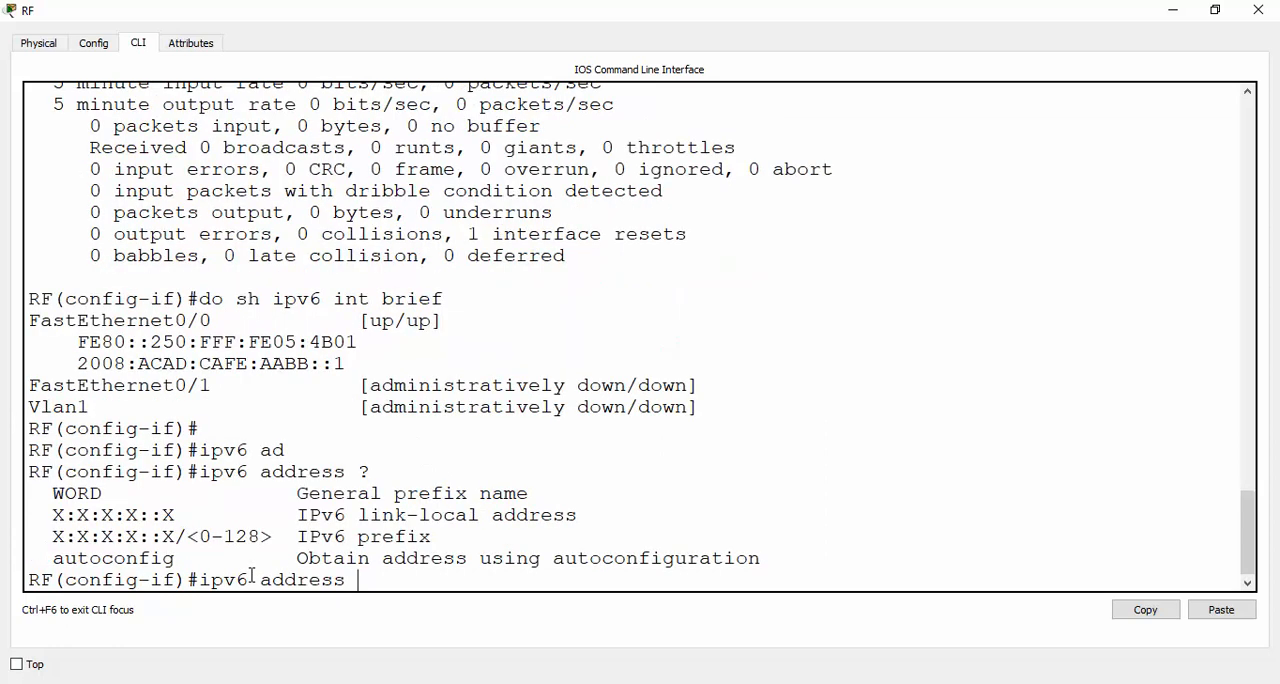
text(FE80::1 li)
Assign FE80::1 as the link-local address of fastEthernet 0/0, checking that the command takes no further arguments
key(Tab)
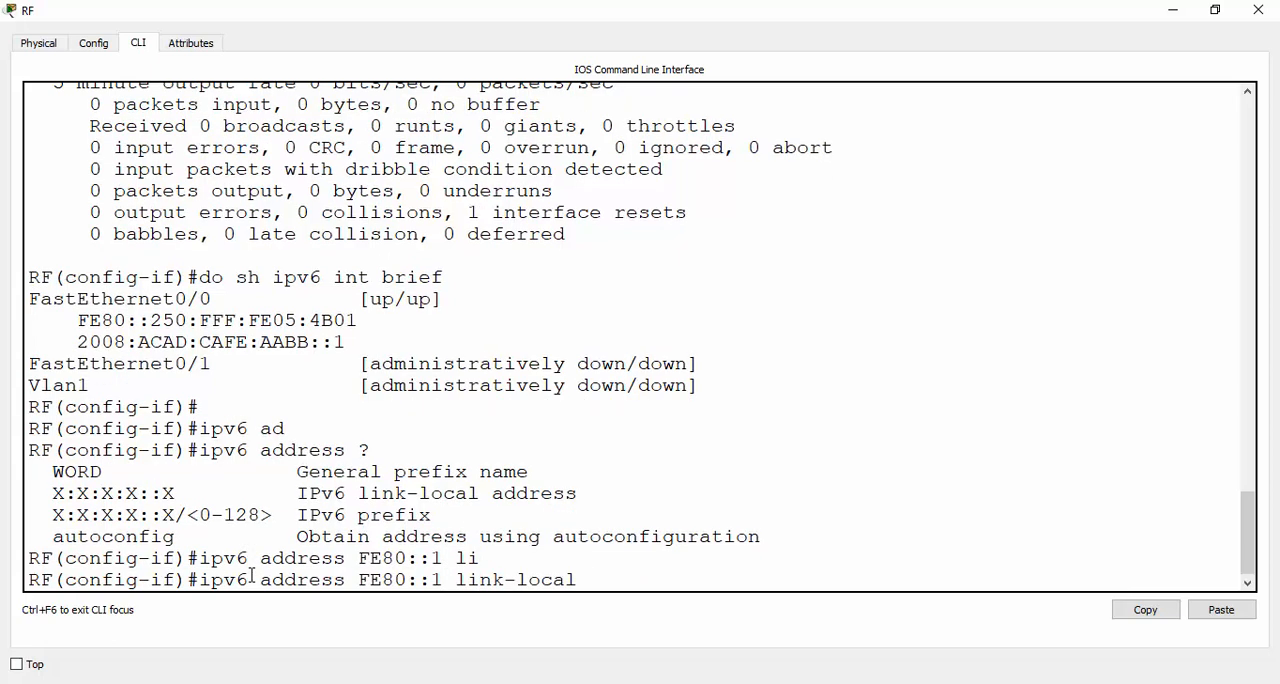
text(?)
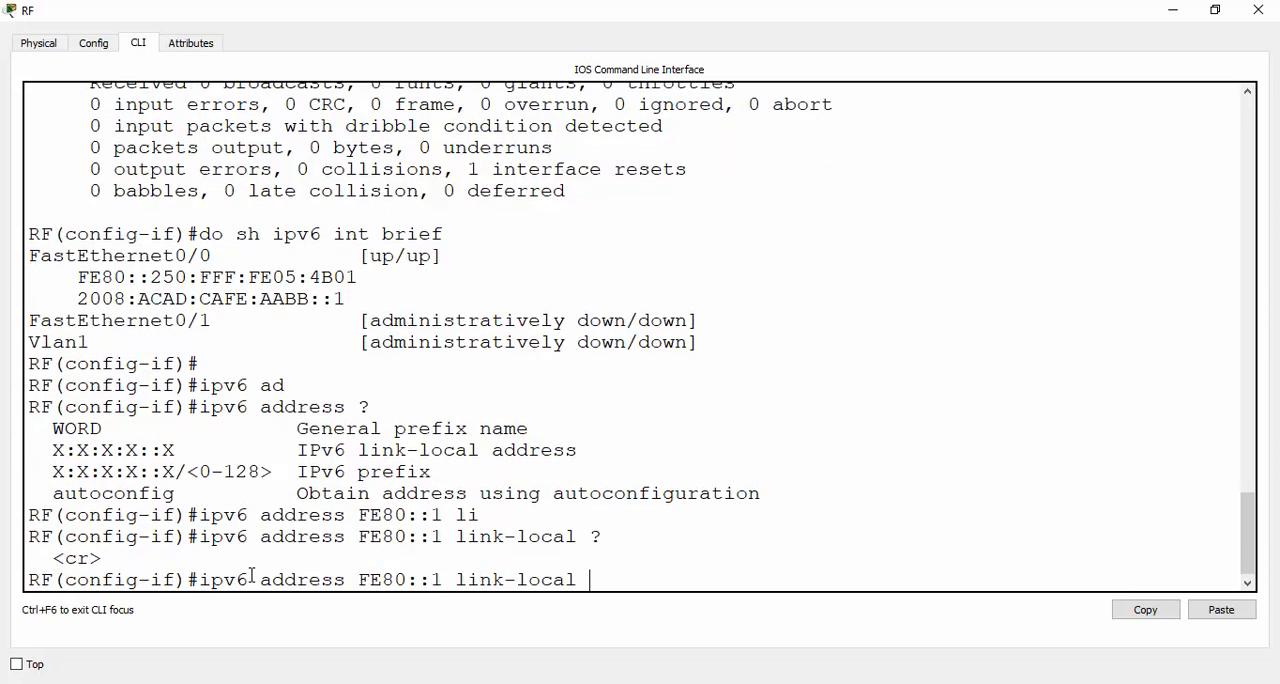
key(Return)
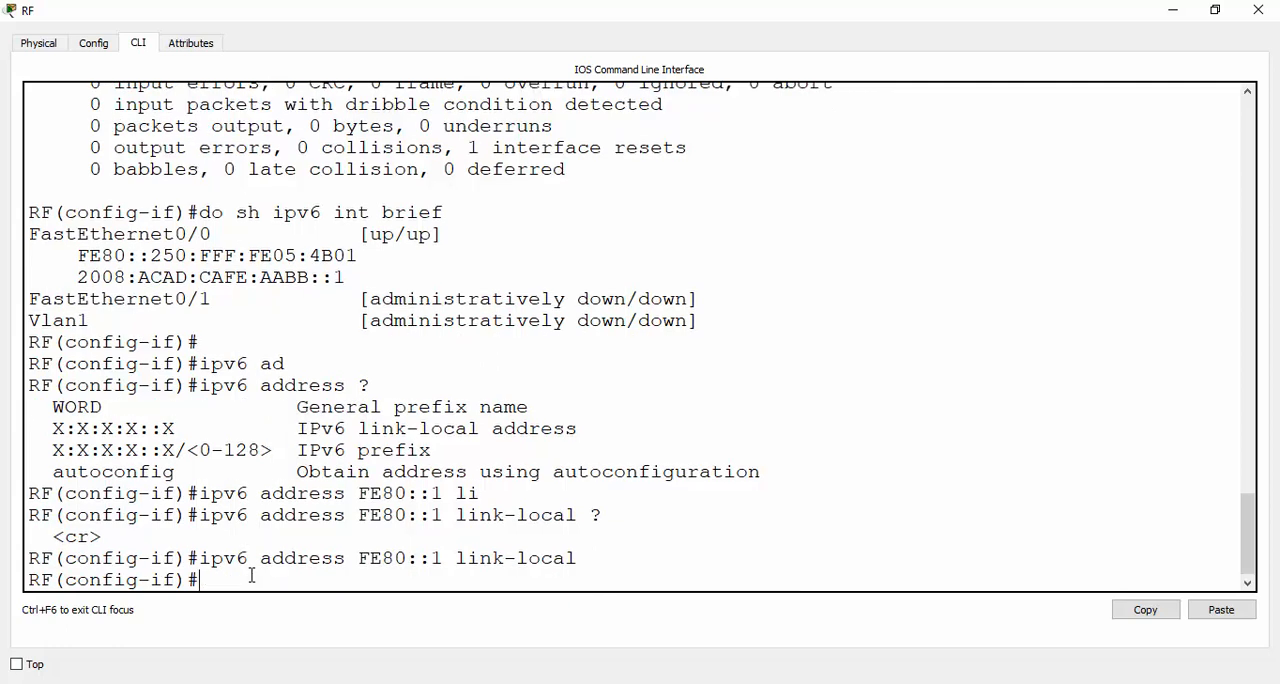
List the brief IPv6 interface summary from configuration mode and compare FastEthernet0/0's new link-local address with the previous one
key(Up)
key(Up)
key(Up)
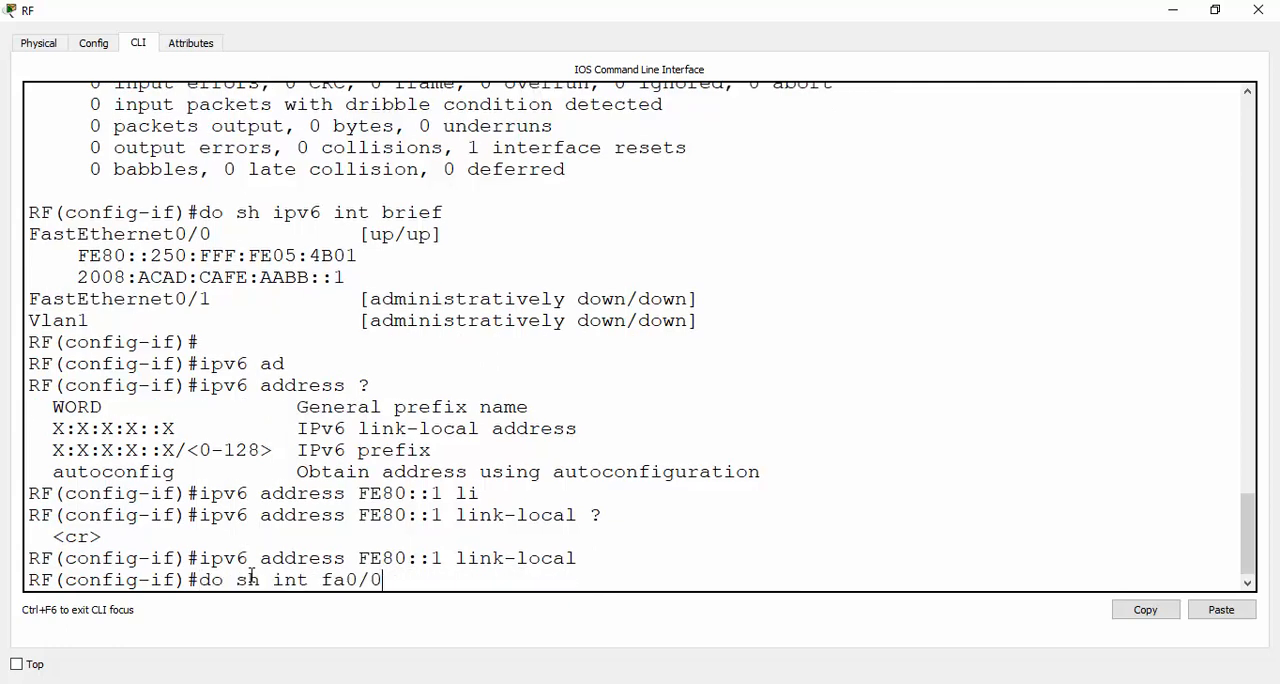
key(Down)
key(Return)
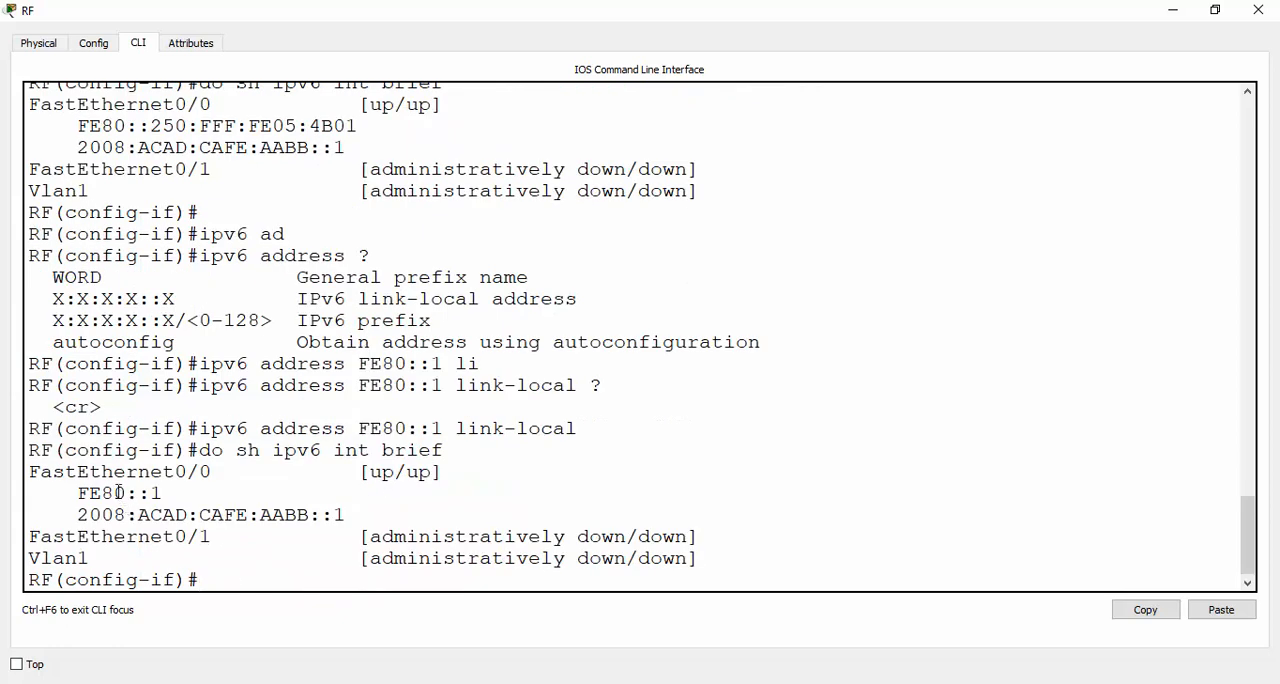
drag(79, 491, 165, 490)
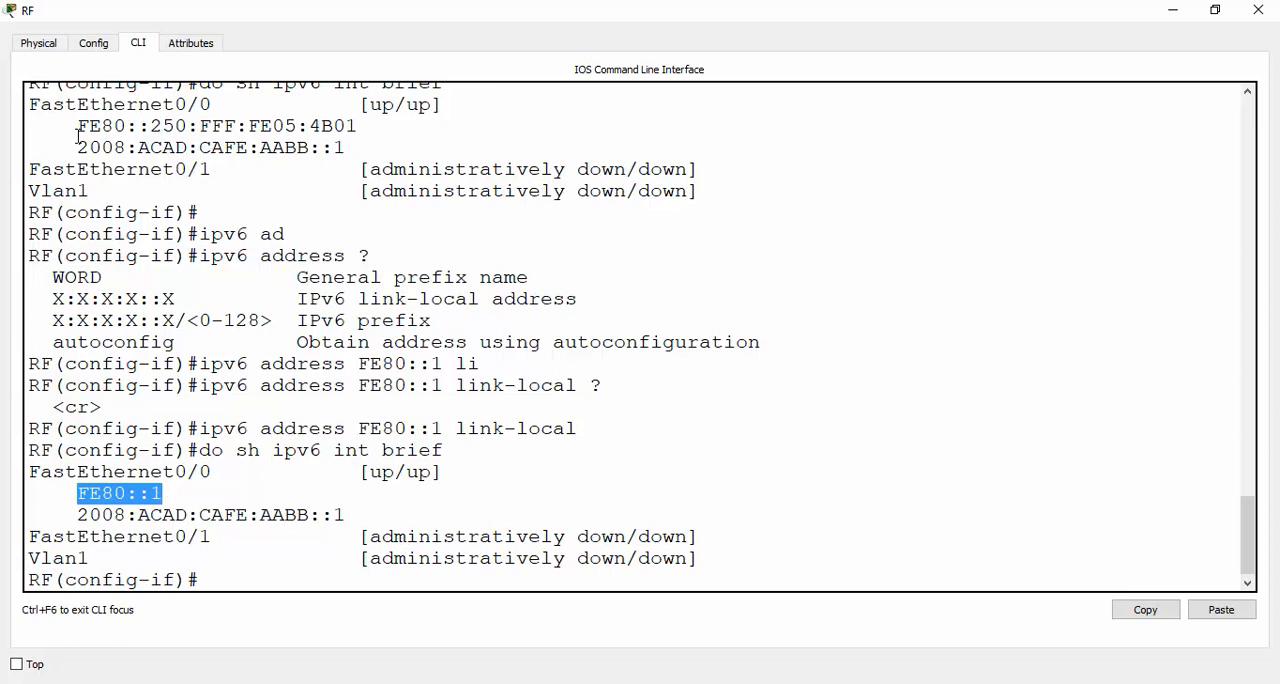
drag(78, 126, 374, 129)
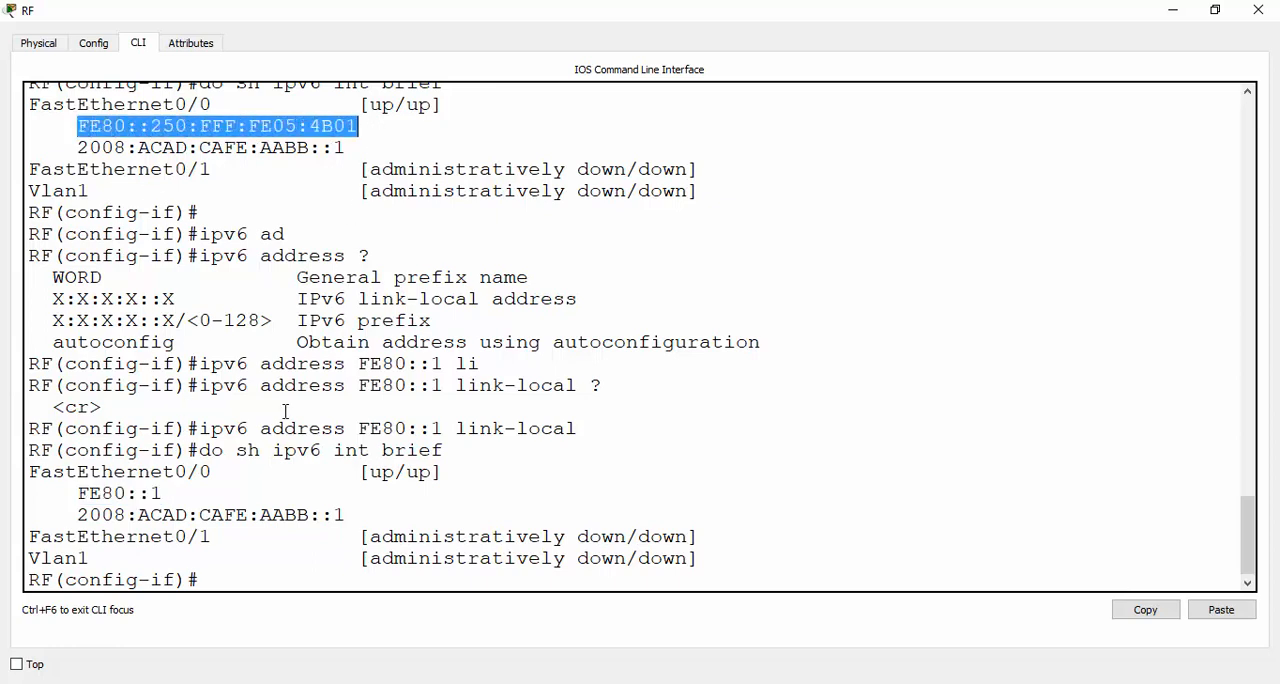
drag(165, 493, 77, 492)
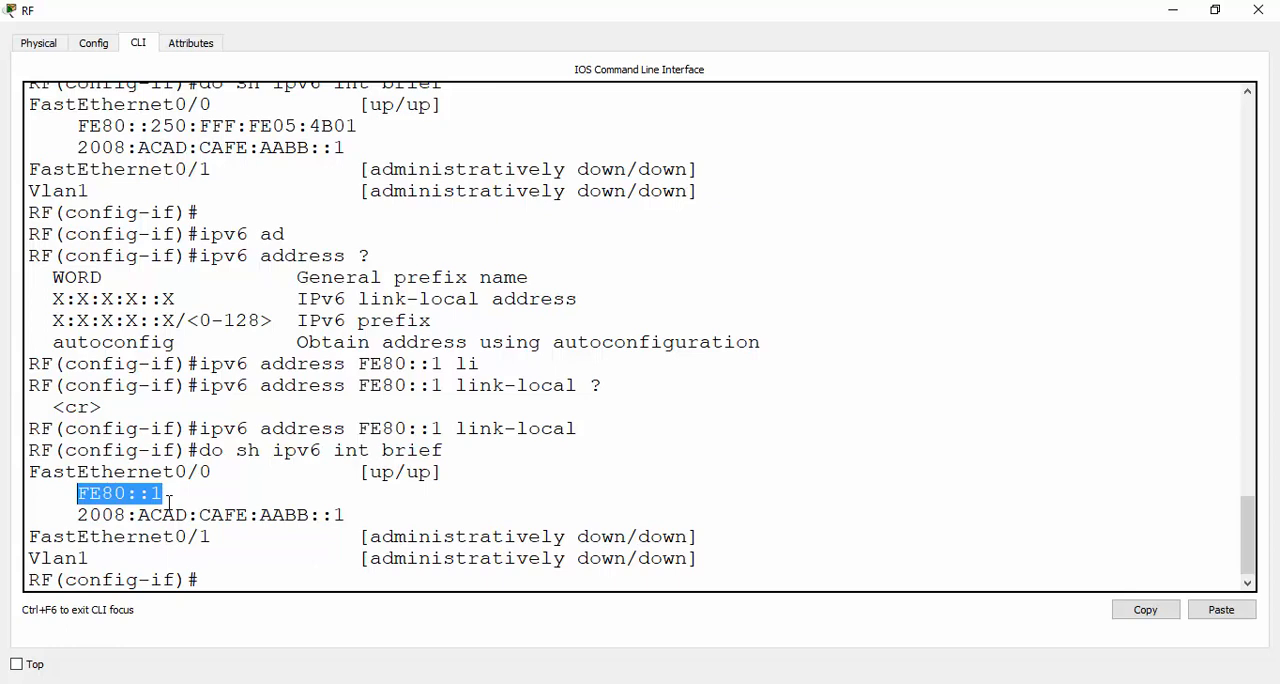
Enter the configuration of interface fa0/1, enable it with no shutdown, and check its link in the topology
click(200, 580)
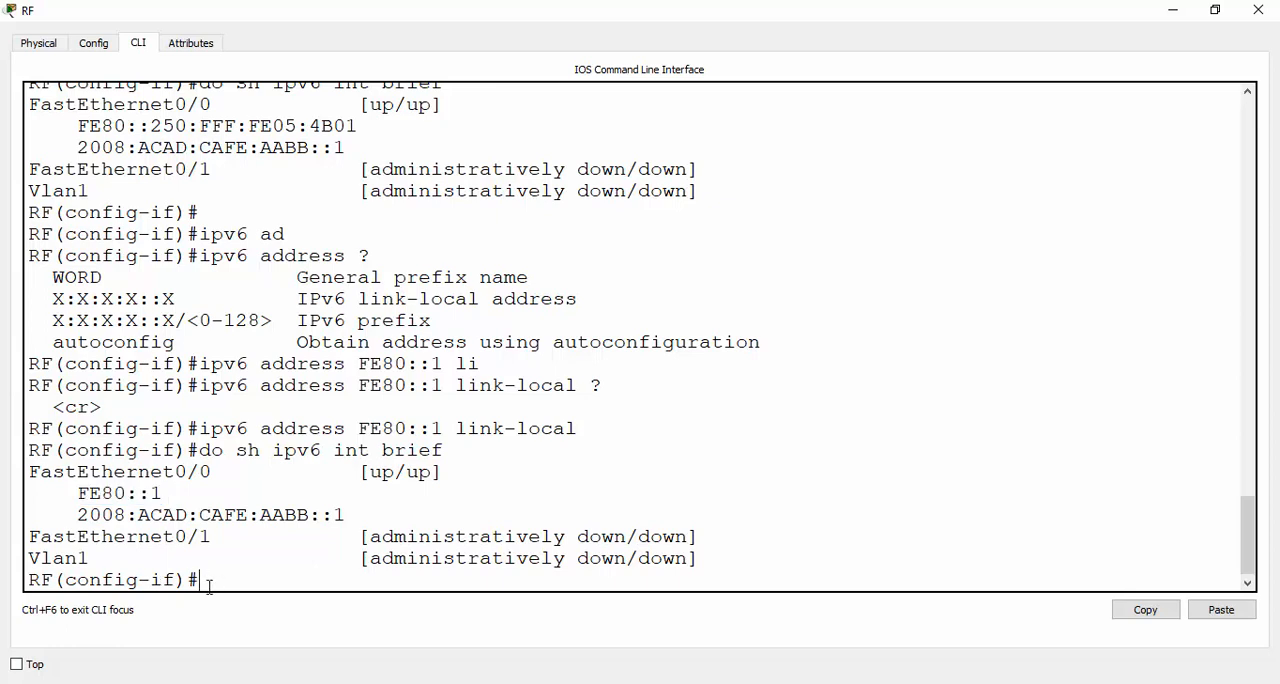
text(int fa0/1)
key(Return)
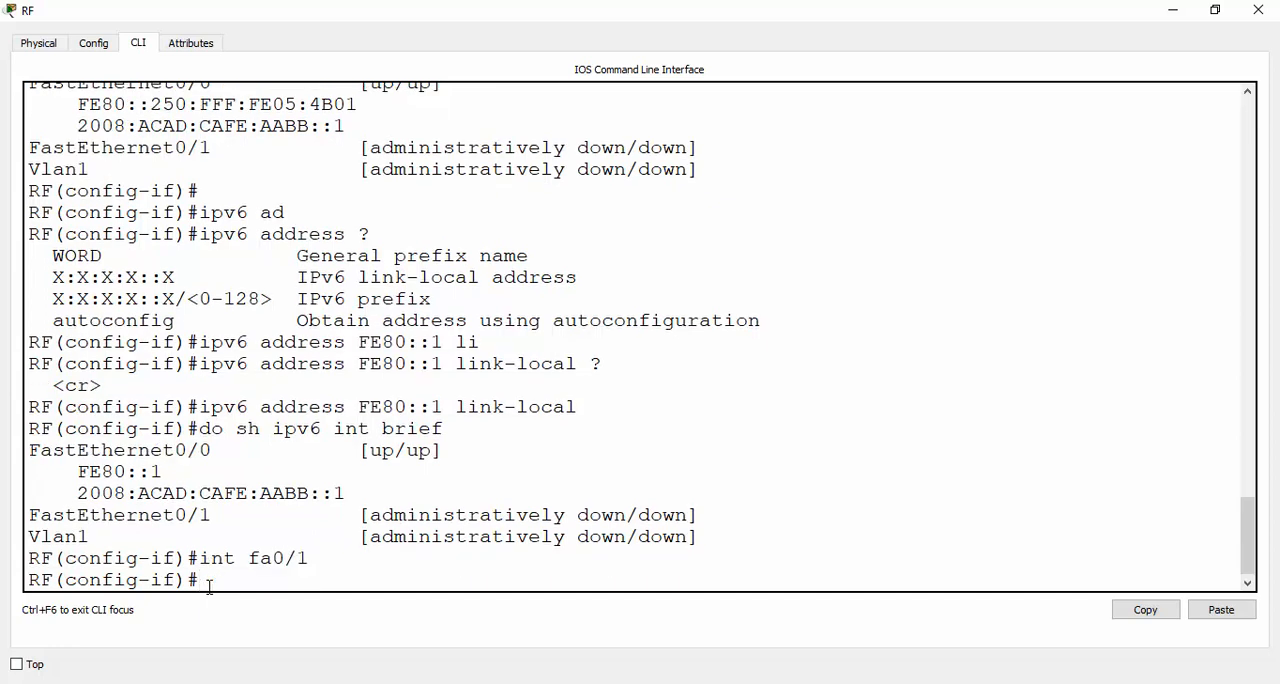
text(nos)
key(BackSpace)
text(shu)
key(Tab)
key(Return)
key(alt+Tab)
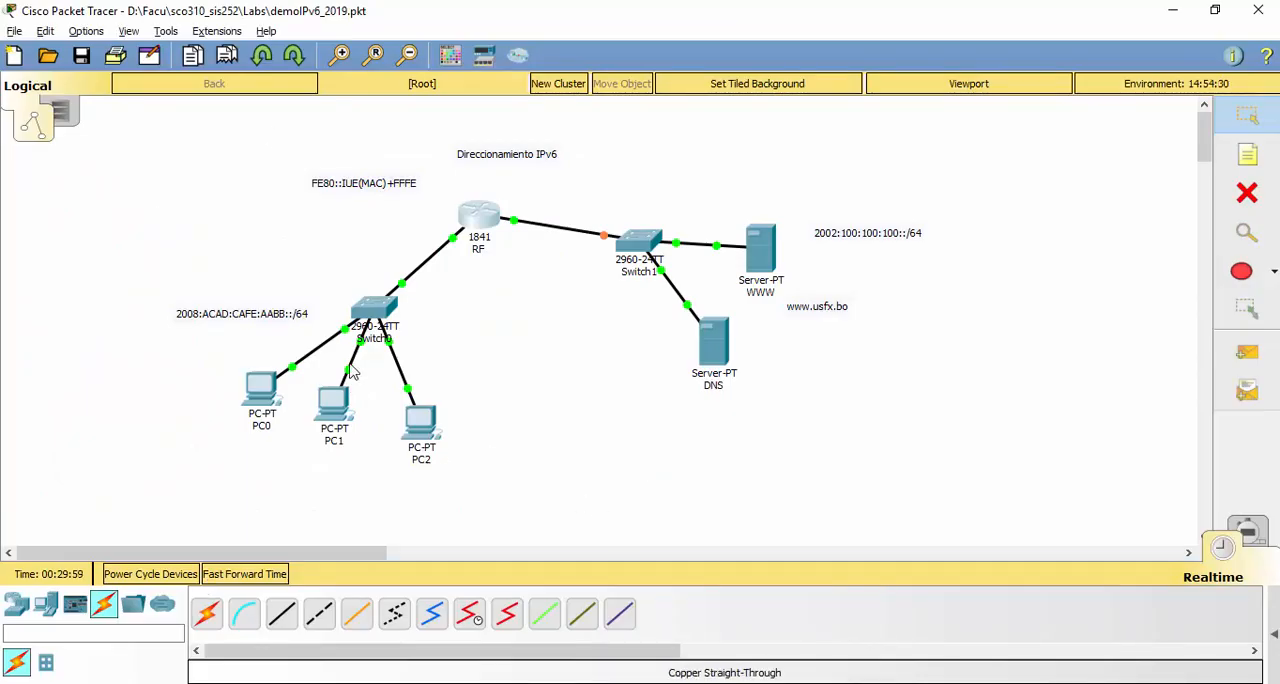
key(alt+Tab)
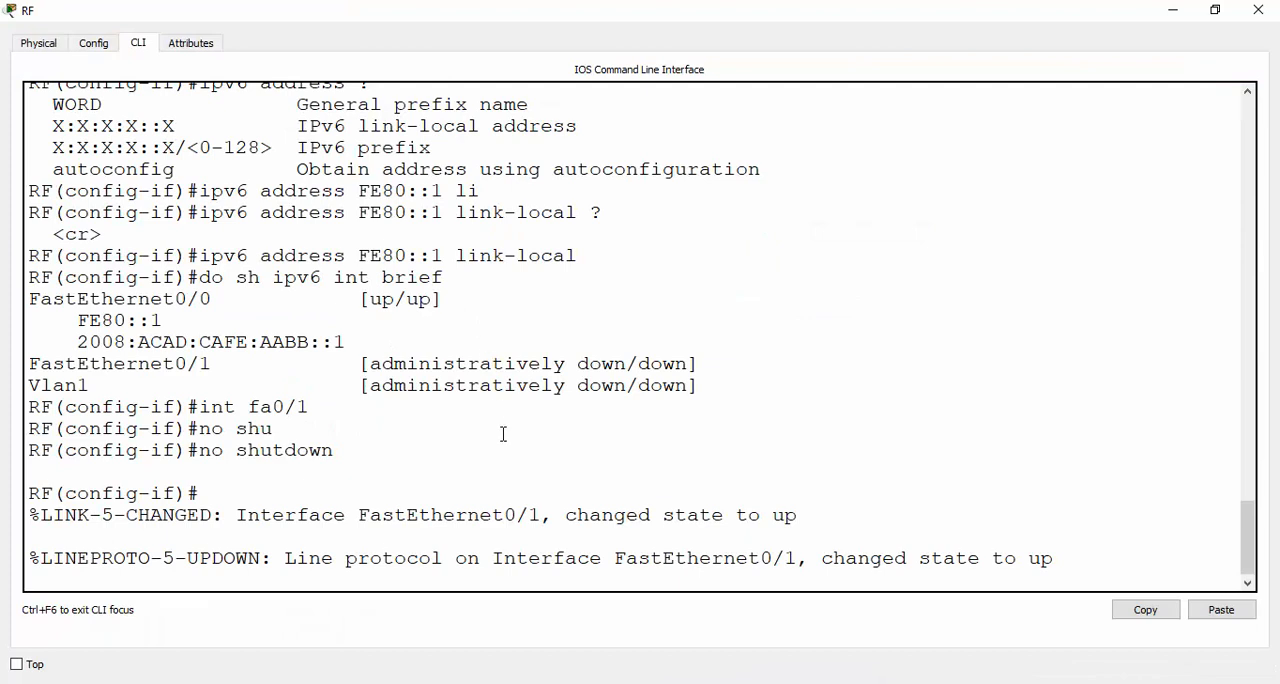
Assign the IPv6 address 2002:100:100:100::1/64 to fa0/1, checking the server network's prefix in the topology
key(Return)
text(ip)
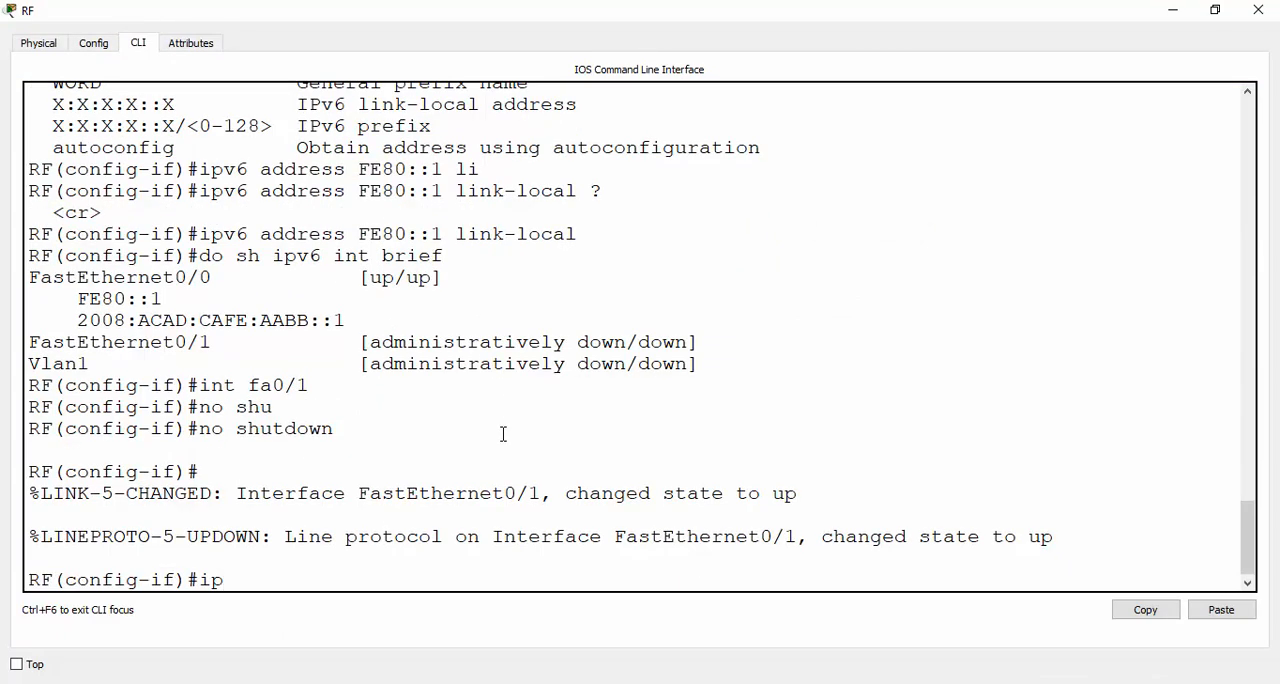
text(v6 add)
key(Tab)
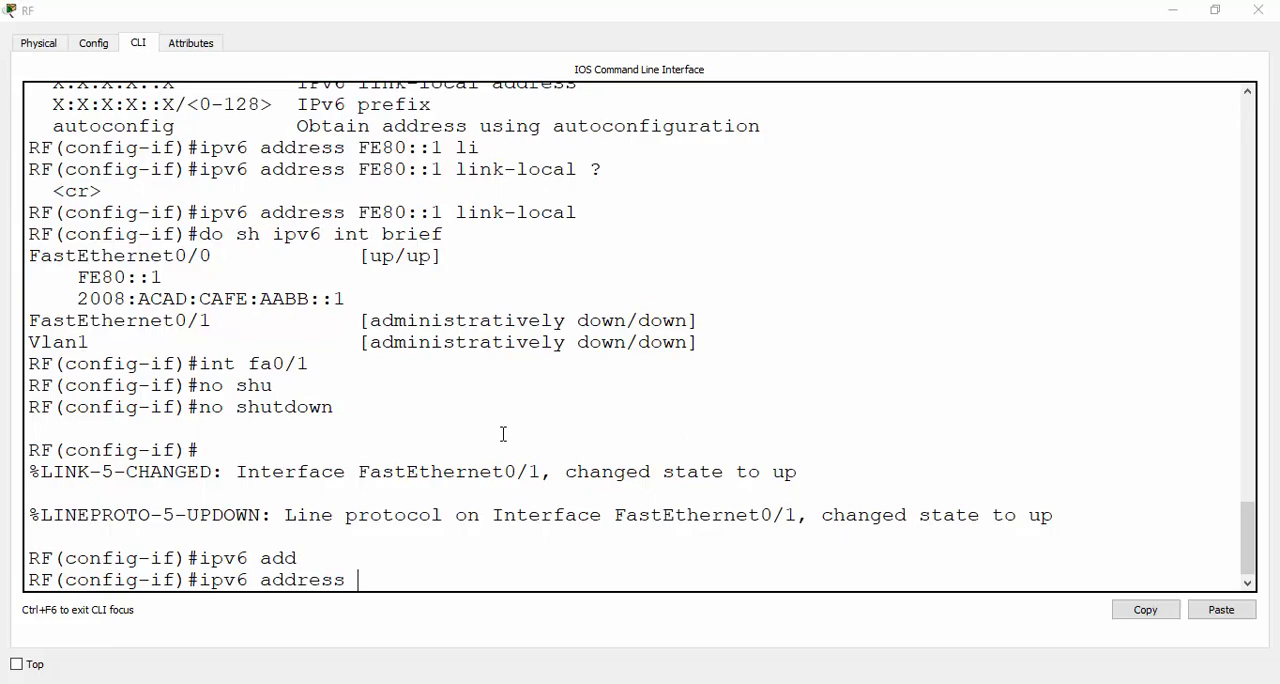
key(alt+Tab)
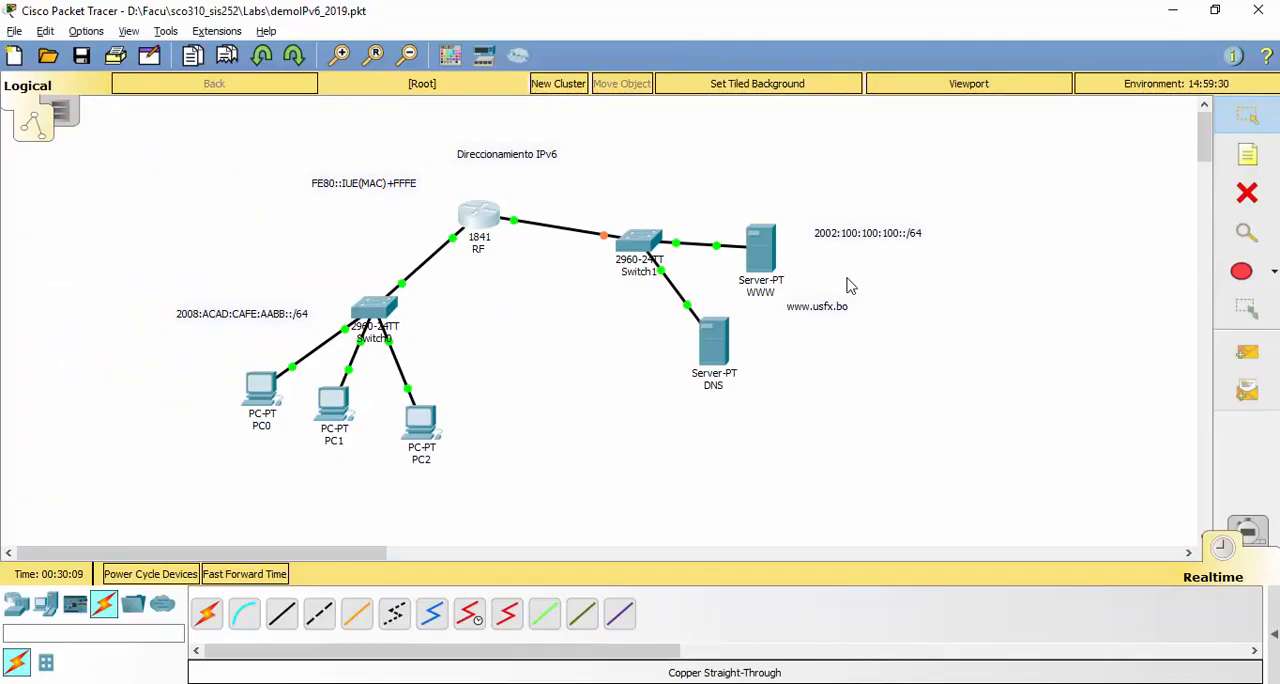
key(alt+Tab)
text(2)
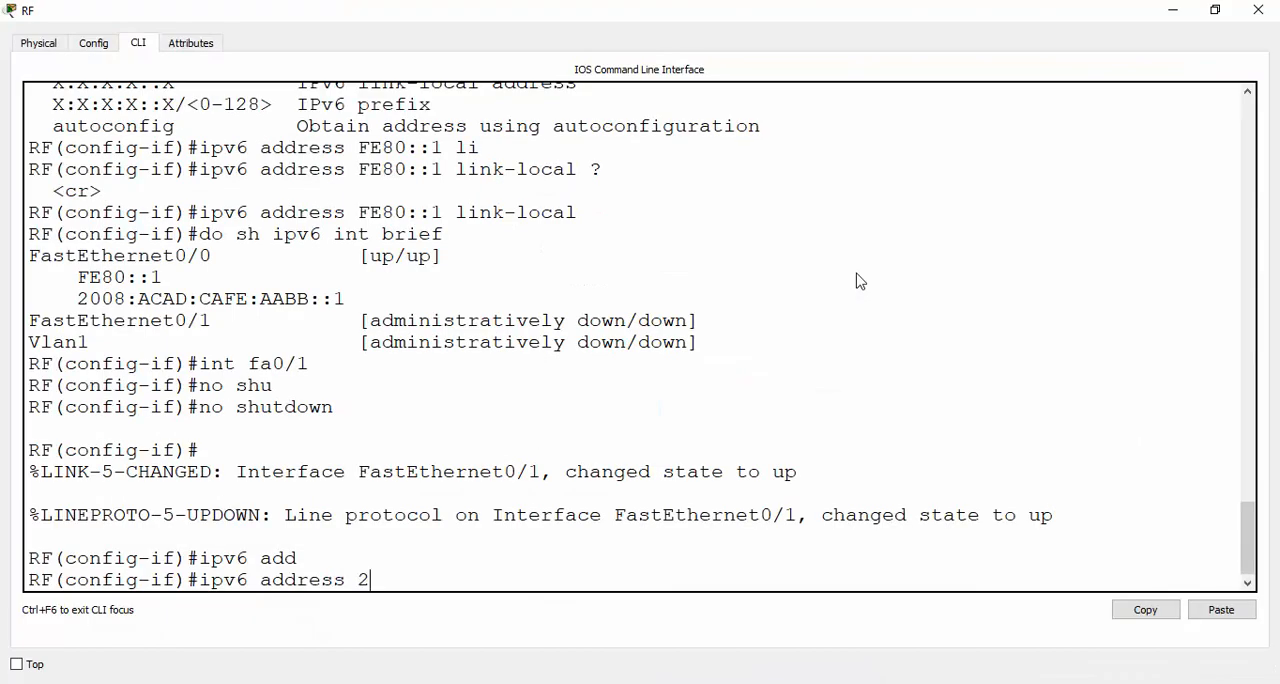
text(002:100:100)
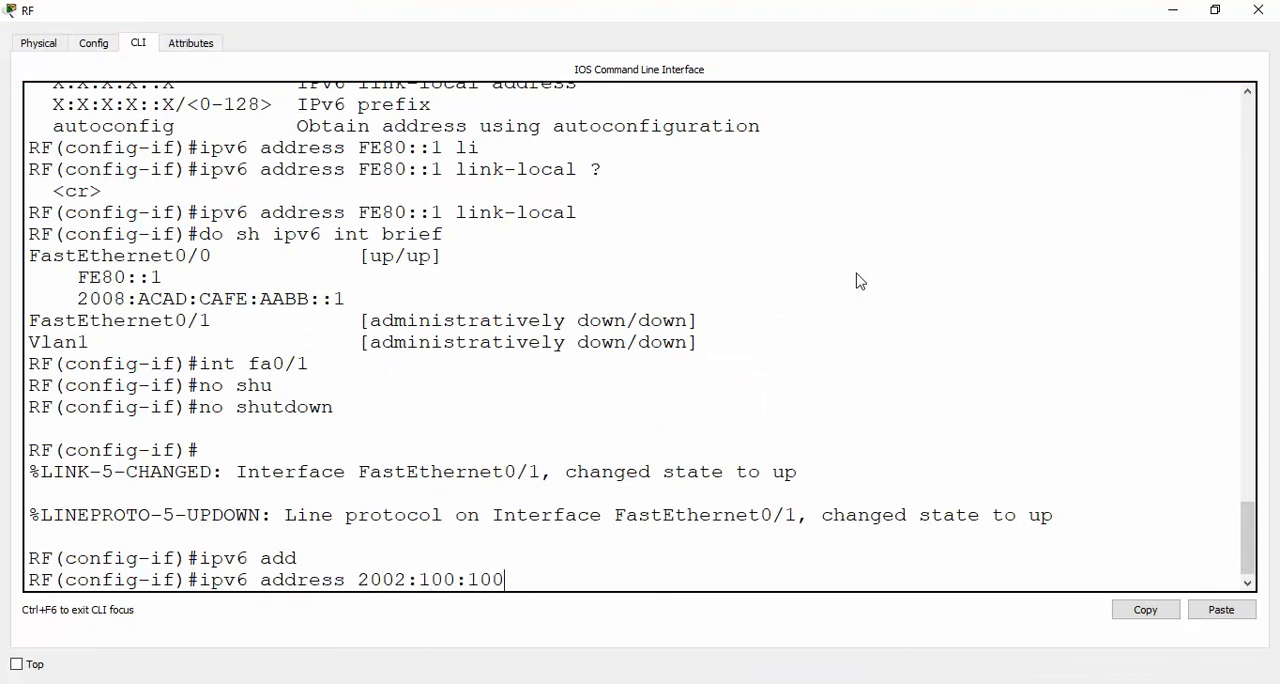
text(:100::1/64)
key(Return)
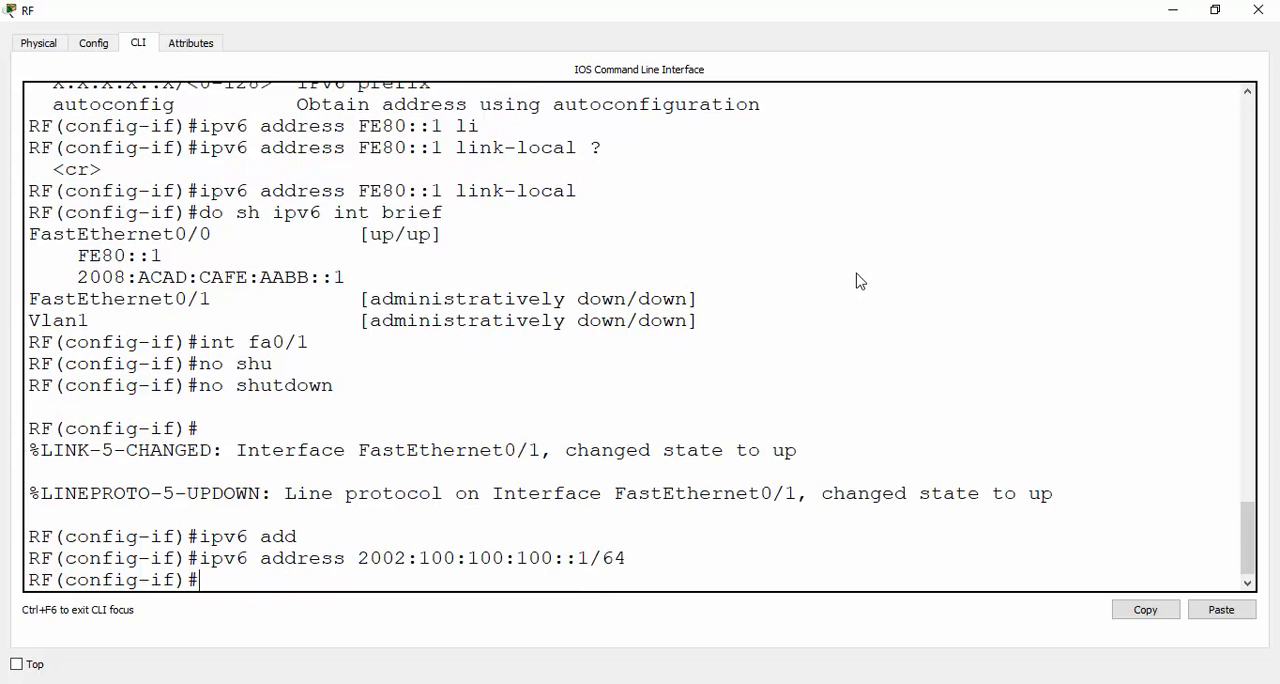
Describe interface fa0/1 as "GW de los Servers" and return to privileged mode
text(des)
key(Tab)
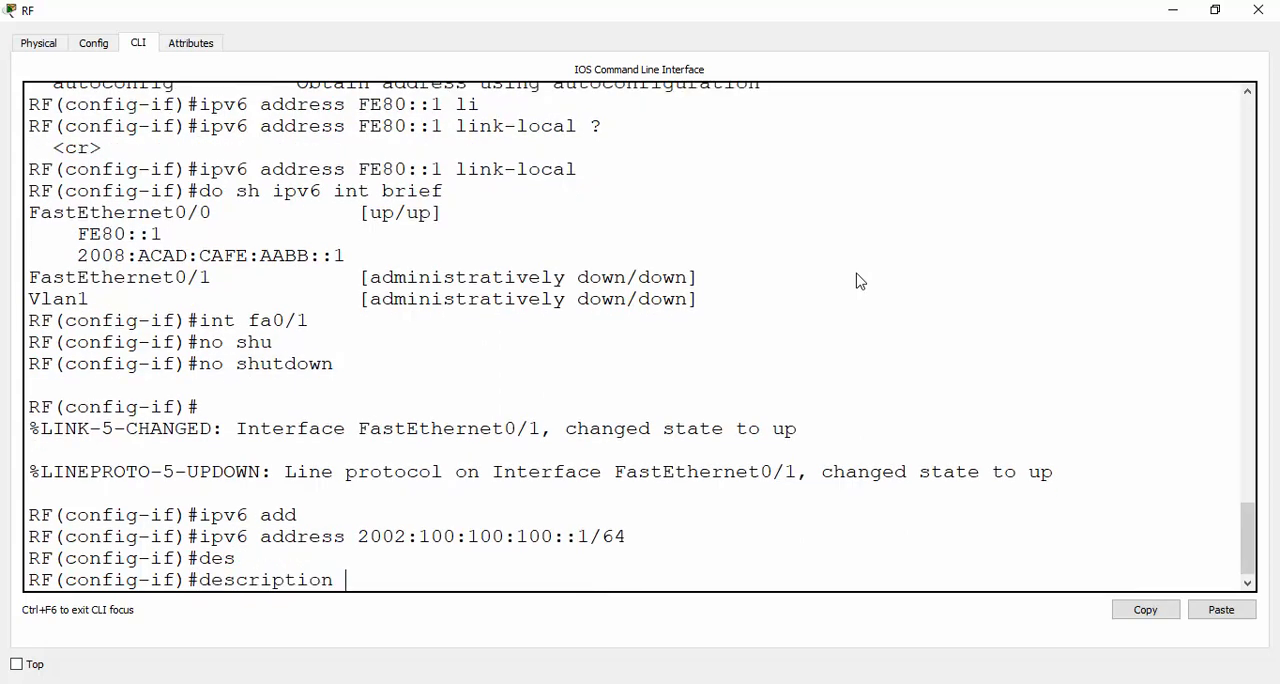
text(GW de los Serv)
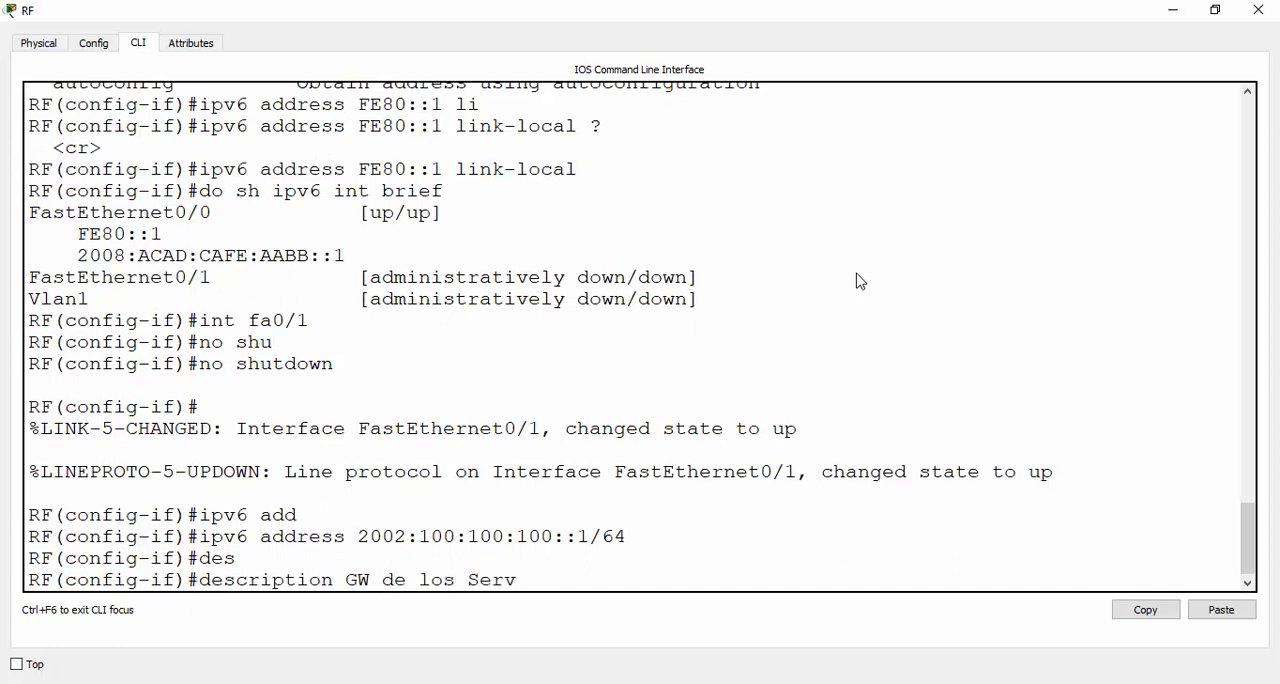
text(ers)
key(Return)
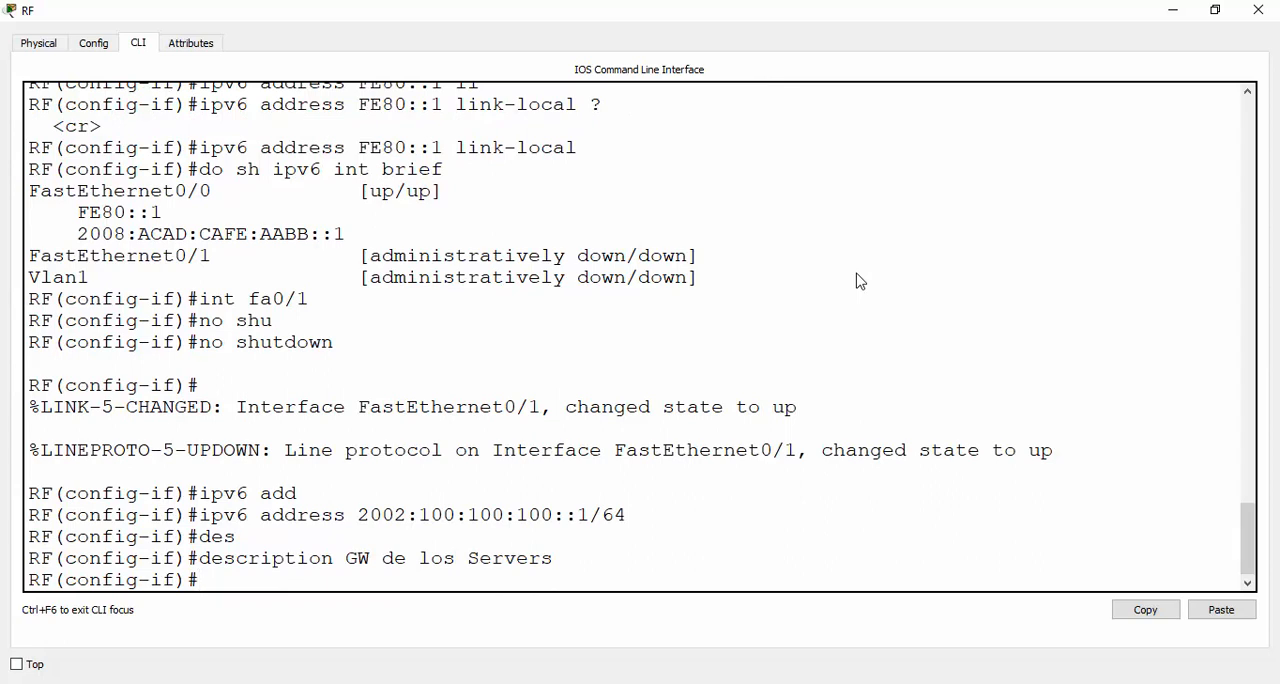
key(ctrl+z)
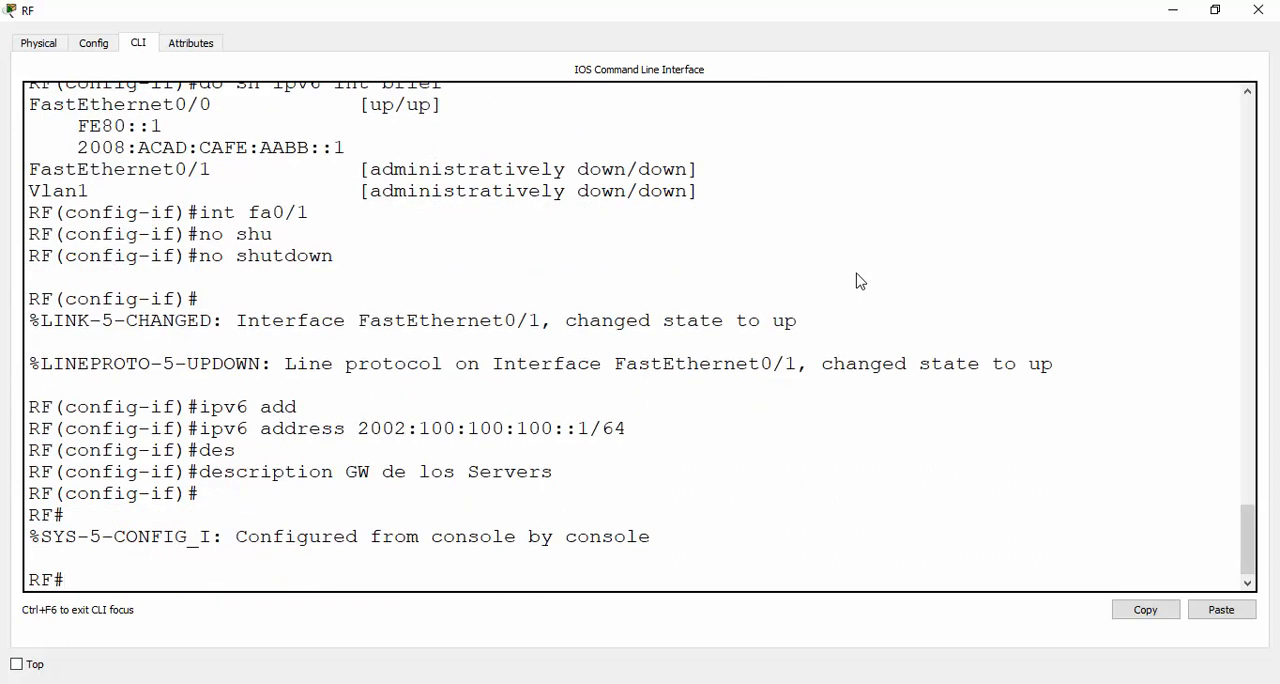
Display the router's IPv6 interface summary with show ipv6 interface brief
text(sh )
text(ip)
key(BackSpace)
key(BackSpace)
key(BackSpace)
text(ow)
key(Tab)
text(ipv5)
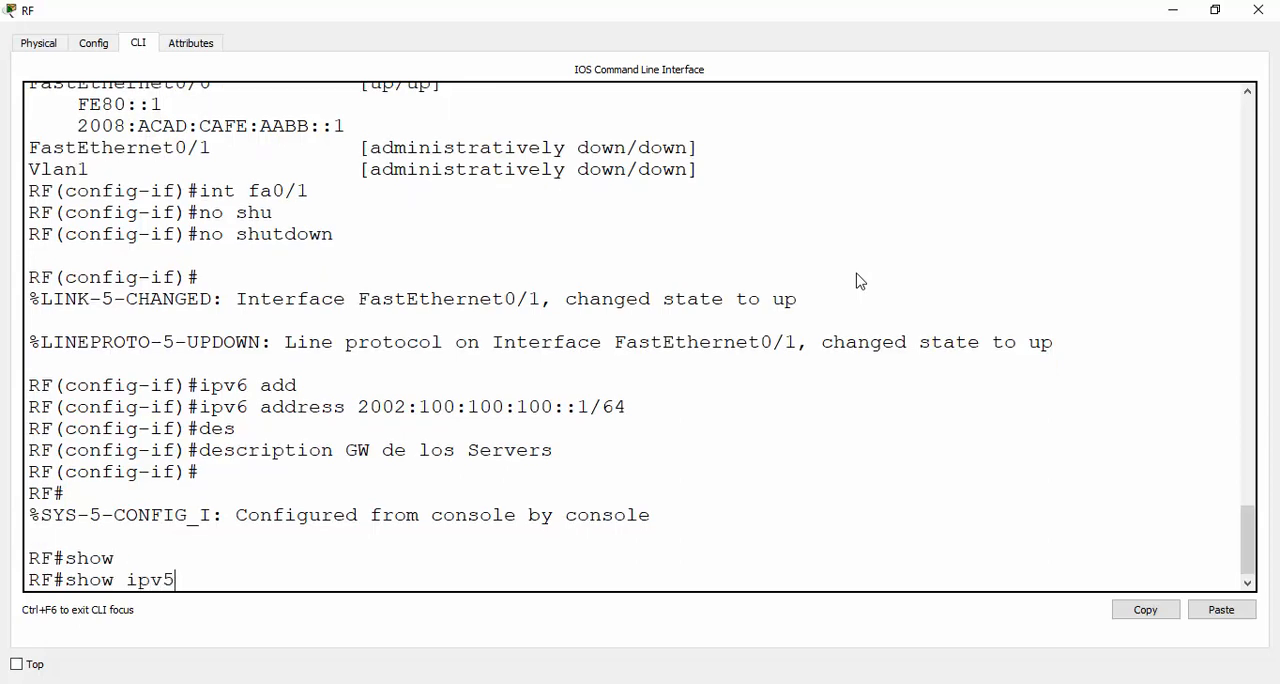
key(BackSpace)
text(6 int)
key(Tab)
text(br)
key(Tab)
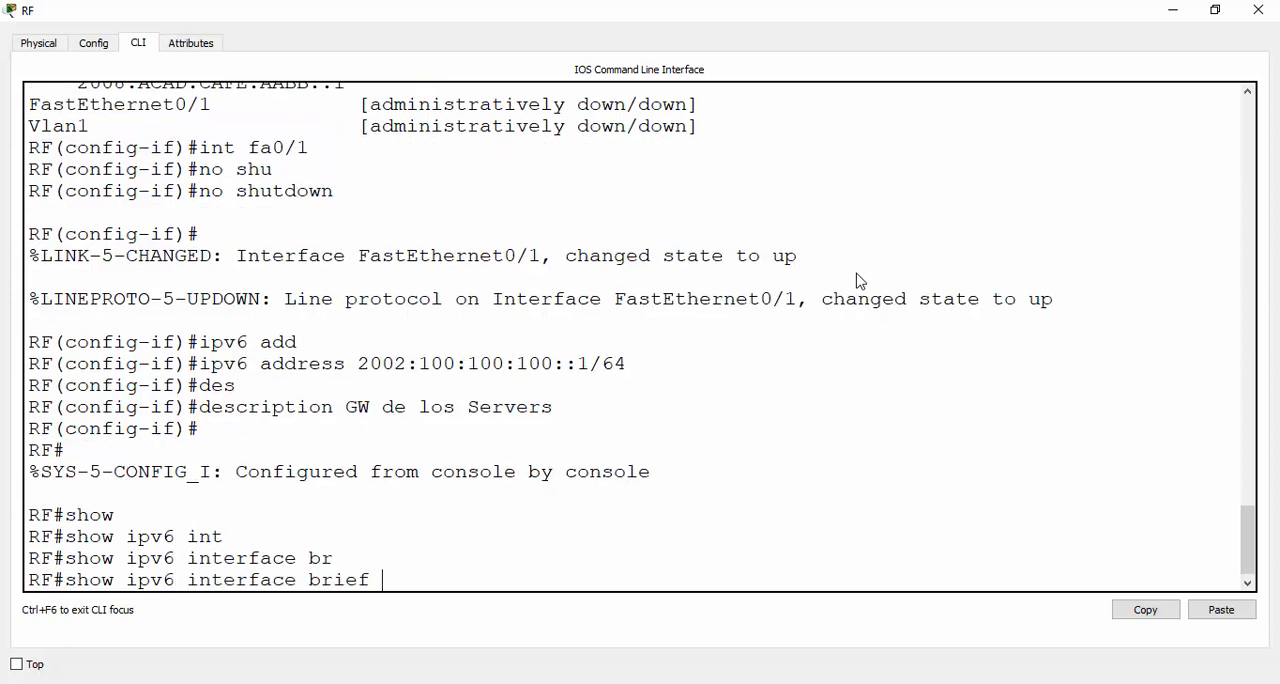
key(Return)
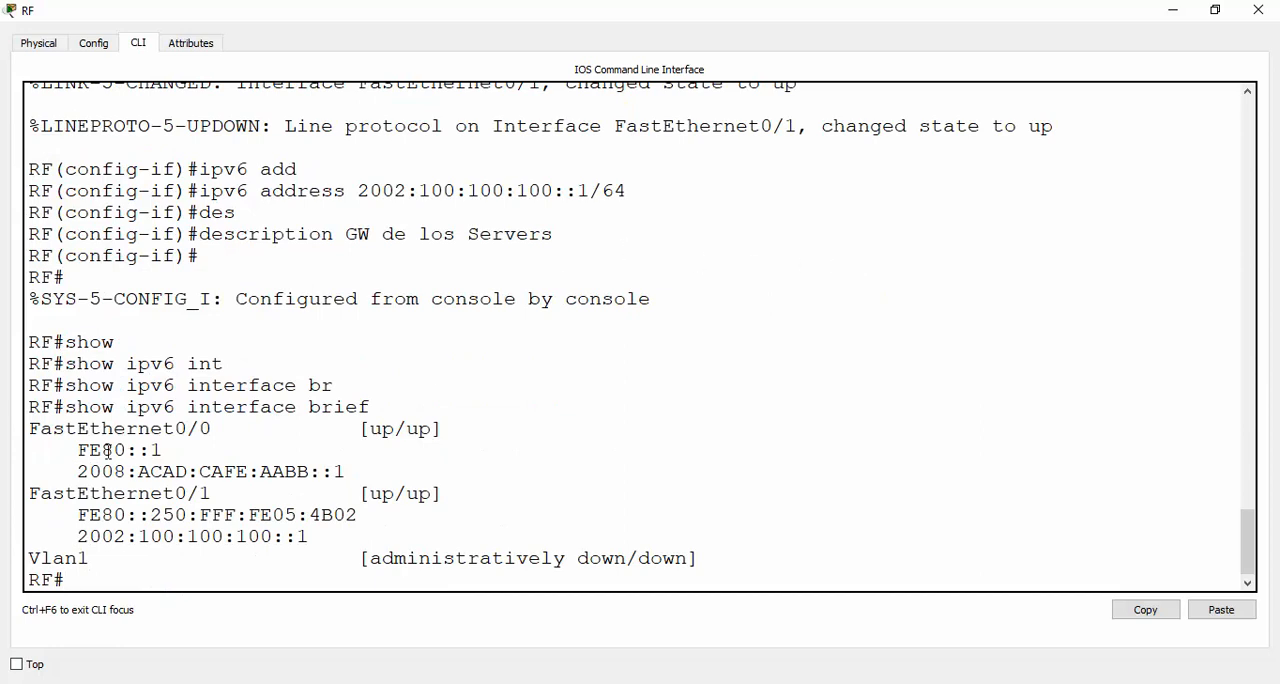
Compare the global and link-local addresses of FastEthernet0/0 and FastEthernet0/1 in the interface summary
drag(80, 471, 349, 470)
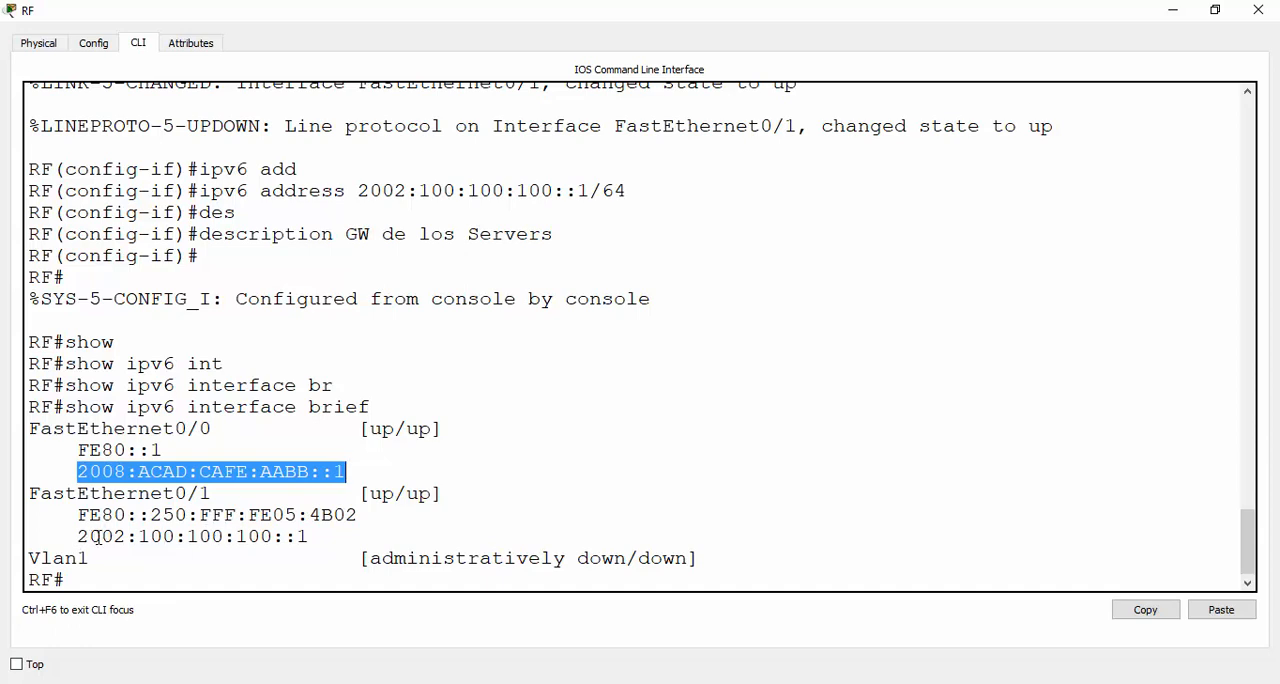
drag(80, 536, 304, 551)
click(213, 493)
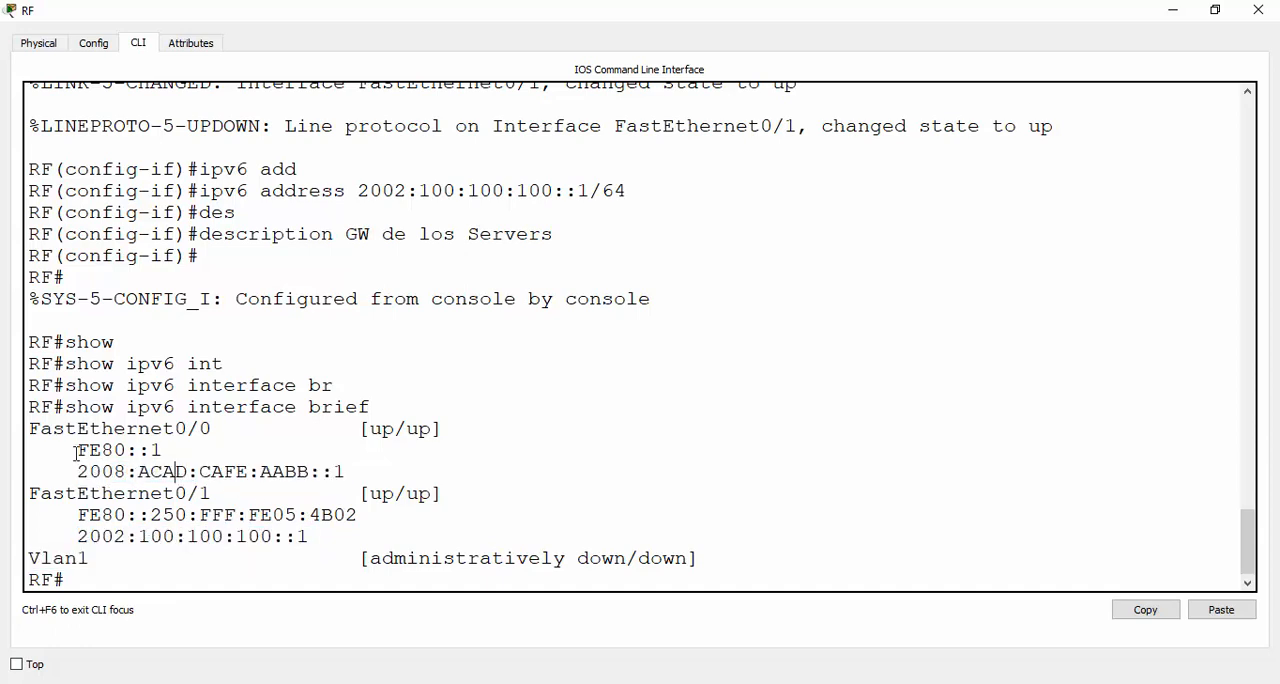
drag(77, 451, 161, 451)
drag(78, 514, 366, 520)
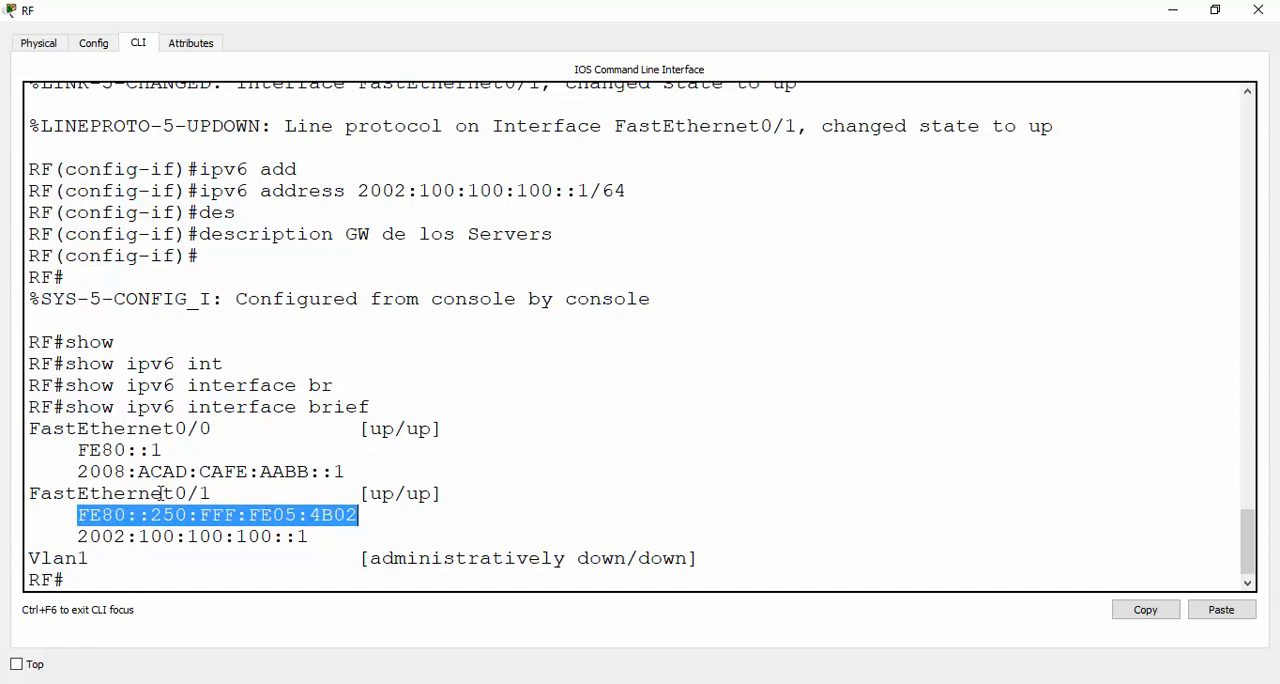
drag(163, 494, 211, 494)
drag(101, 450, 171, 451)
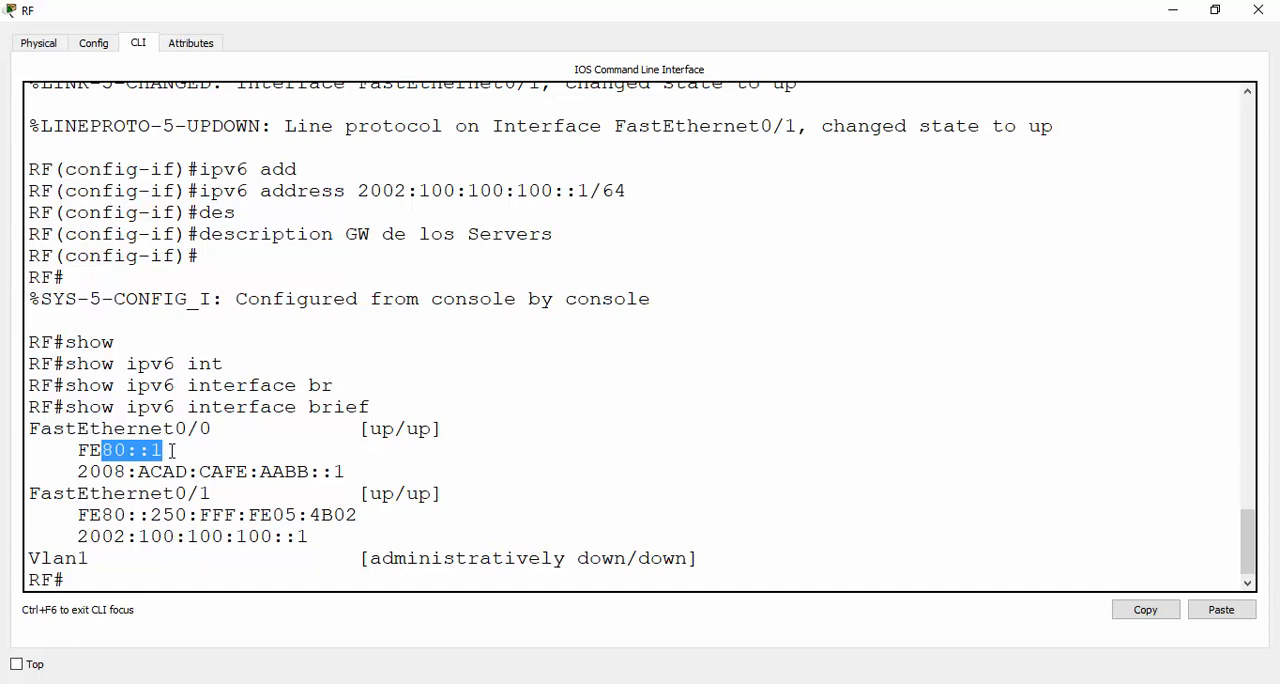
Display the IPv6 routing table with show ipv6 route and examine the two directly connected /64 networks
click(222, 575)
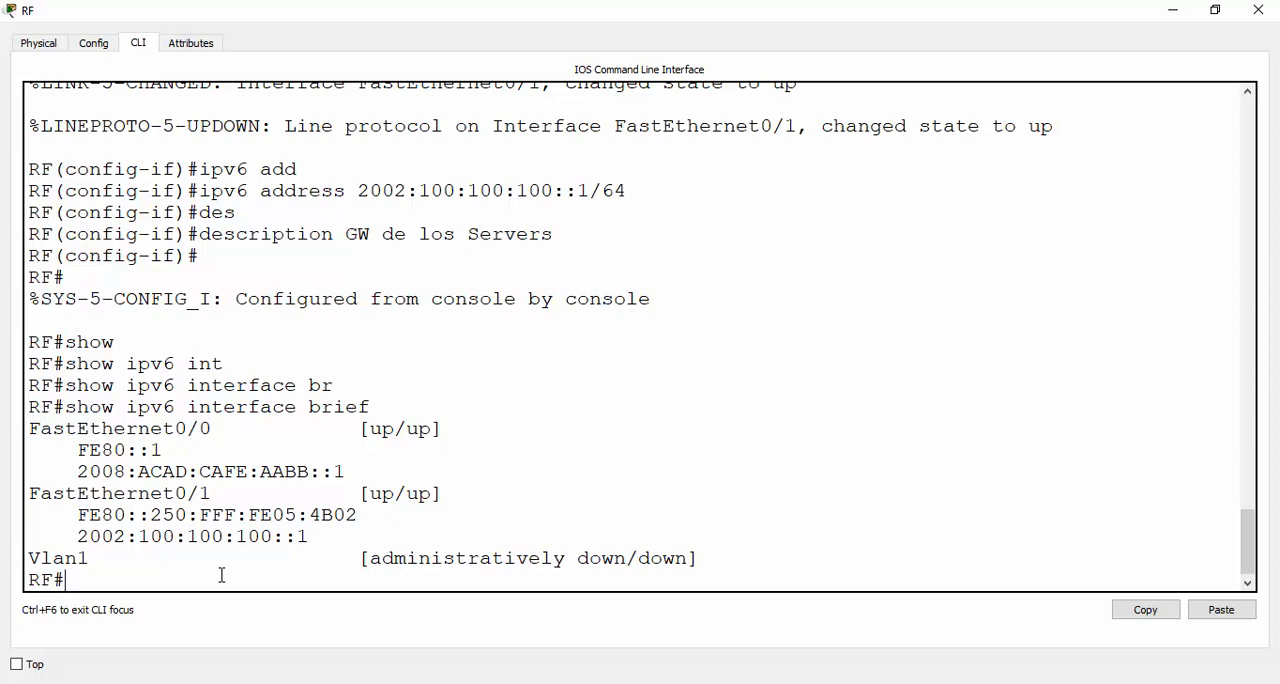
text(show ipv6 route)
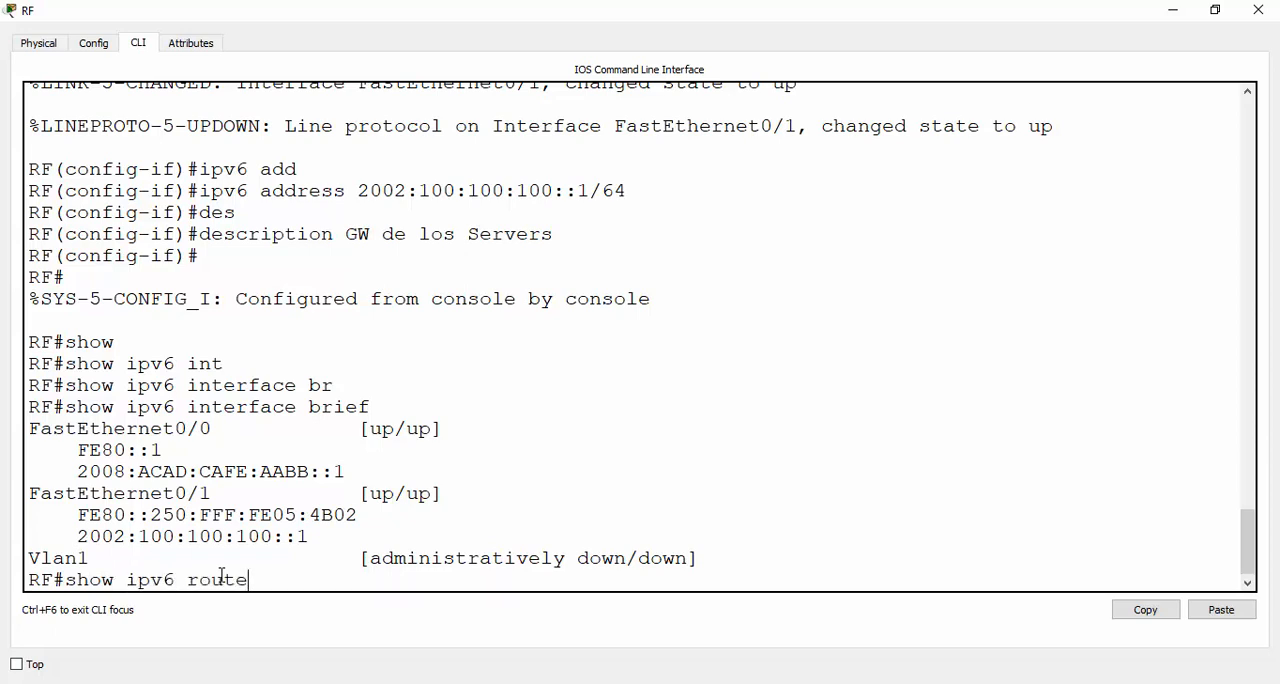
key(Return)
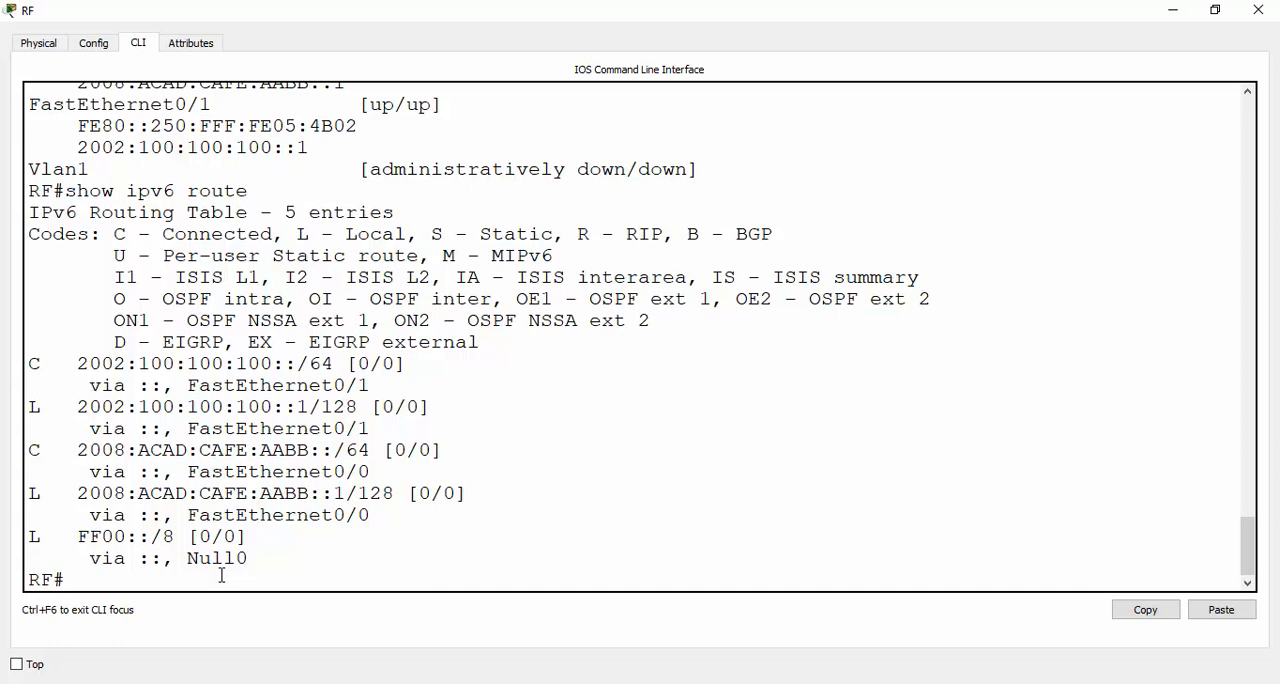
drag(52, 451, 386, 451)
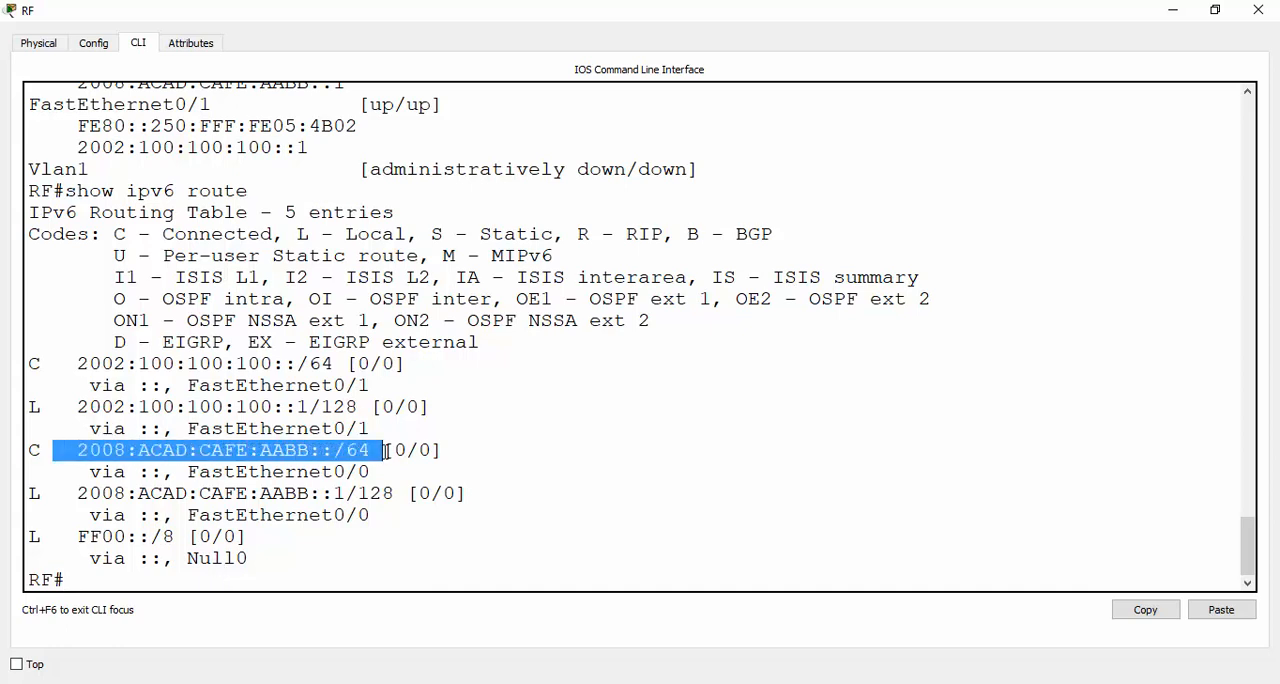
drag(78, 363, 313, 370)
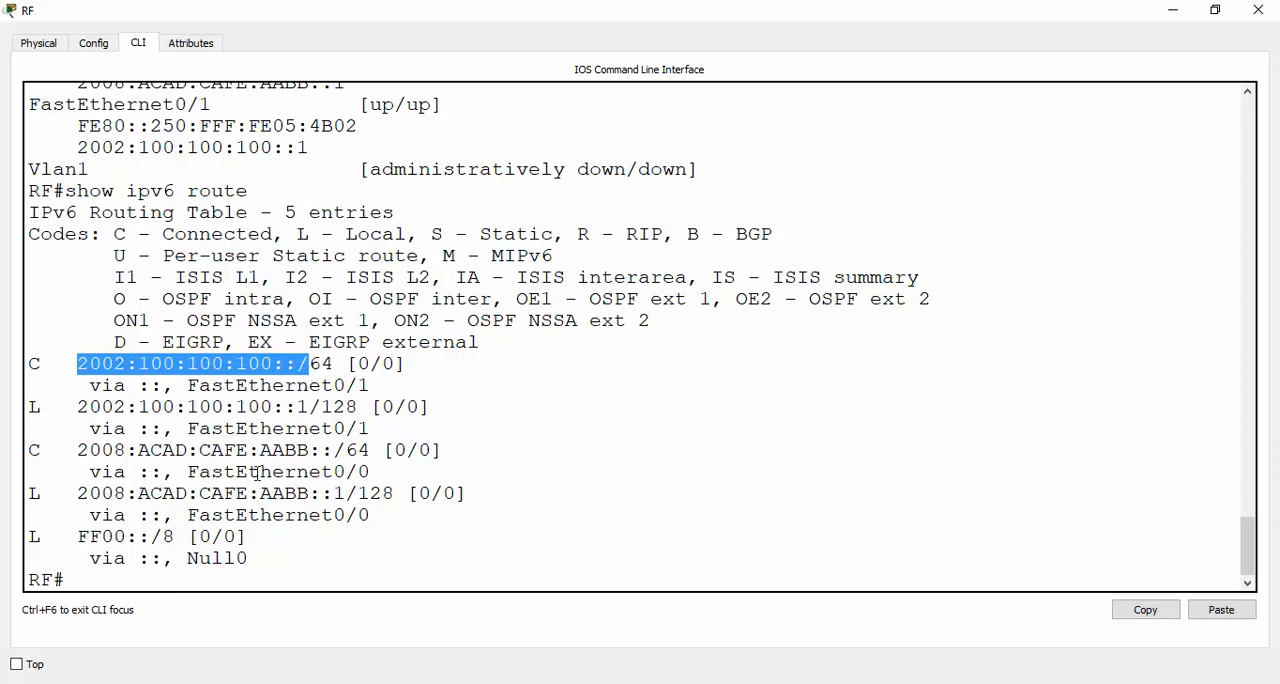
click(143, 582)
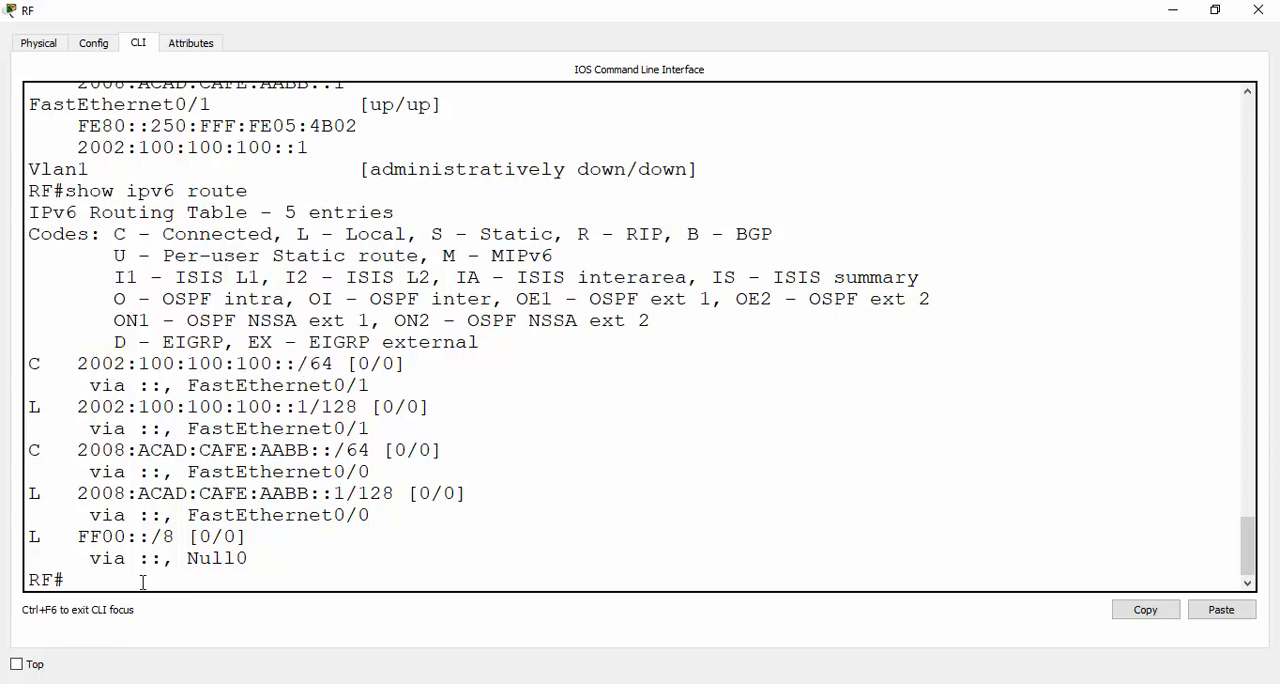
Enable IPv6 routing on RF with ipv6 unicast-routing in global configuration mode and return to privileged mode
text(conf ter)
key(Return)
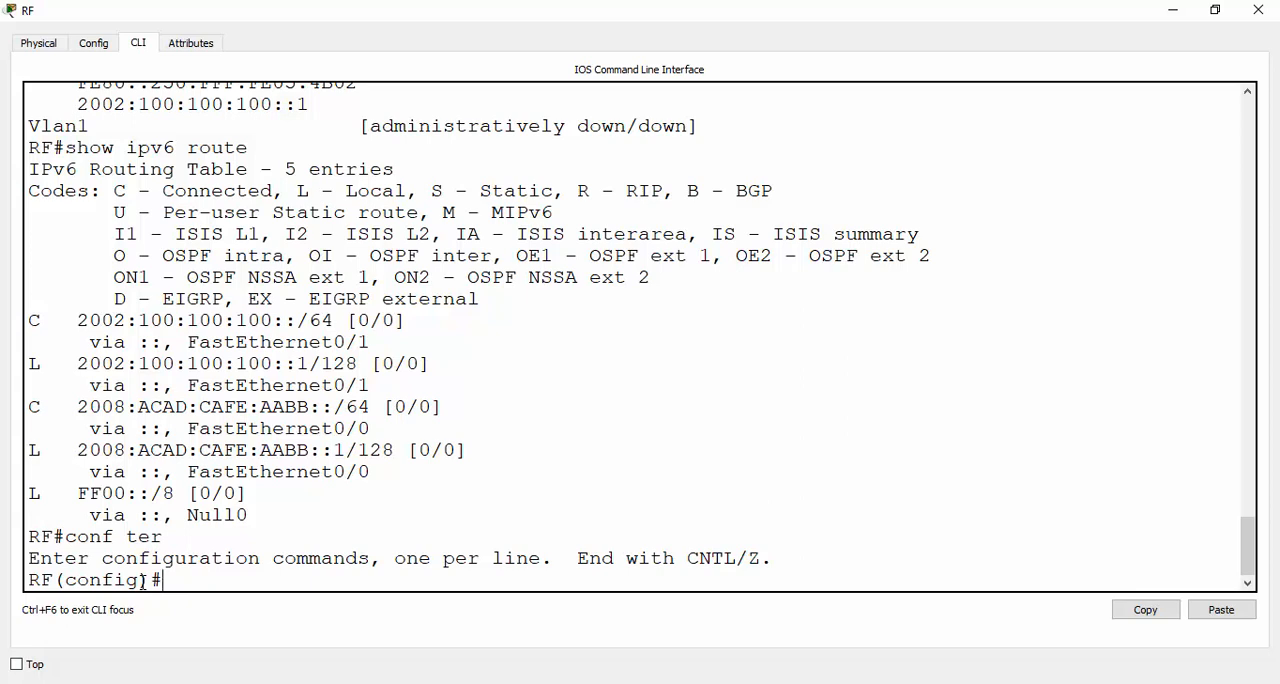
text(ip un)
key(Tab)
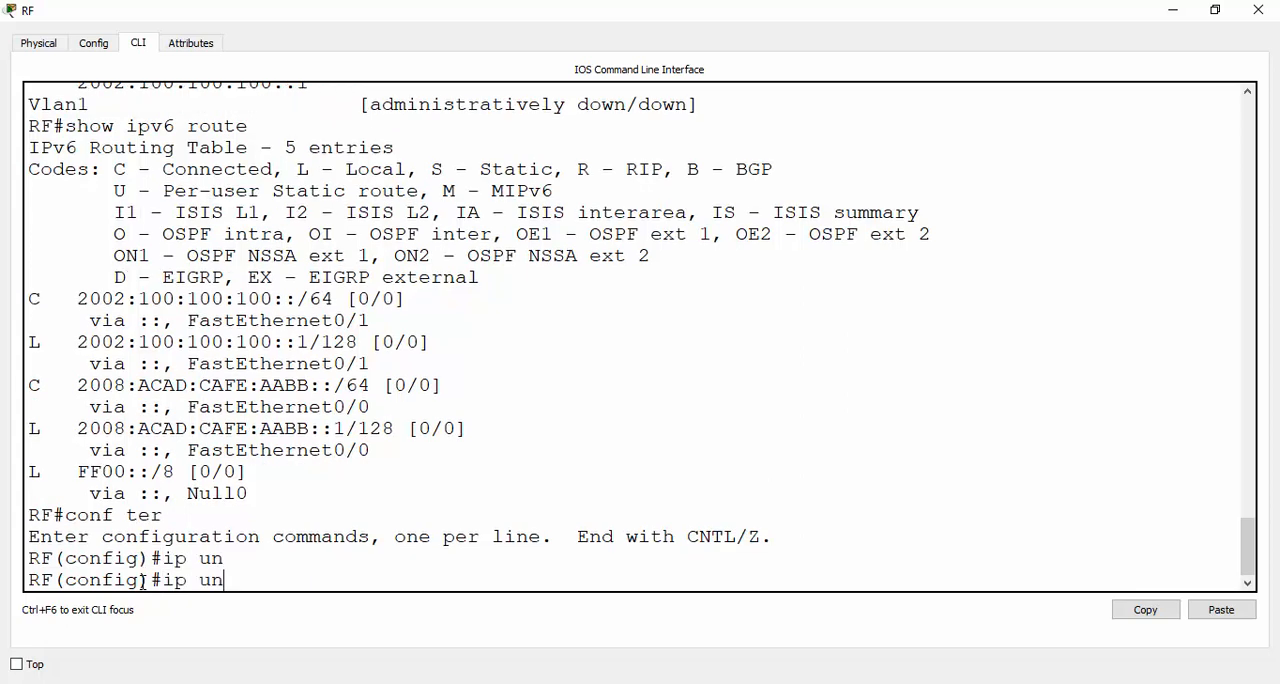
key(BackSpace)
key(BackSpace)
text(v6 uni)
key(Tab)
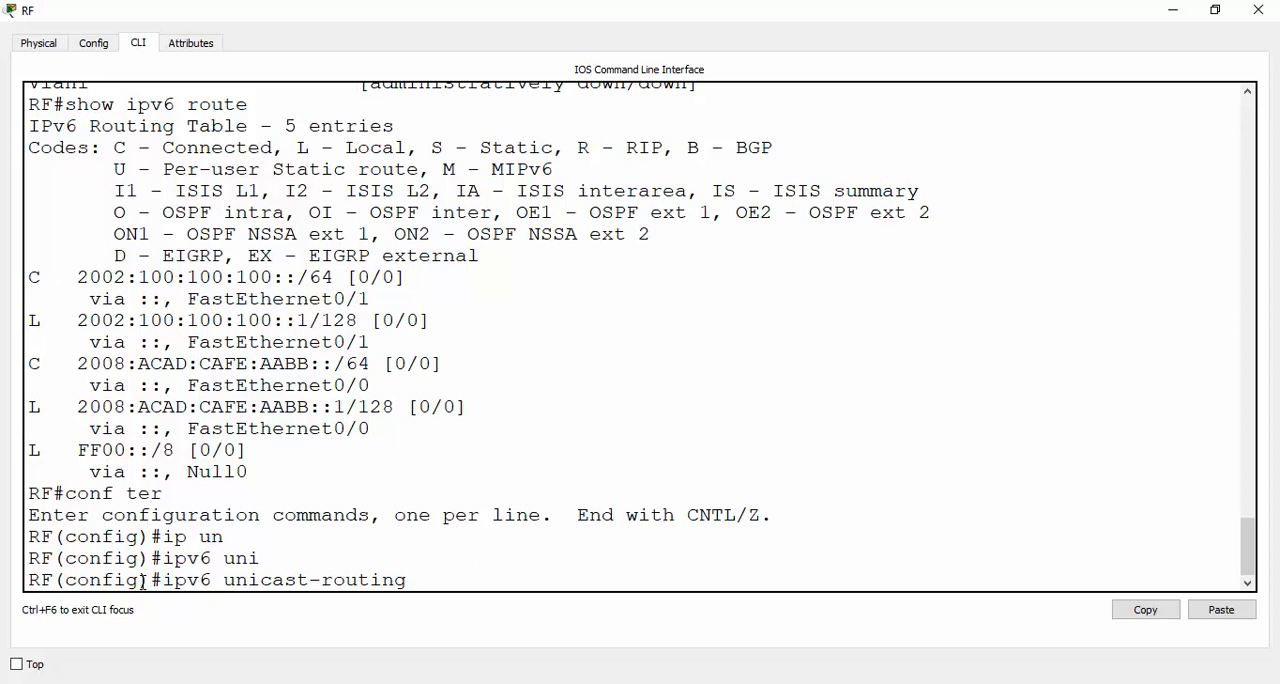
key(Return)
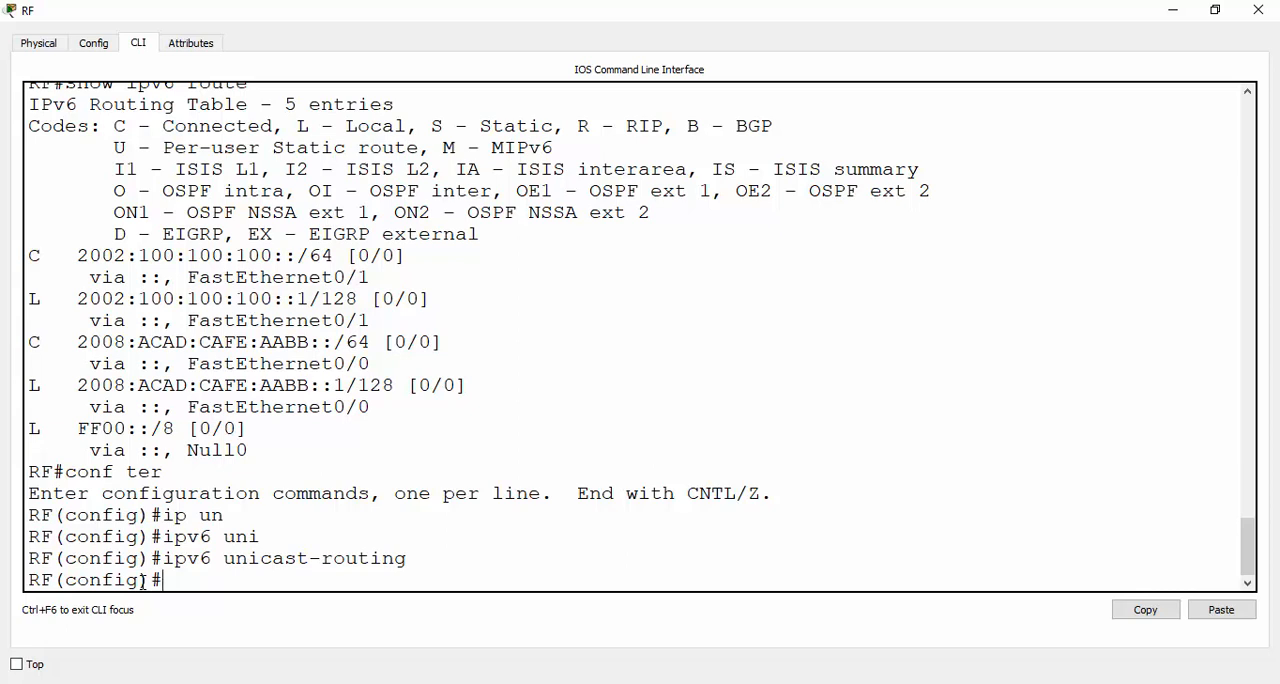
text(end)
key(Return)
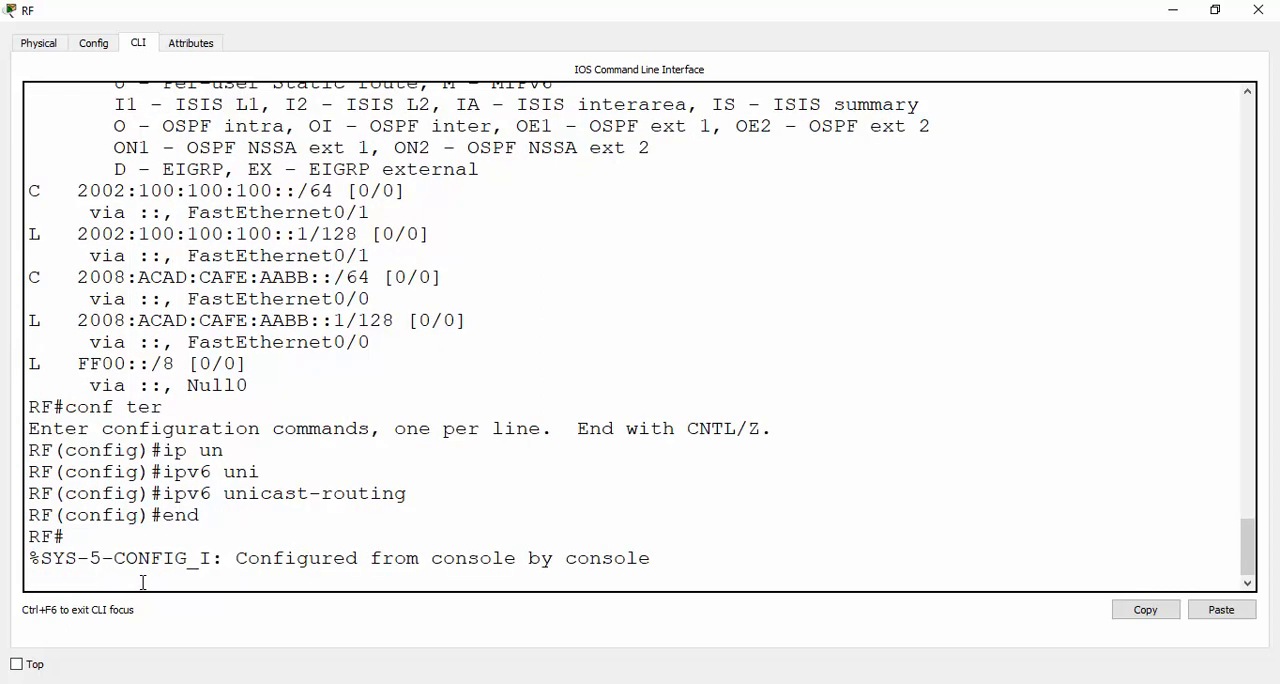
key(Return)
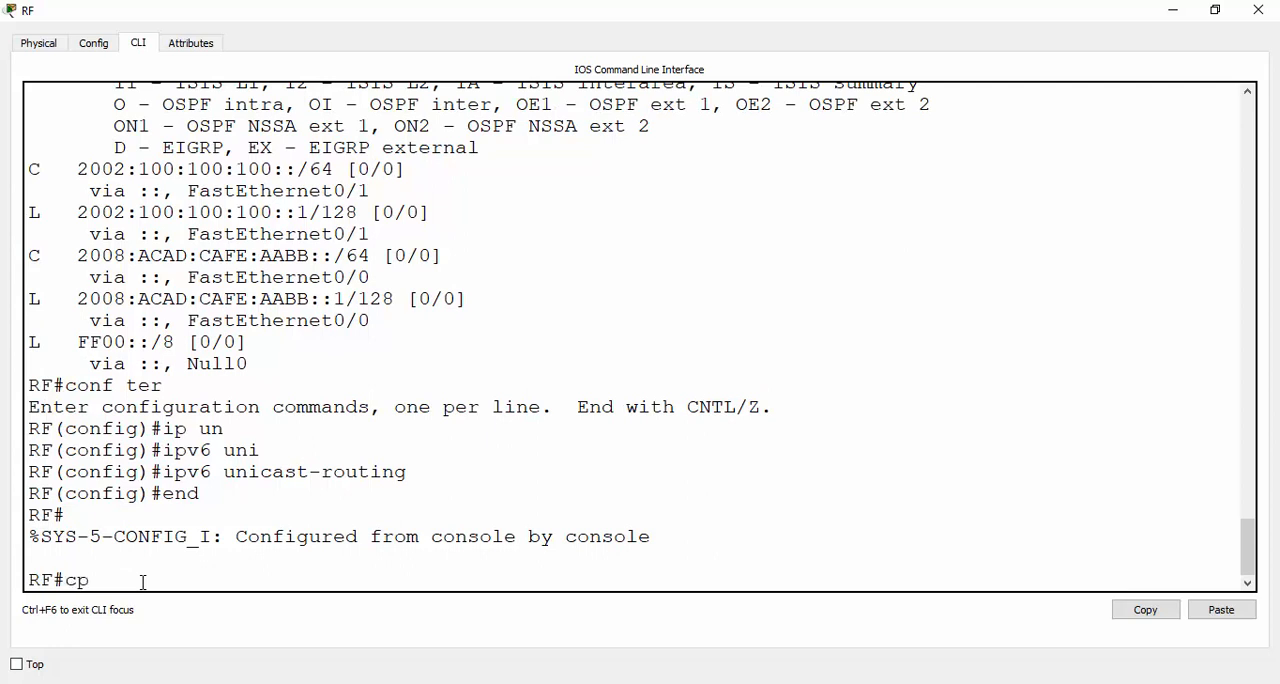
Save RF's running-config to startup-config, accepting the default destination filename
text(cp)
key(BackSpace)
text(oy)
key(BackSpace)
key(BackSpace)
text(py run)
key(Tab)
key(Tab)
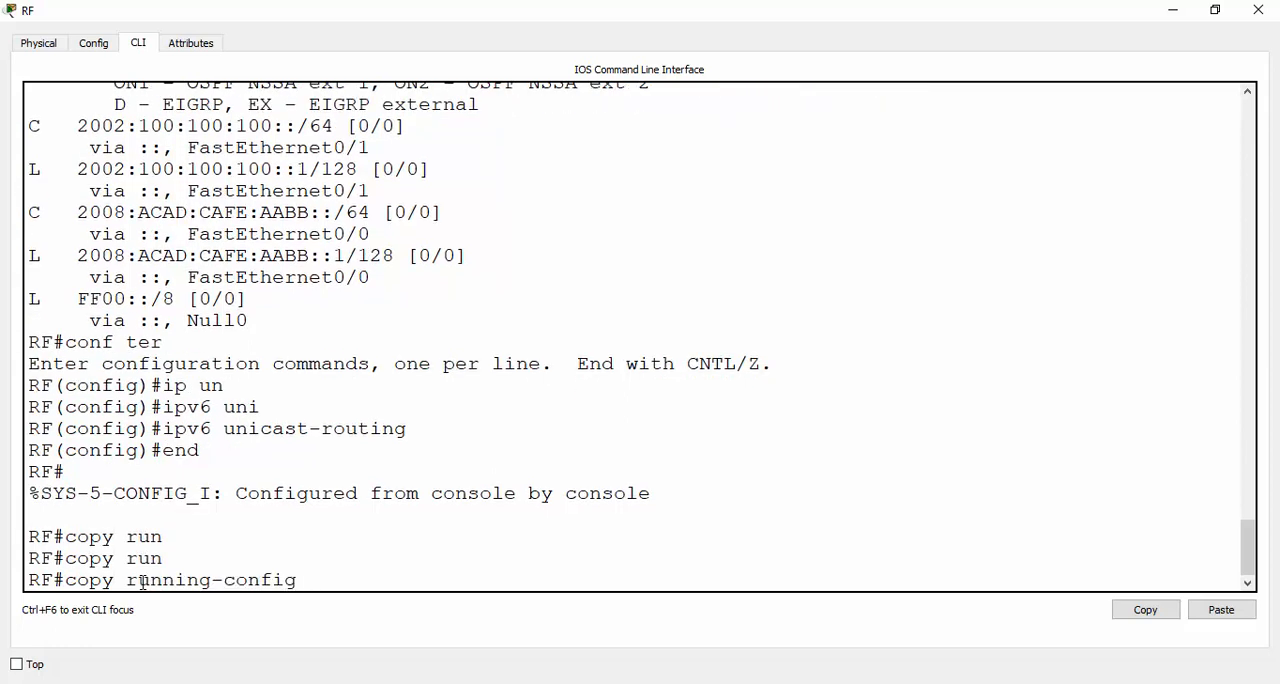
text(s)
key(Tab)
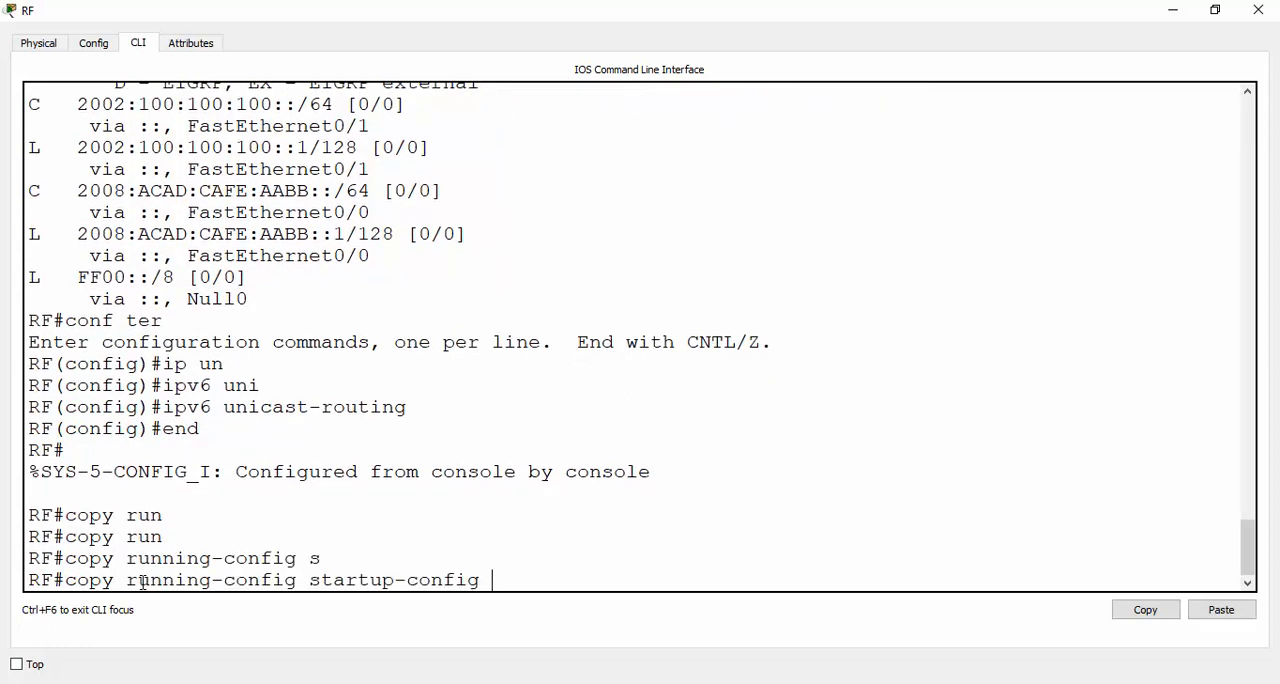
key(Return)
key(Return)
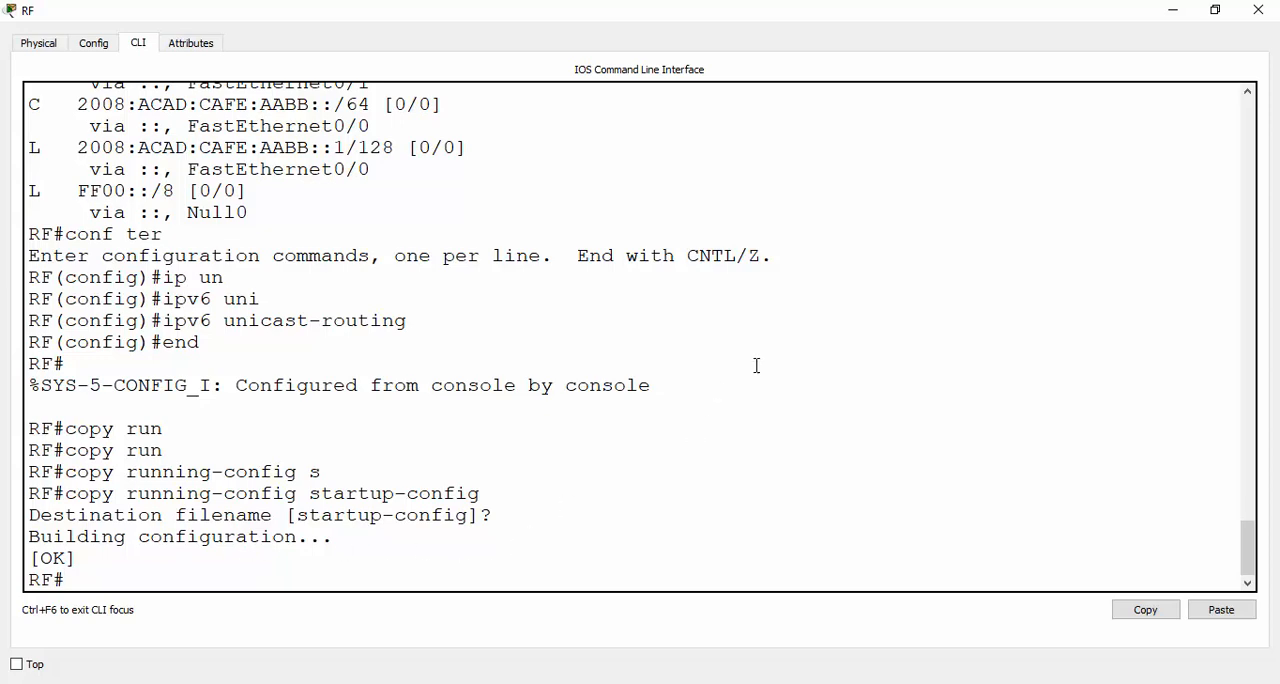
Switch to the topology and copy the prefix 2002:100:100:100:: from the server network's label
key(alt+Tab)
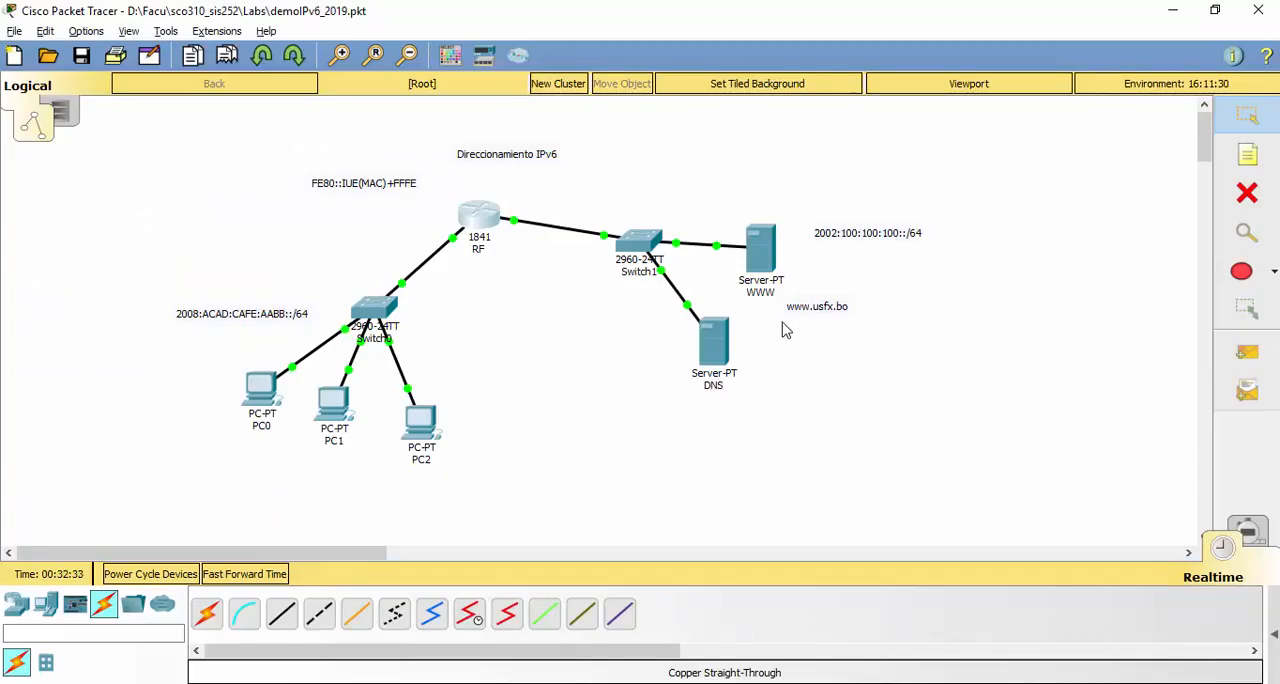
double_click(816, 232)
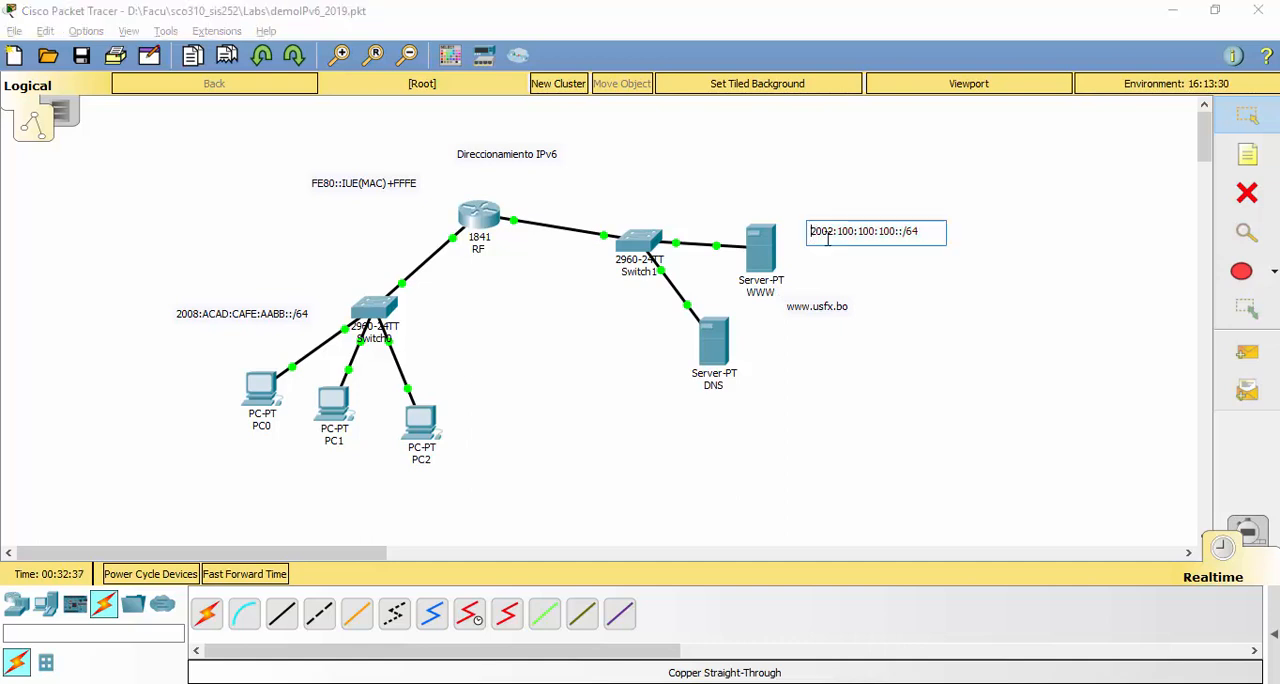
drag(812, 233, 906, 233)
key(ctrl+c)
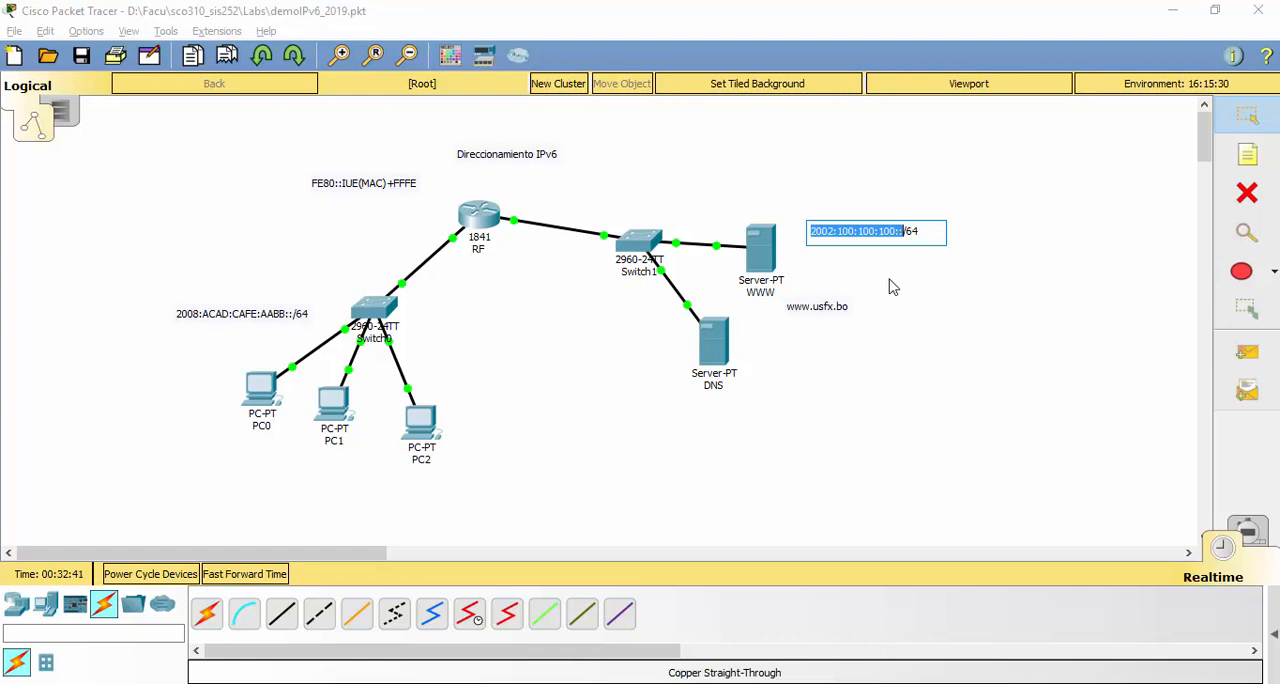
Set the WWW server's static IPv6 address to 2002:100:100:100::11 with prefix length 64
click(761, 250)
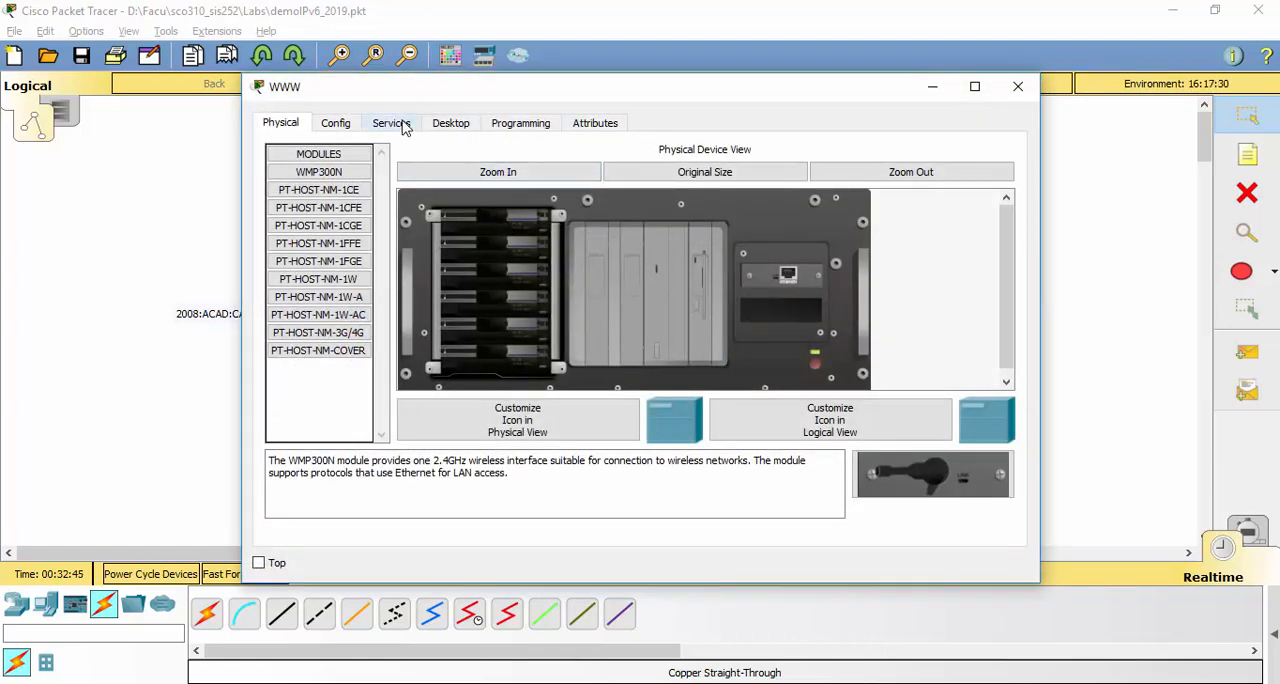
click(342, 130)
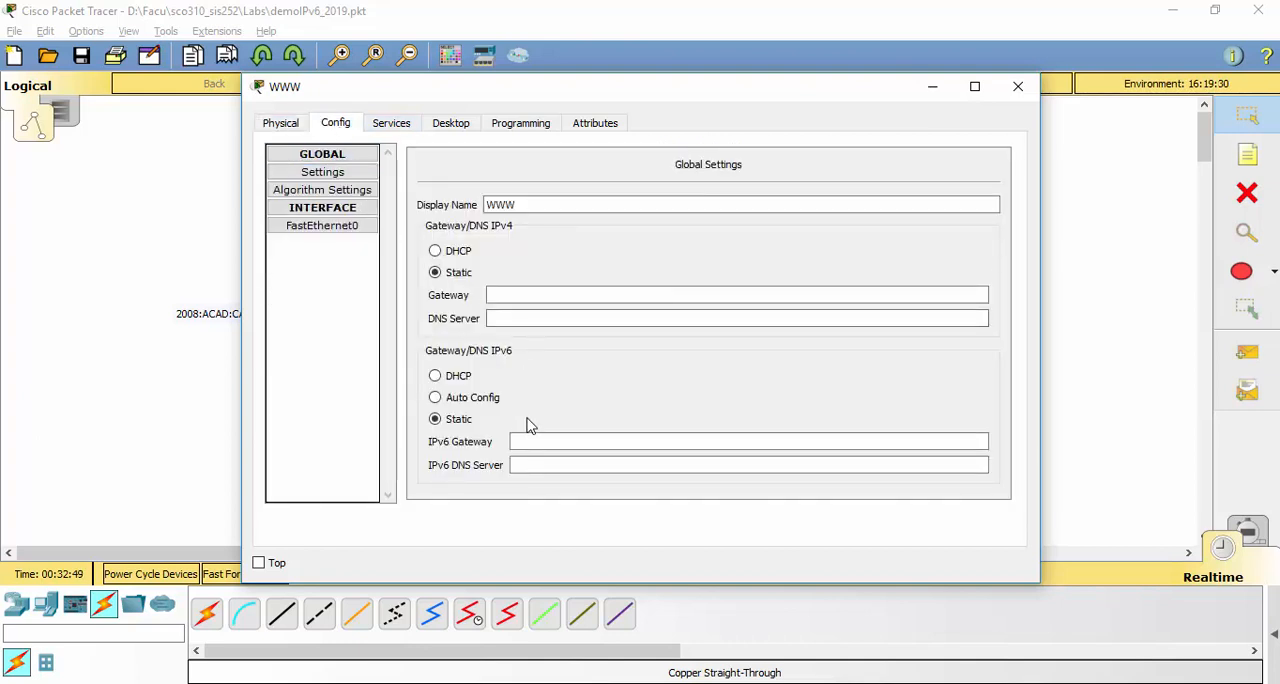
click(349, 227)
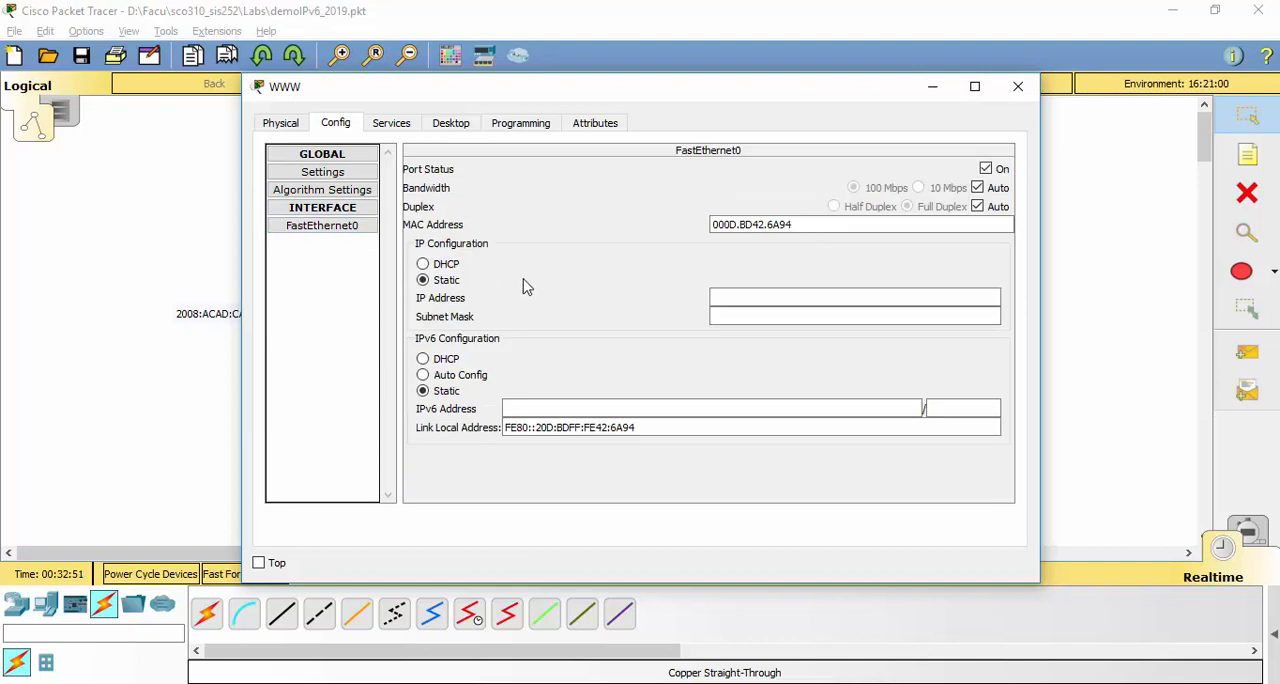
click(430, 125)
click(378, 208)
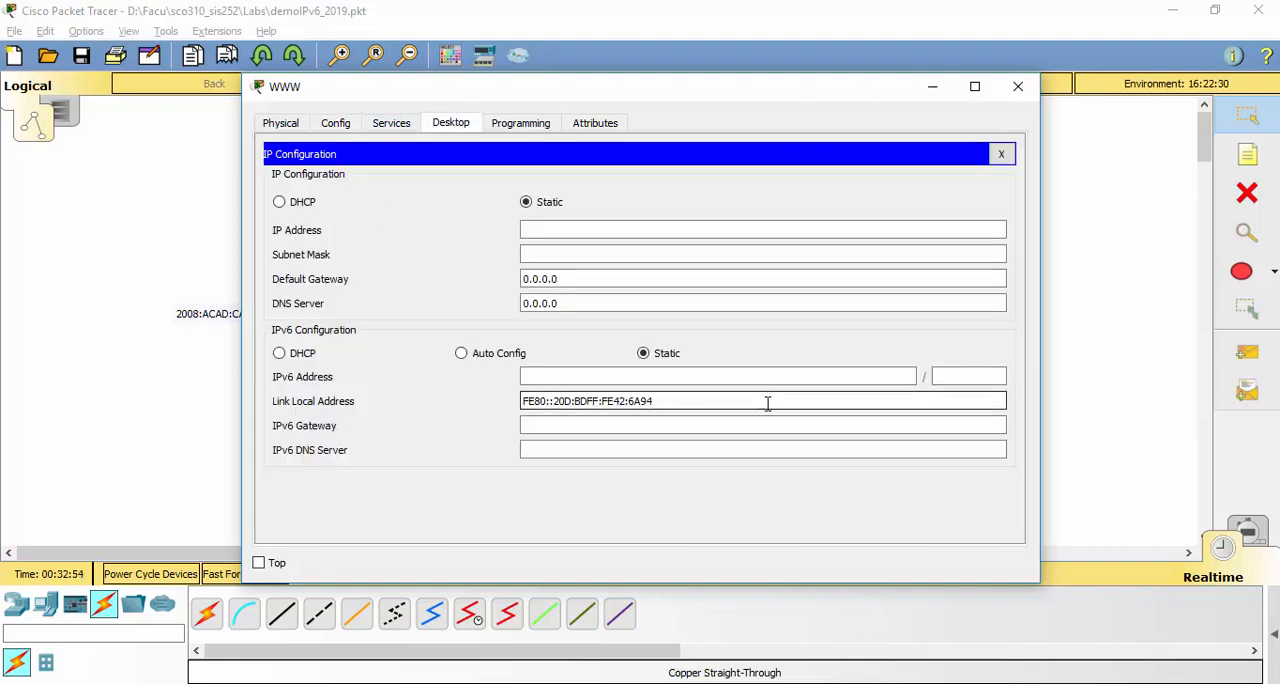
click(731, 375)
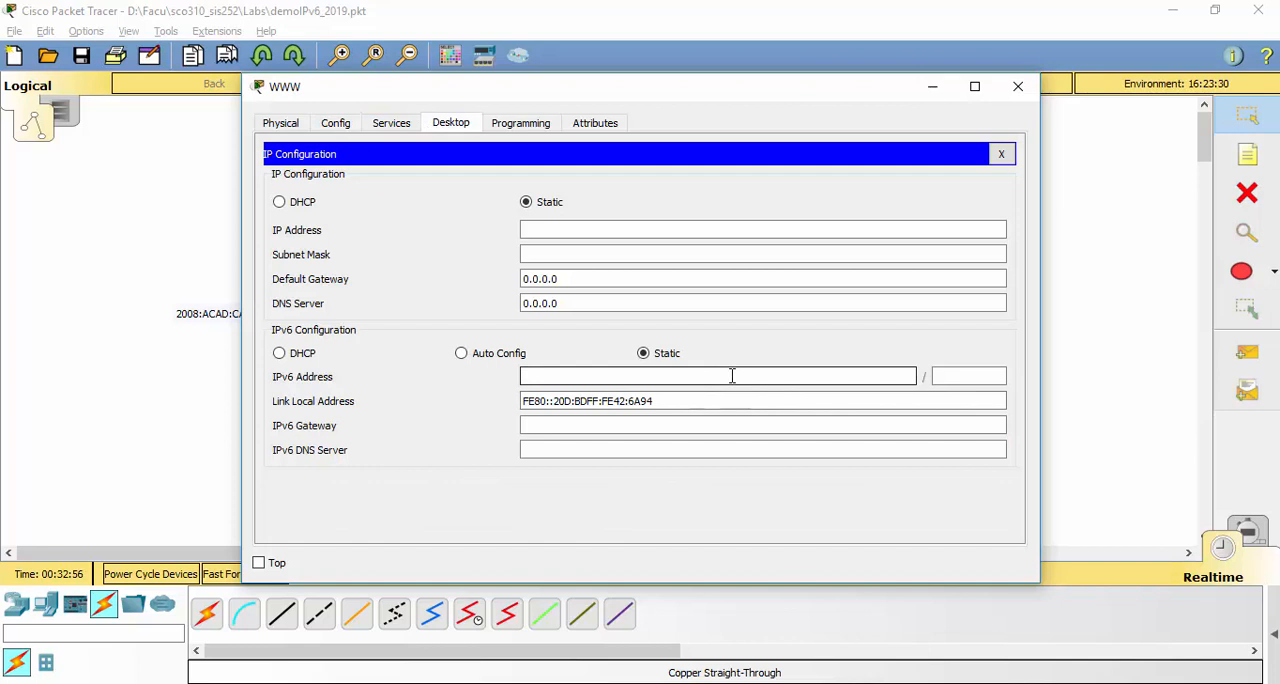
key(ctrl+v)
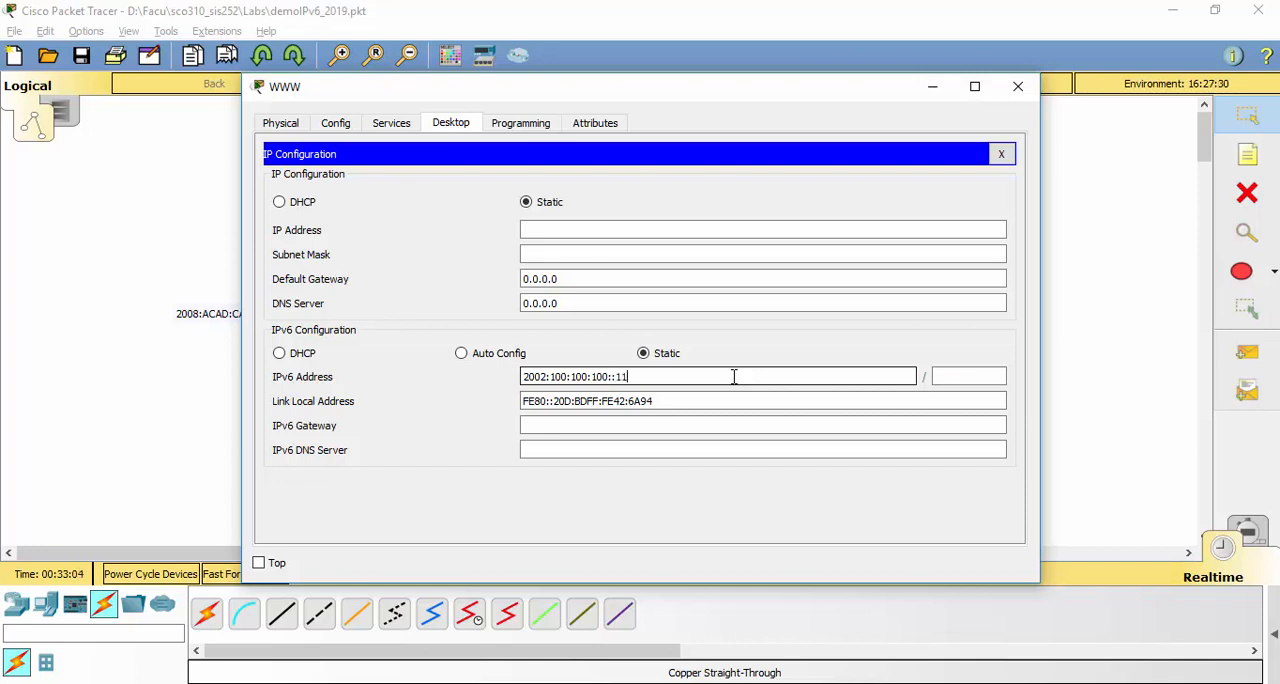
click(983, 377)
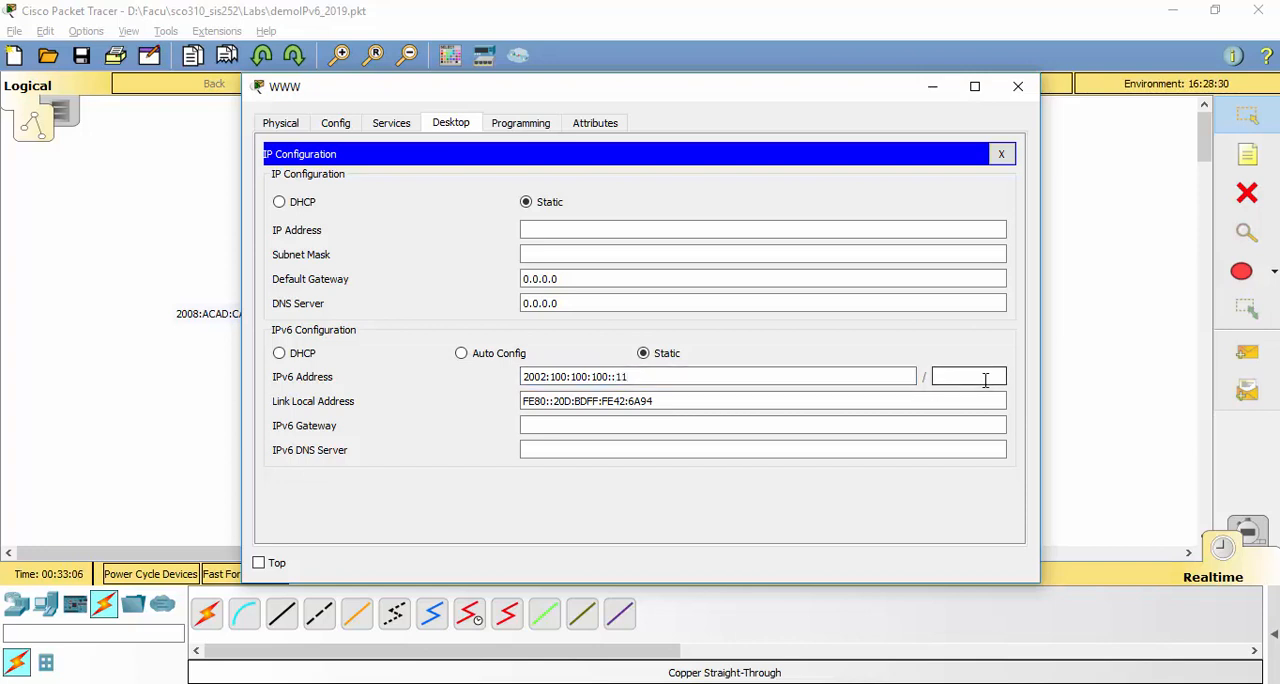
text(64)
Set the WWW server's IPv6 gateway to 2002:100:100:100::1 and close its configuration, leaving the IPv6 DNS server empty
click(570, 424)
key(ctrl+v)
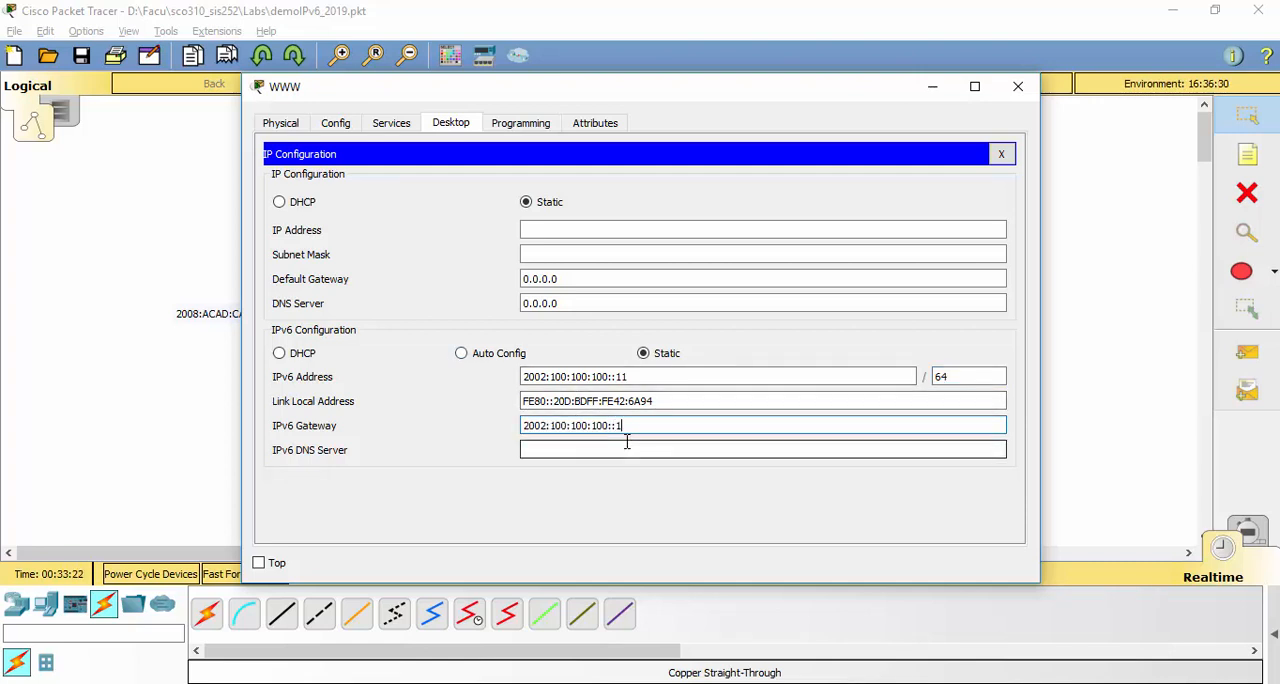
click(627, 442)
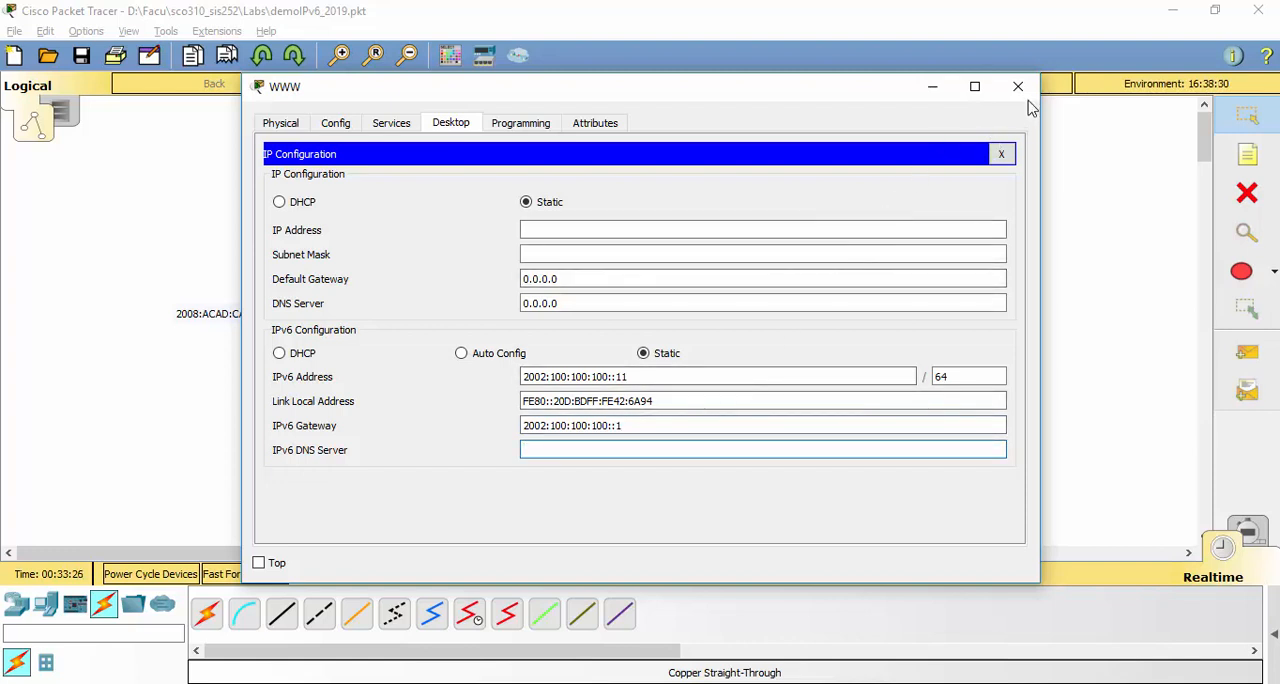
click(1018, 87)
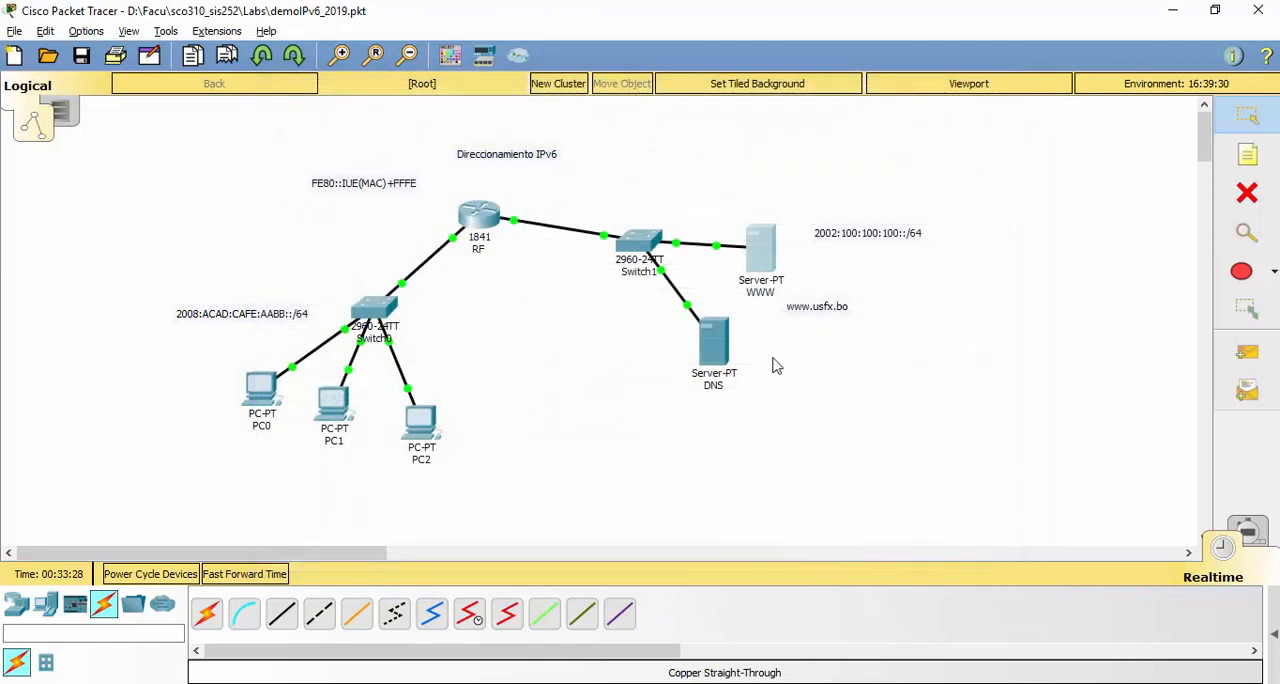
Set the DNS server's static IPv6 address to 2002:100:100:100::10 with prefix length 64
click(724, 355)
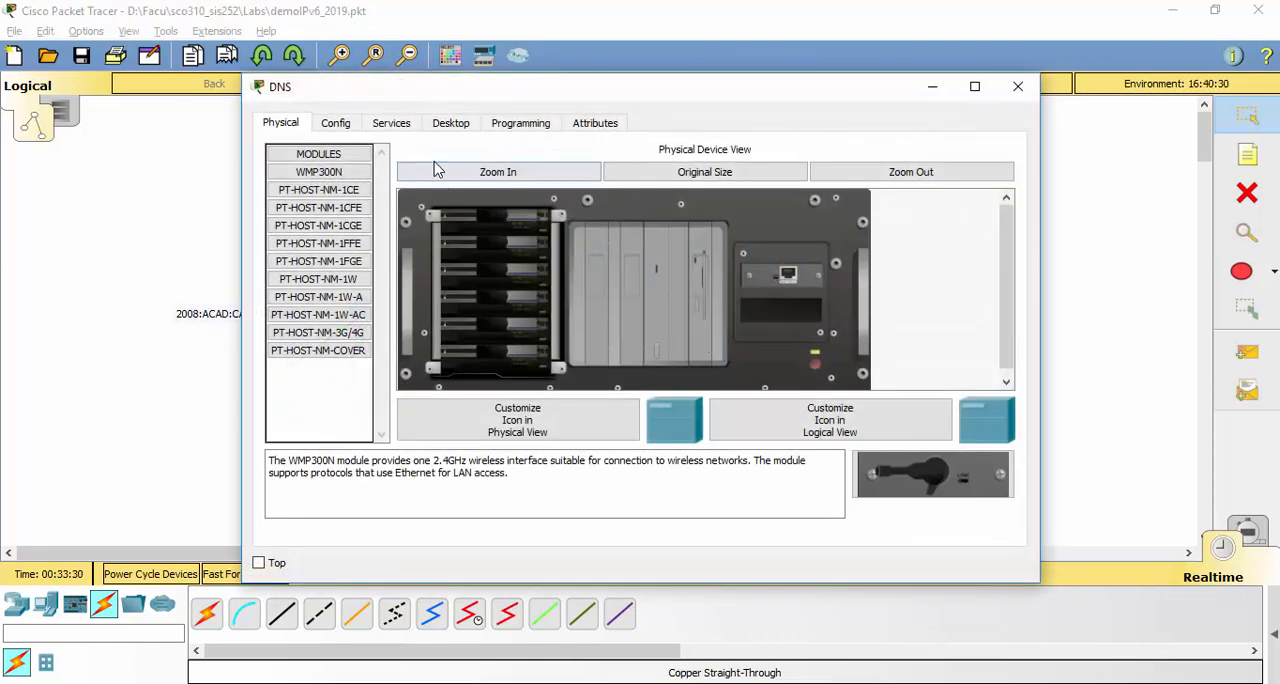
click(450, 124)
click(352, 211)
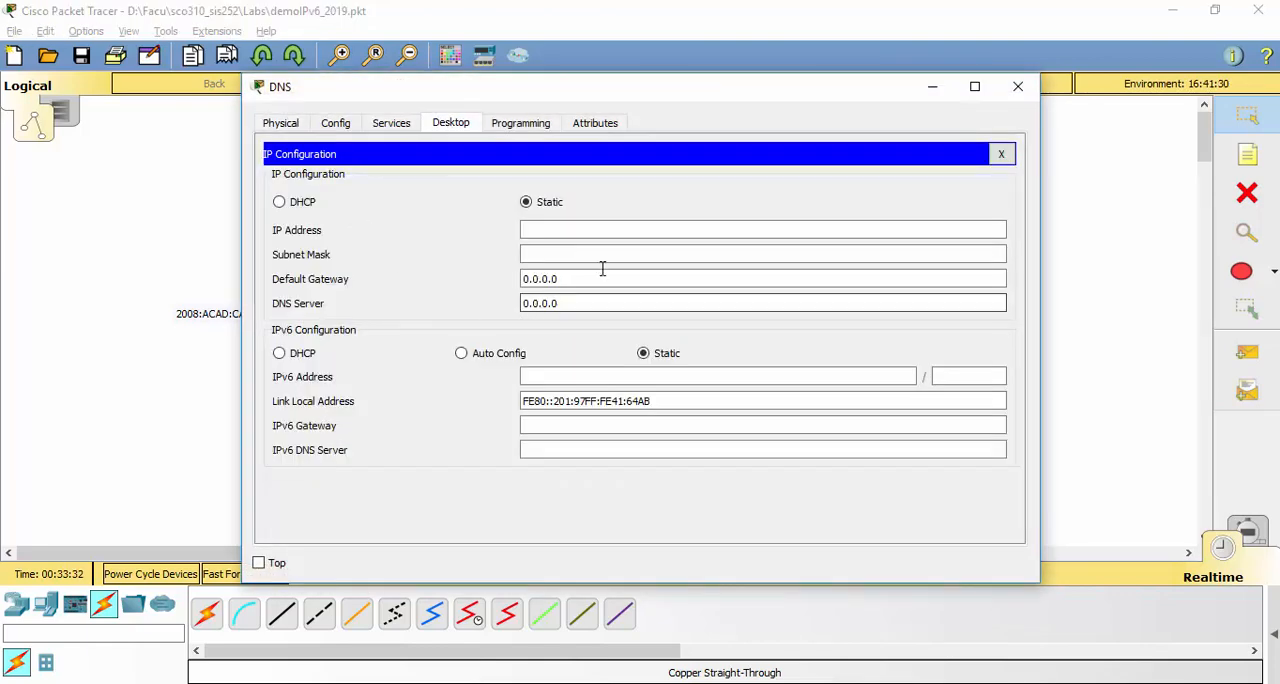
click(591, 375)
text(2002:100:100:100::)
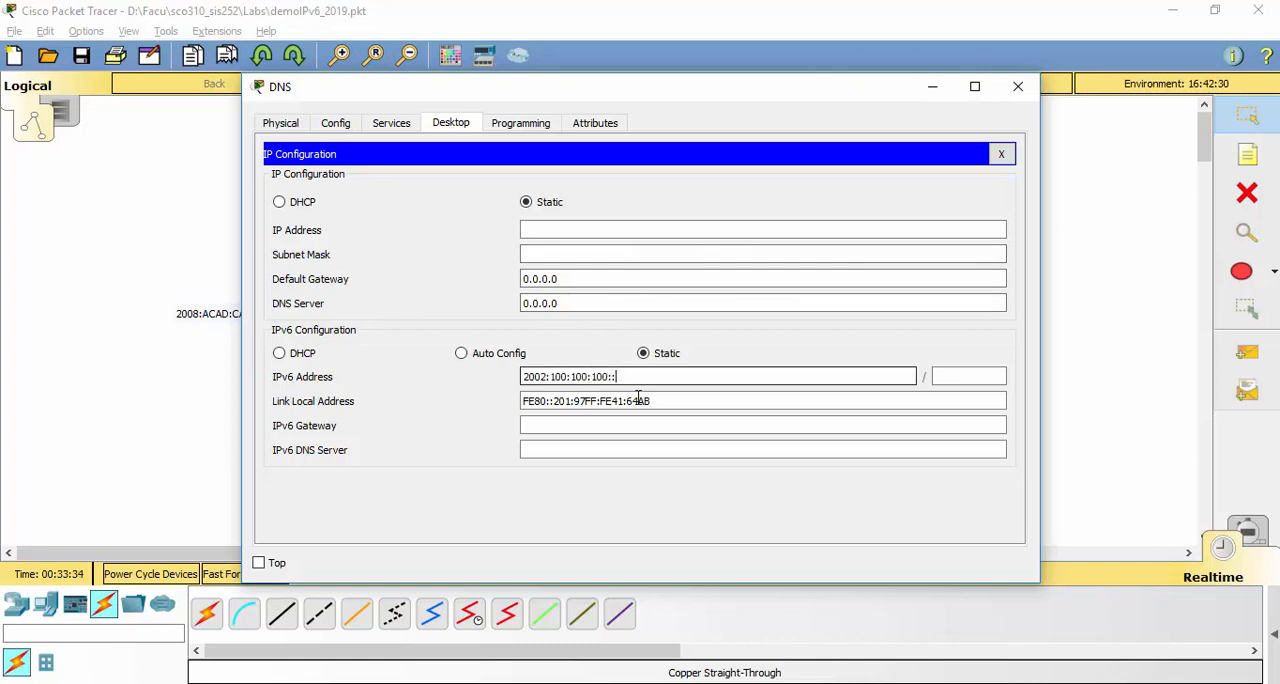
click(677, 401)
text(10)
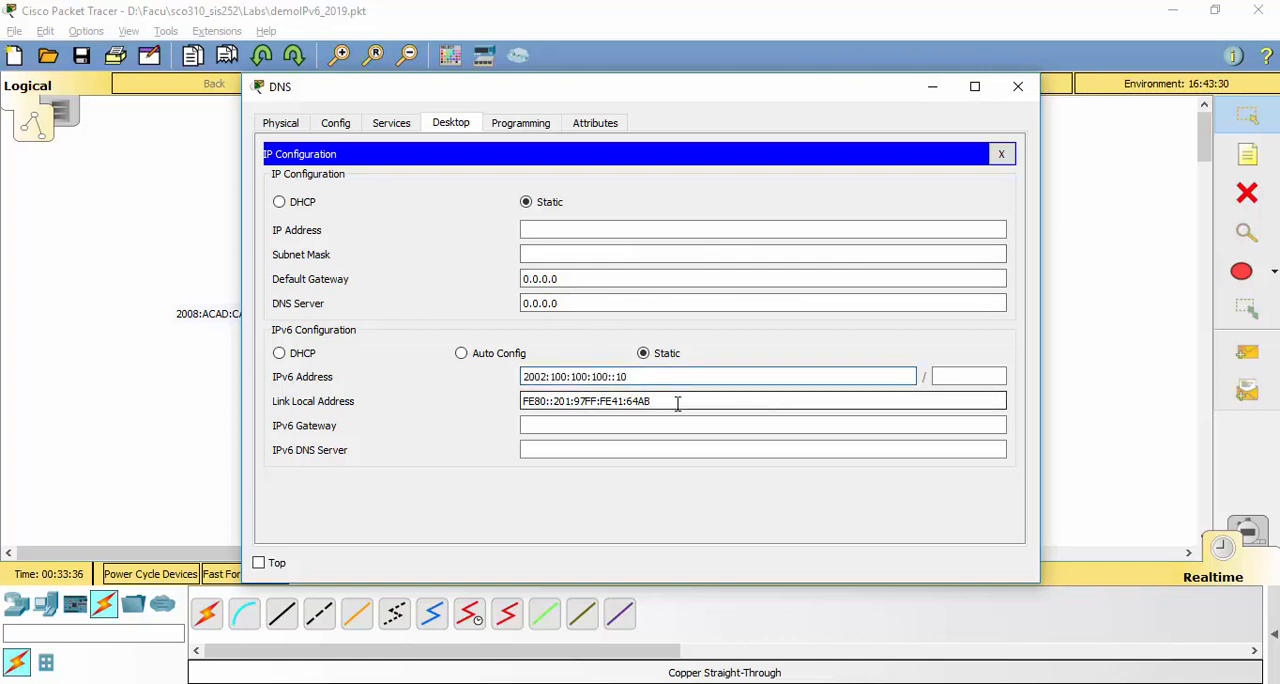
click(949, 376)
text(64)
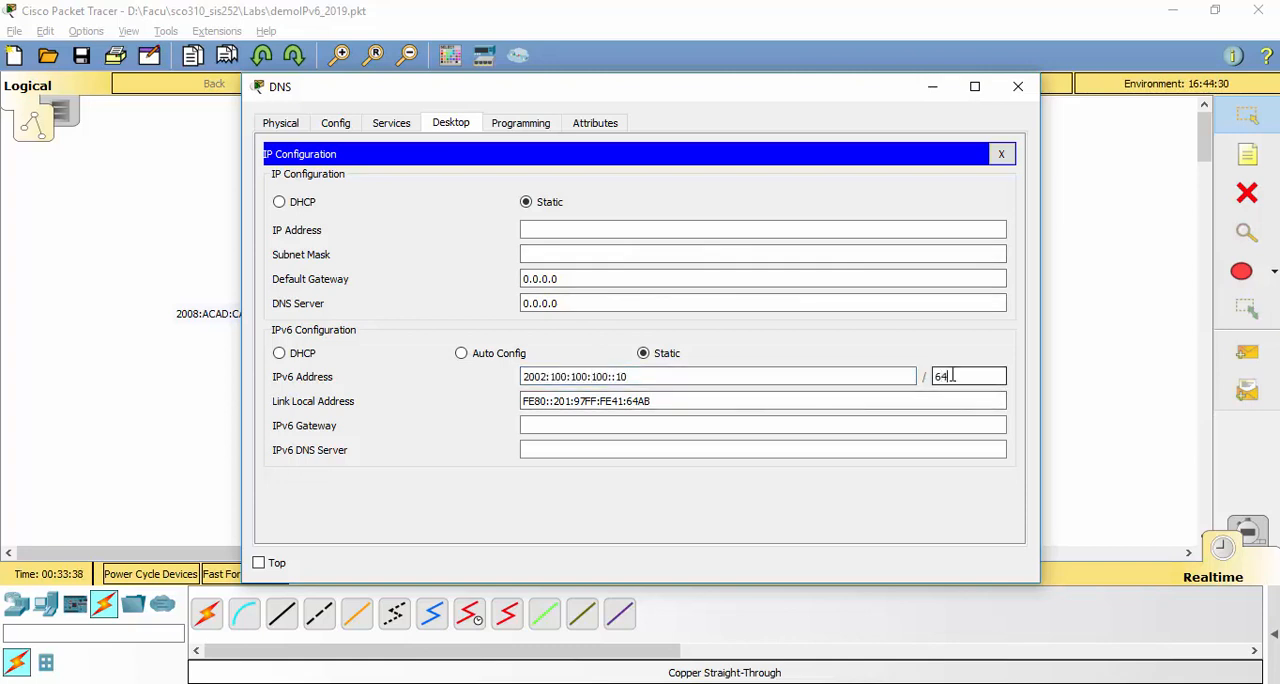
Set the DNS server's IPv6 gateway to 2002:100:100:100::1 and close its configuration
click(838, 424)
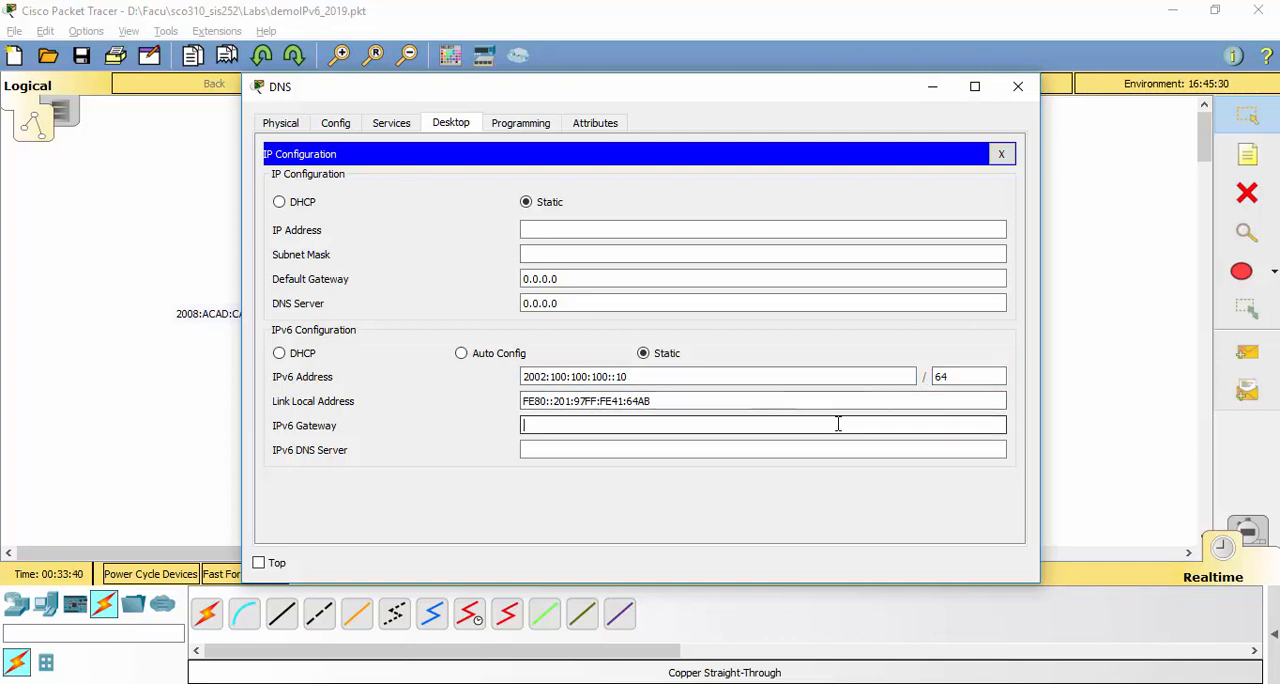
text(2002:100:100:100::)
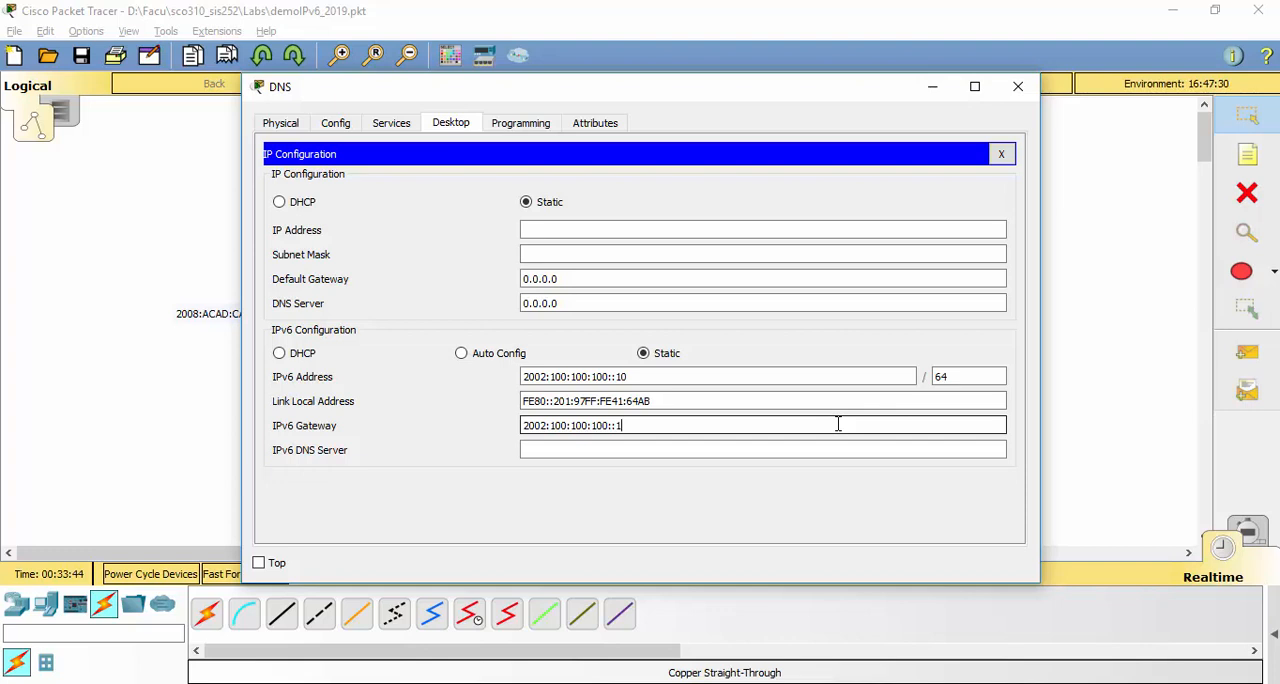
text(1)
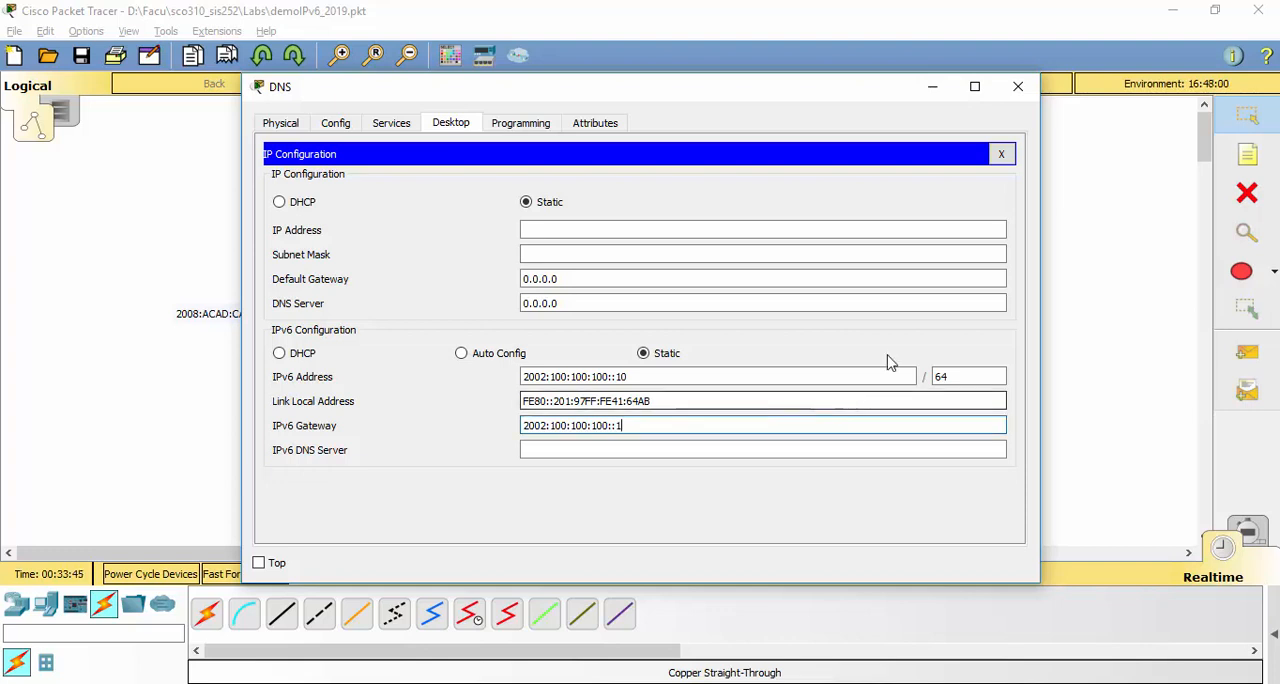
click(1017, 87)
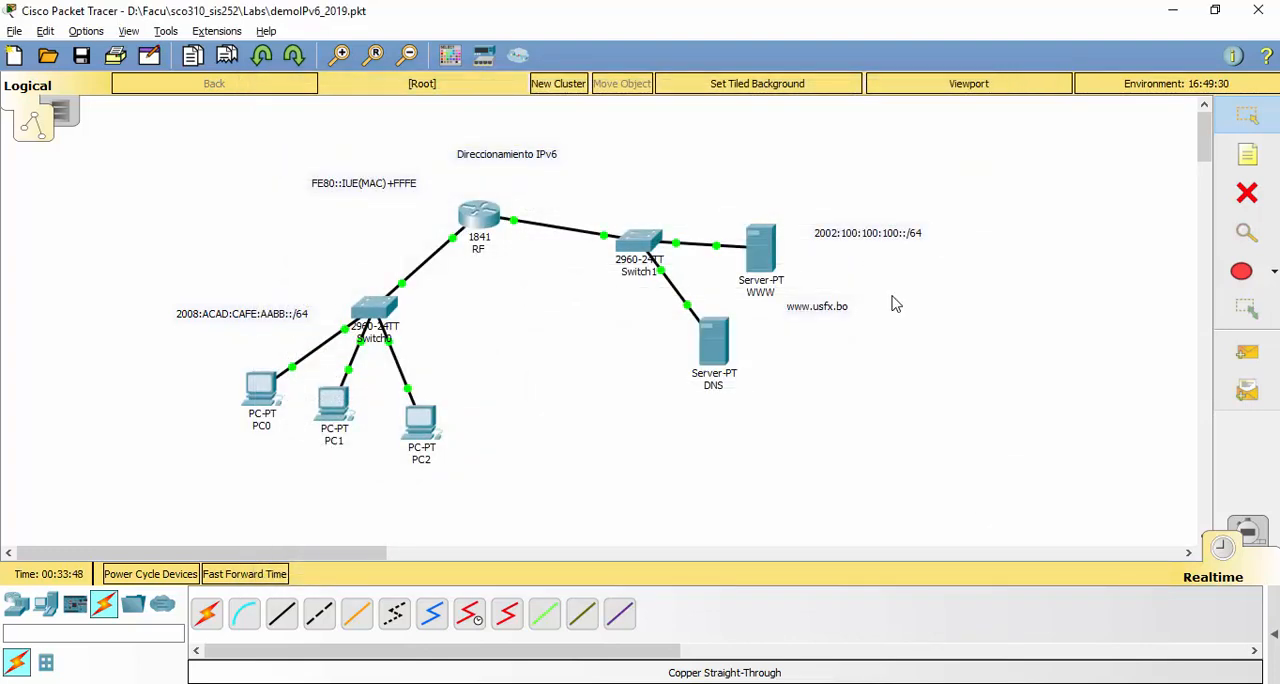
Replace the welcome sentence in the WWW server's index.html with "Direccionamiento IPv6", save the page and close the server
click(757, 257)
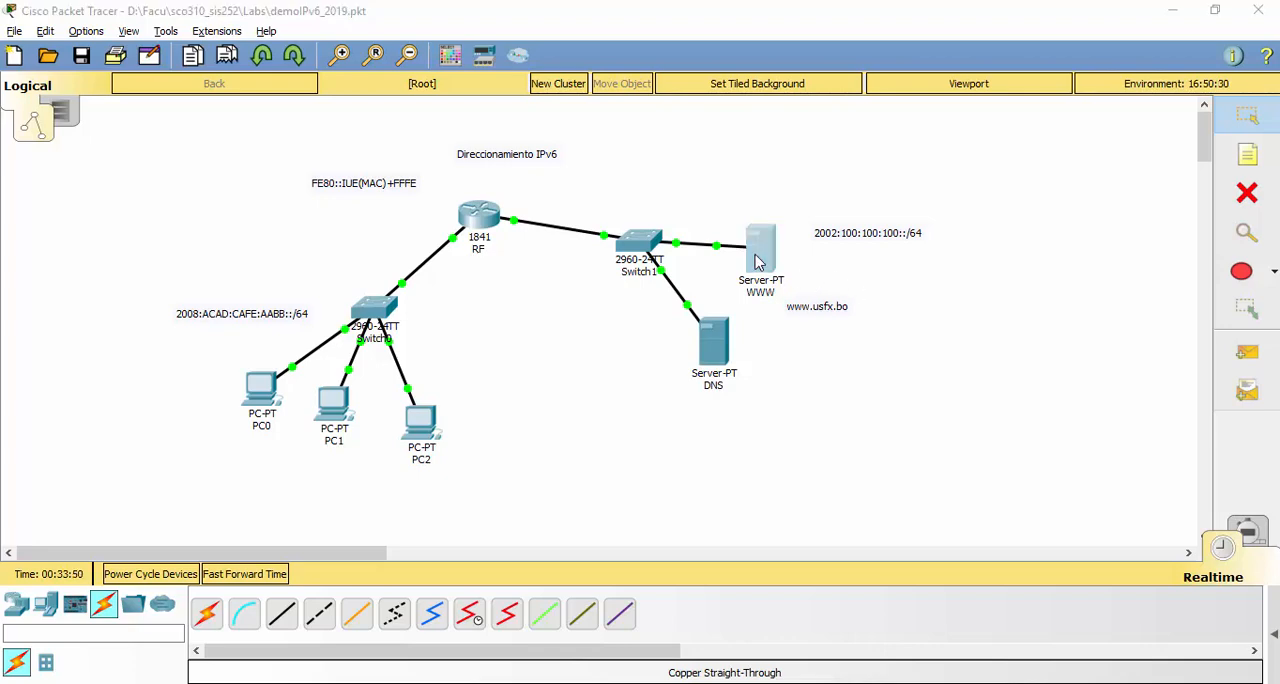
click(391, 123)
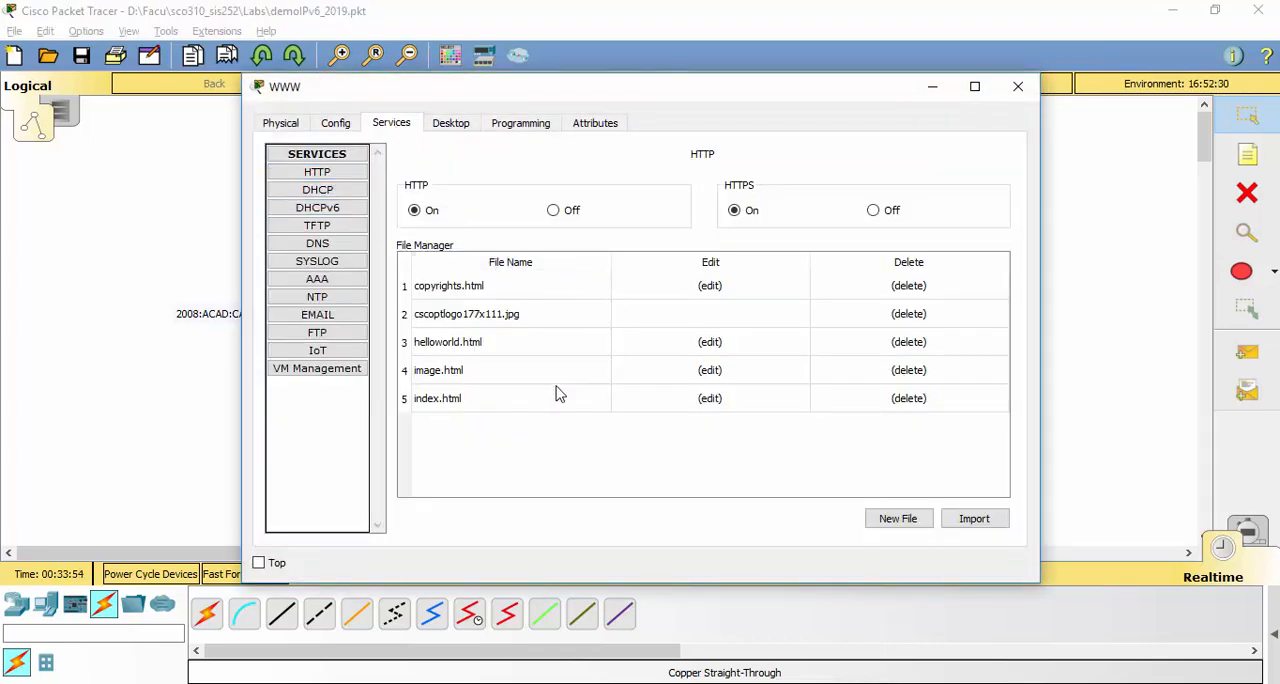
click(484, 408)
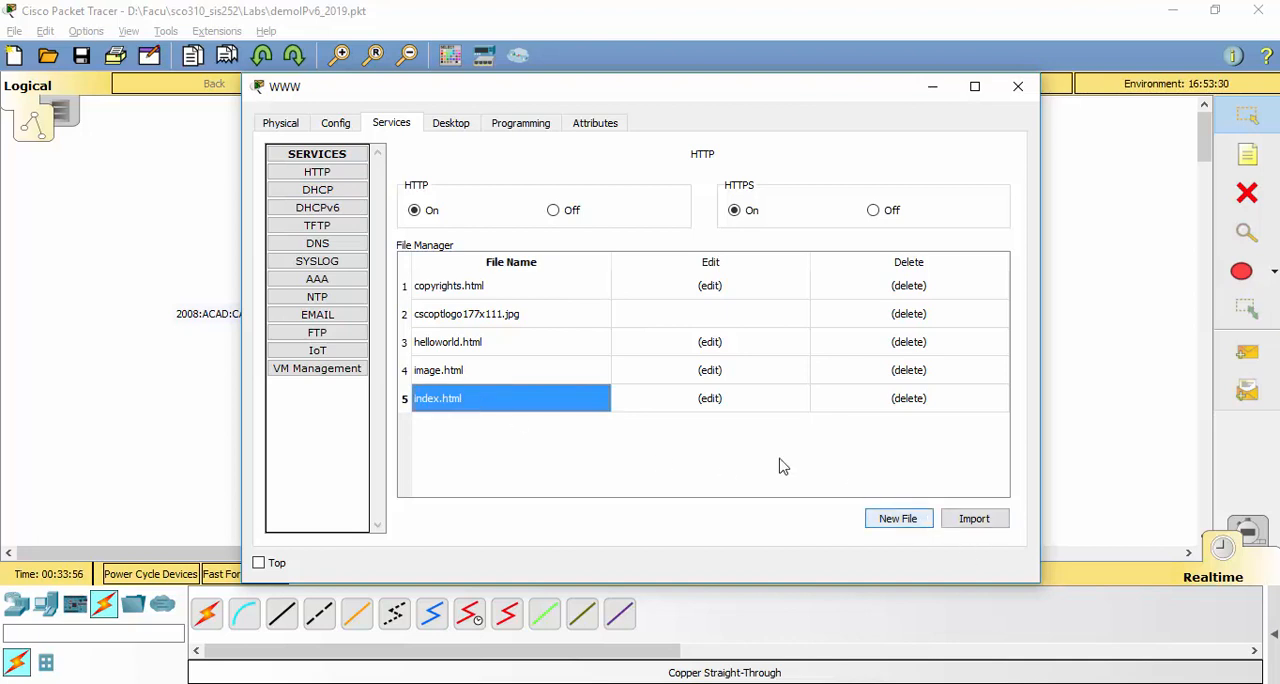
click(709, 398)
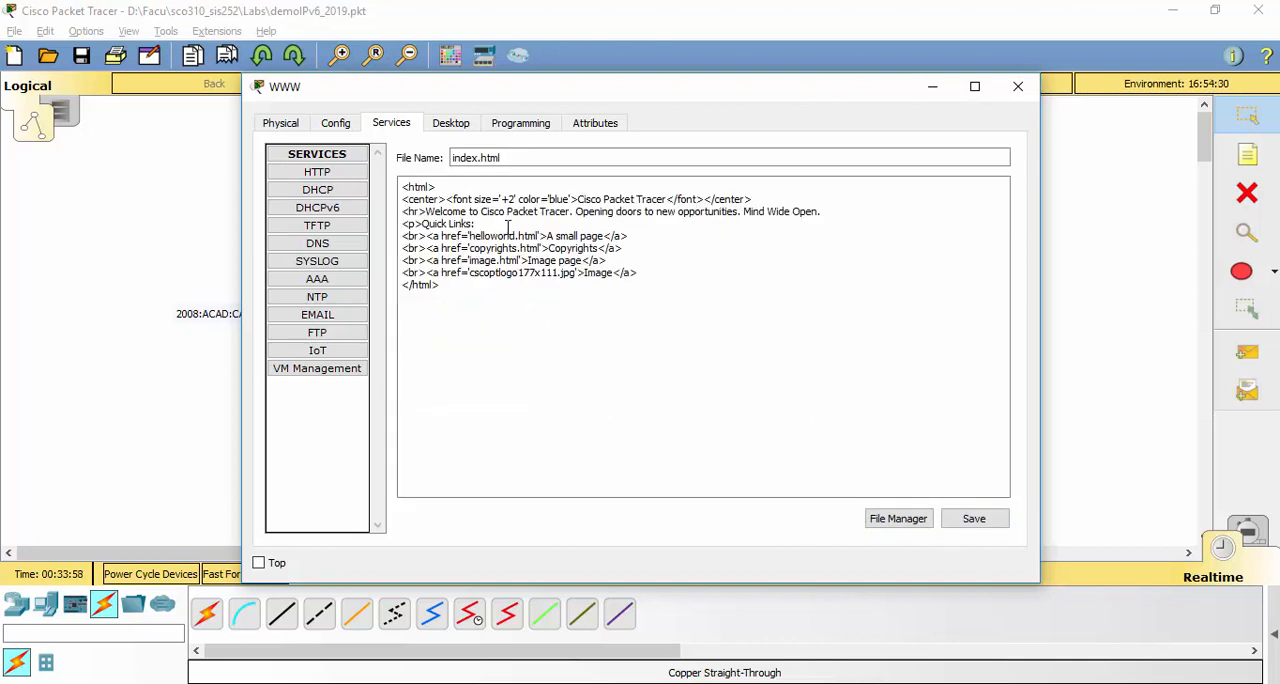
drag(428, 212, 818, 214)
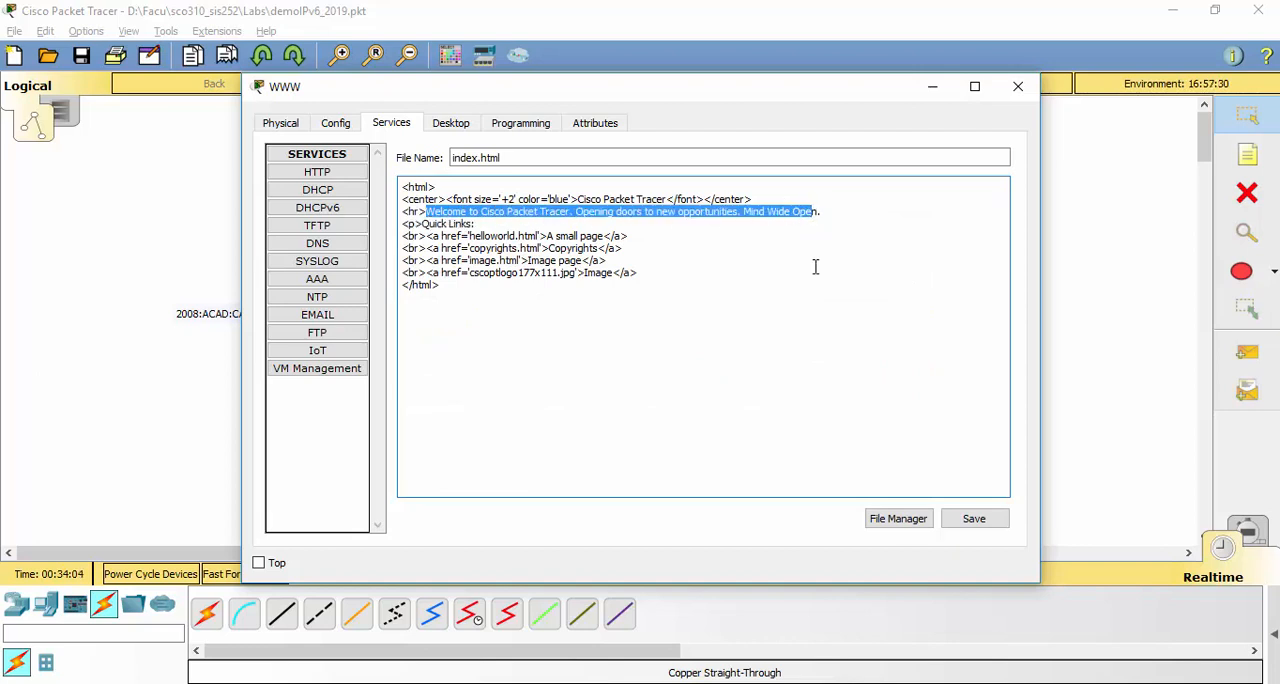
text(Direccionamiento)
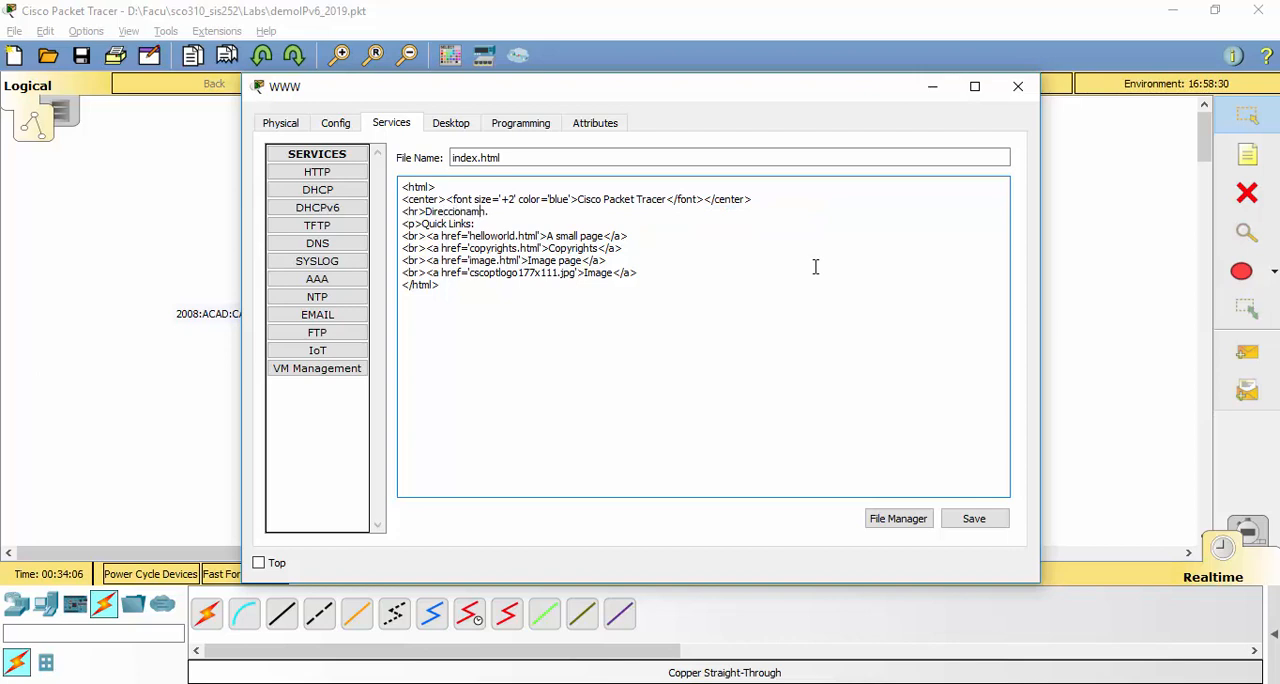
text( IPv6)
click(967, 520)
click(658, 368)
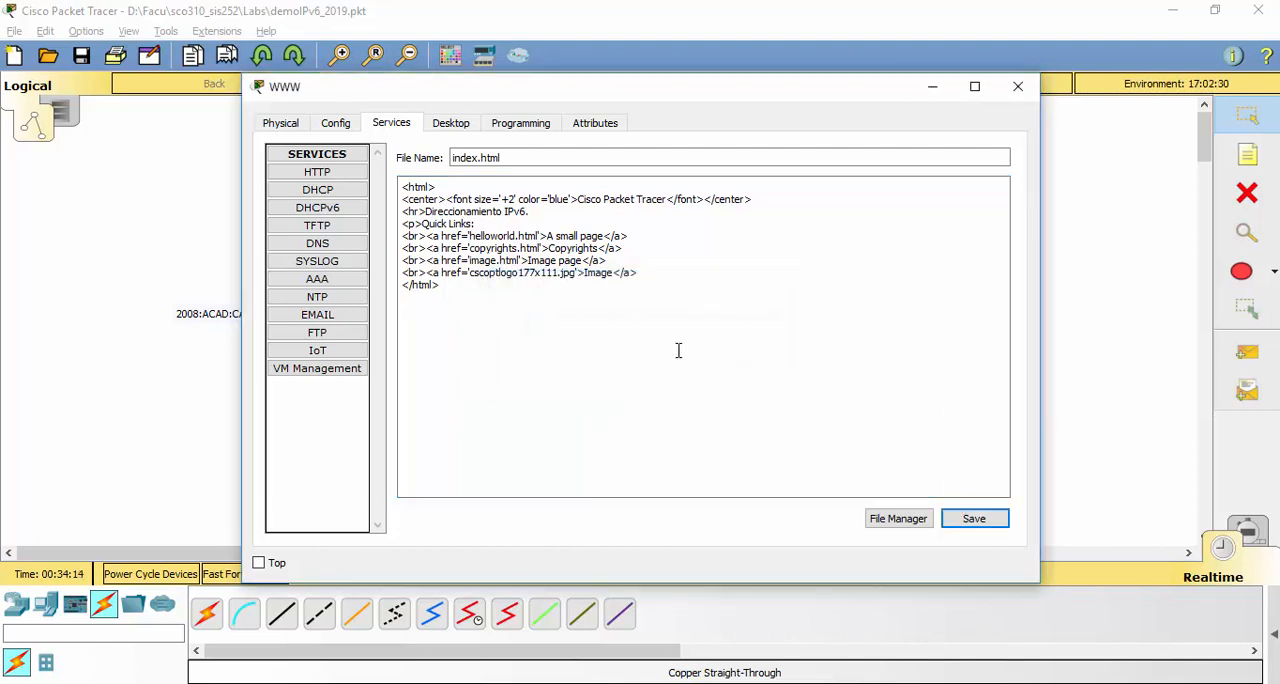
click(1017, 86)
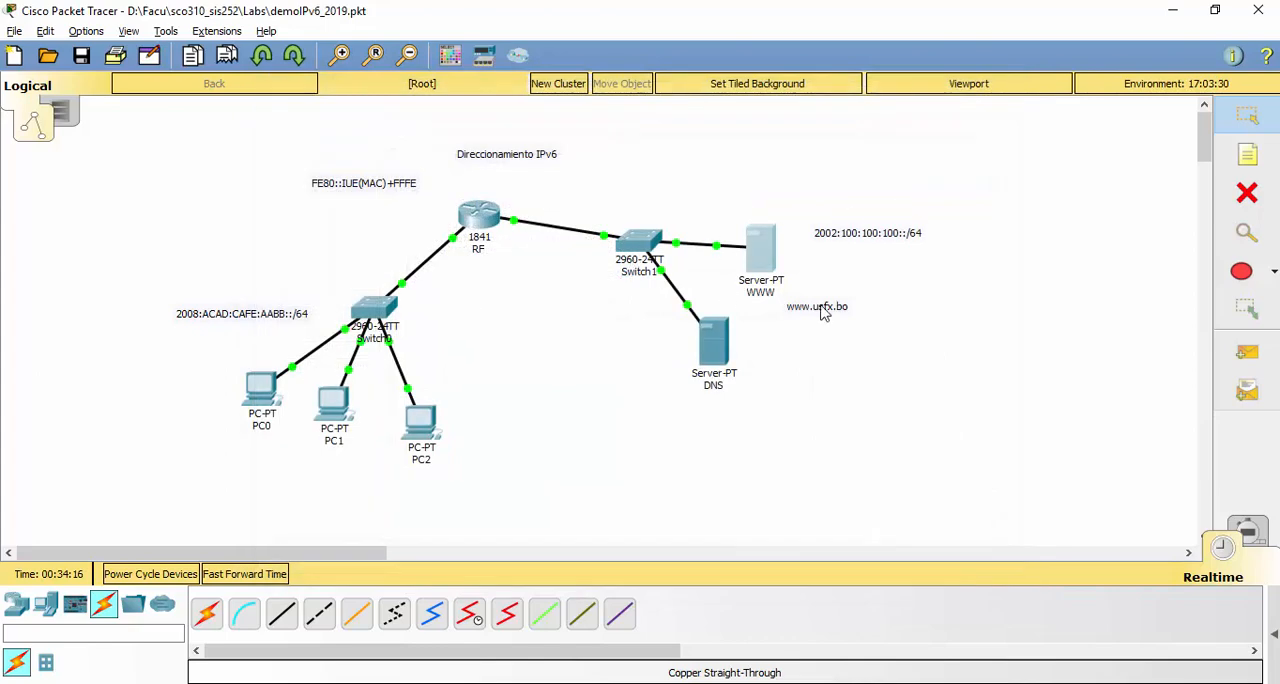
Turn on the DNS service on the DNS server
click(714, 345)
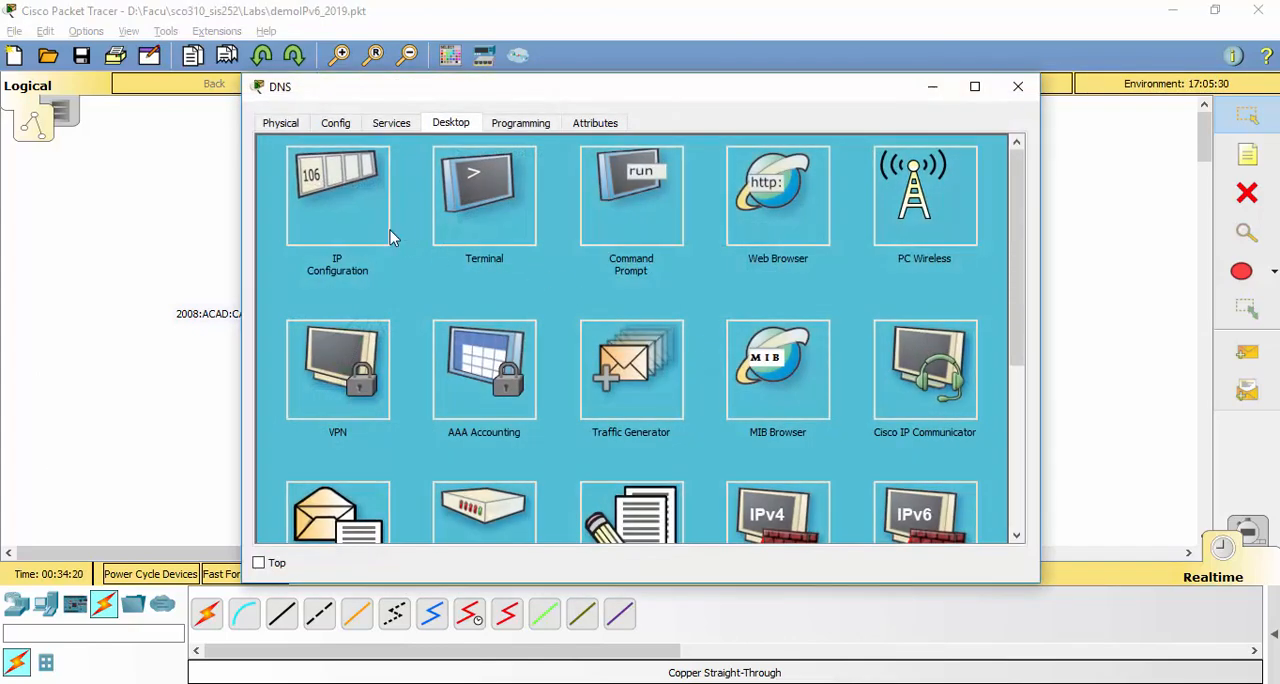
click(406, 122)
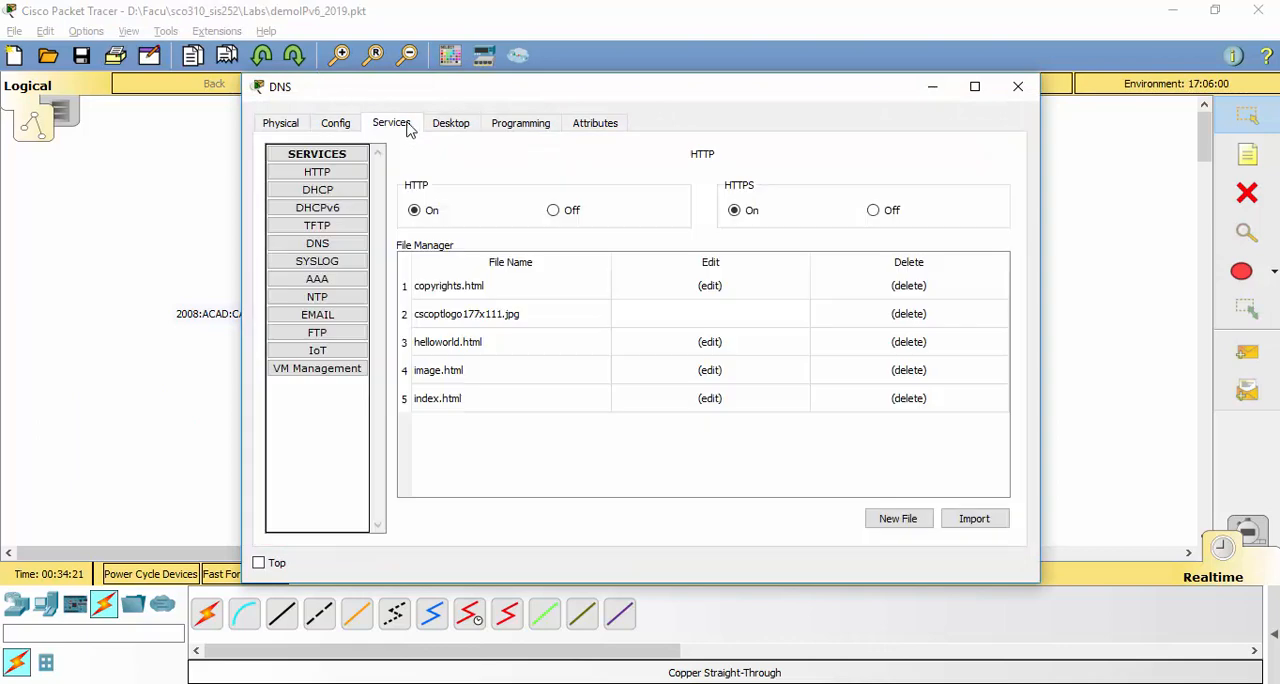
click(335, 244)
click(642, 240)
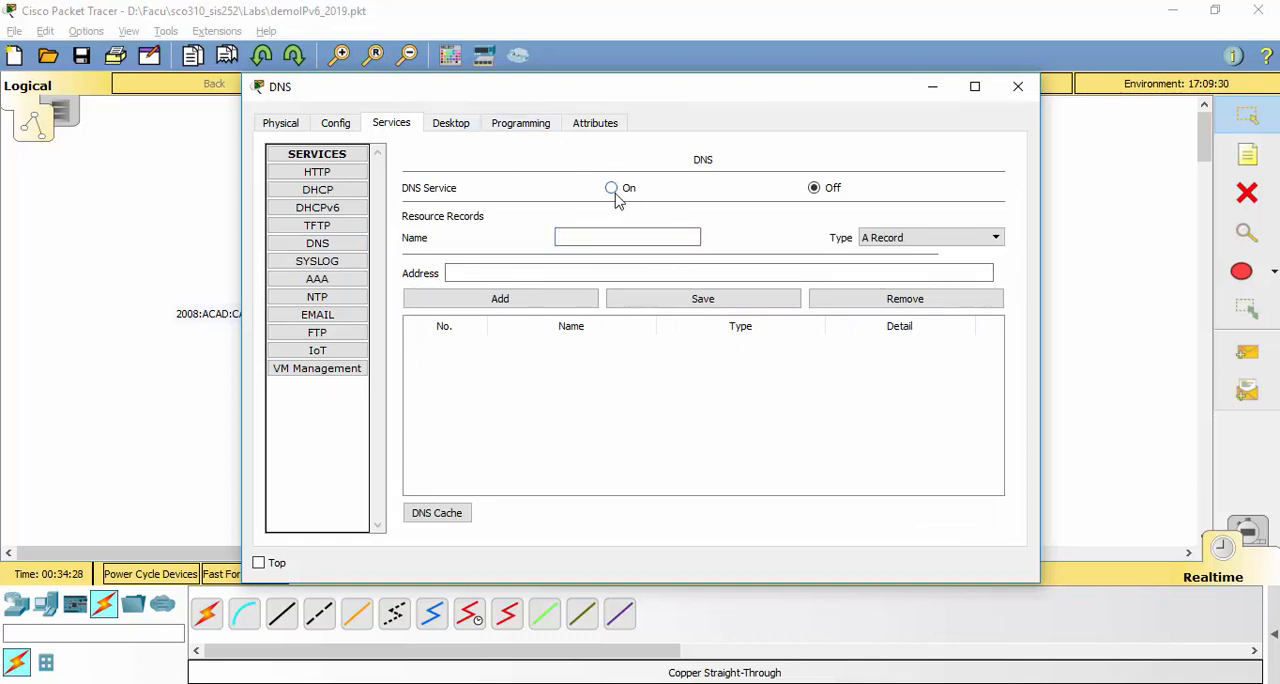
click(612, 189)
click(622, 235)
text(www.usfx.bo)
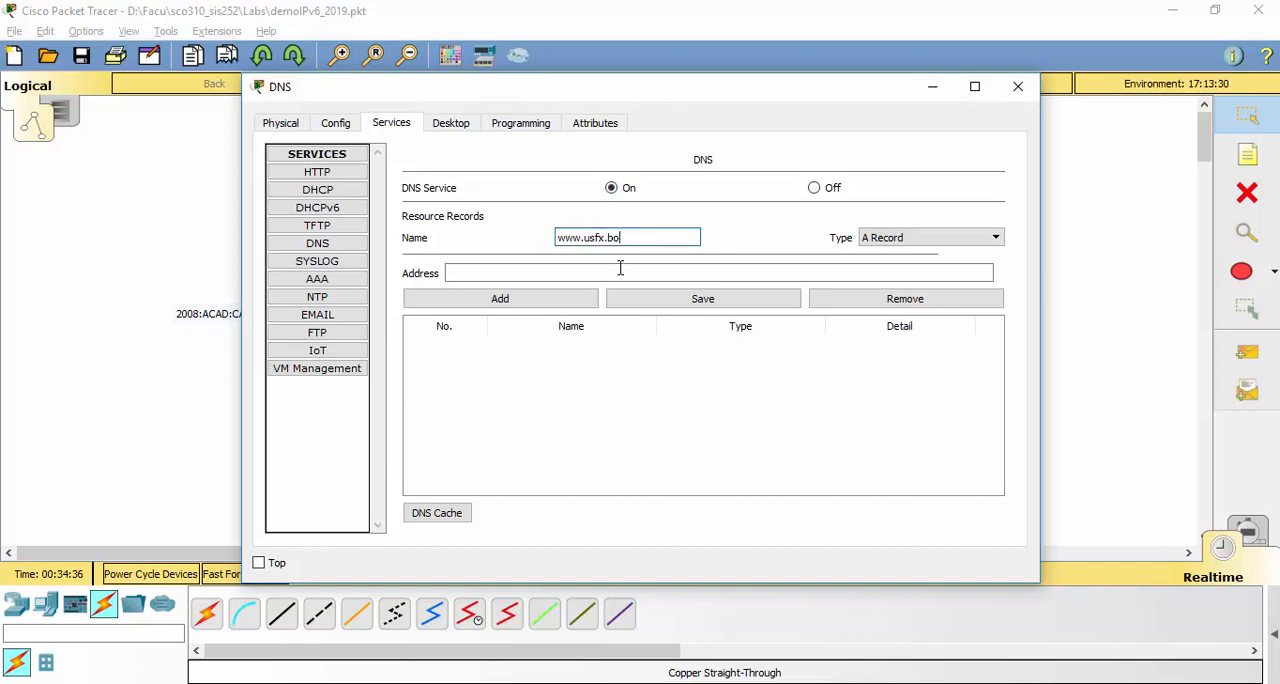
click(619, 271)
text(2002:100:100:100::)
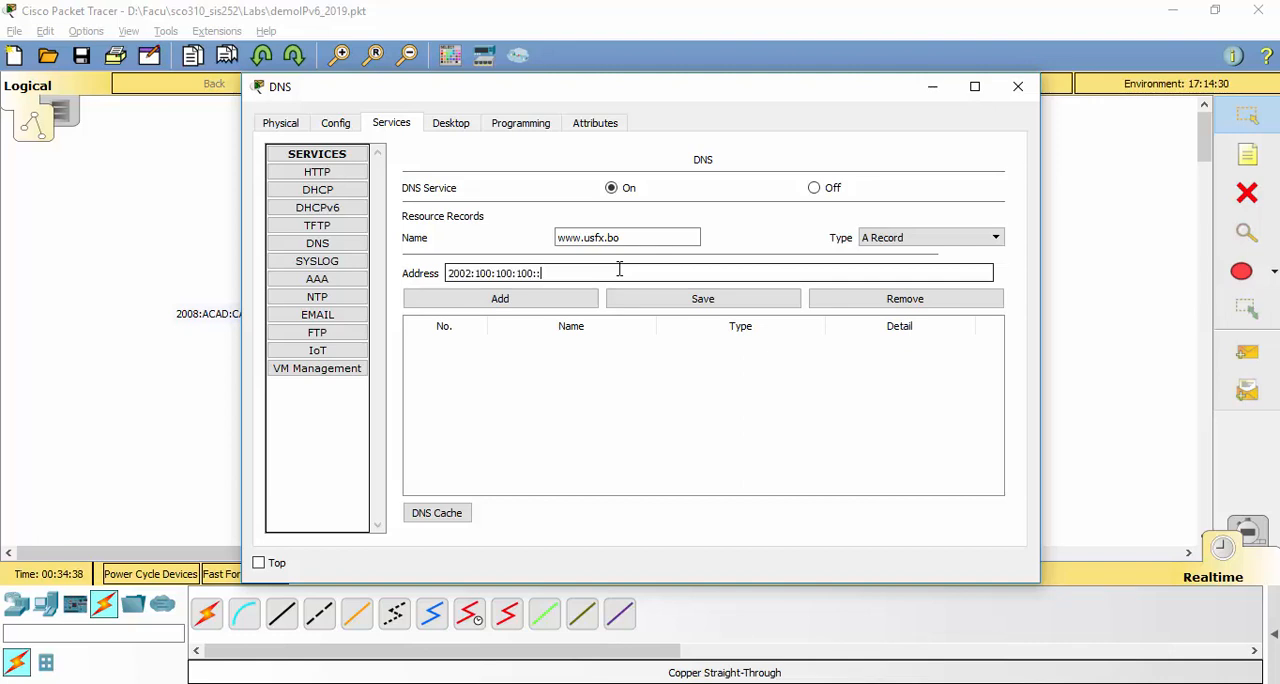
text(11)
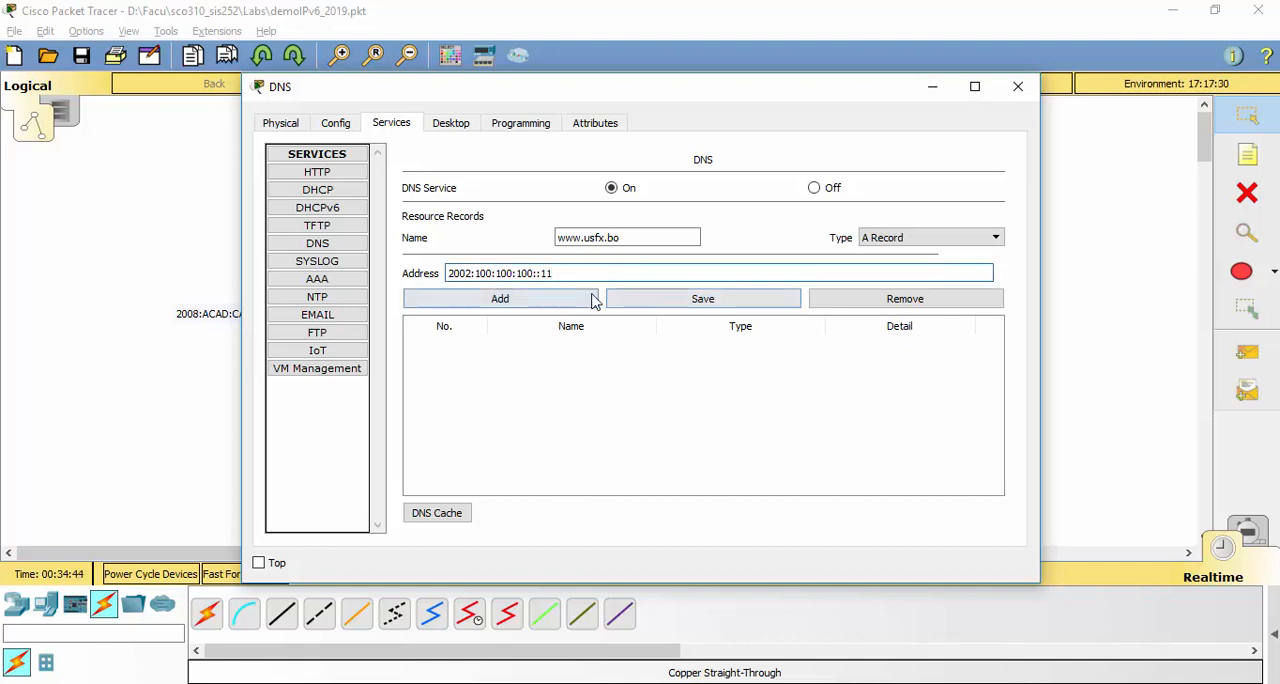
click(590, 296)
click(649, 357)
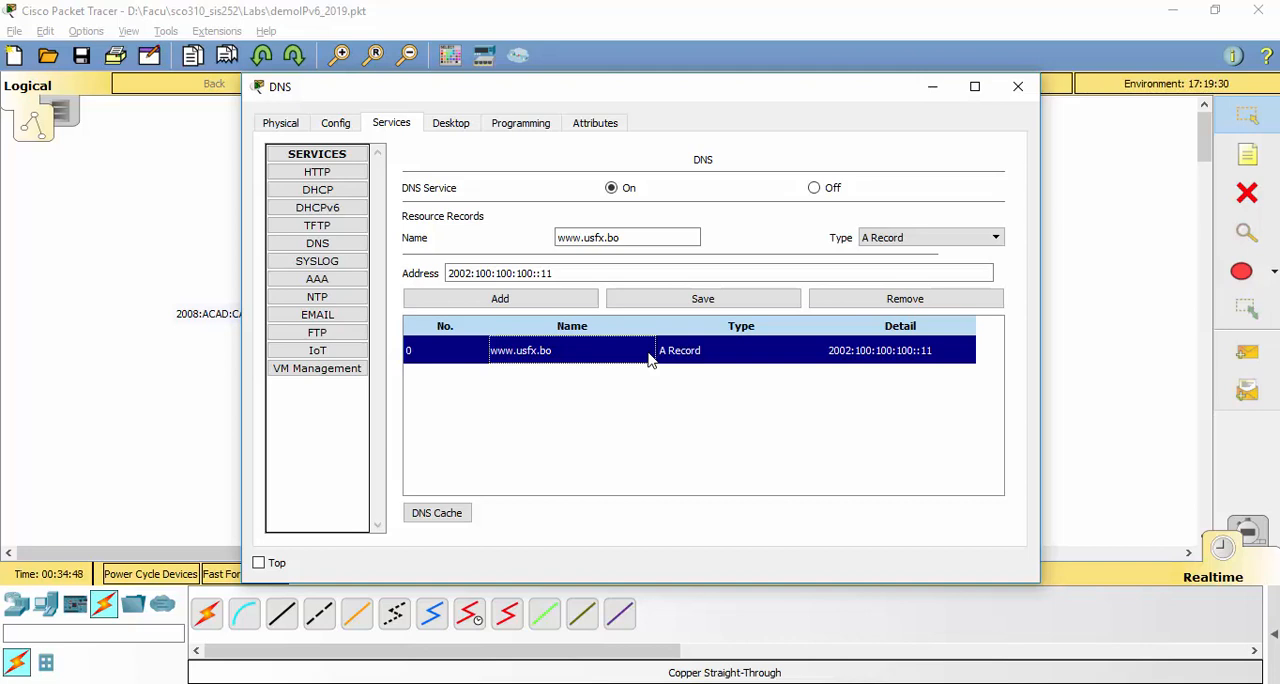
click(936, 241)
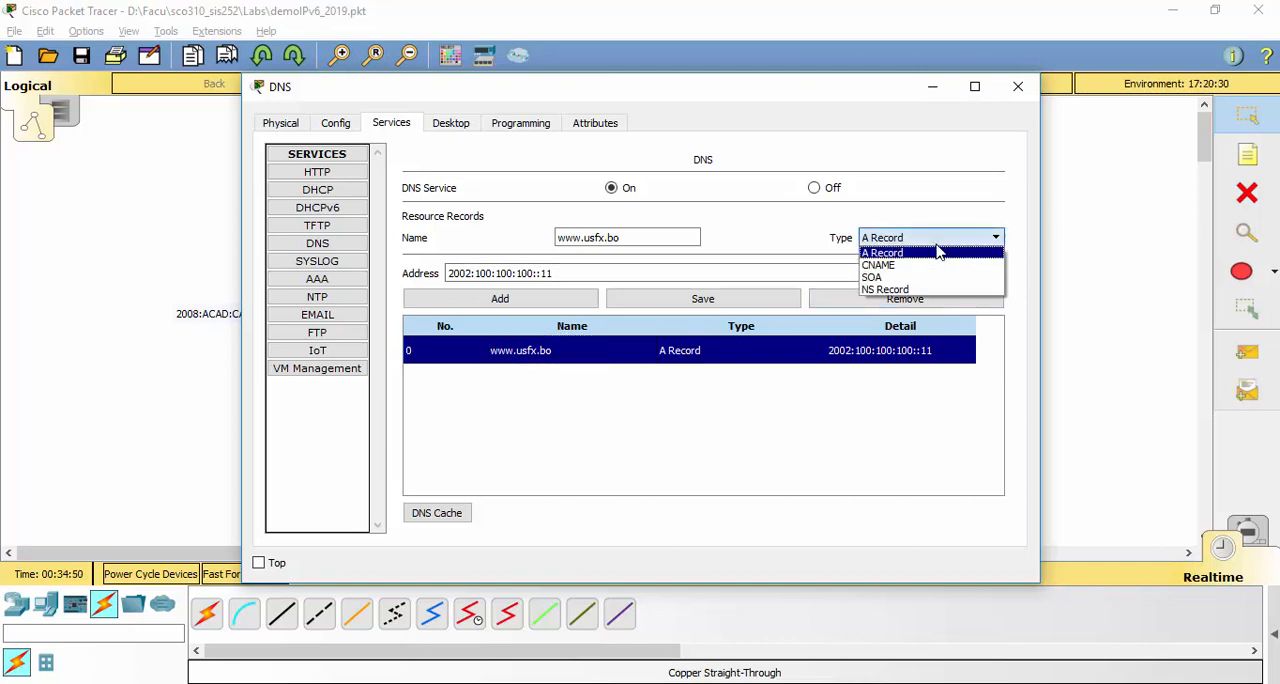
click(936, 252)
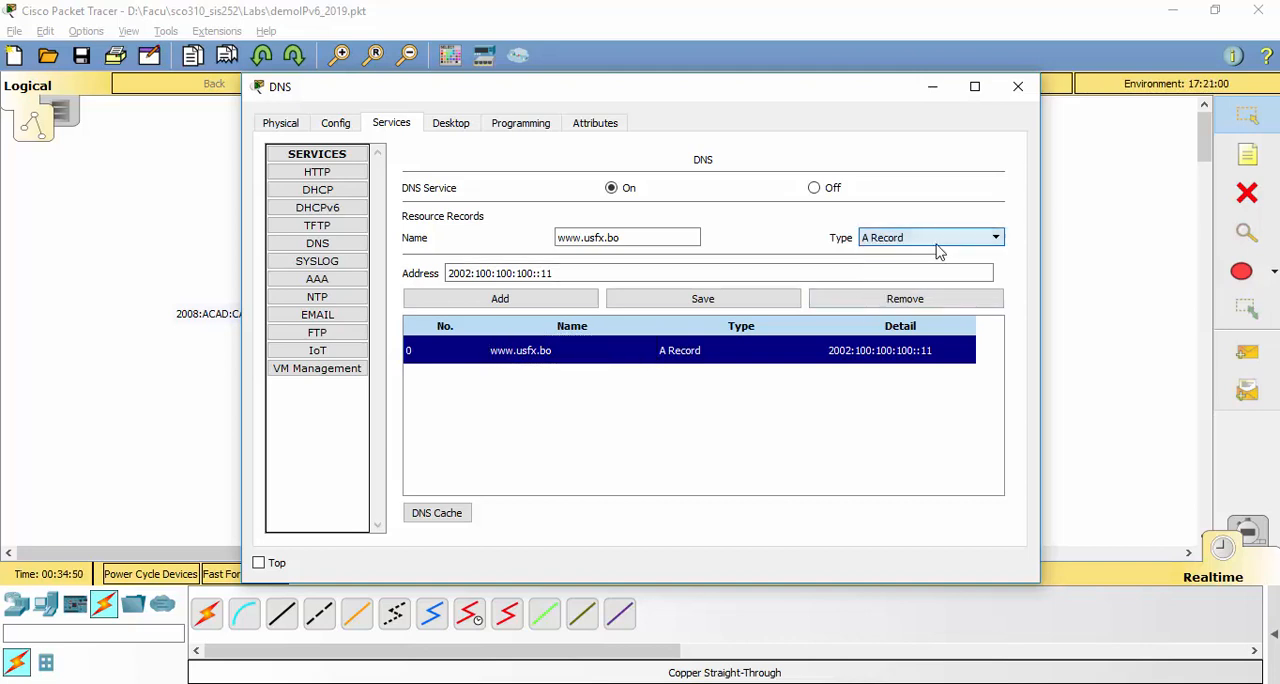
click(1018, 88)
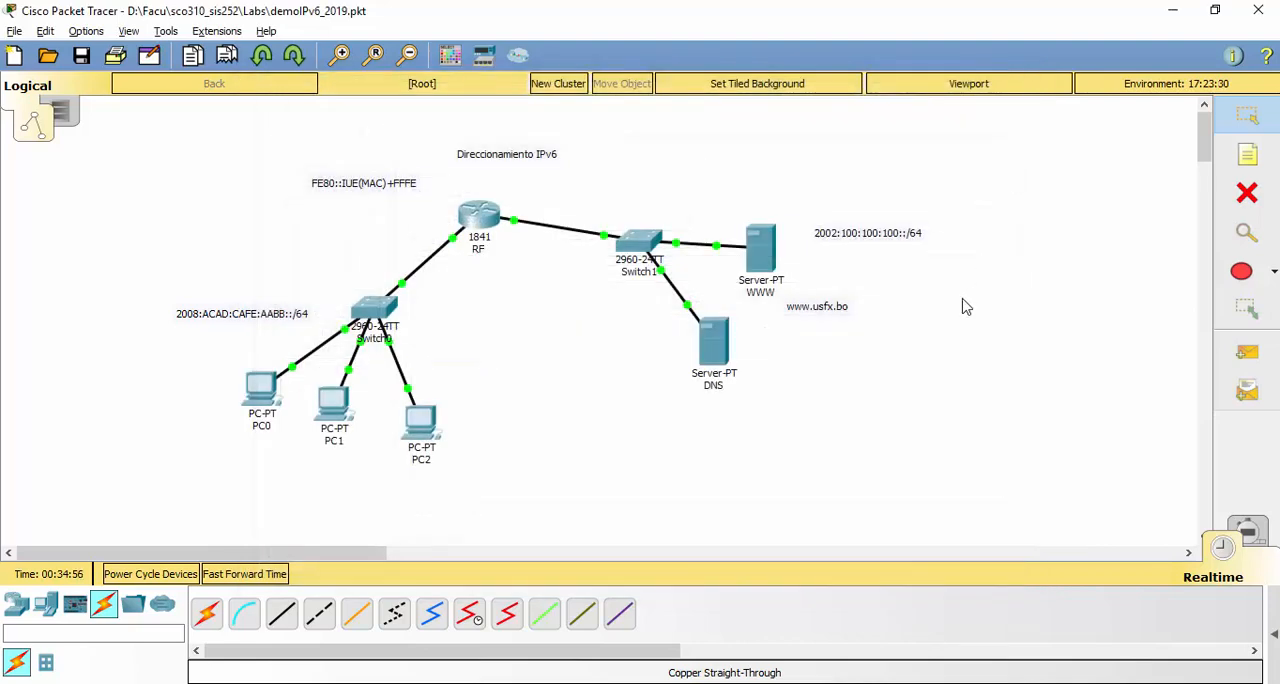
click(718, 345)
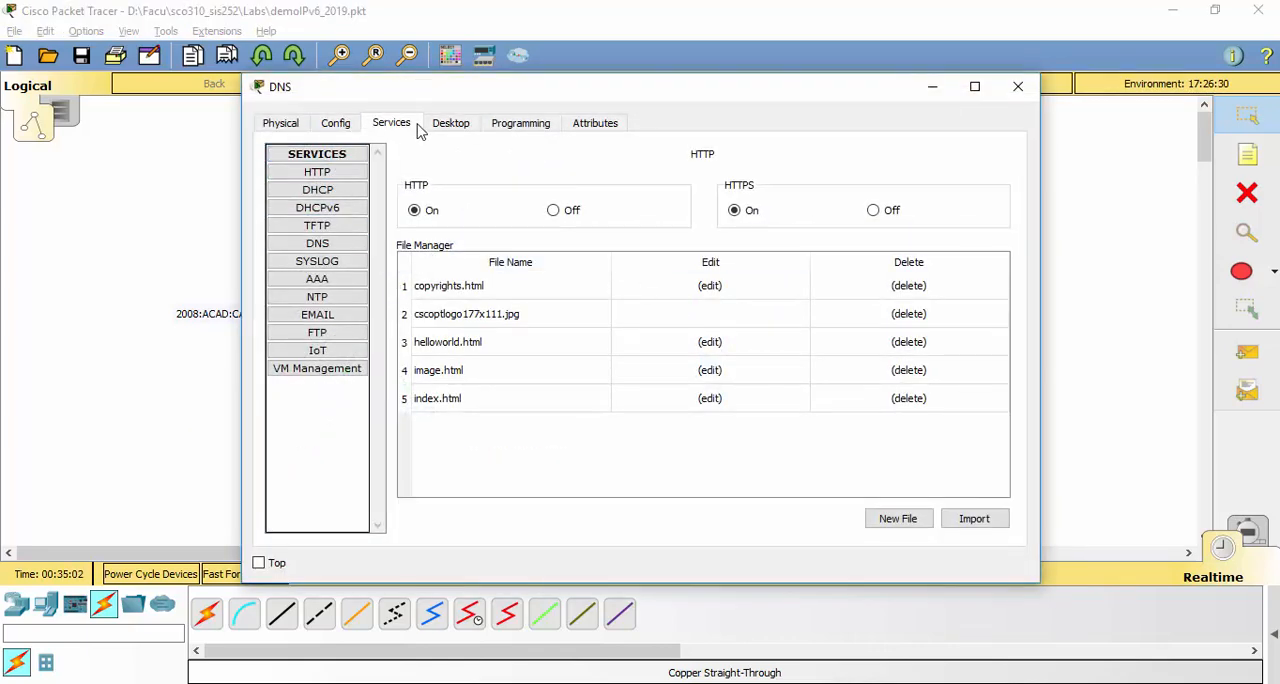
click(318, 243)
click(657, 350)
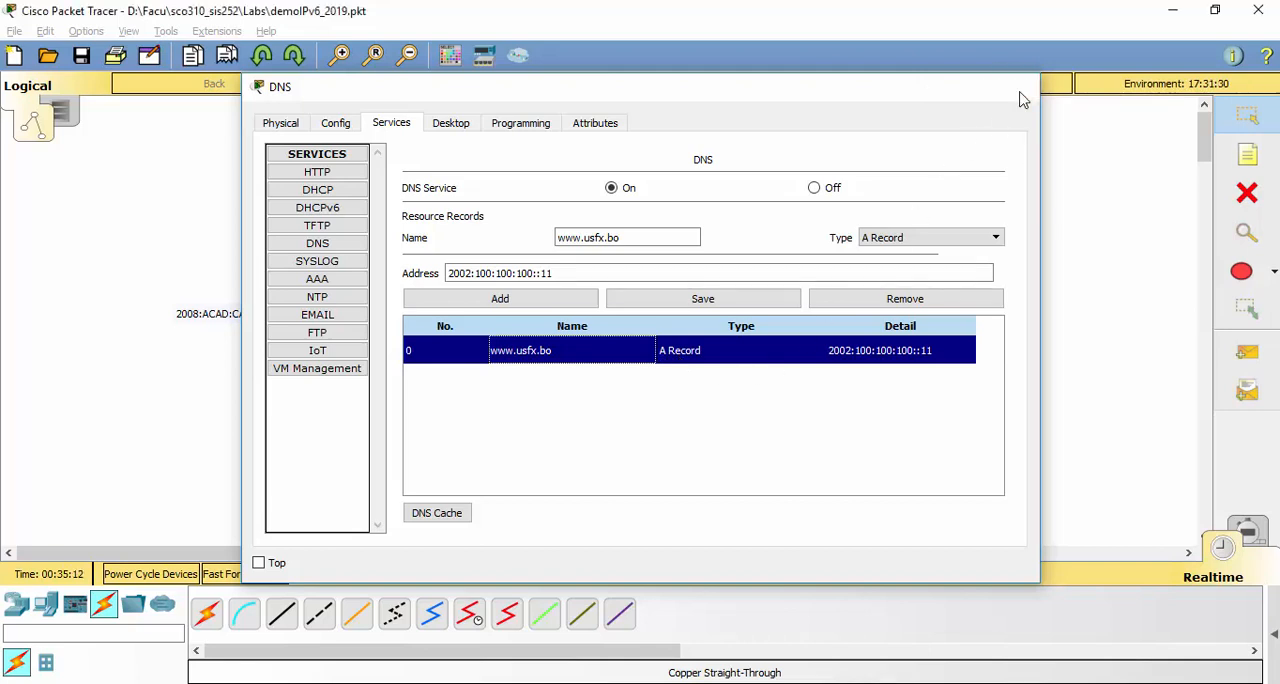
click(1024, 88)
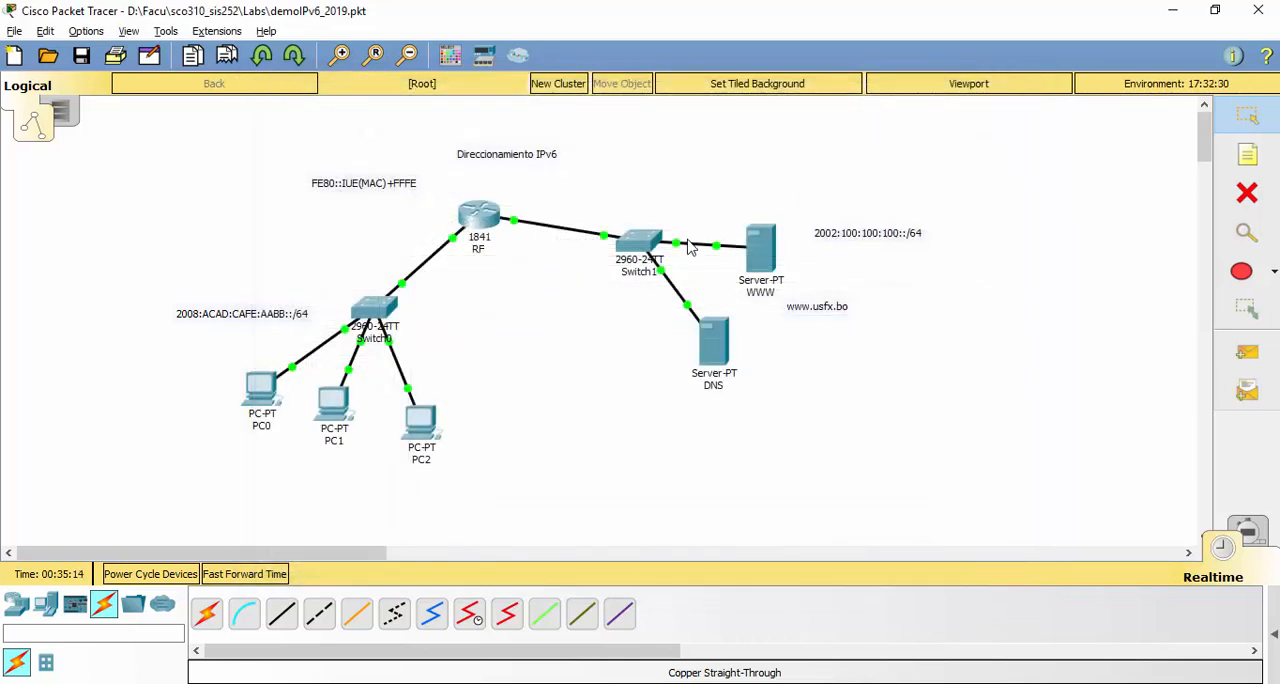
Run ipconfig in the DNS server's command prompt
click(713, 342)
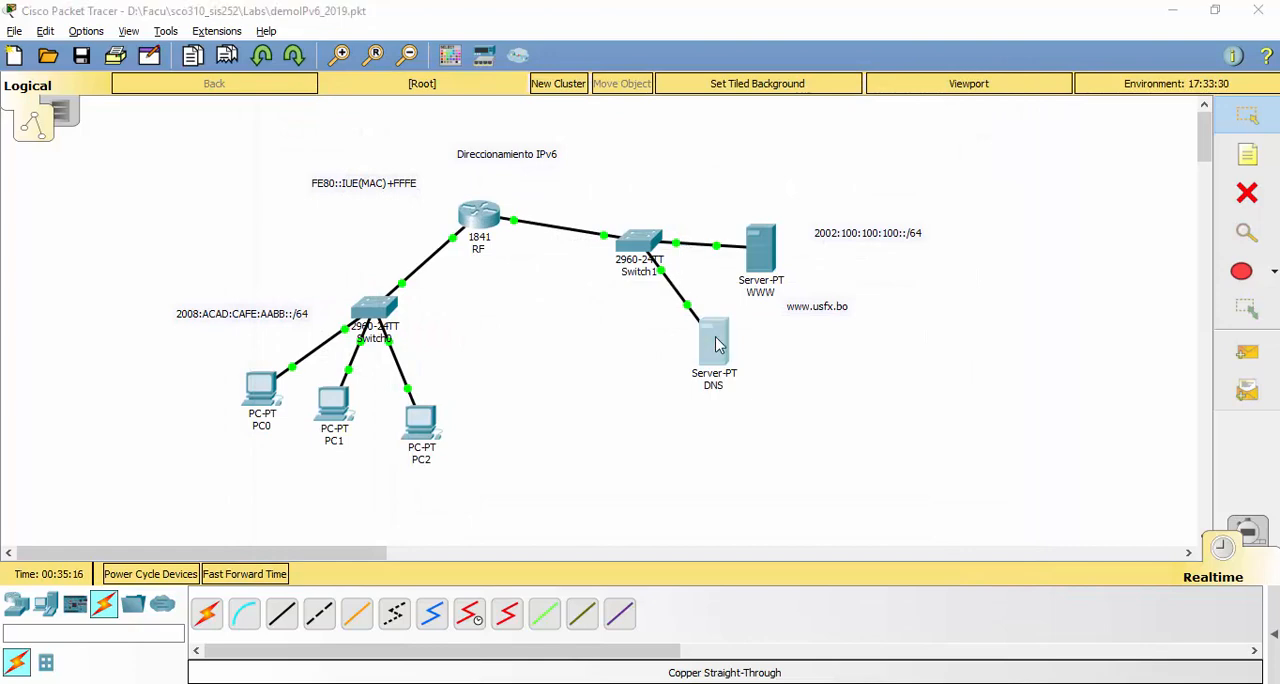
click(449, 126)
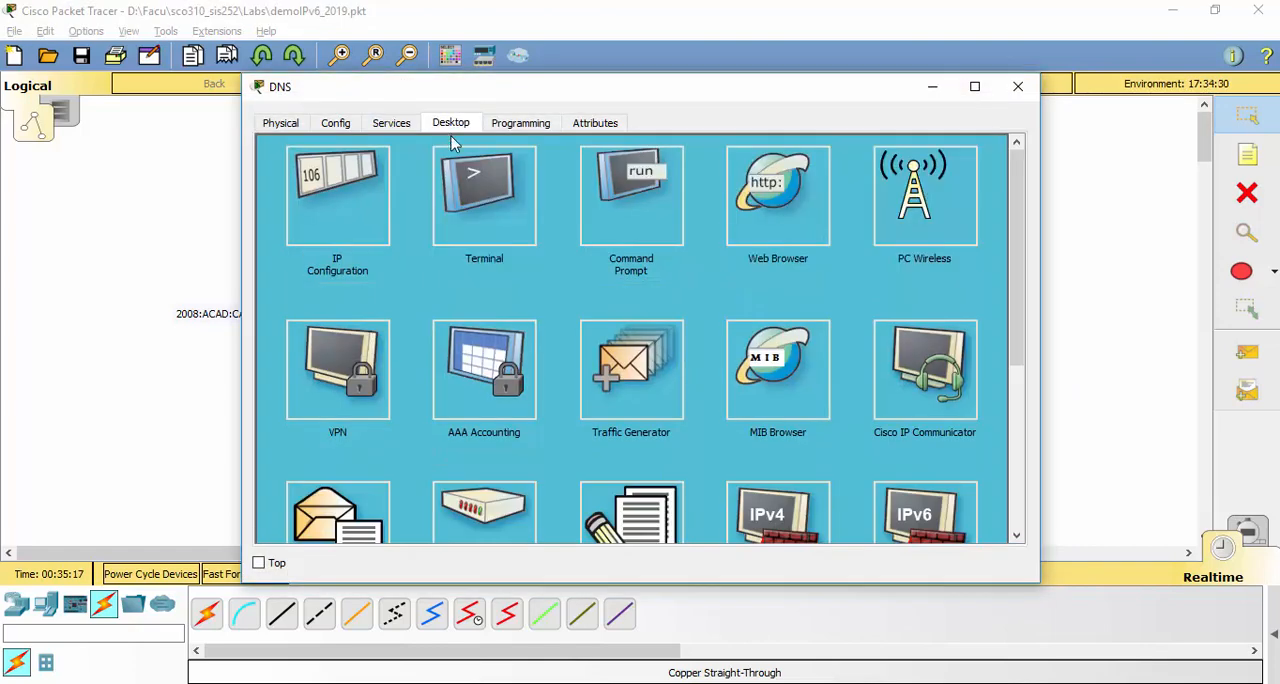
click(674, 226)
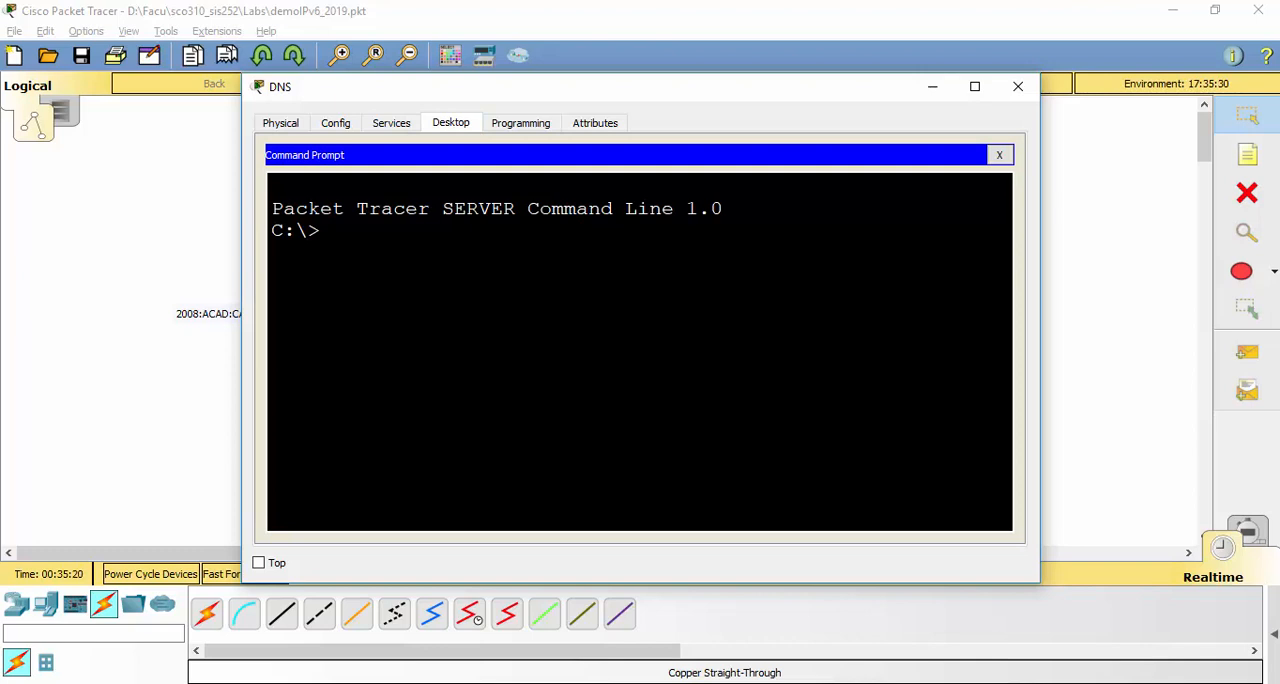
text(ipconfig)
key(Return)
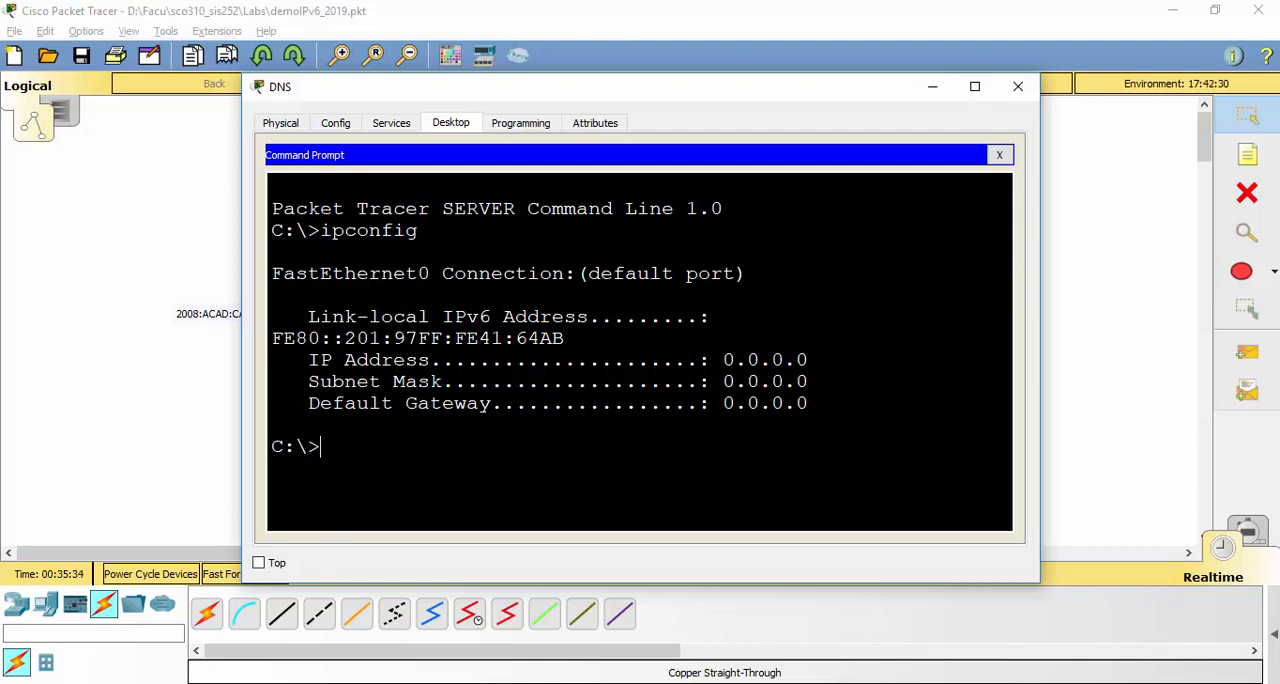
Ping the gateway 2002:100:100:100::1 from the DNS server and maximize its window to read the replies
text(ping)
right_click(551, 431)
click(592, 466)
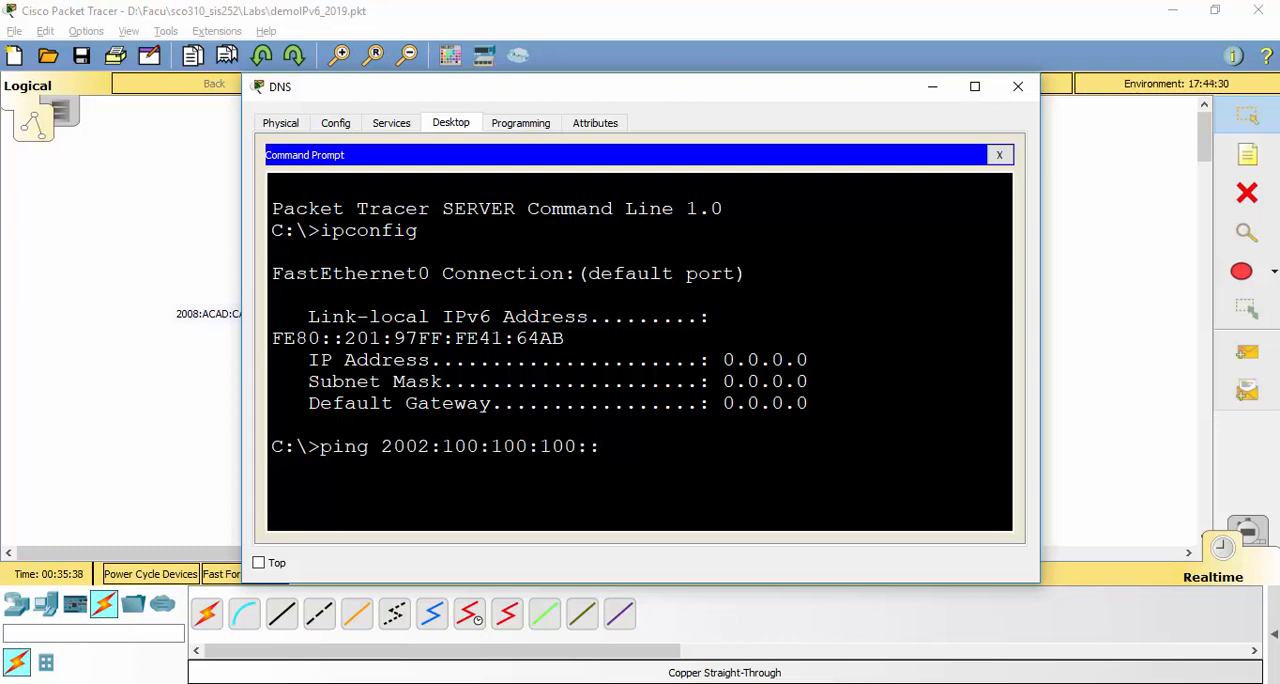
key(Return)
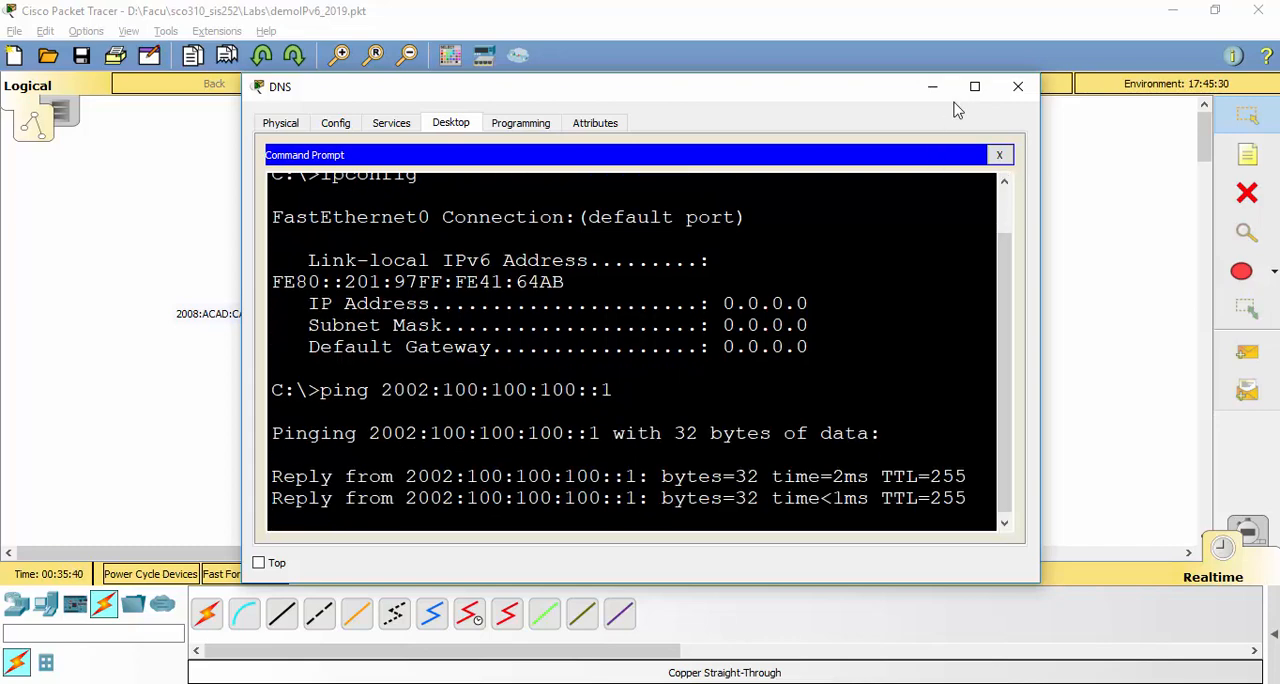
click(974, 86)
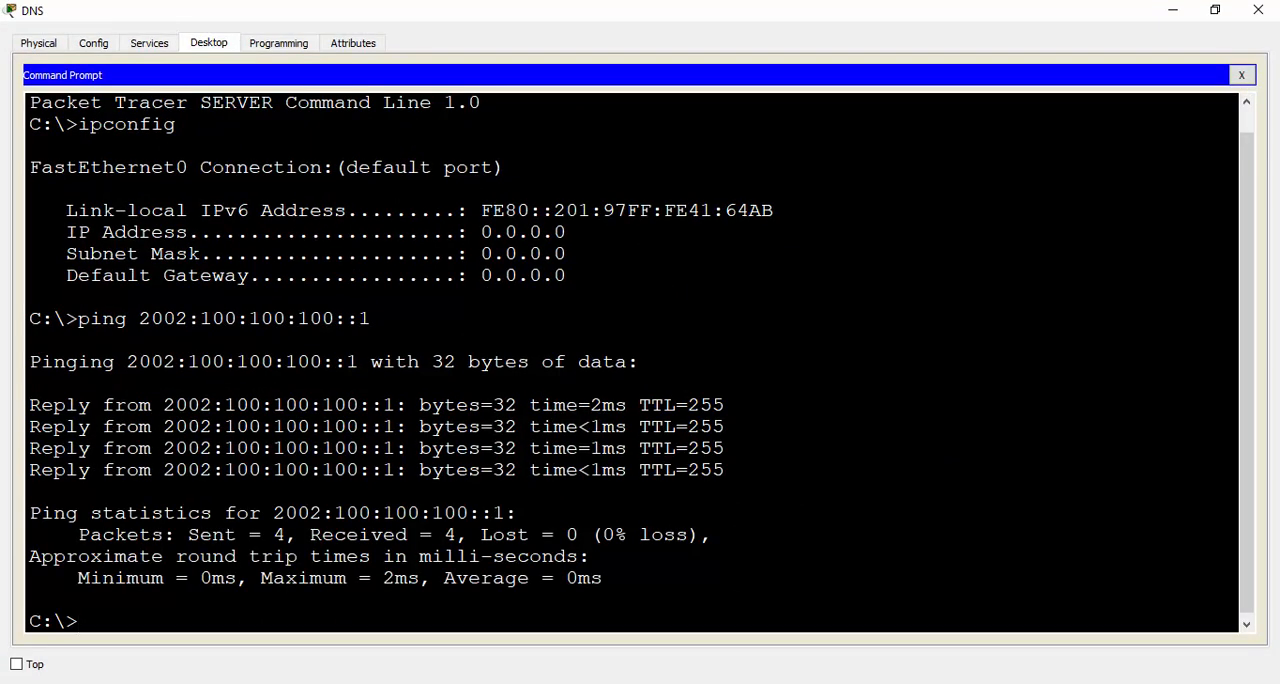
Ping the WWW server at 2002:100:100:100::11 from the DNS server
key(Up)
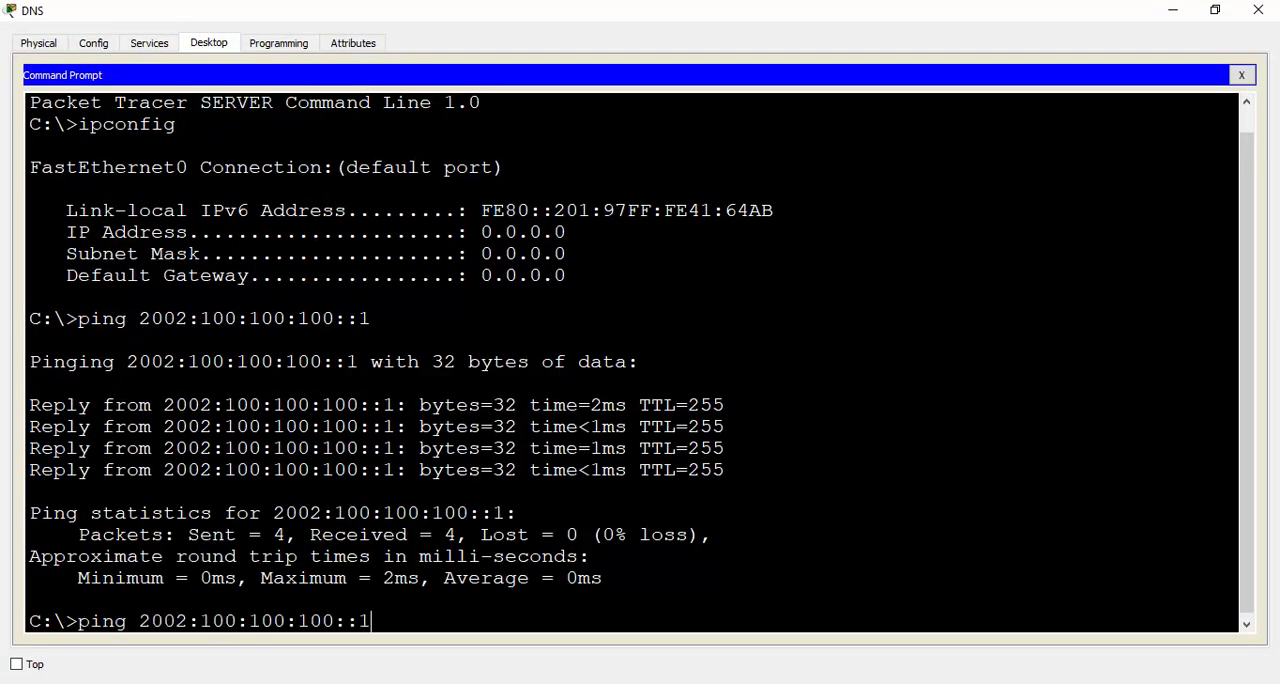
text(1)
key(Return)
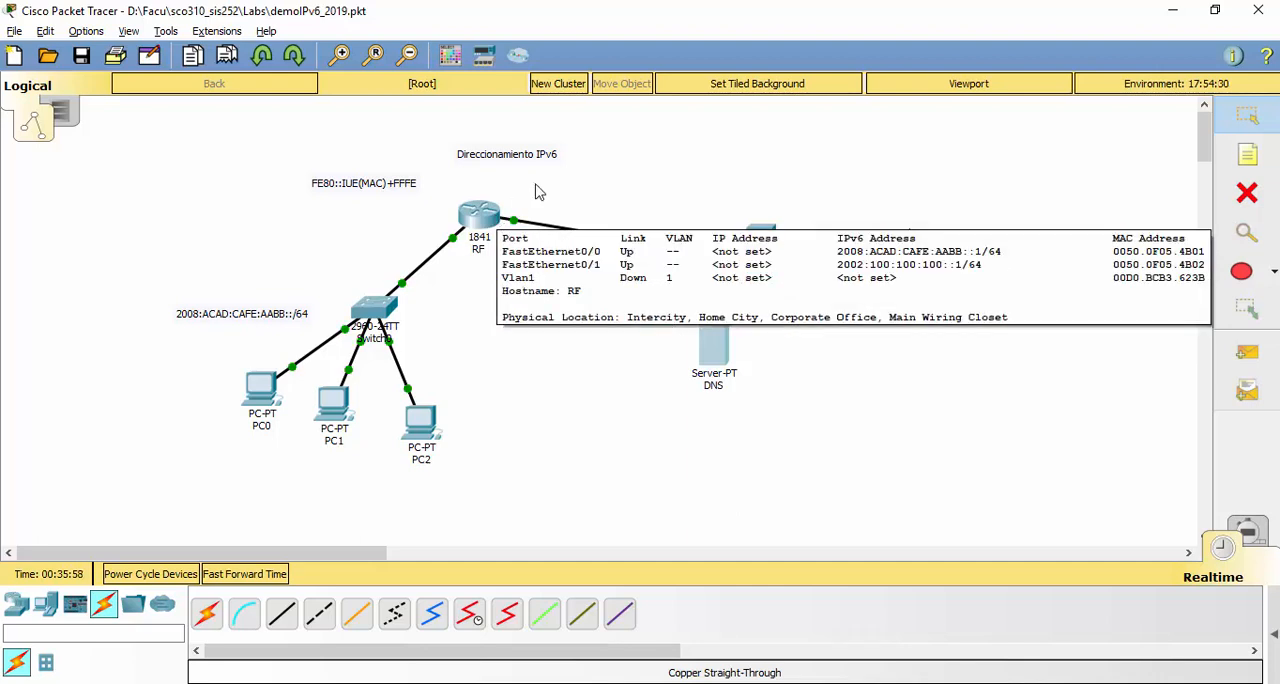
Set PC0's static IPv6 address to 2008:ACAD:CAFE:AABB::11 with prefix length 64, copying the prefix from the LAN label
double_click(266, 318)
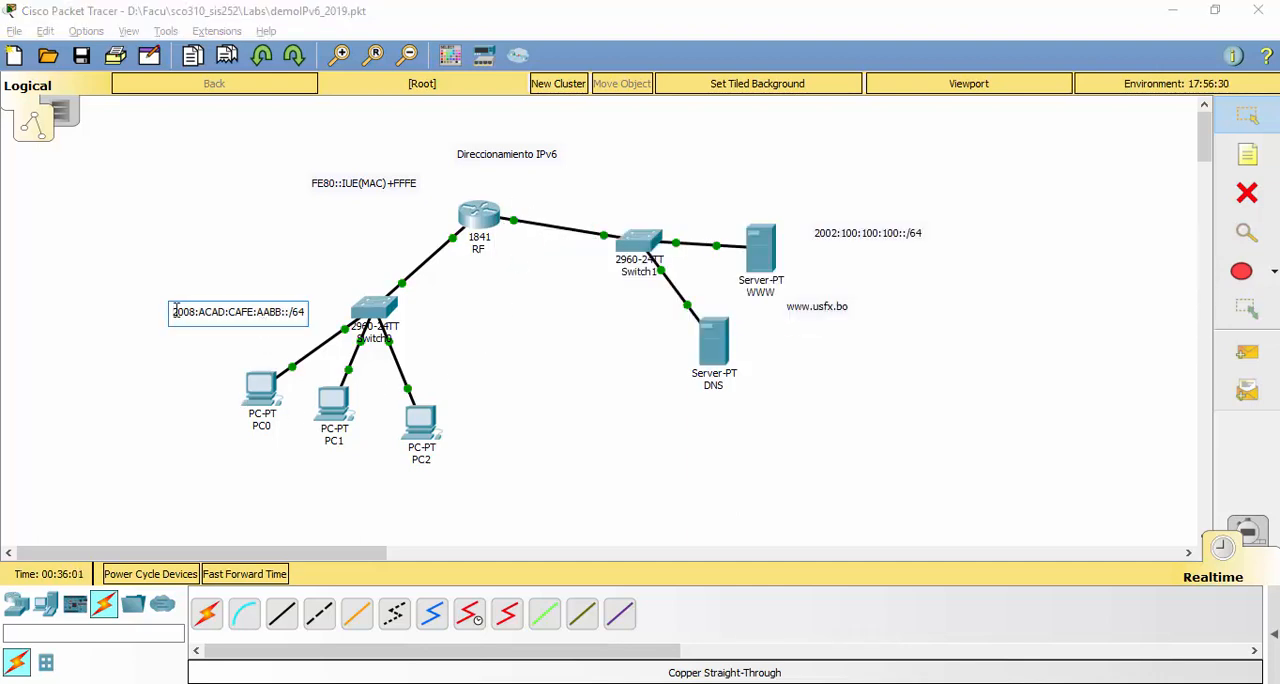
drag(176, 312, 293, 316)
key(ctrl+c)
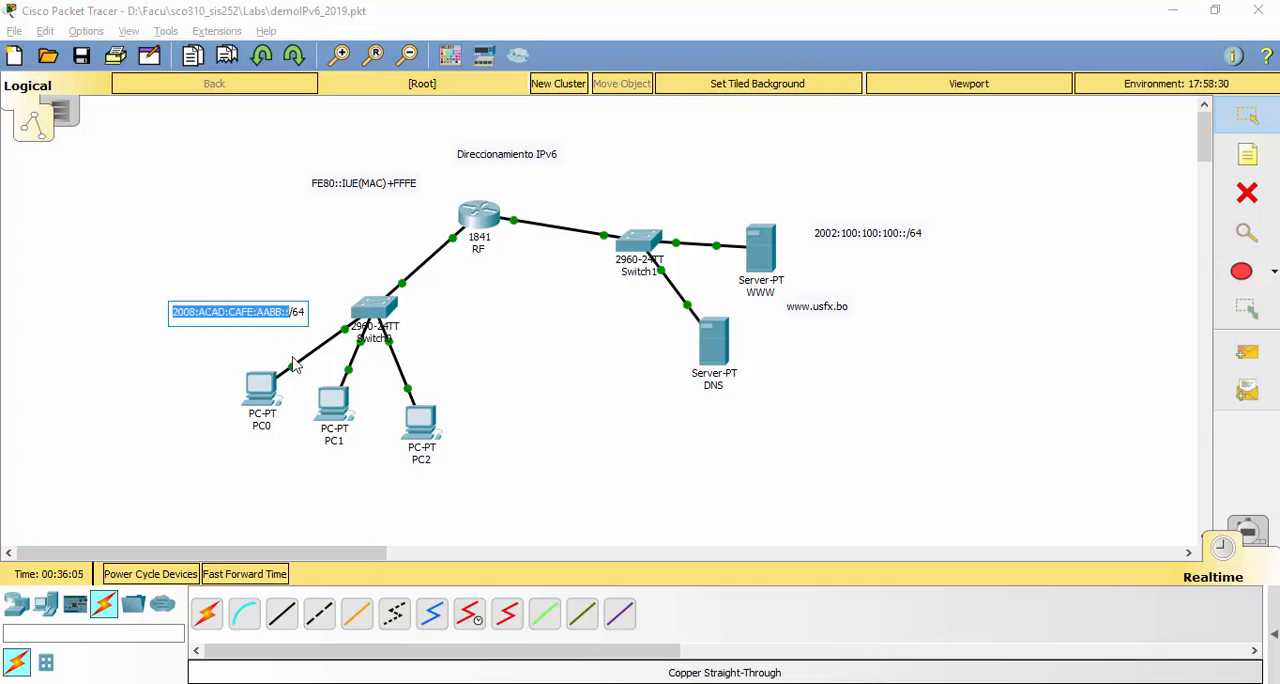
click(278, 395)
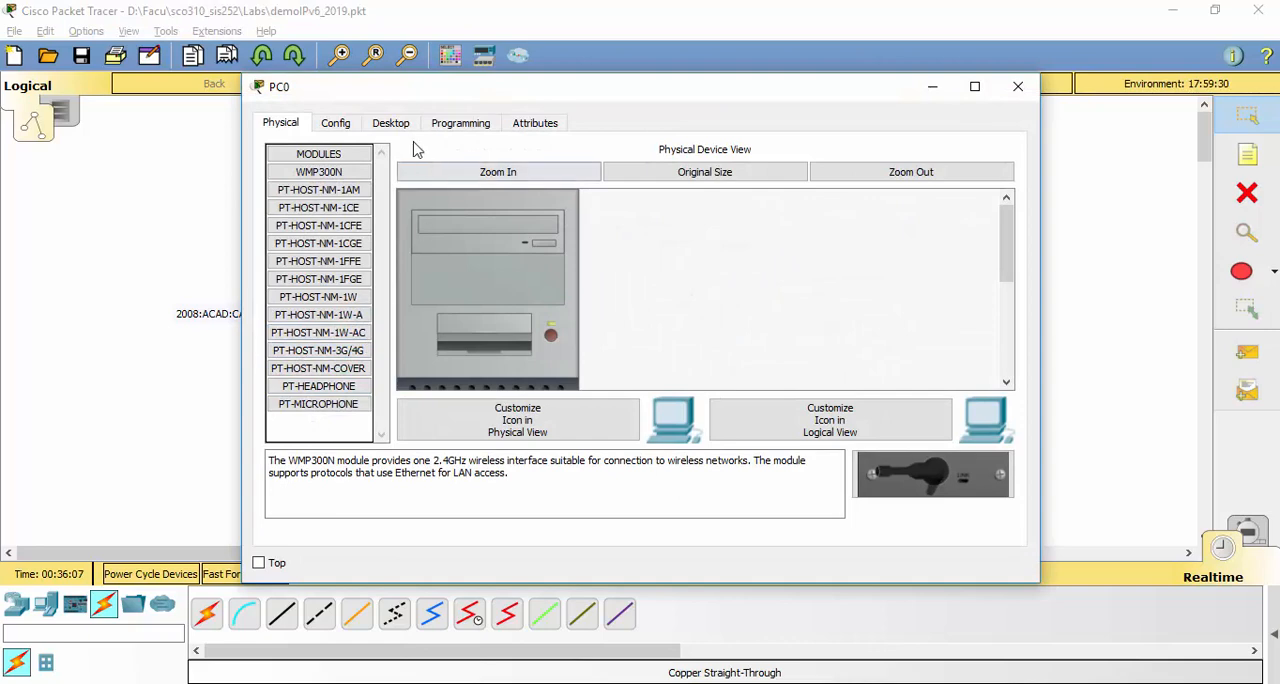
click(391, 123)
click(361, 226)
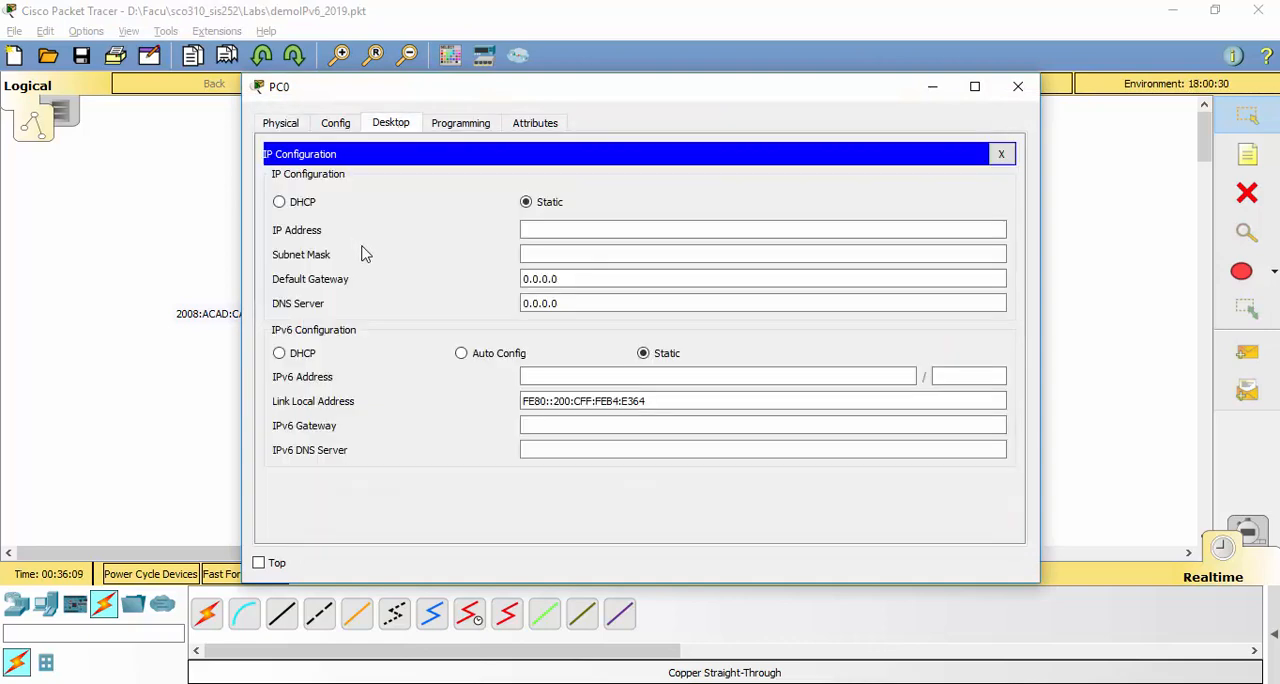
click(548, 377)
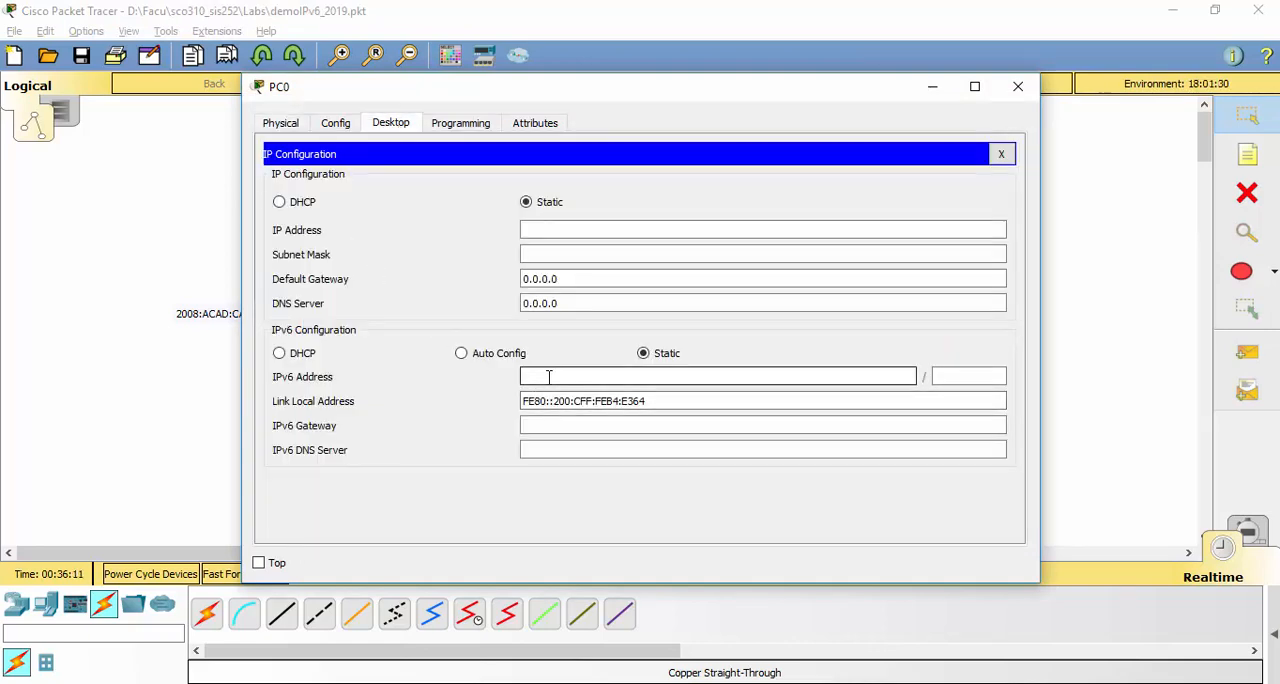
key(ctrl+v)
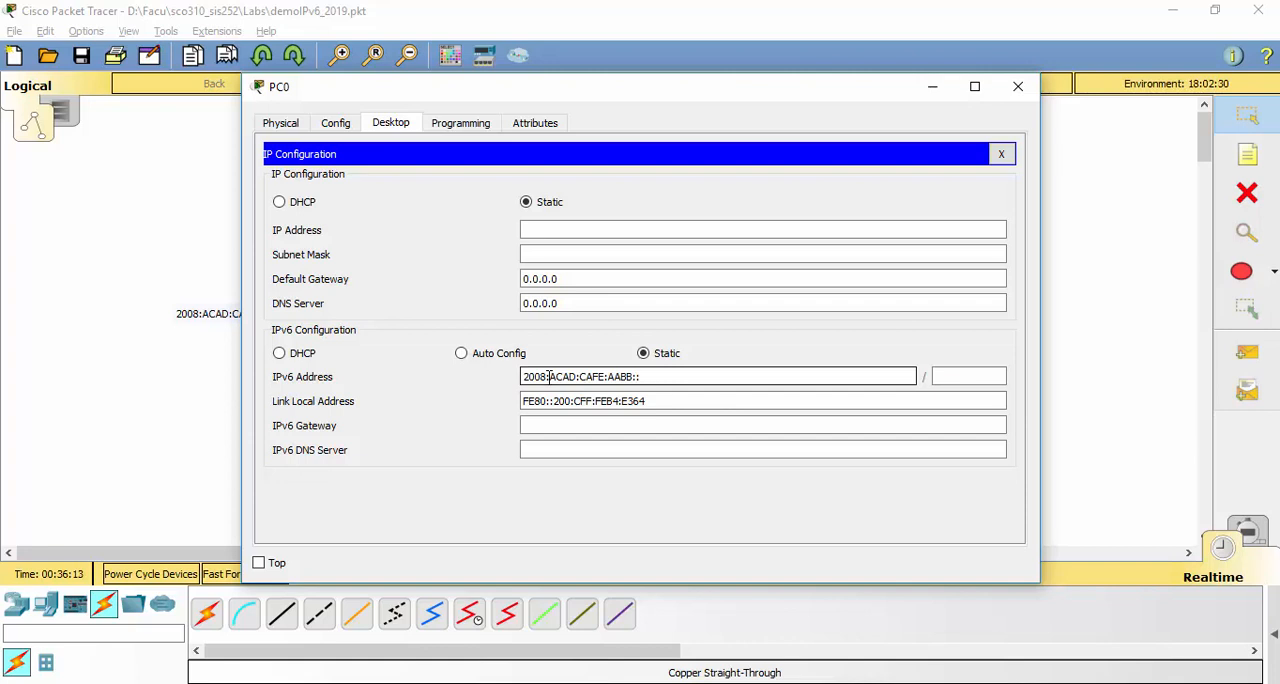
text(11)
click(970, 376)
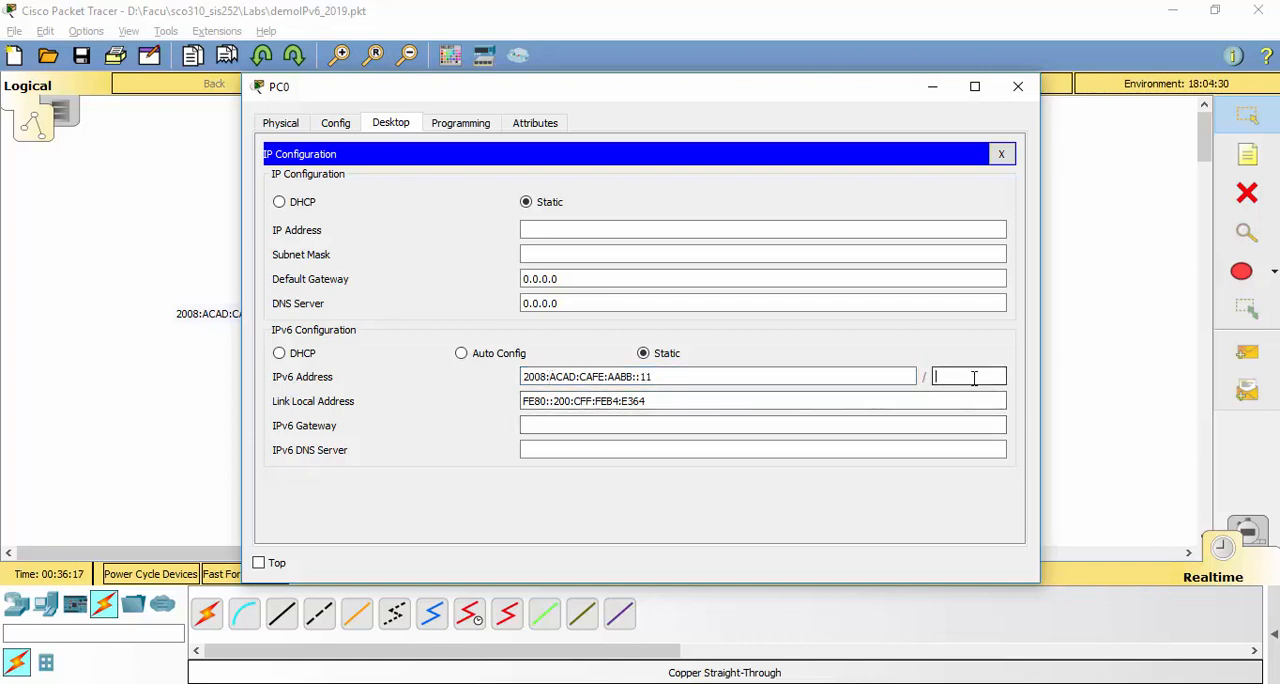
text(64)
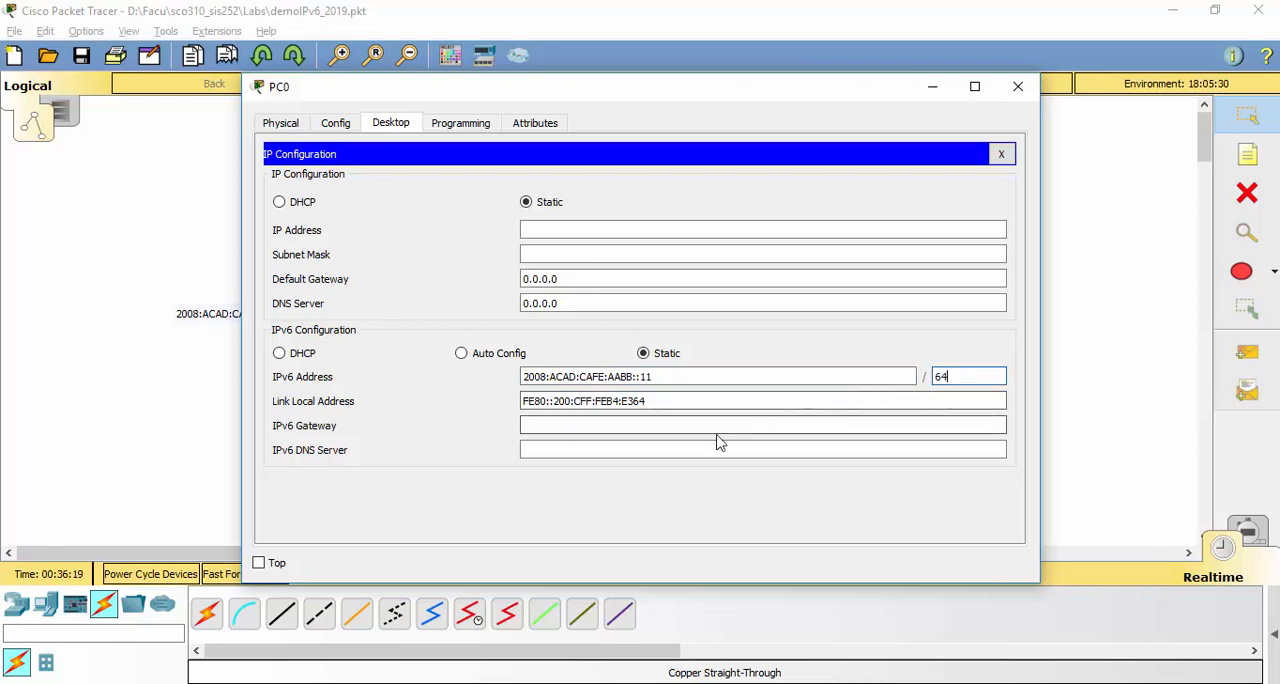
Enter a link-local address beginning with FE80 as PC0's IPv6 gateway
click(666, 420)
text(F)
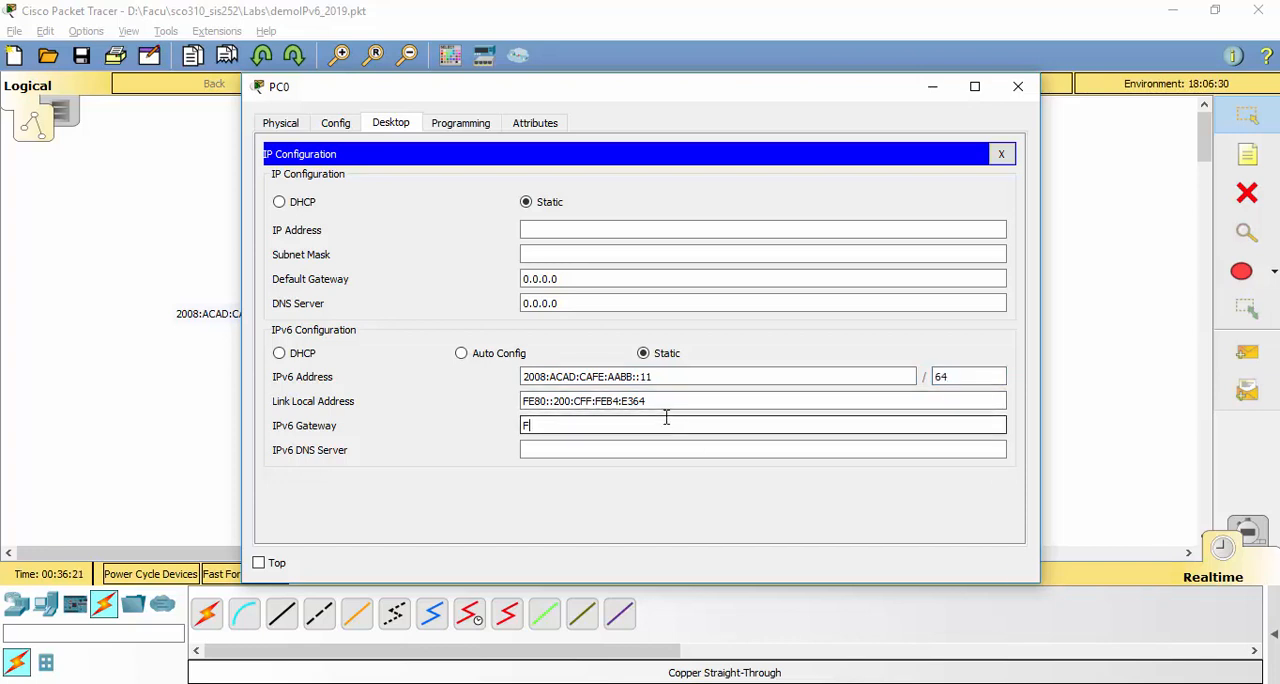
text(E80::1)
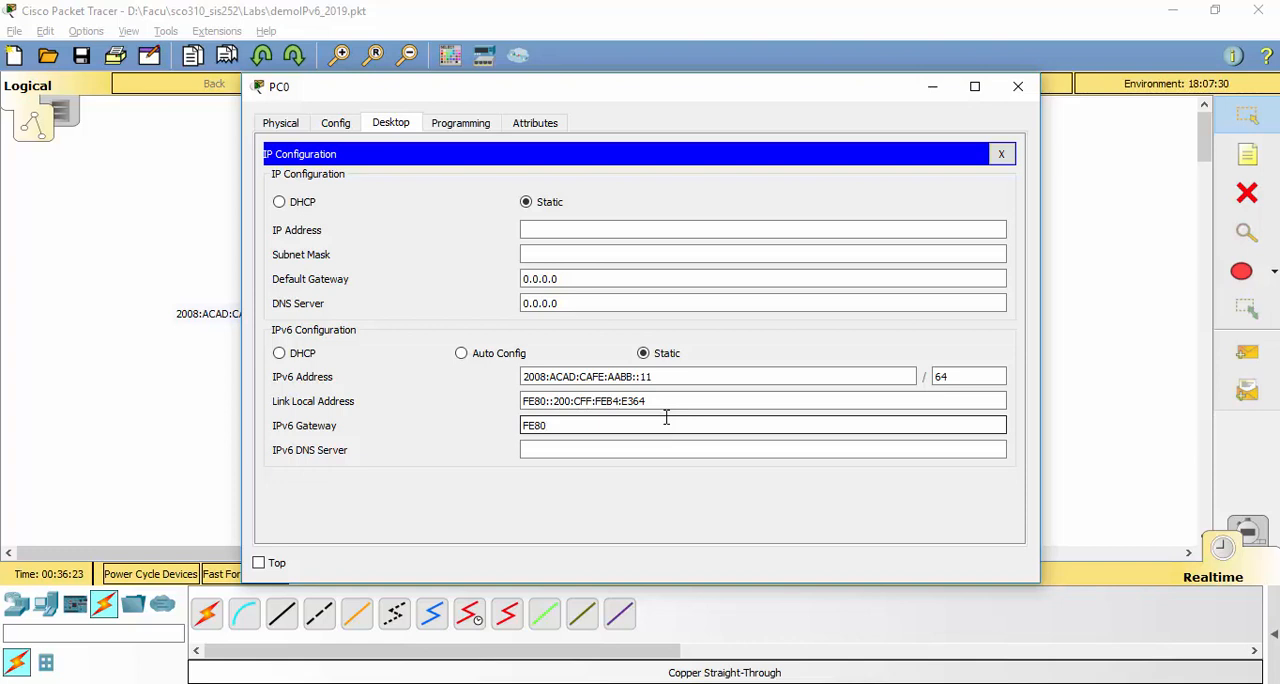
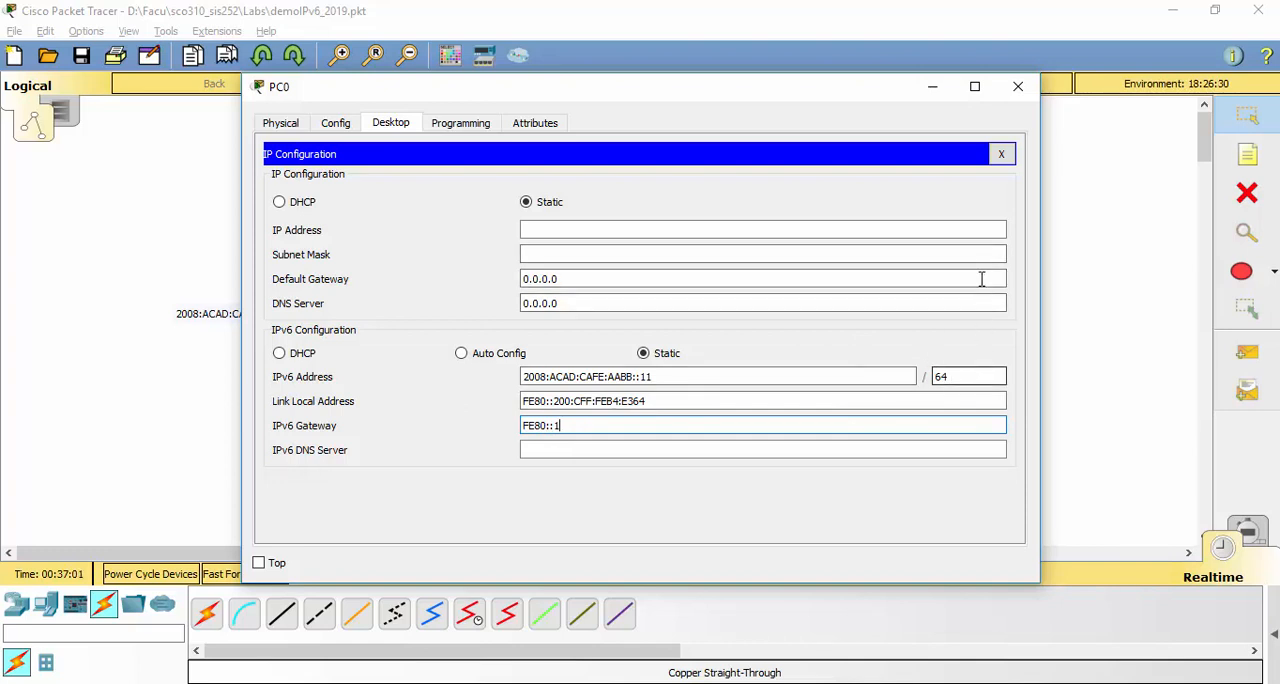
Set PC0's IPv6 DNS server to 2002:100:100:100::10, copying the prefix from the server network label
click(594, 451)
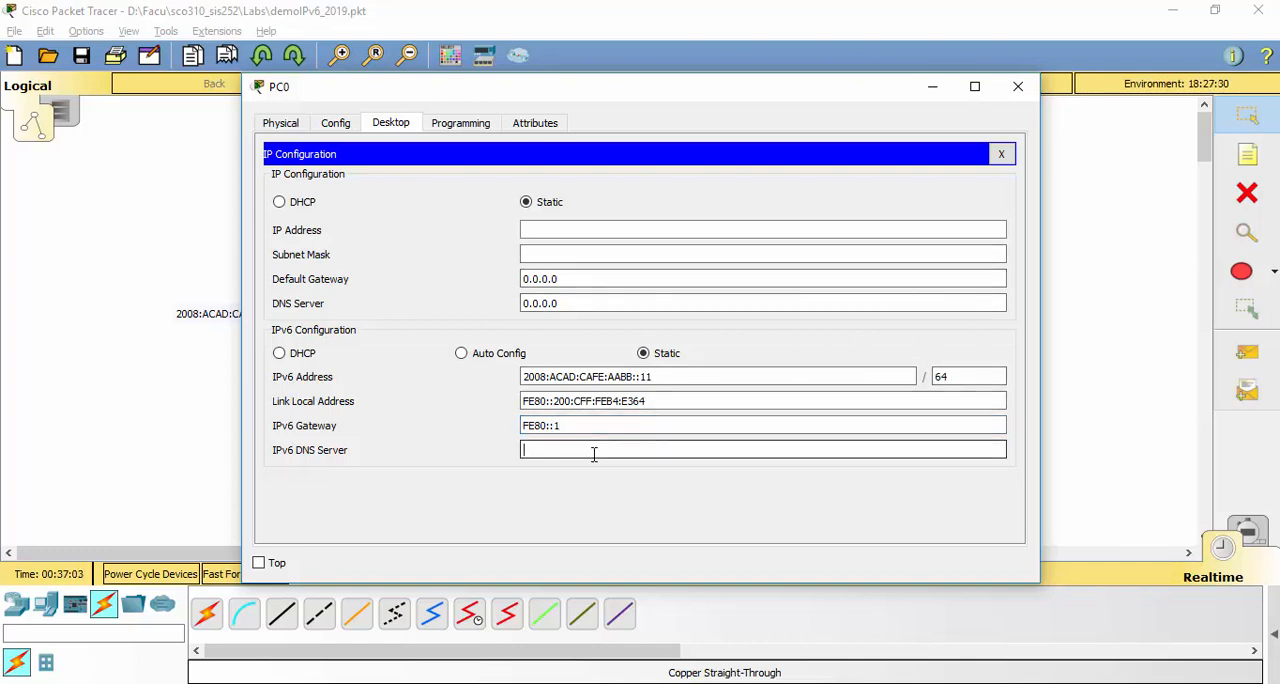
key(alt+Tab)
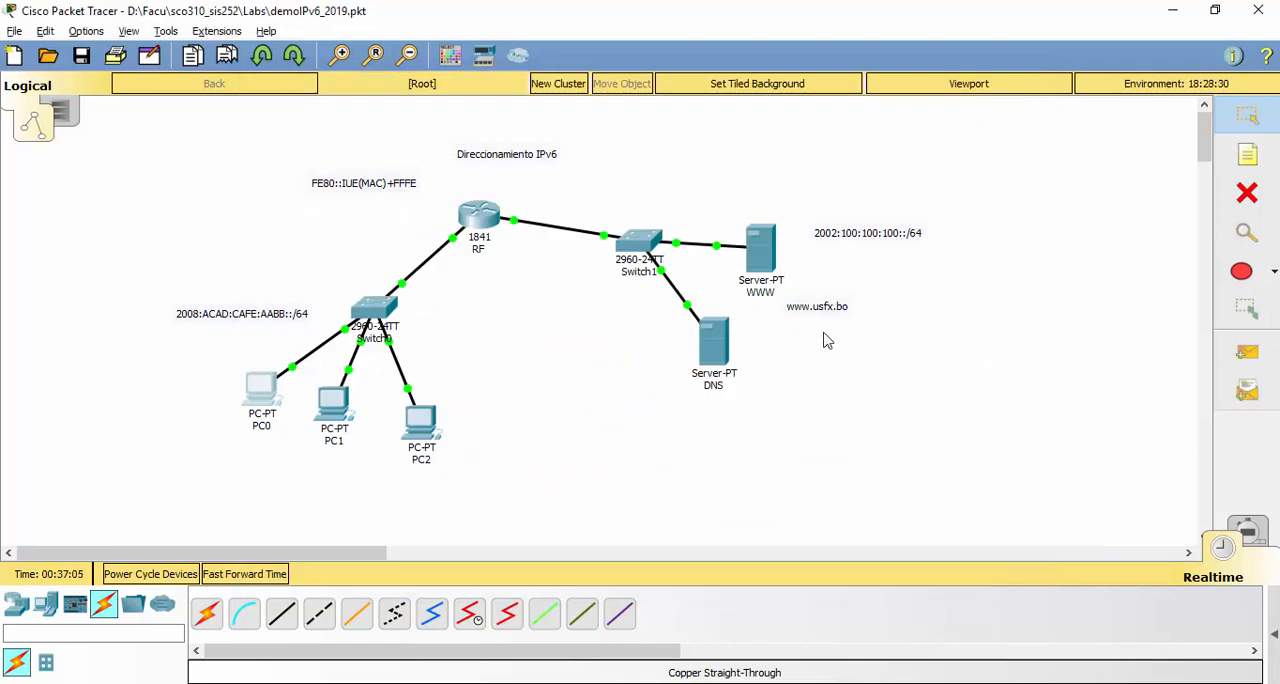
double_click(855, 240)
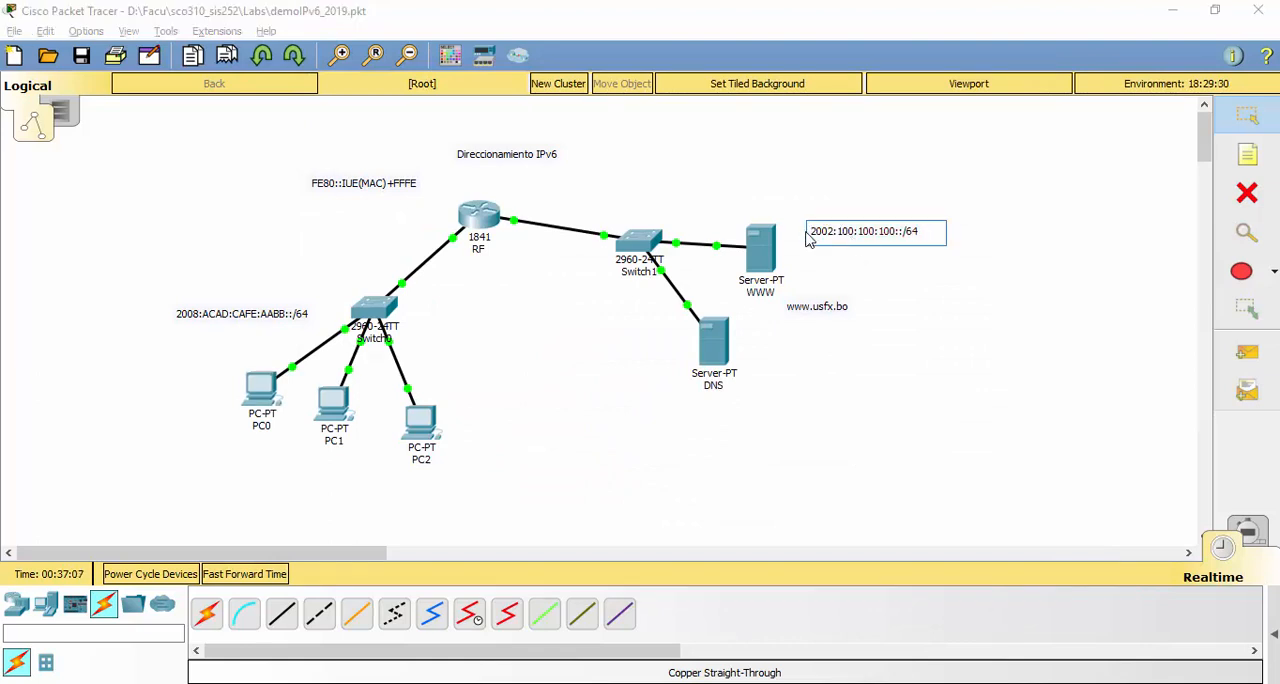
drag(810, 232, 903, 235)
key(ctrl+c)
key(alt+Tab)
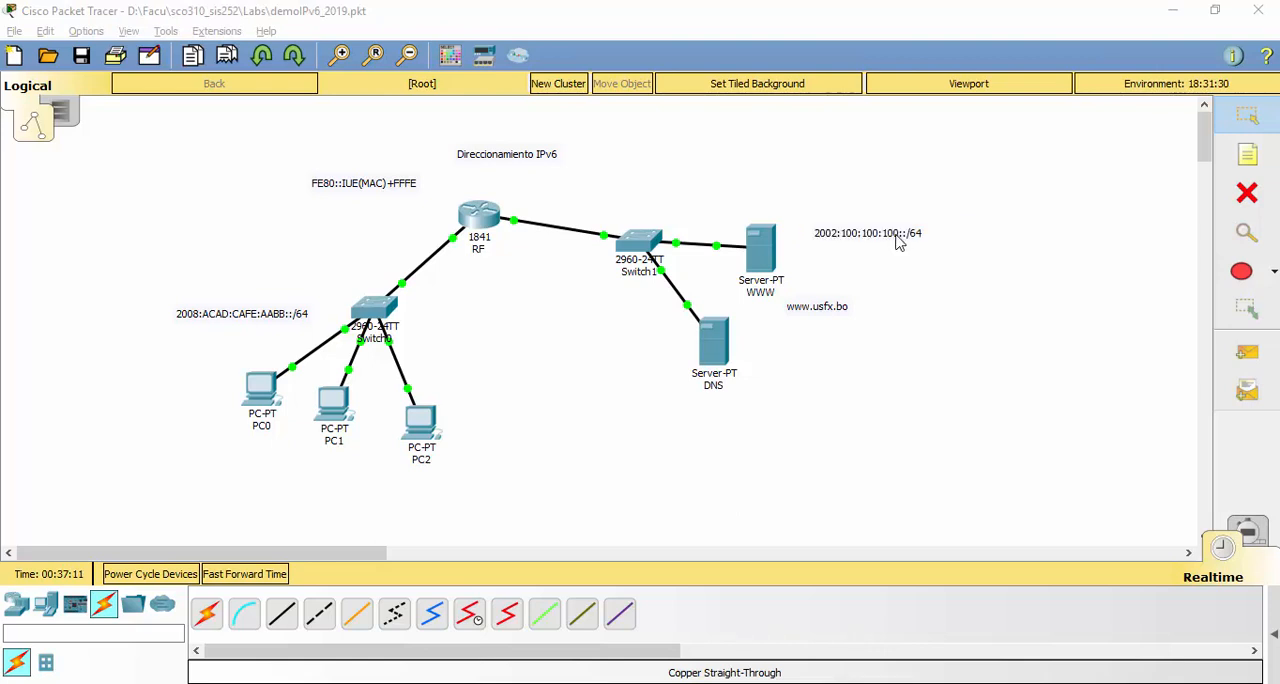
key(ctrl+v)
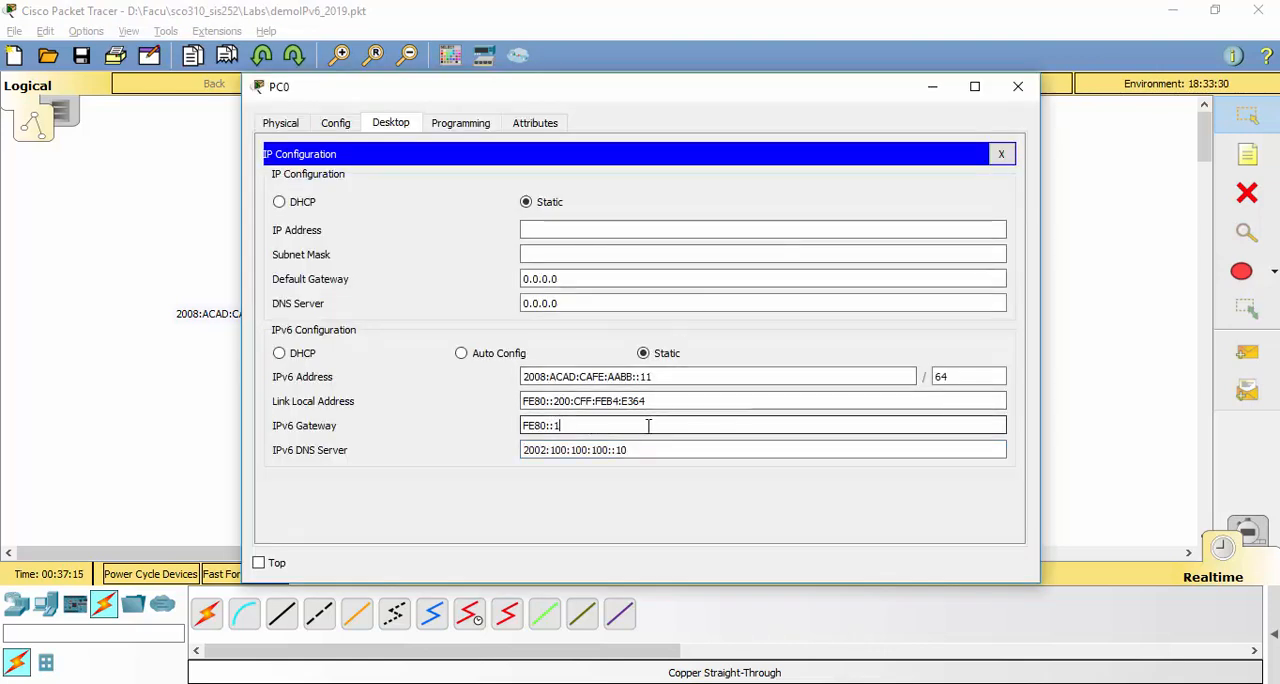
click(669, 378)
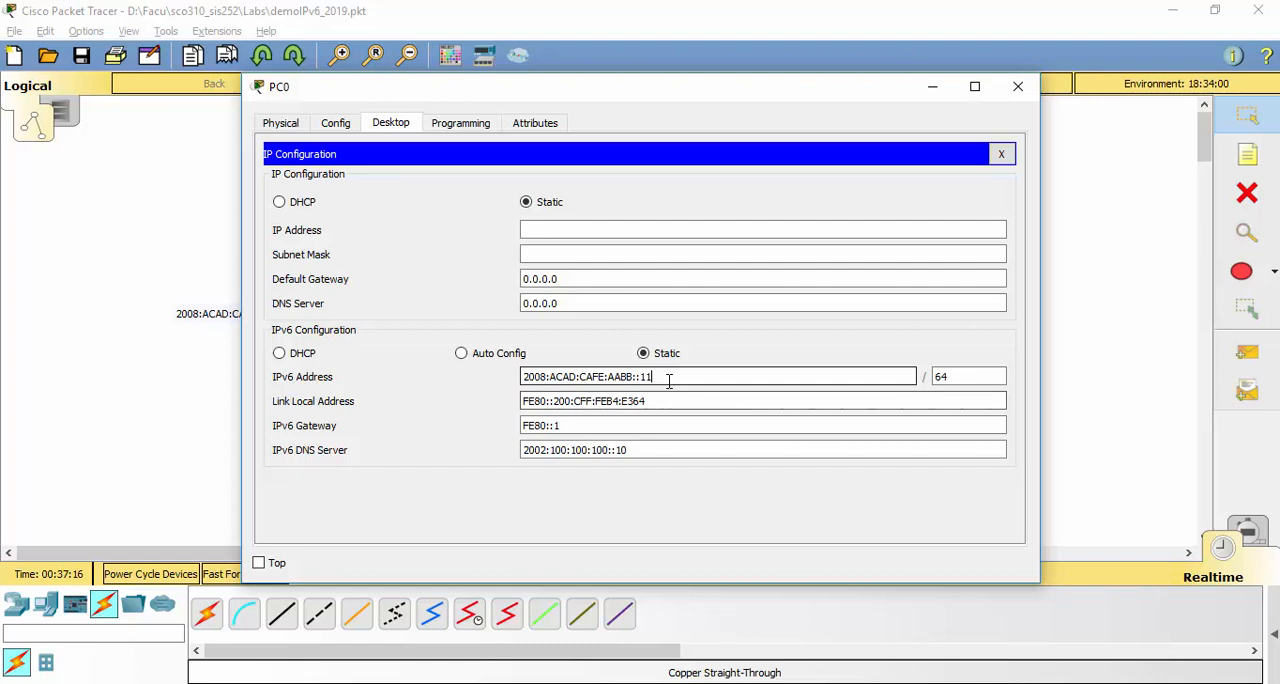
double_click(535, 427)
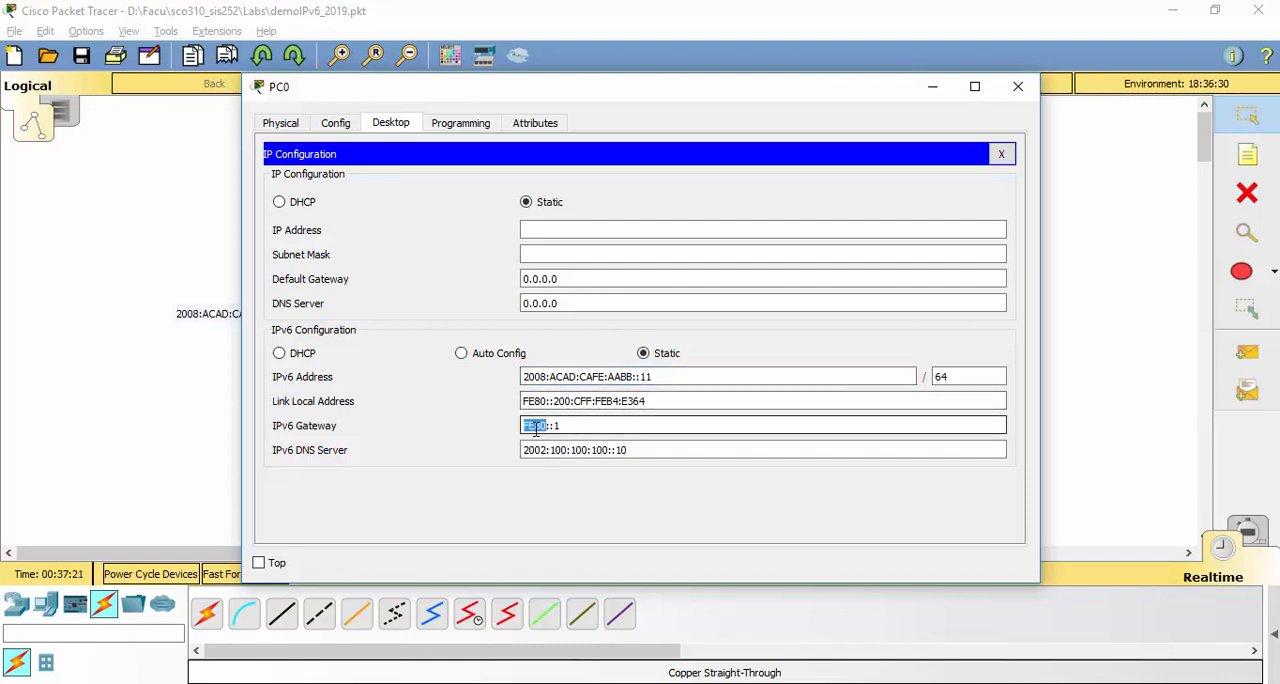
click(557, 450)
double_click(557, 450)
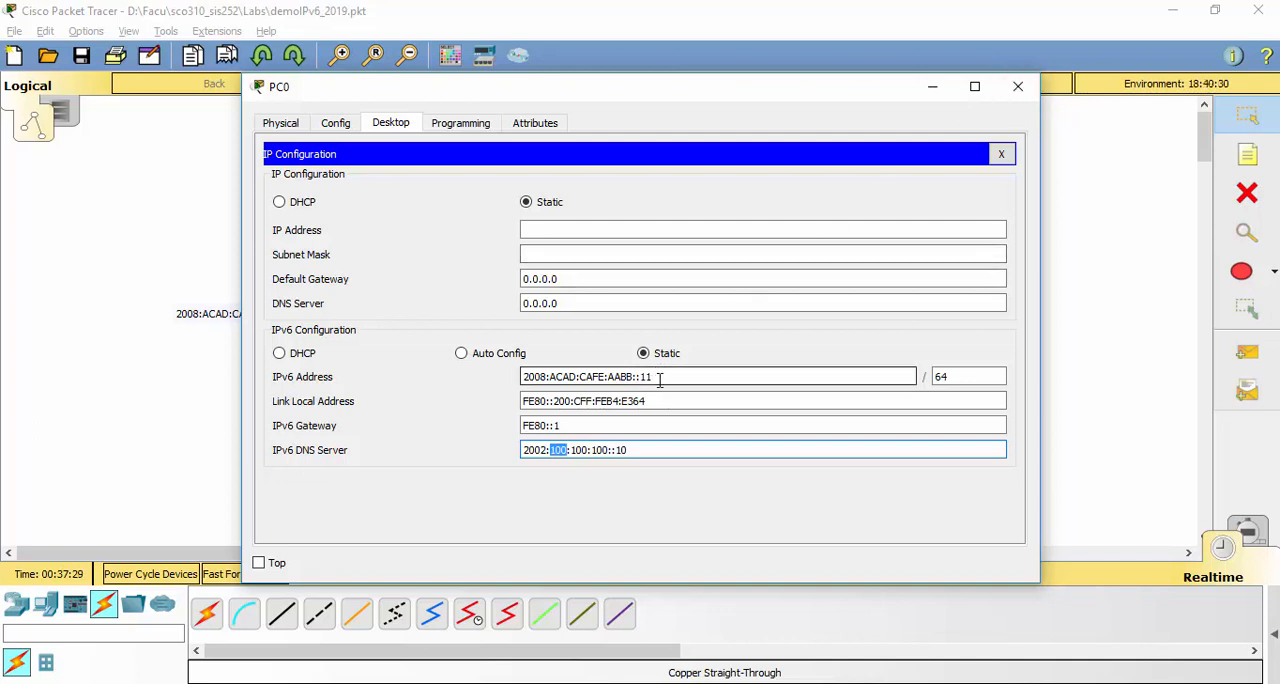
Set PC1's static IPv6 address to 2008:ACAD:CAFE:AABB::12 with prefix length 64, adapting a copy of PC0's address
drag(652, 377, 490, 394)
key(ctrl+c)
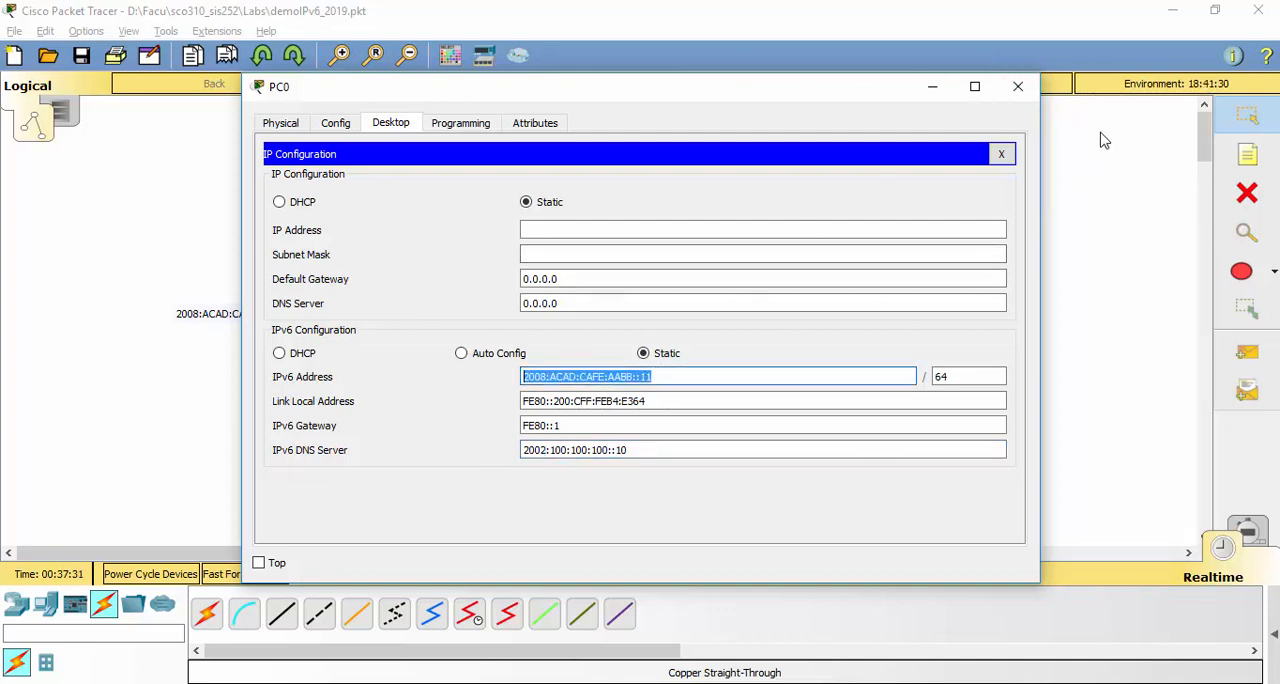
click(1018, 87)
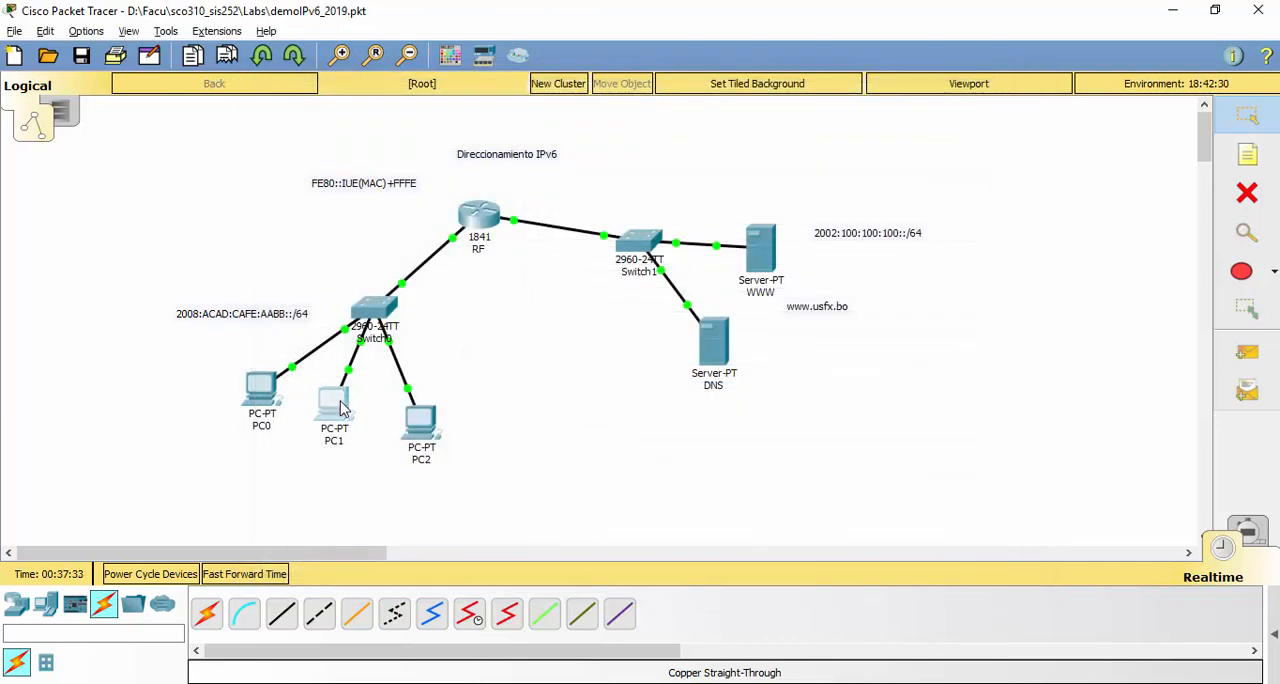
click(333, 402)
click(391, 122)
click(333, 190)
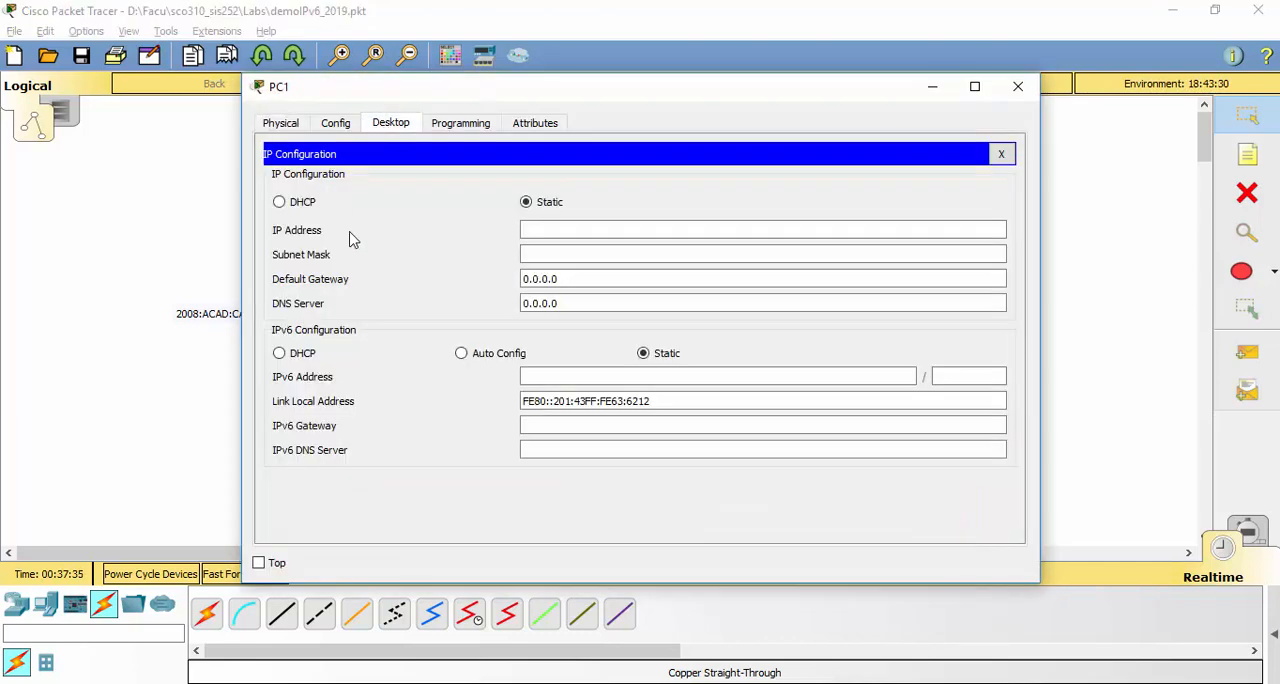
click(594, 376)
key(ctrl+v)
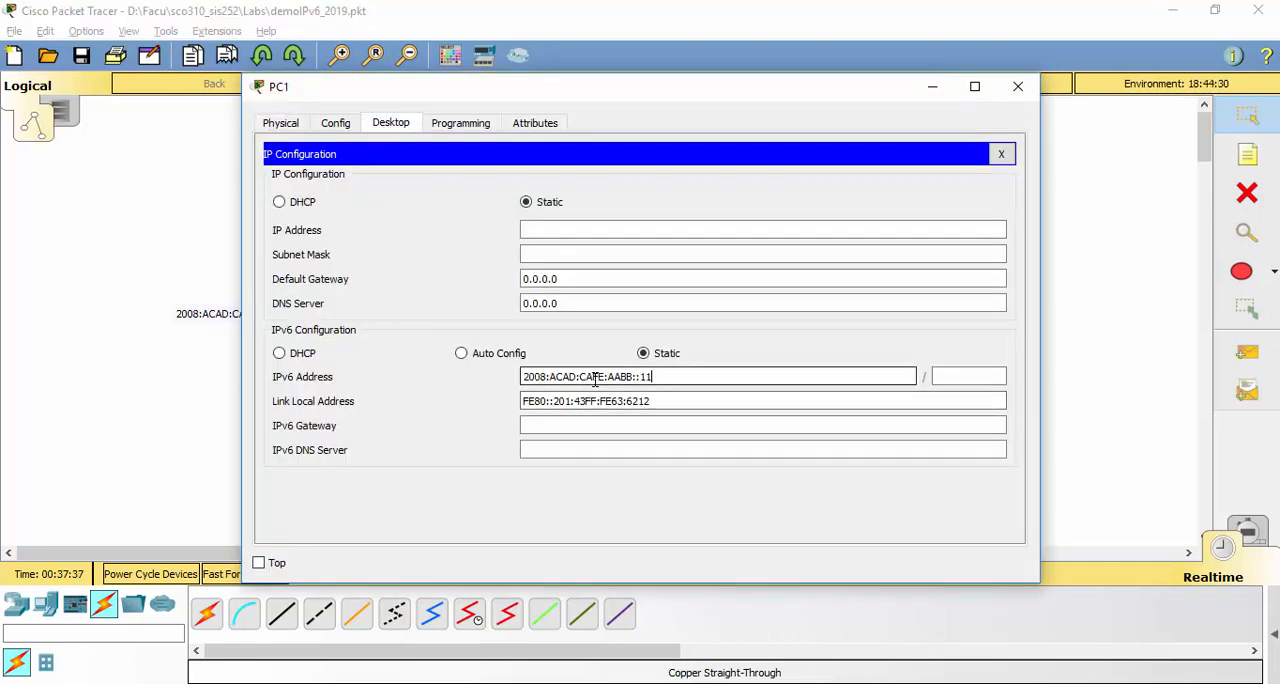
key(BackSpace)
text(2)
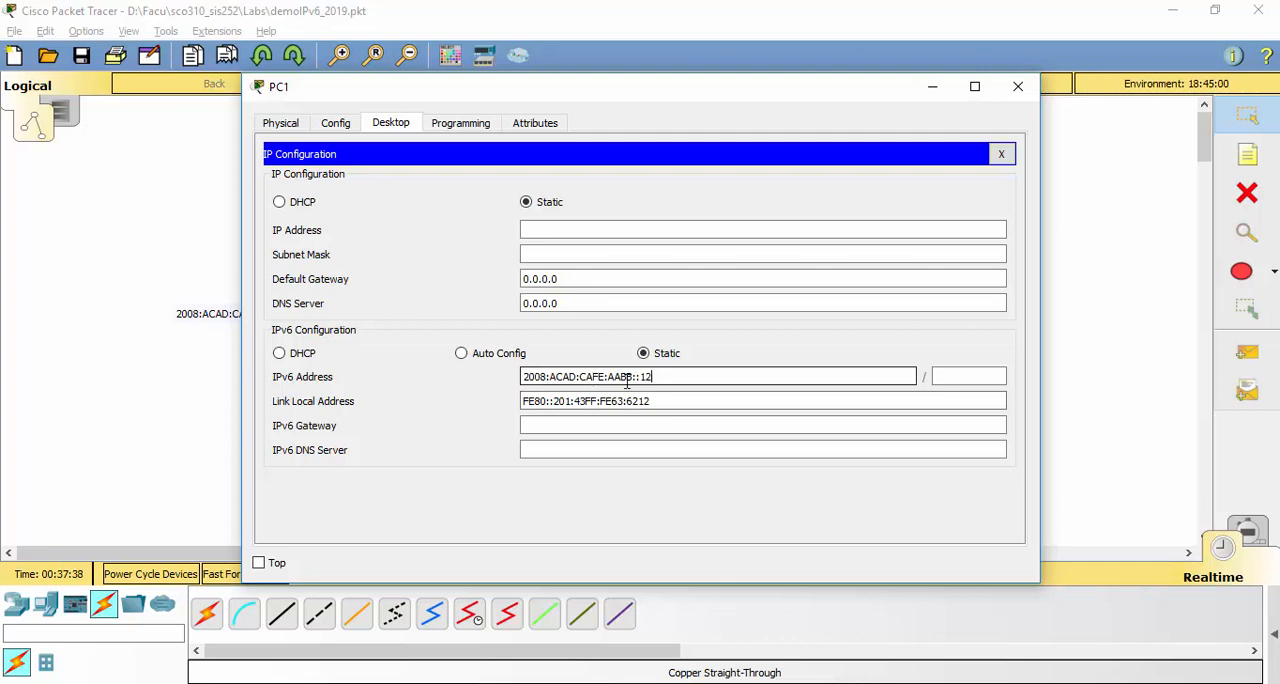
click(968, 377)
text(64)
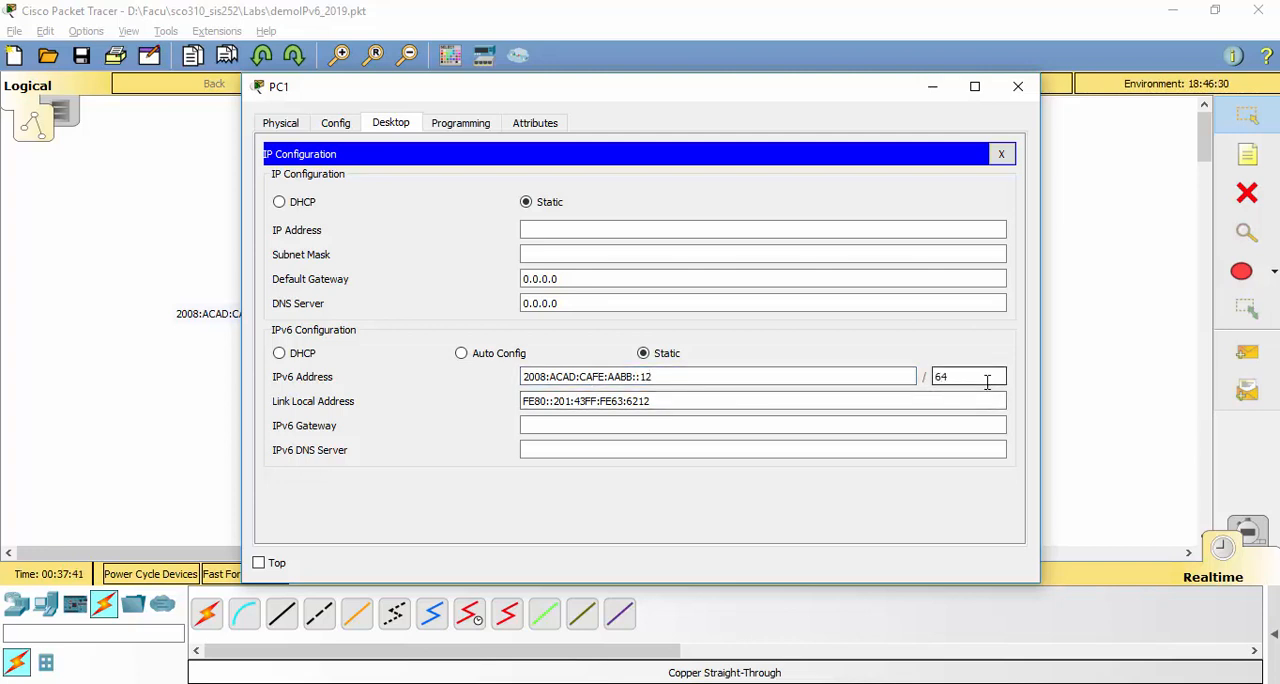
Set PC1's IPv6 gateway to the link-local address FE80::1
click(970, 424)
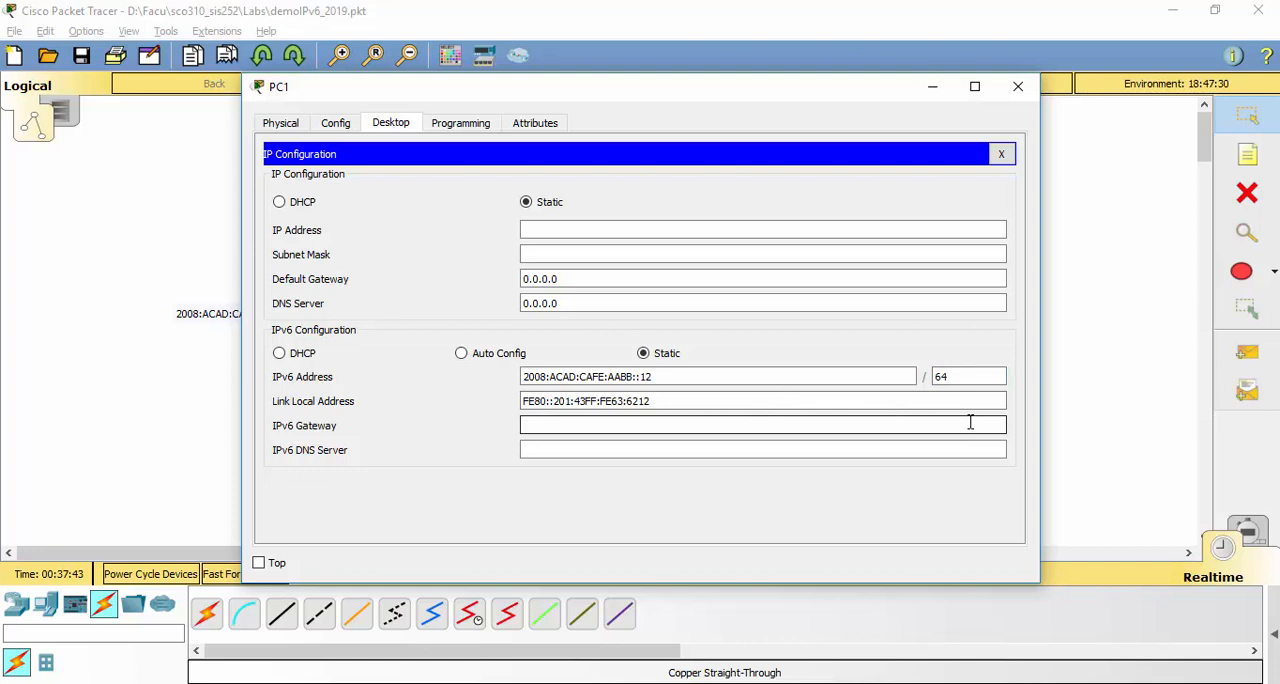
text(FE80::1)
Set PC1's IPv6 DNS server to 2002:100:100:100::10 using the server network label's prefix, and close PC1
click(831, 446)
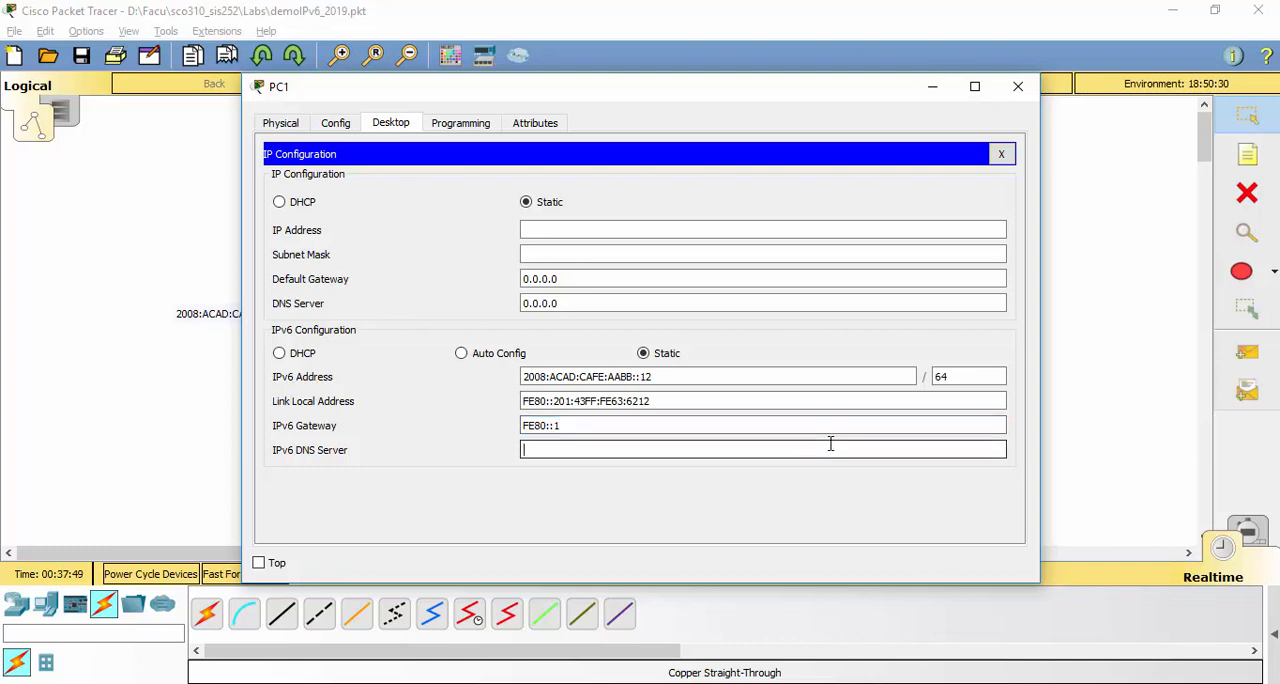
click(1018, 87)
click(863, 234)
click(863, 234)
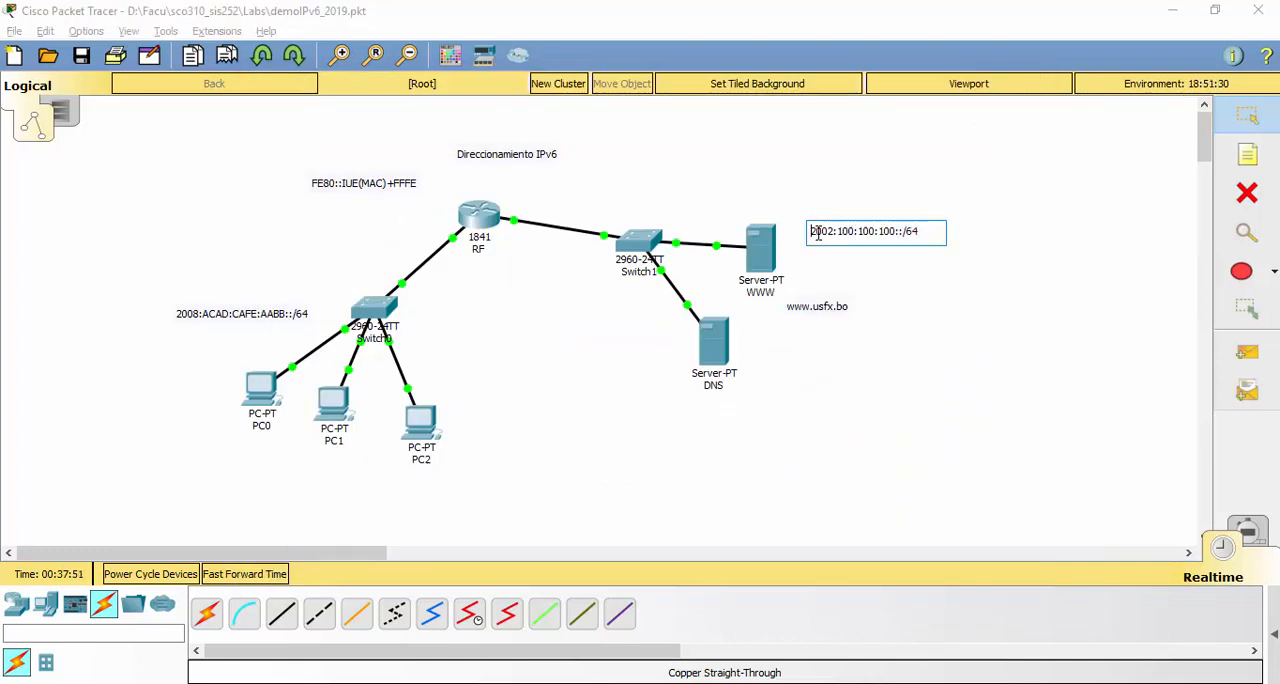
drag(810, 231, 905, 229)
key(ctrl+c)
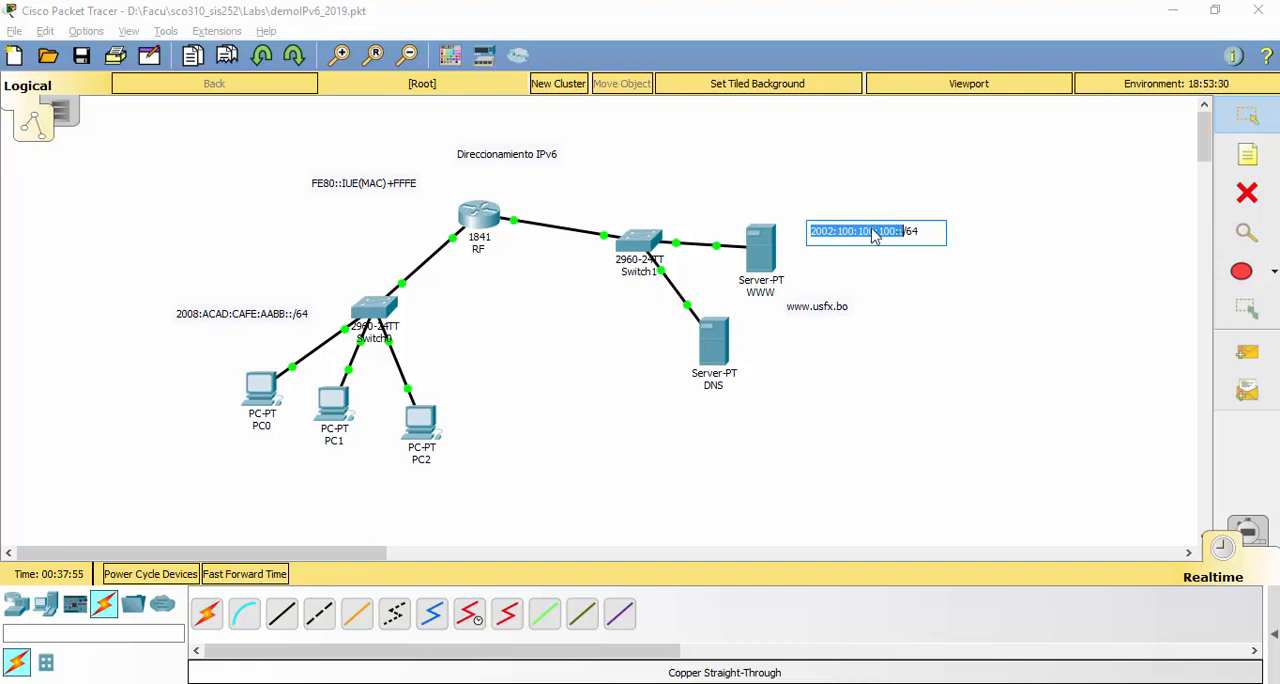
key(alt+Tab)
key(ctrl+v)
text(10)
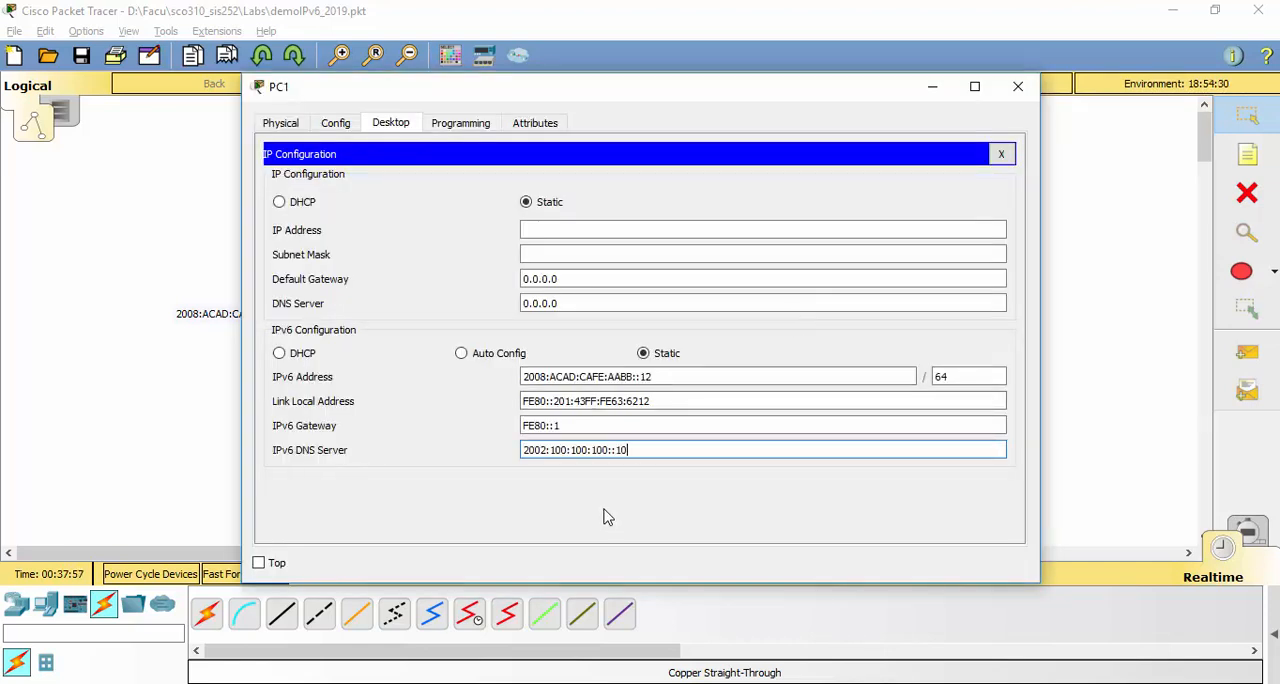
click(1018, 86)
Open PC2's IP configuration and set its IPv6 DNS server to 2002:100:100:100::10
click(423, 425)
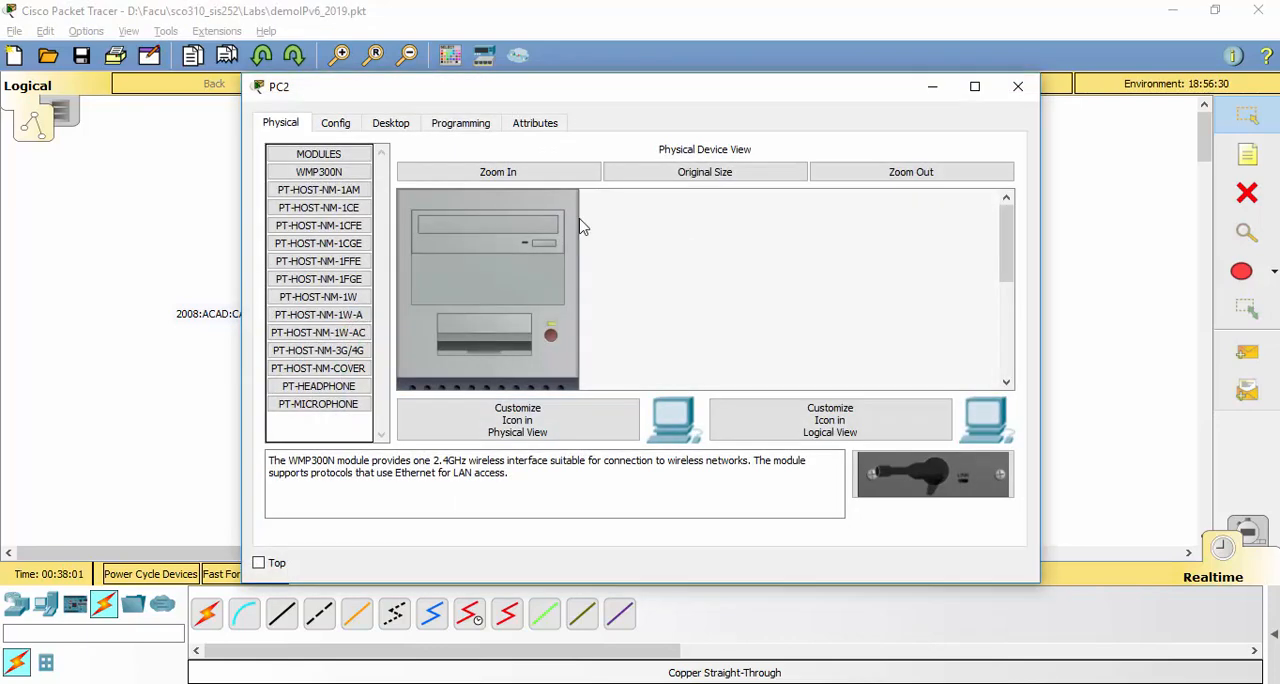
click(391, 123)
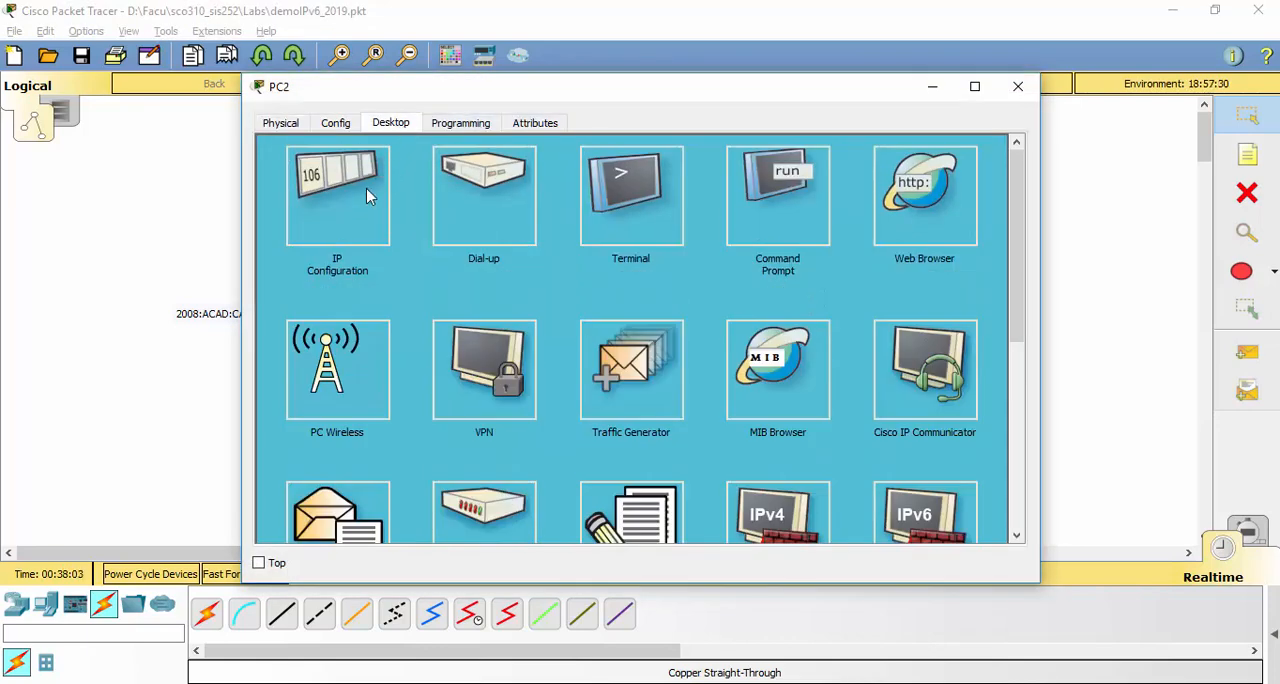
click(372, 198)
click(546, 449)
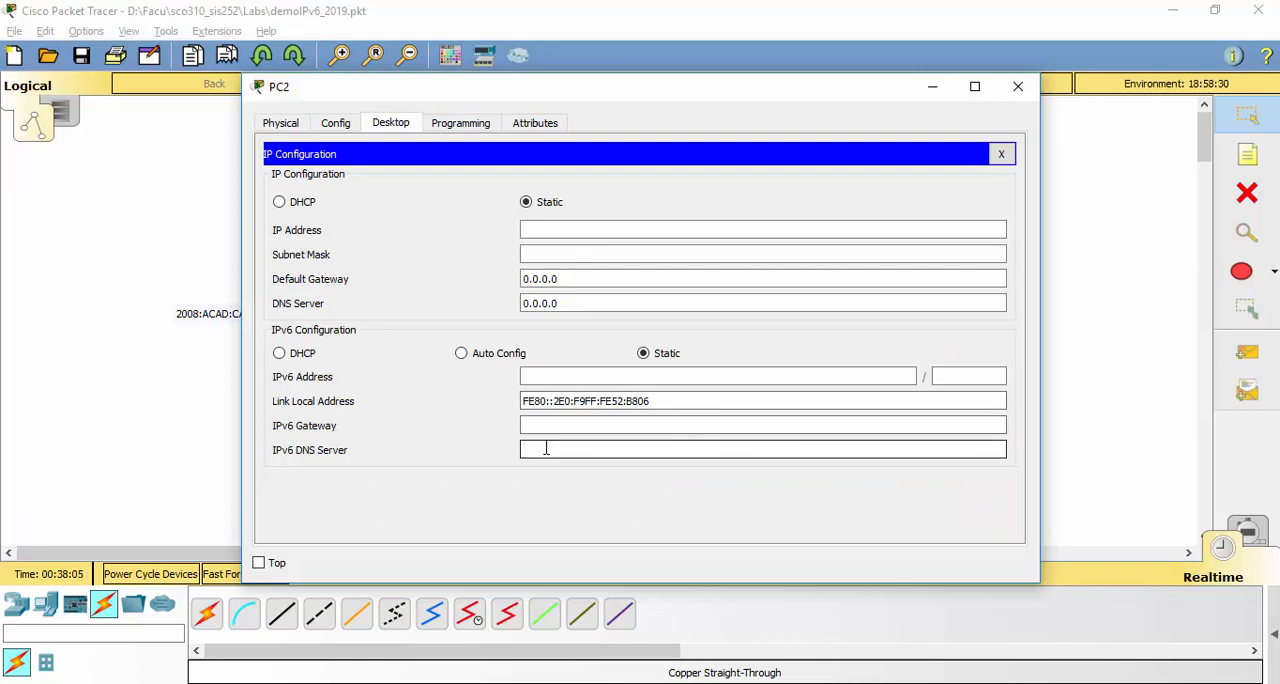
key(ctrl+v)
text(10)
Set PC2's IPv6 gateway to 2008:ACAD:CAFE:AABB::1, copying the prefix from the LAN label
click(588, 425)
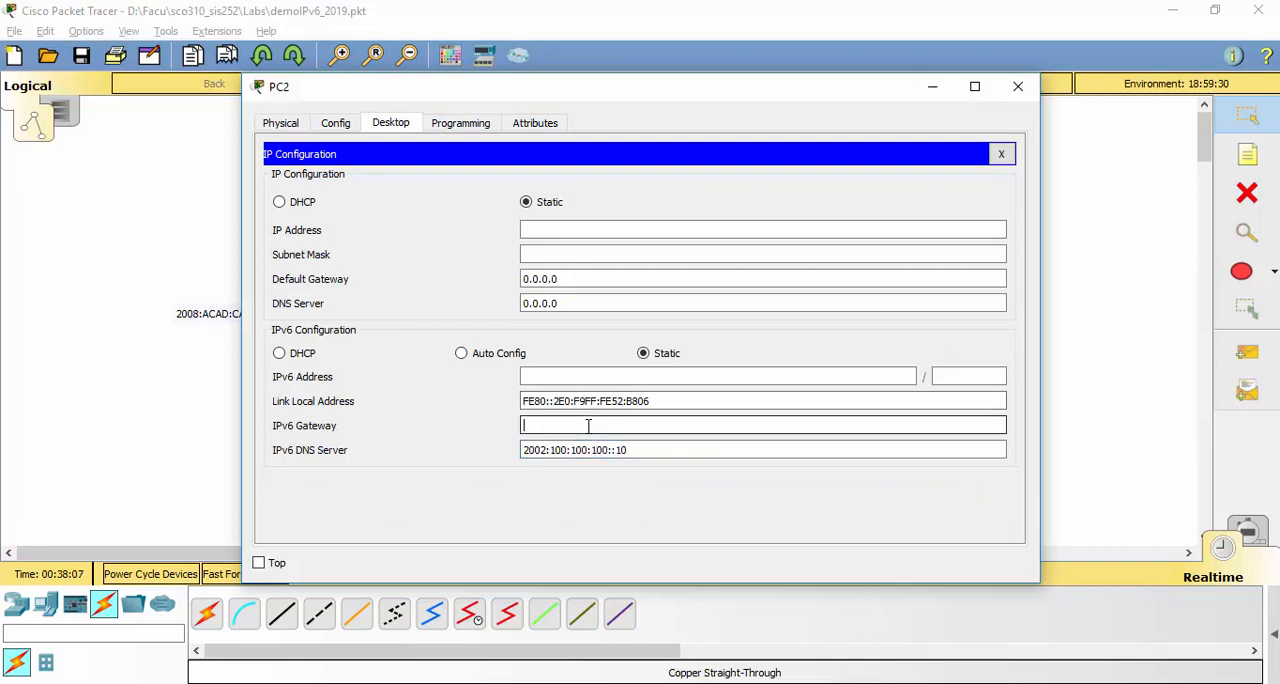
key(alt+Tab)
click(246, 316)
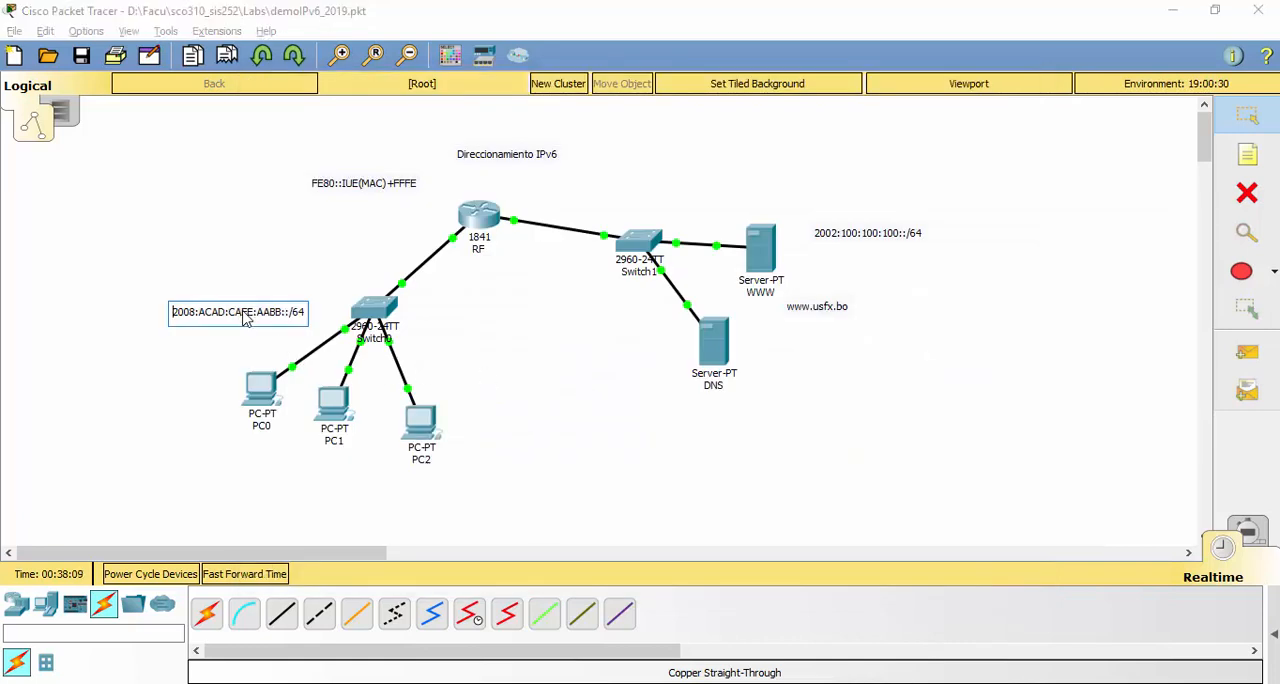
drag(174, 314, 291, 316)
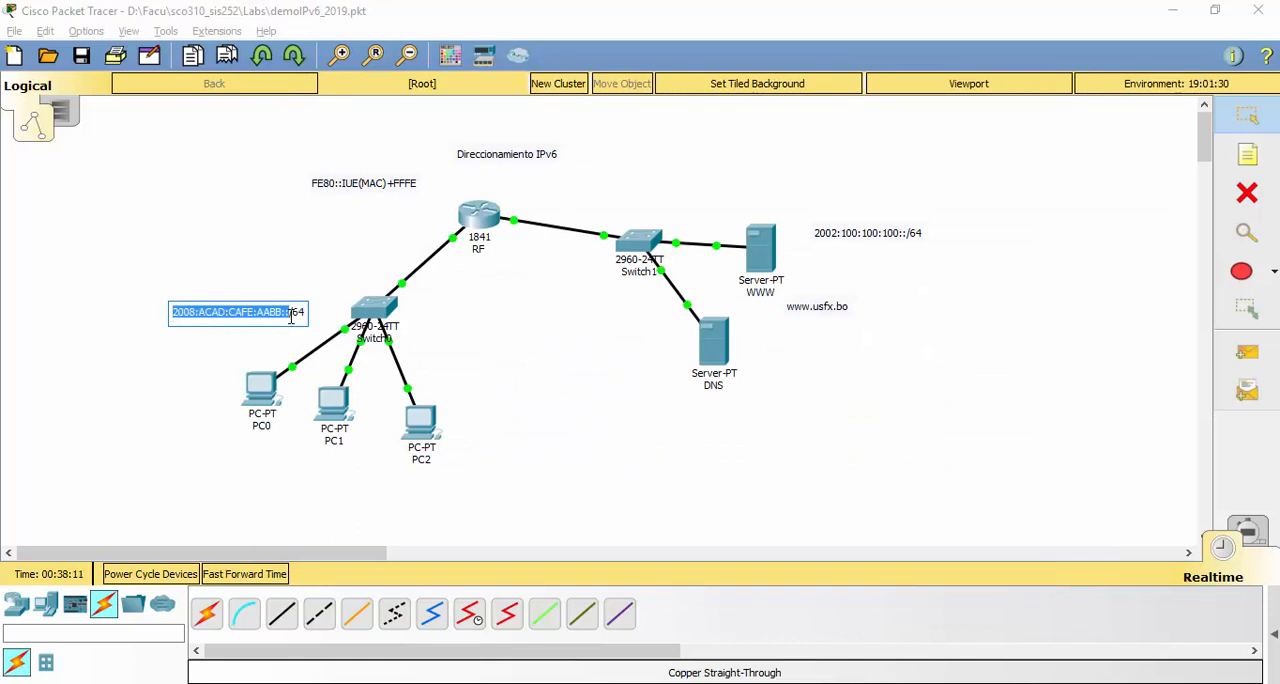
key(ctrl+c)
key(alt+Tab)
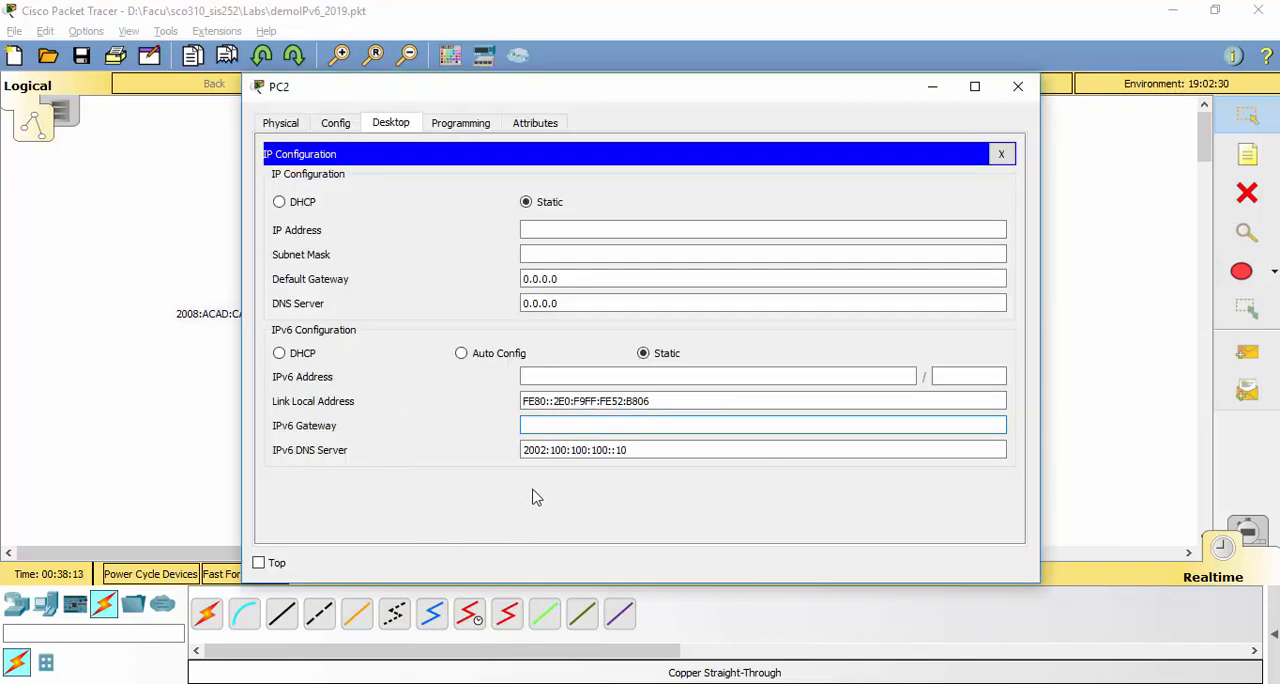
key(ctrl+v)
text(1)
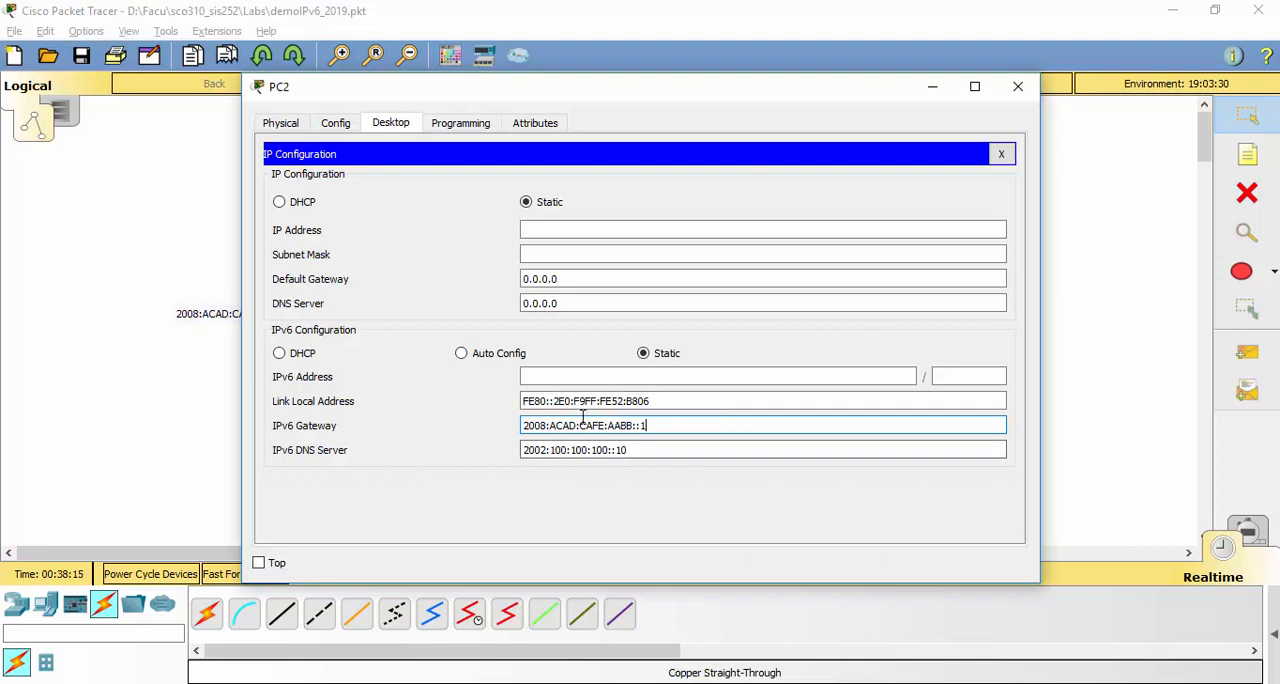
Set PC2's static IPv6 address to 2008:ACAD:CAFE:AABB::13 with prefix length 64 and close its IP configuration
click(578, 375)
key(ctrl+v)
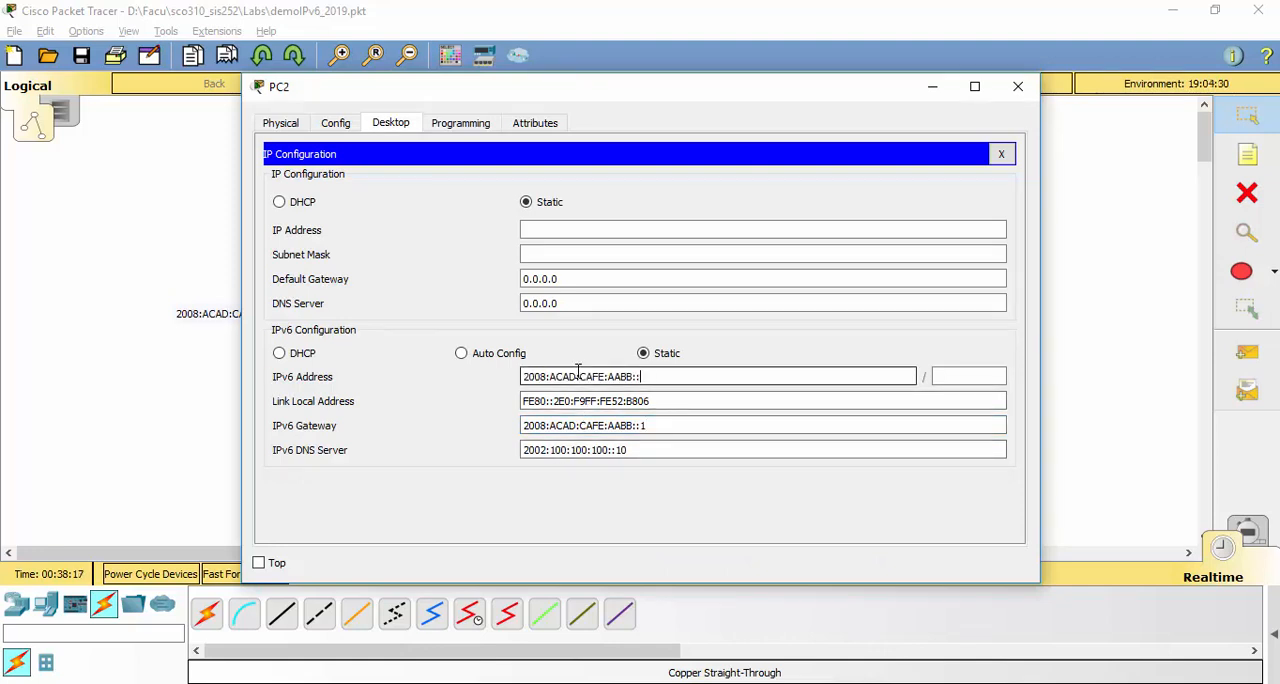
click(645, 424)
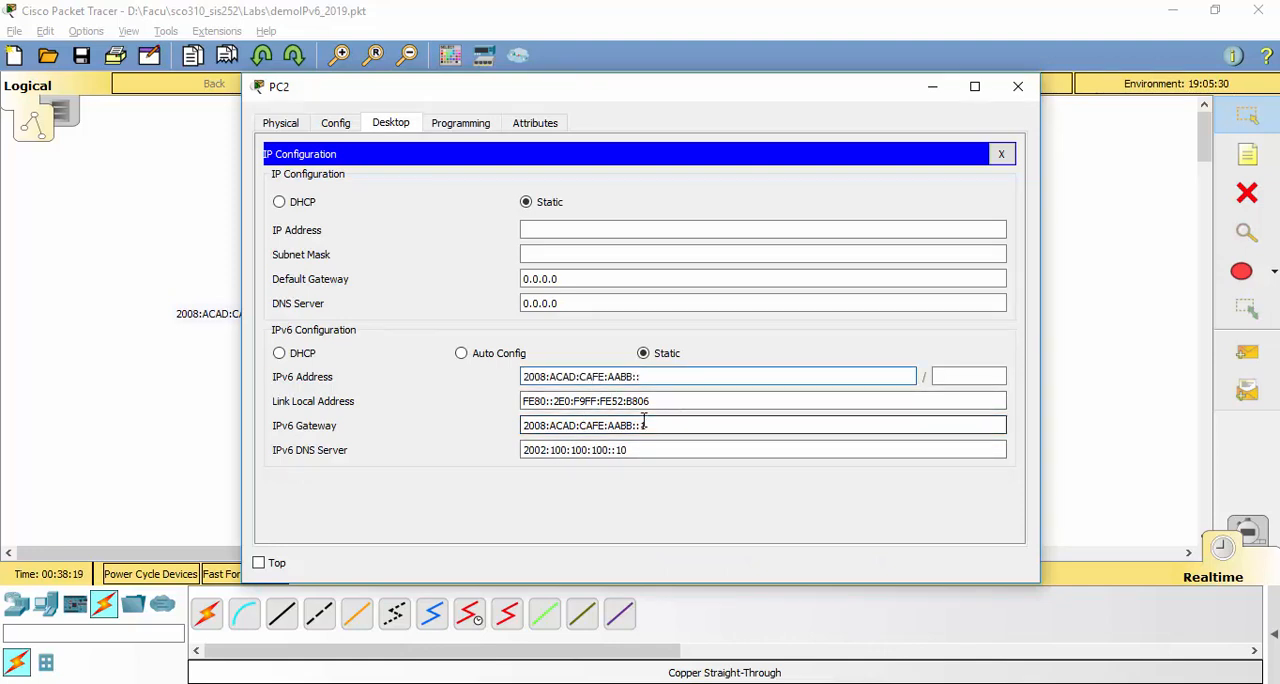
text(13)
click(687, 430)
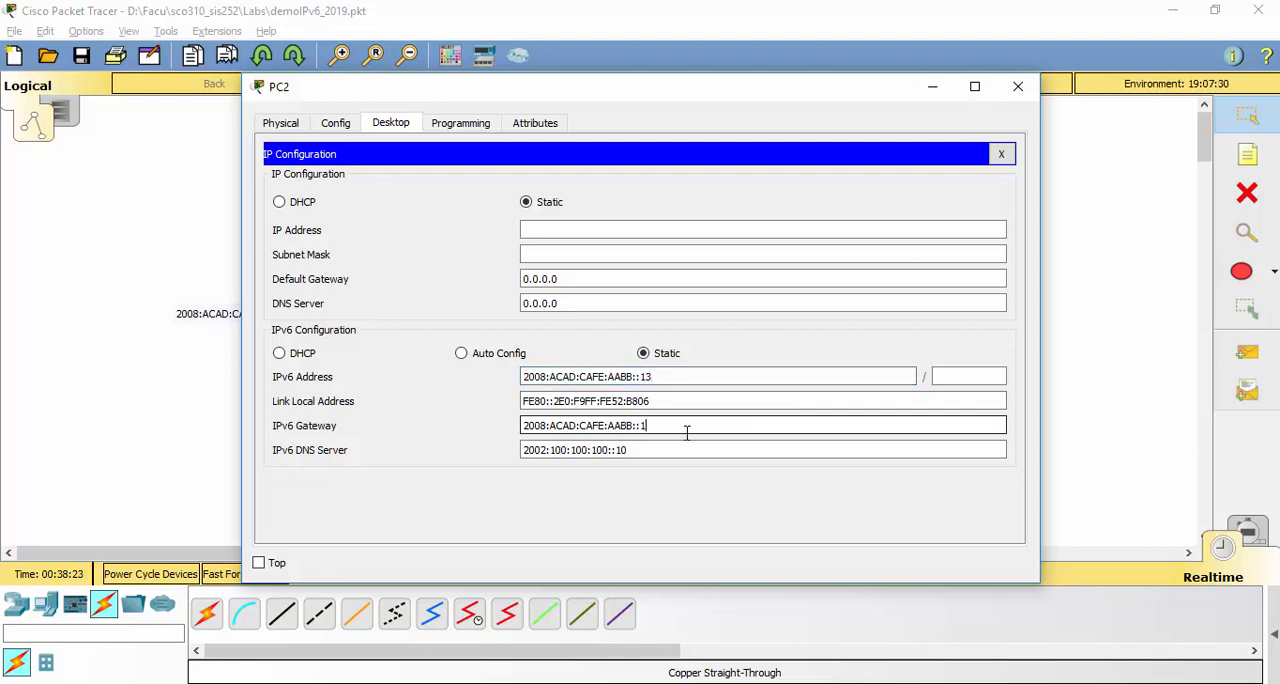
click(970, 372)
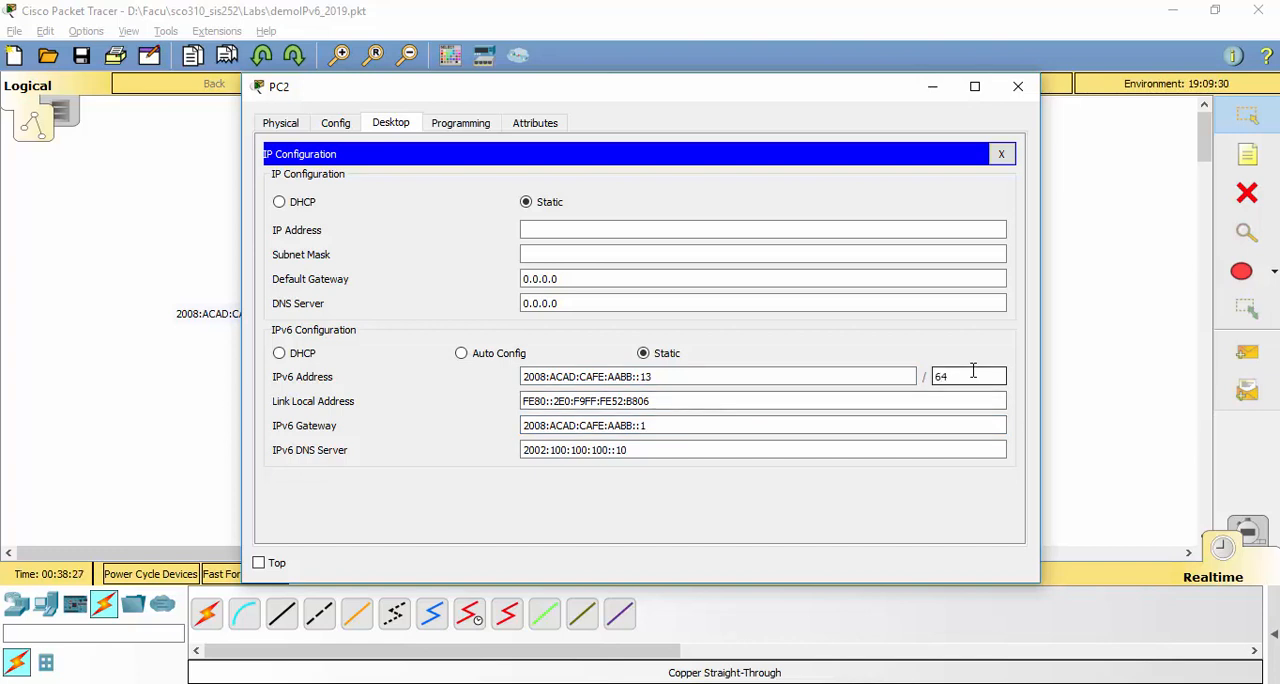
text(64)
click(1001, 153)
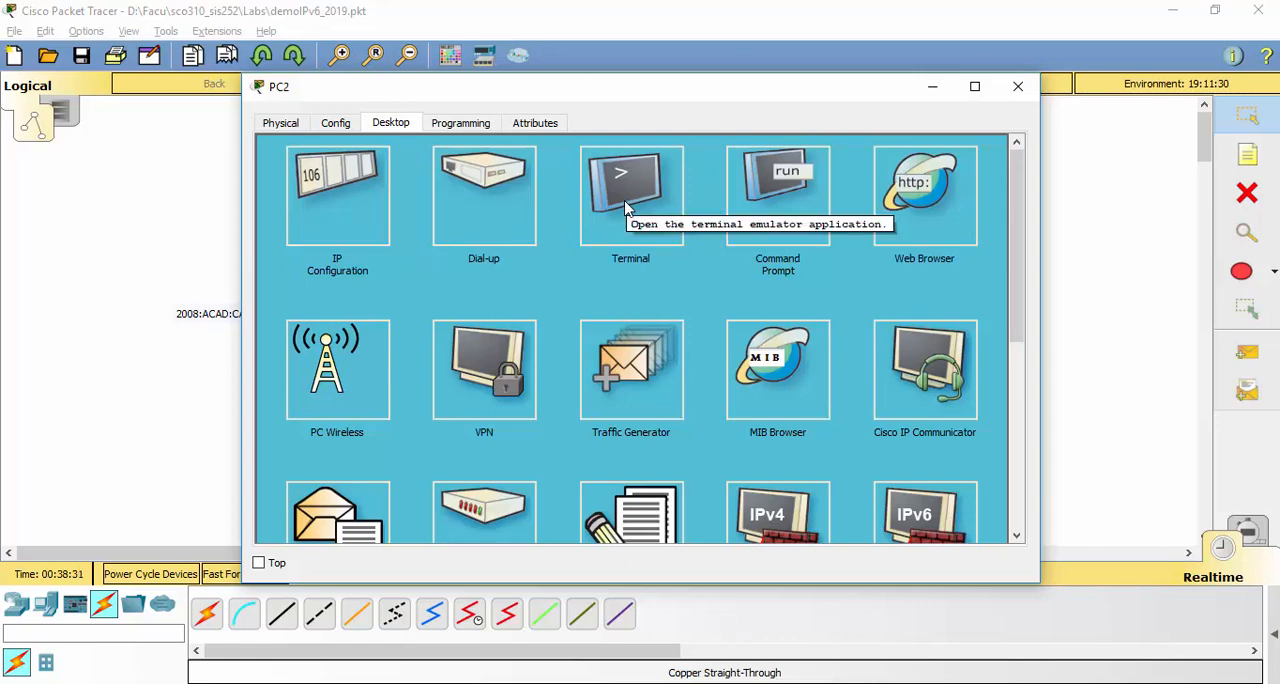
Run ipconfig in PC2's command prompt to check its interface addressing
click(742, 208)
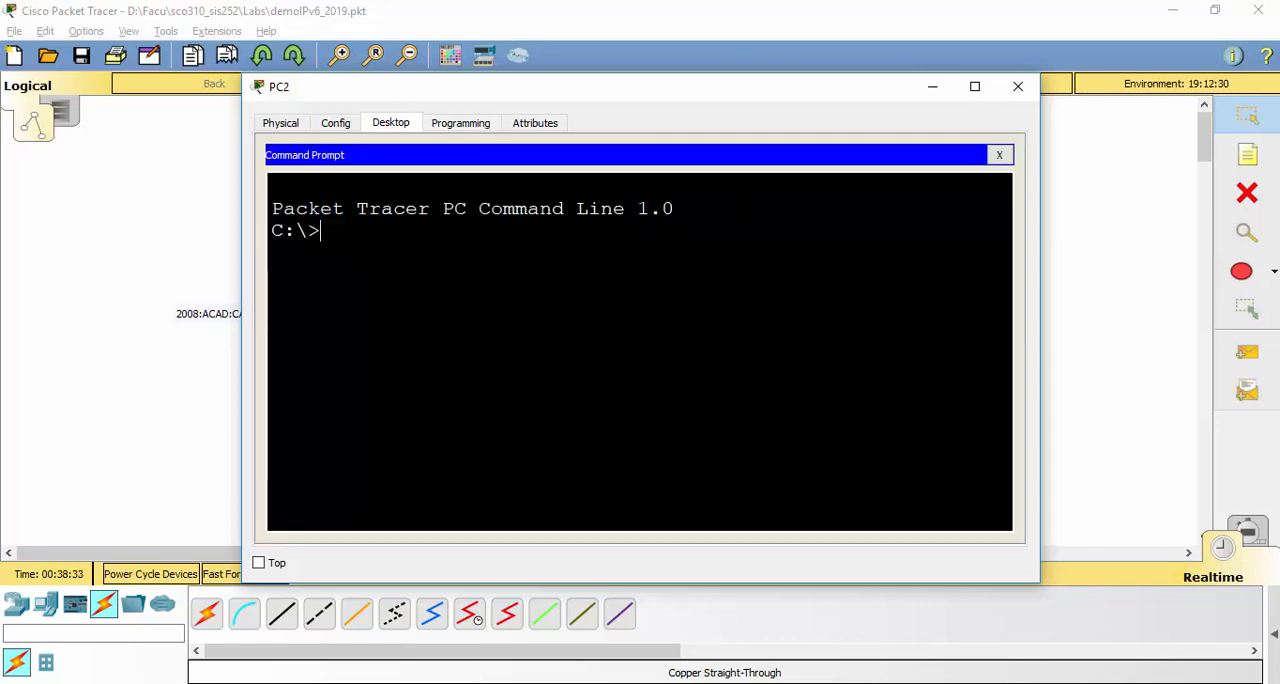
text(ipconfig)
key(Return)
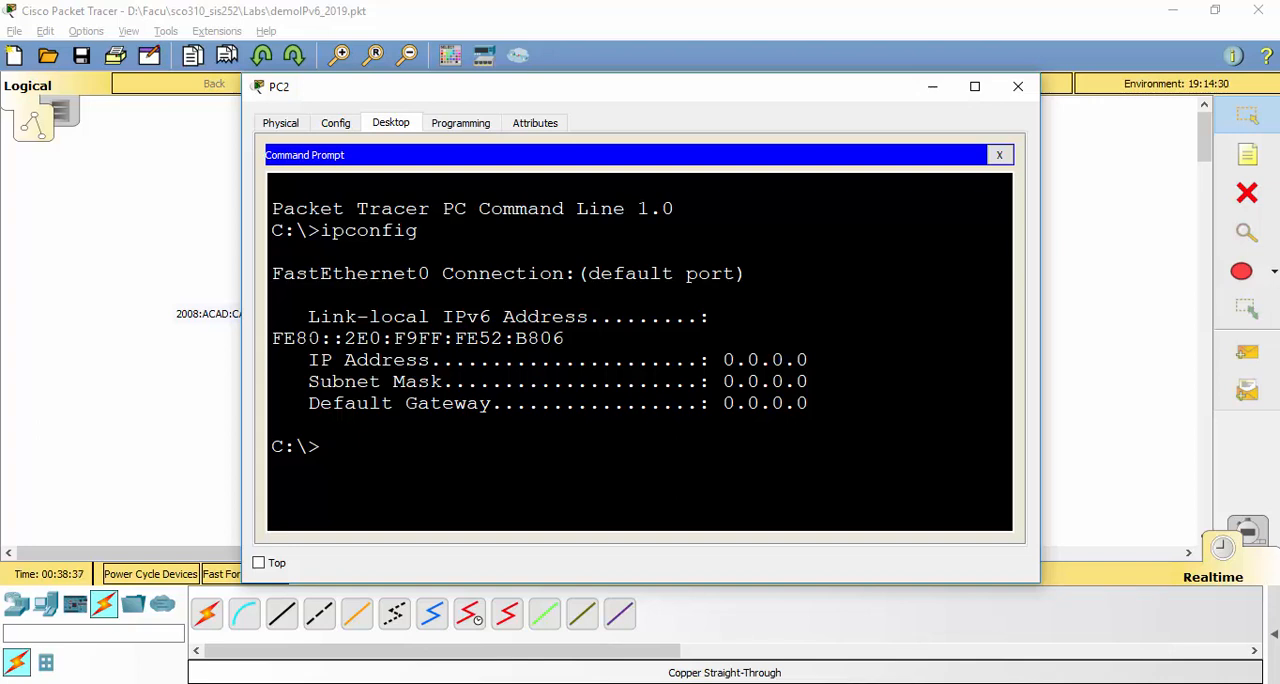
drag(309, 338, 503, 338)
click(503, 339)
Ping the gateway 2008:ACAD:CAFE:AABB::1 from PC2's command prompt, pasting the copied LAN prefix
text(ping)
right_click(461, 457)
click(504, 490)
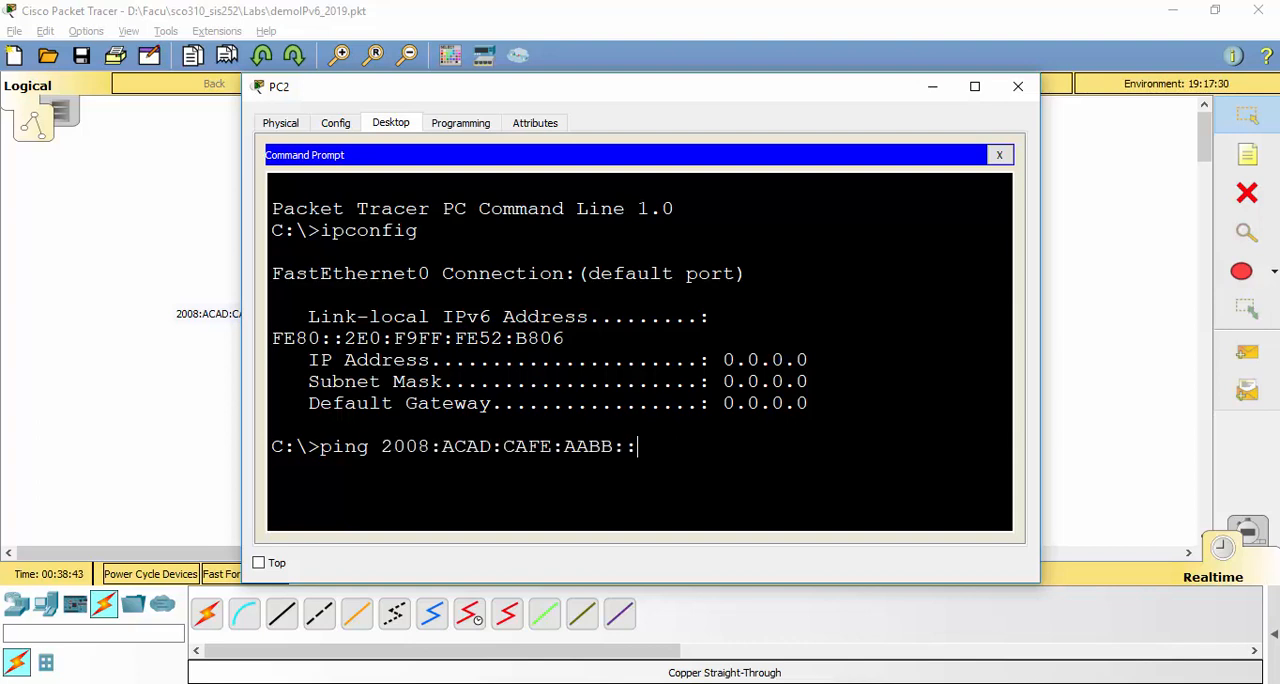
text(1)
key(Return)
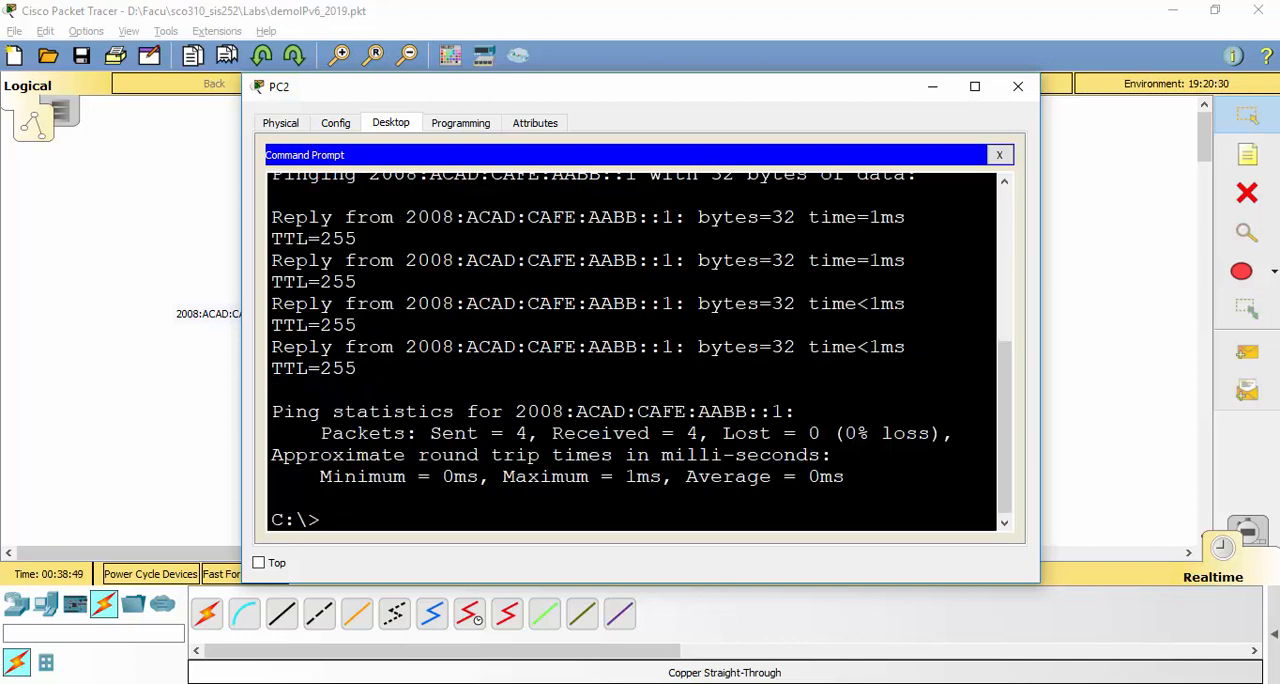
Ping the router's link-local address FE80::1 from PC2
text(ping FE80)
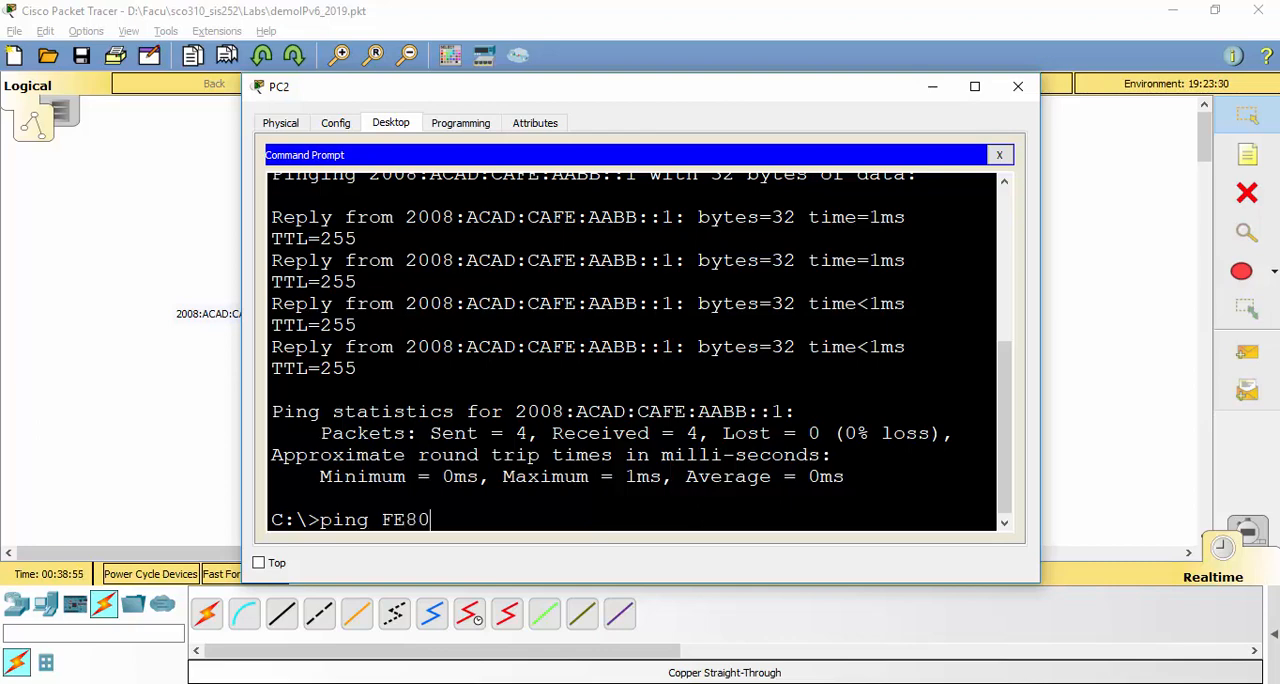
text(::1)
key(Return)
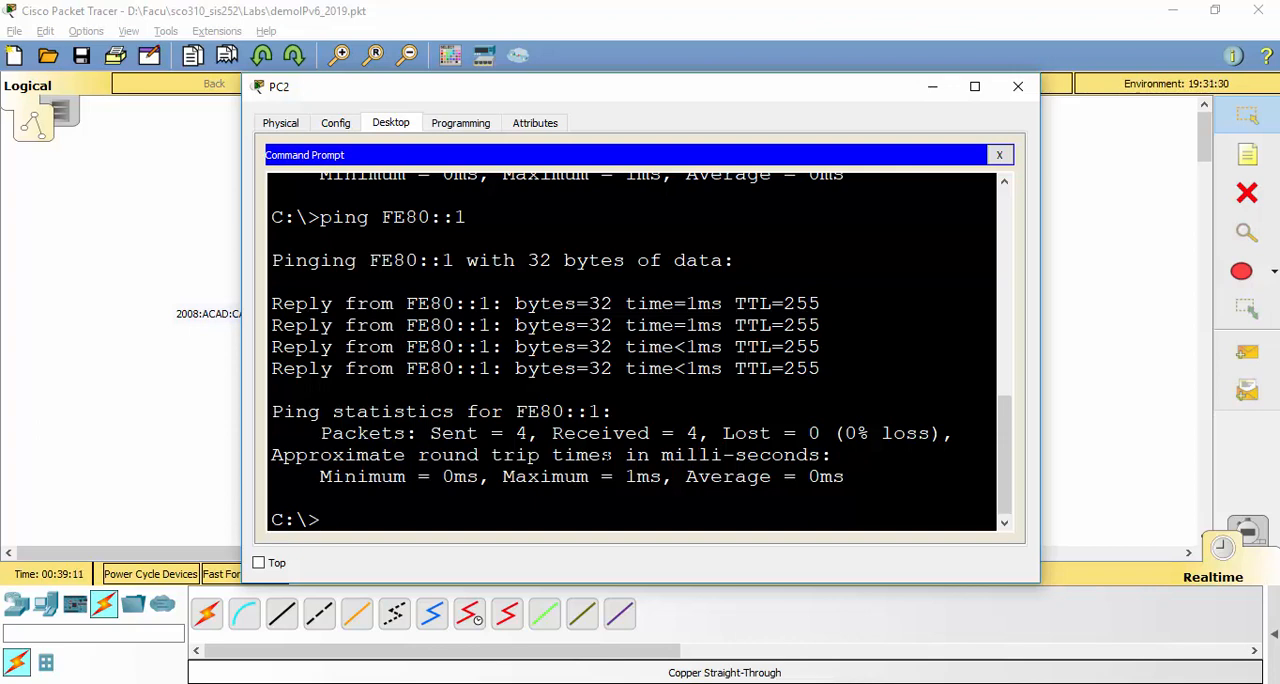
Ping 2008:ACAD:CAFE:AABB::12 from PC2, reusing the earlier gateway ping, and interrupt it before it completes
key(Up)
key(Up)
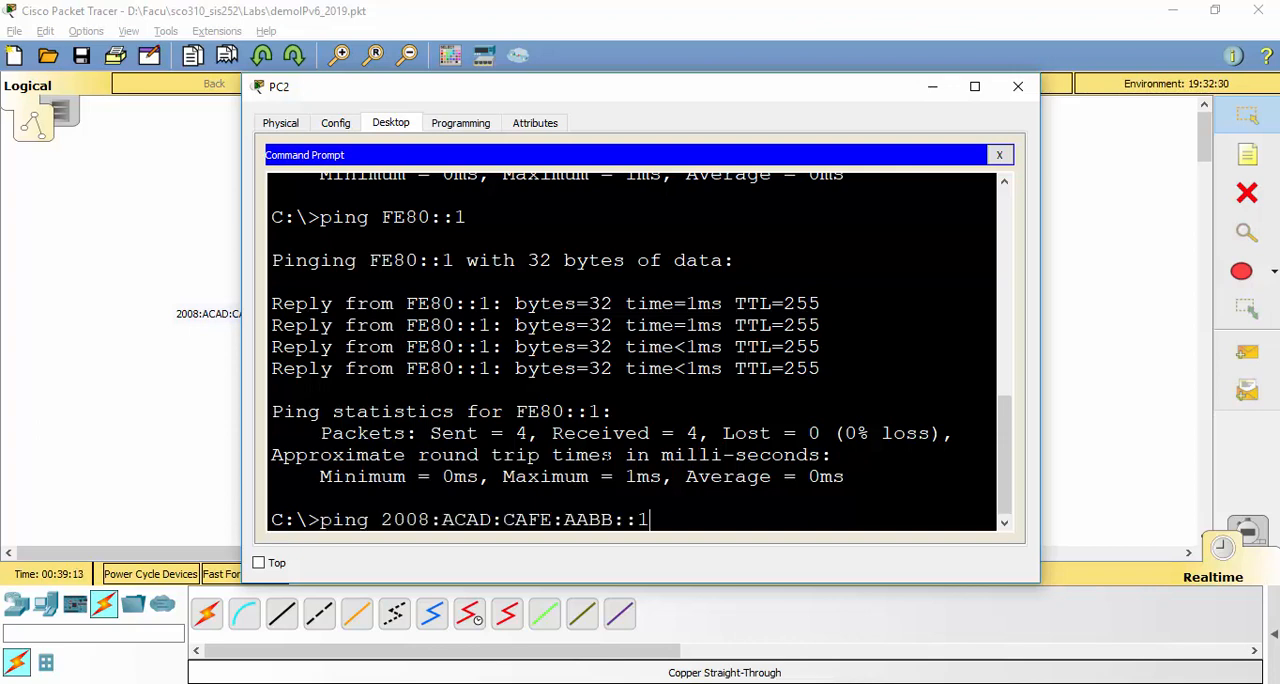
text(2)
key(Return)
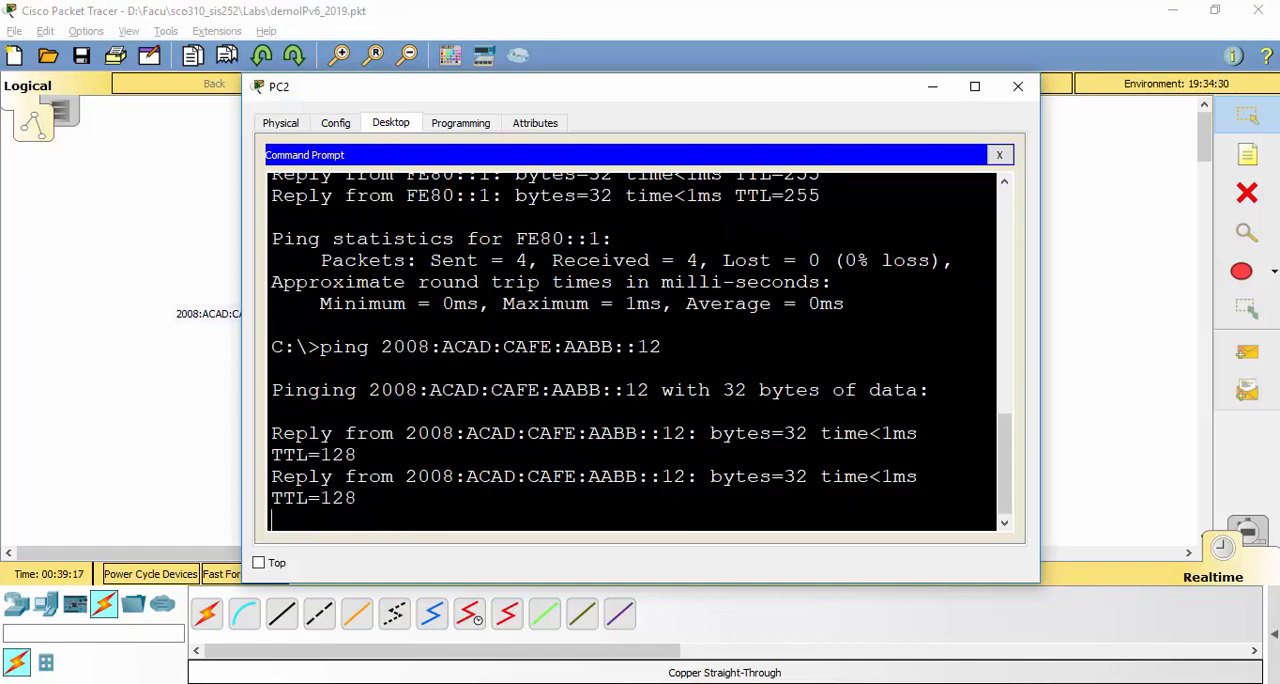
key(ctrl+c)
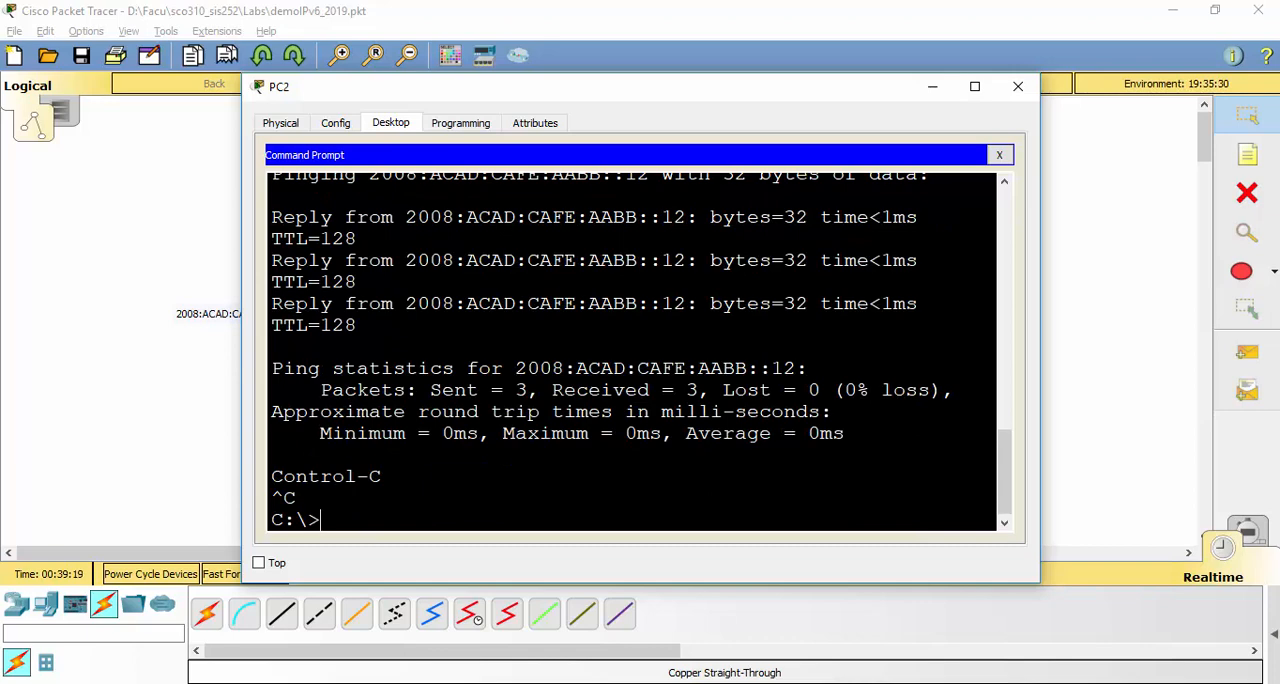
Ping 2008:ACAD:CAFE:AABB::13 from PC2, editing the previous command, and close PC2's window
key(Up)
key(BackSpace)
text(3)
key(Return)
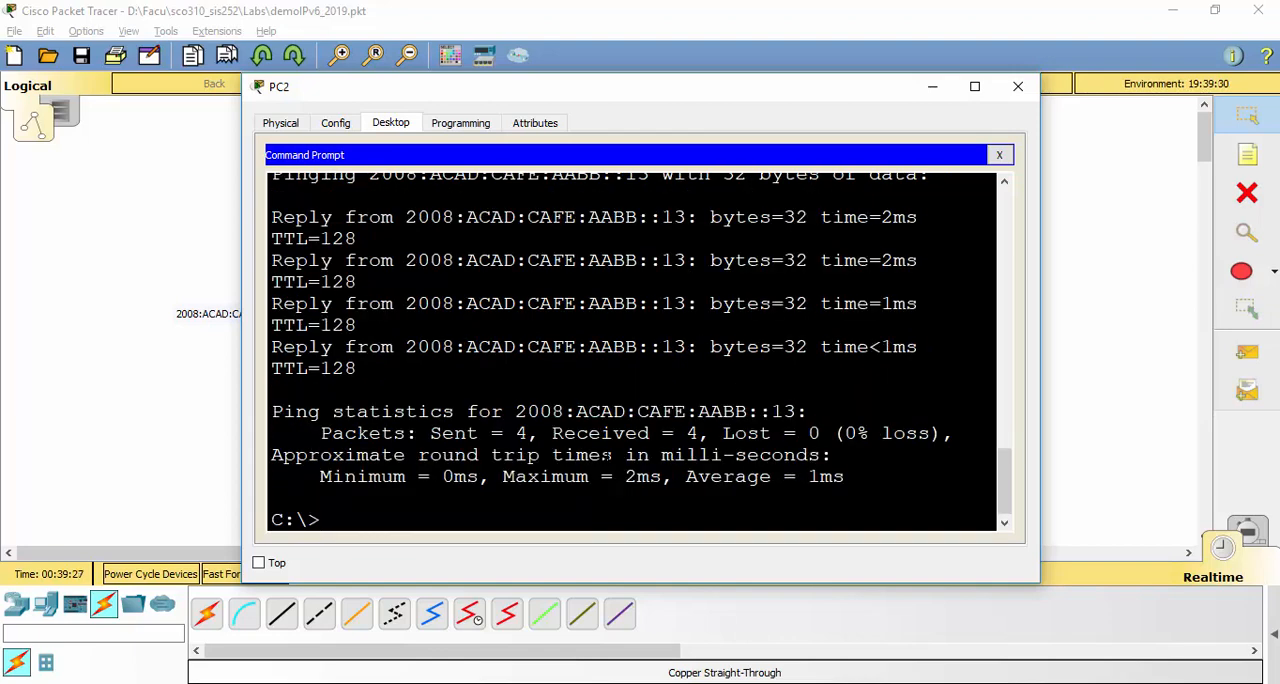
key(Escape)
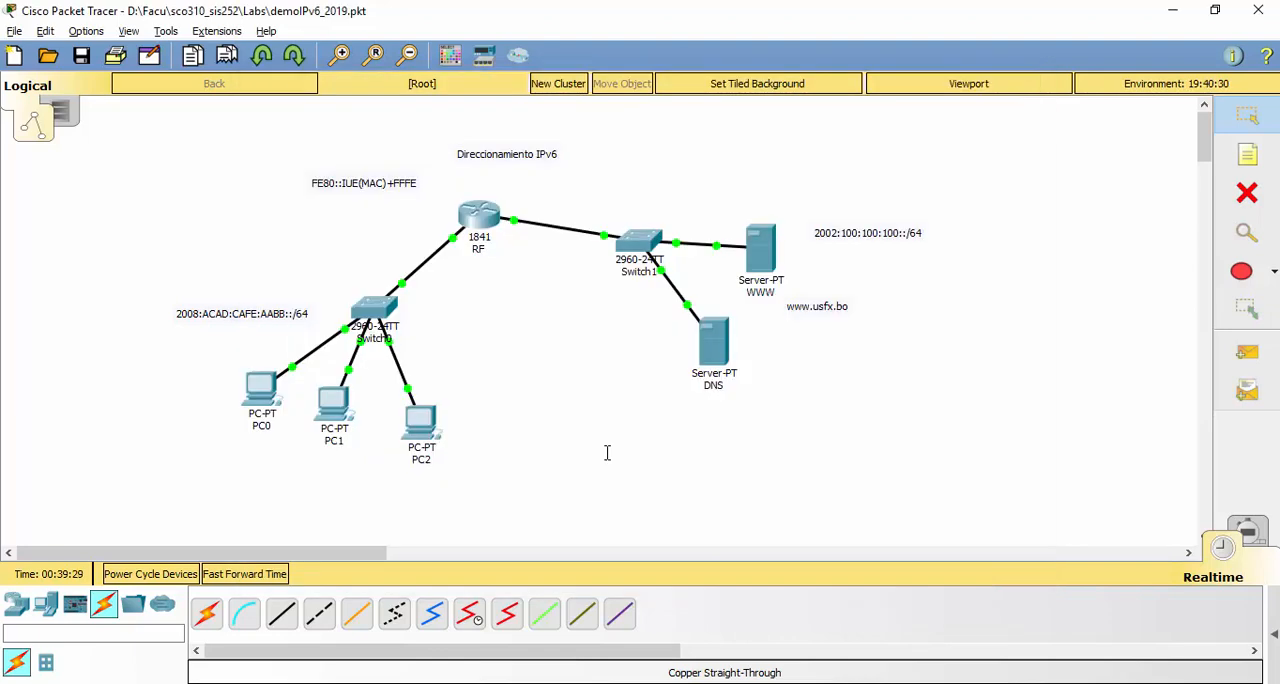
Ping the DNS server at 2002:100:100:100::10 from PC0's command prompt, copying the prefix from the server network label
click(275, 396)
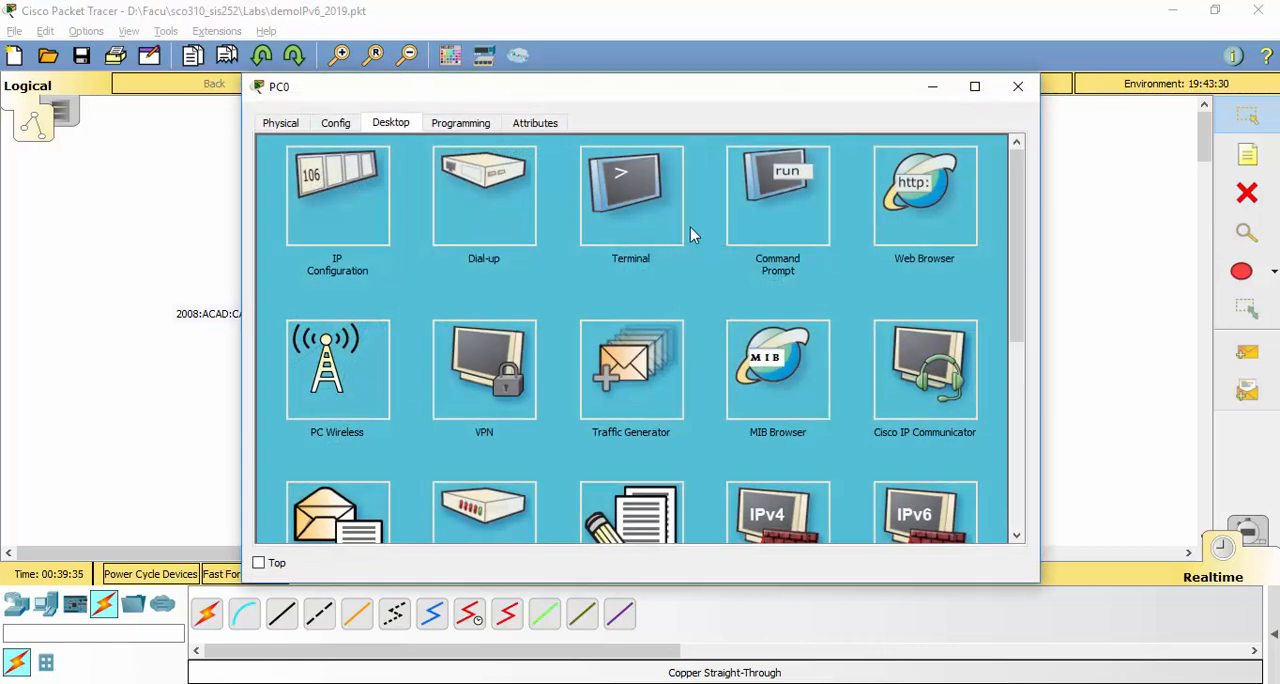
click(686, 225)
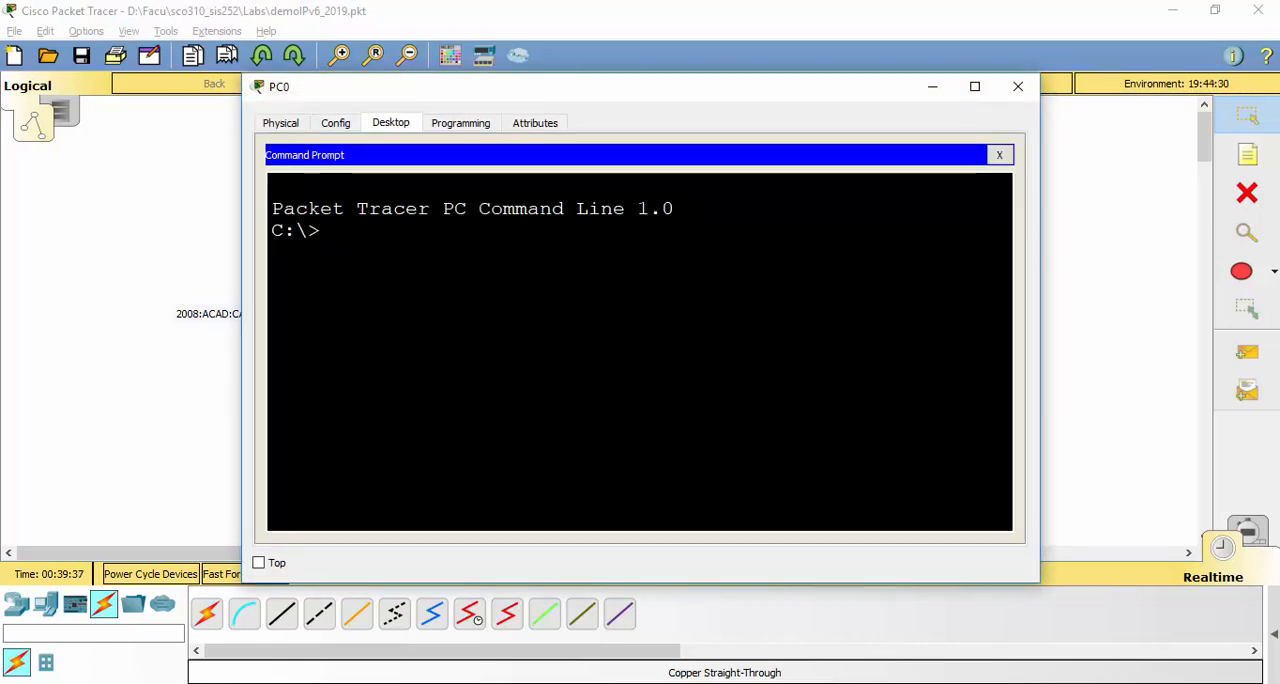
text(ping)
key(alt+Tab)
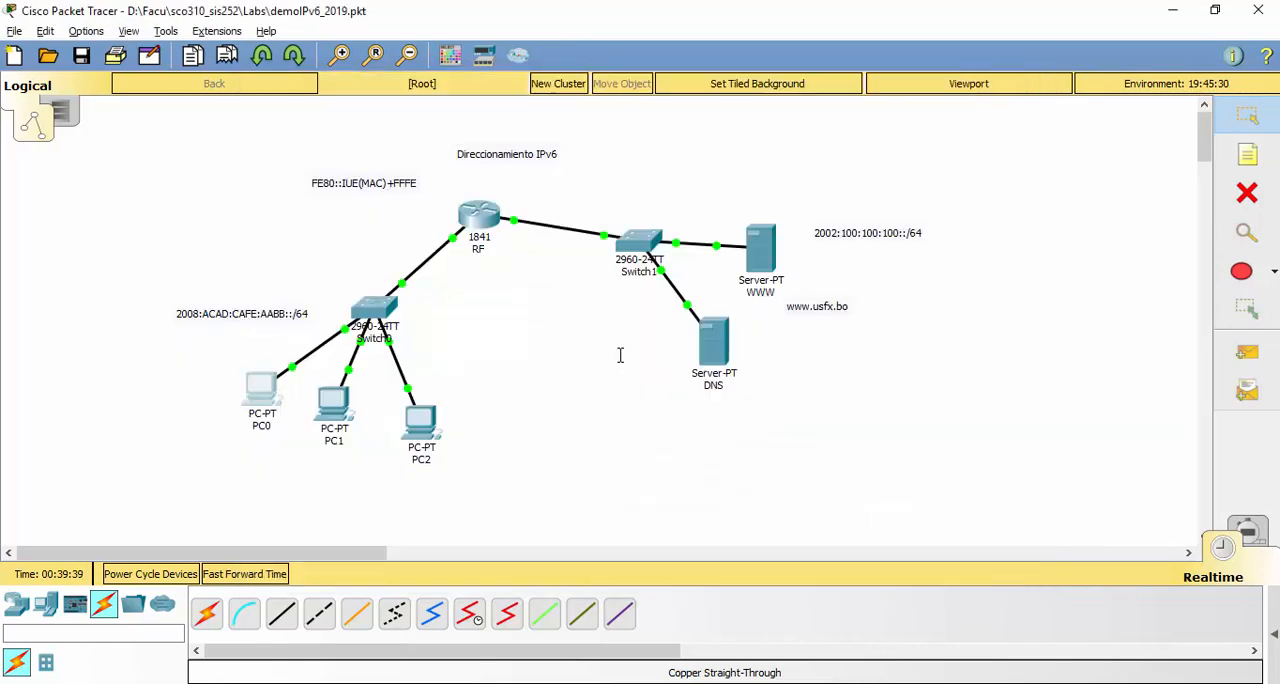
click(868, 236)
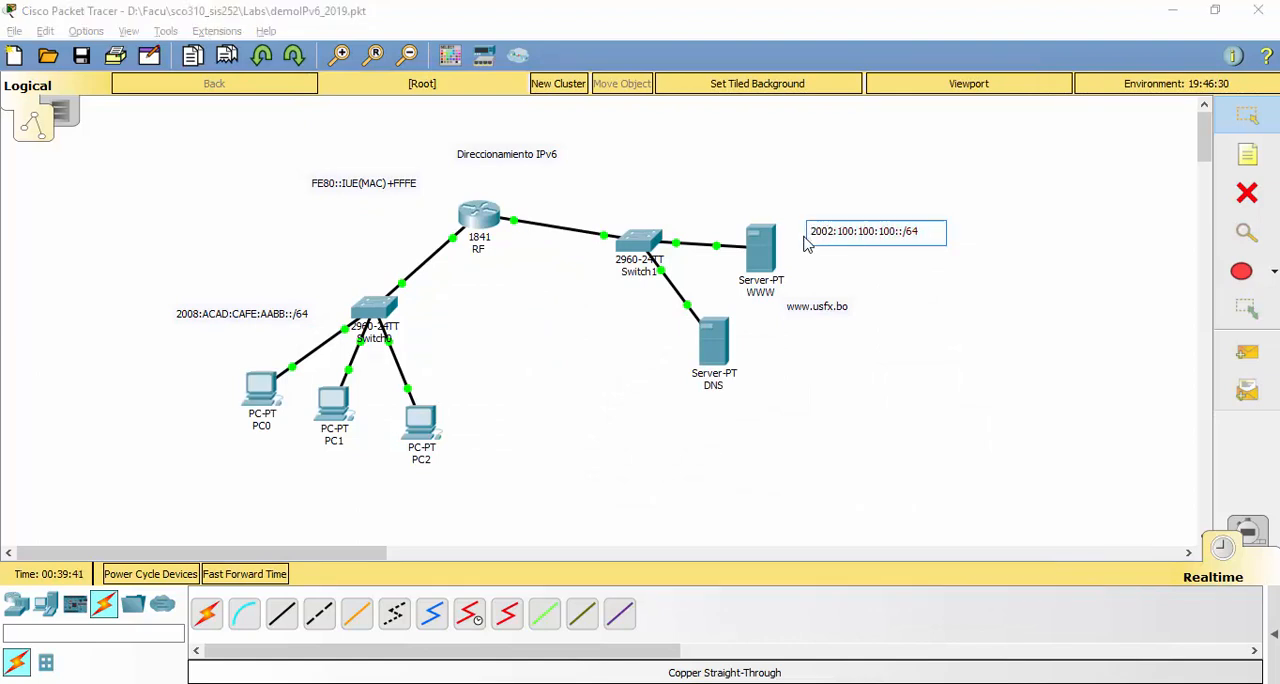
drag(809, 231, 907, 232)
key(ctrl+c)
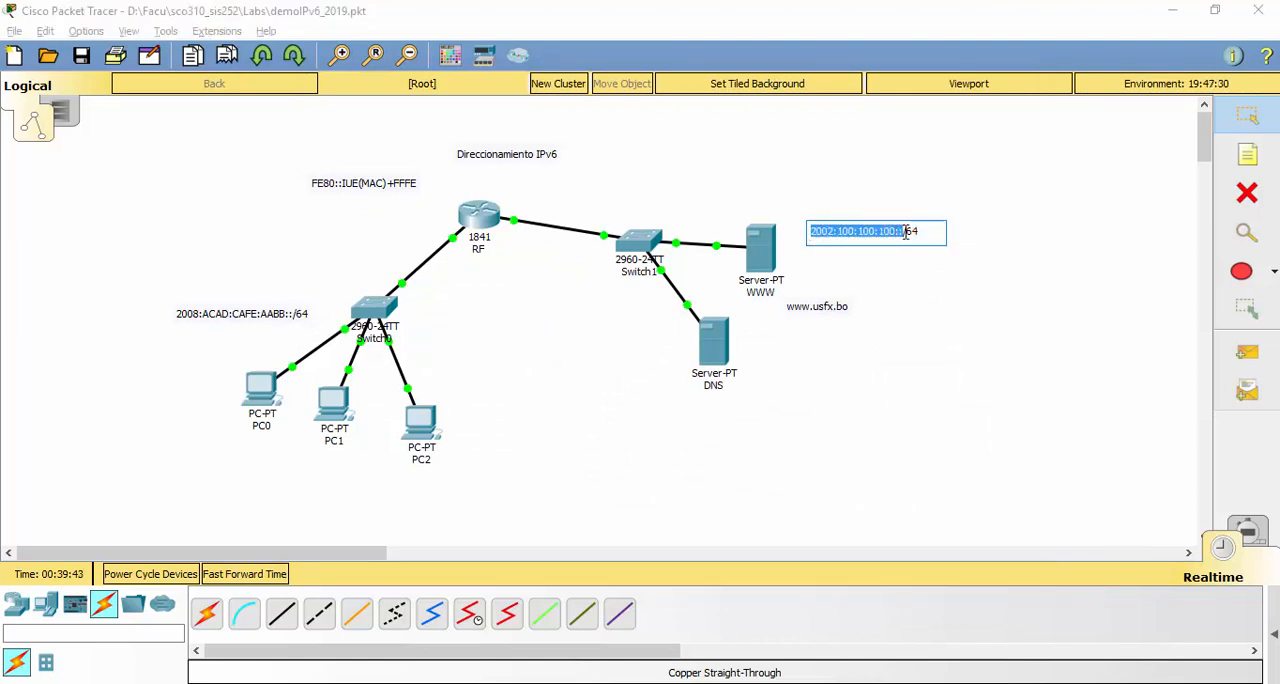
key(alt+Tab)
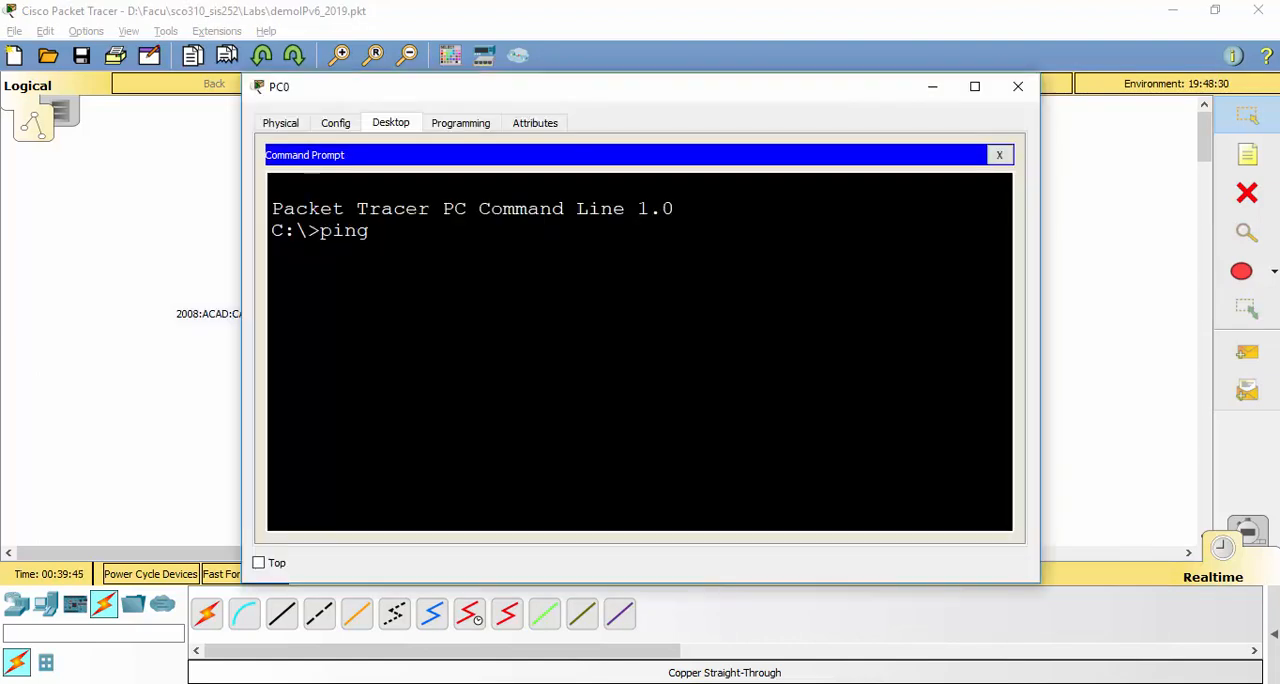
right_click(474, 386)
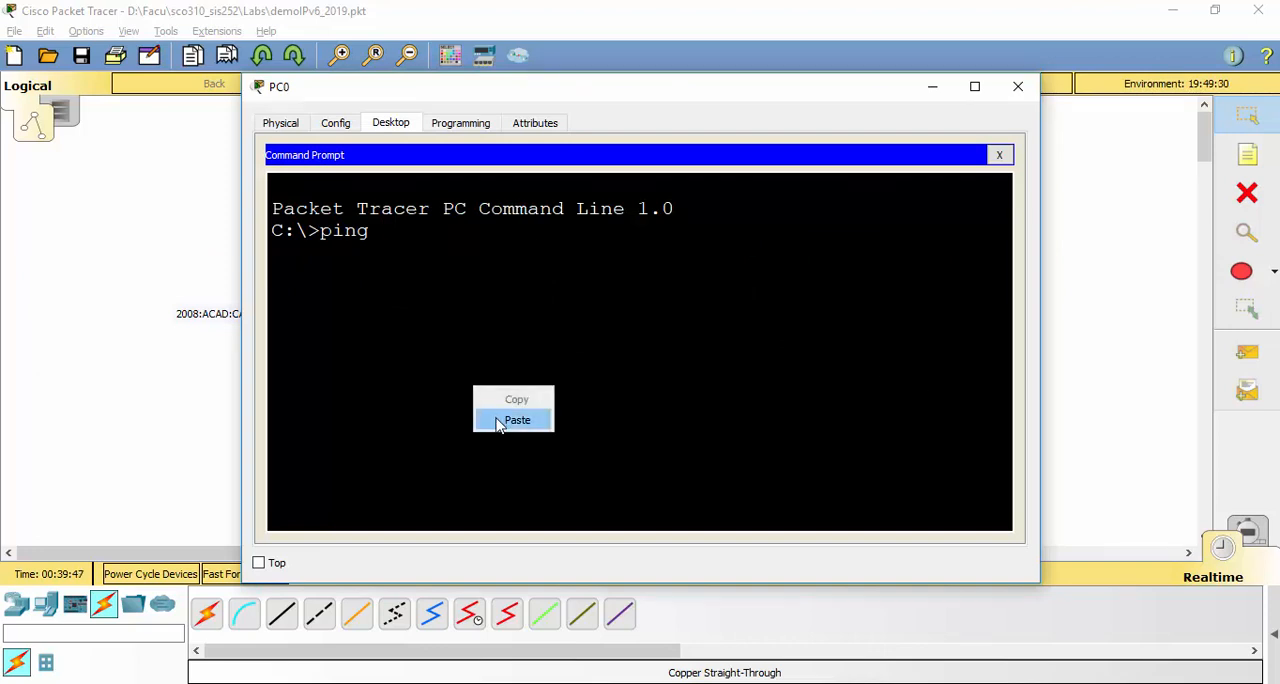
click(500, 420)
text(100:100:100::10)
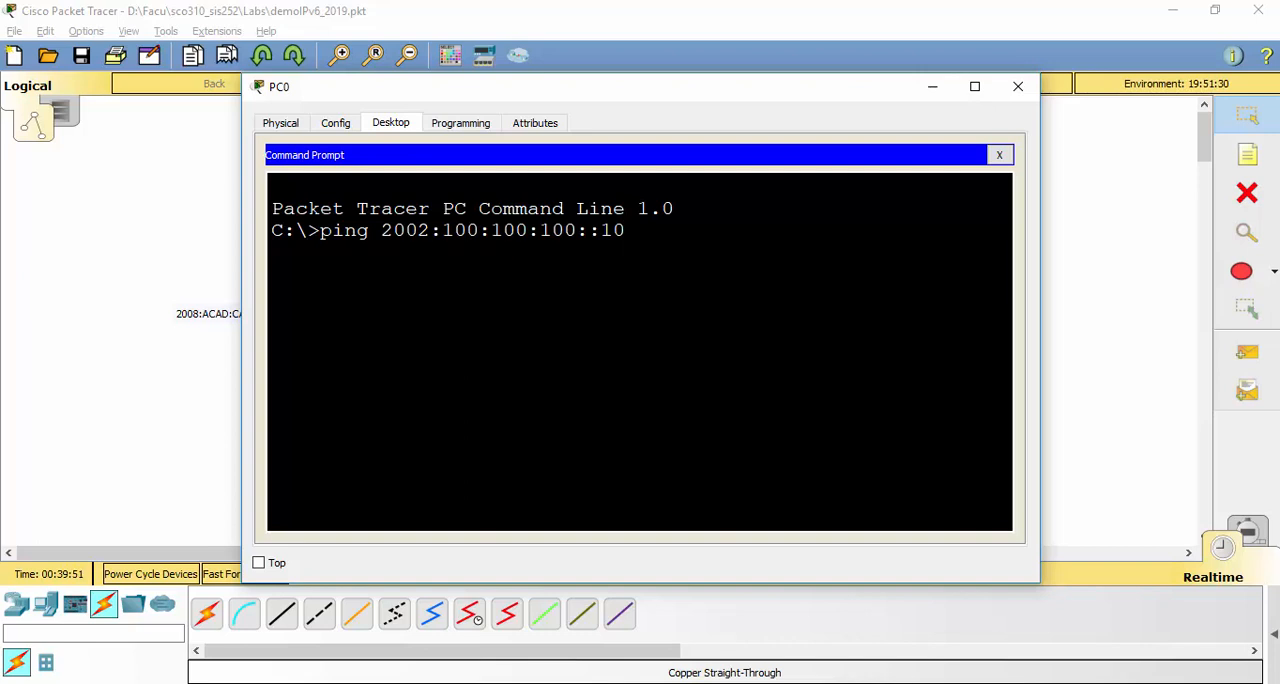
key(Return)
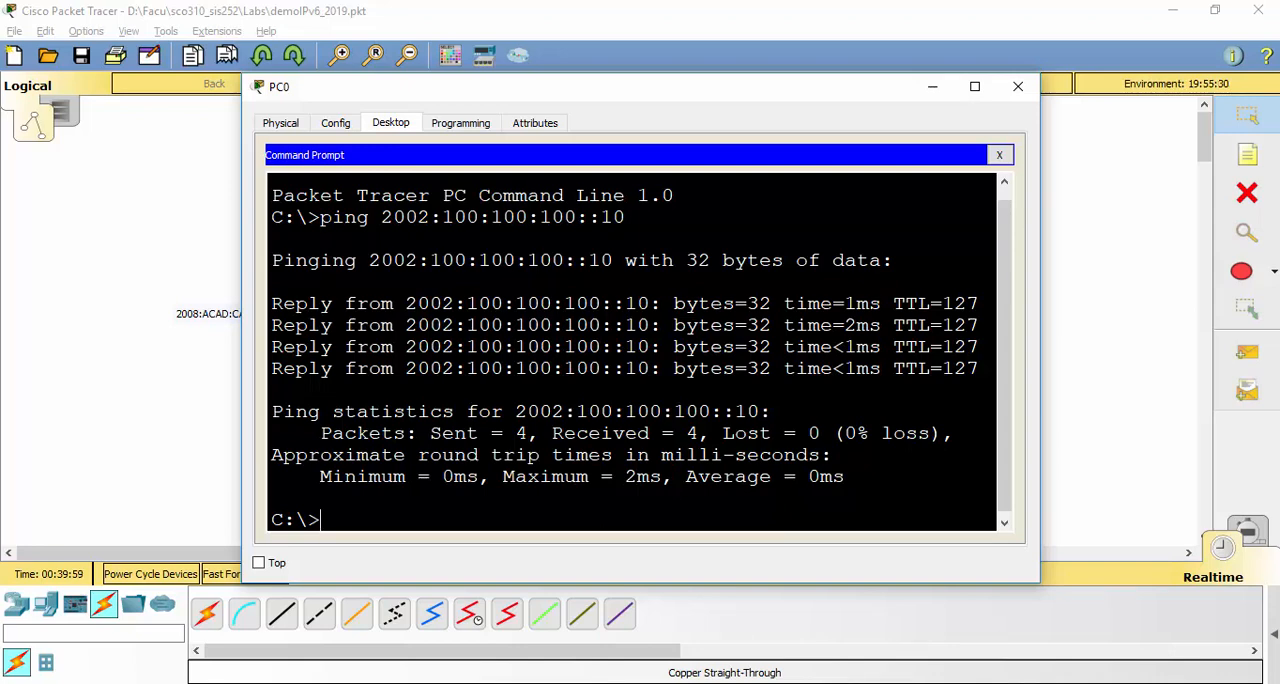
Ping the WWW server at 2002:100:100:100::11 from PC0 and close PC0's window
key(Up)
key(BackSpace)
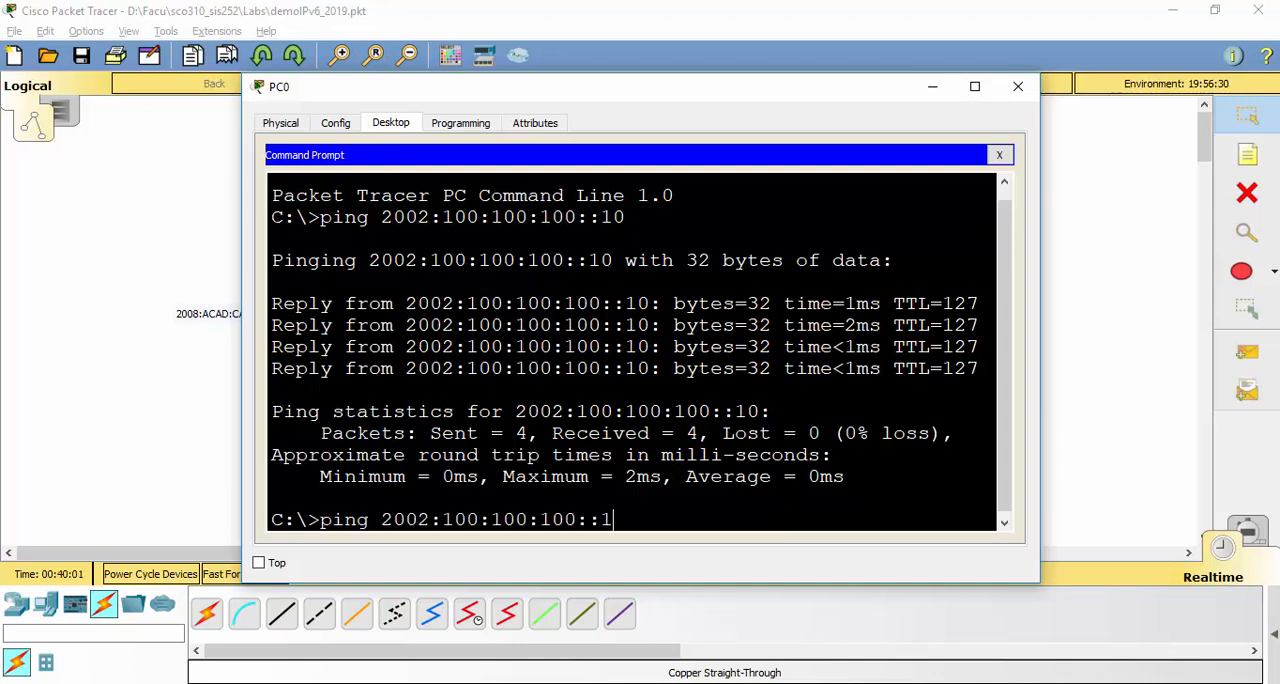
text(1)
key(Return)
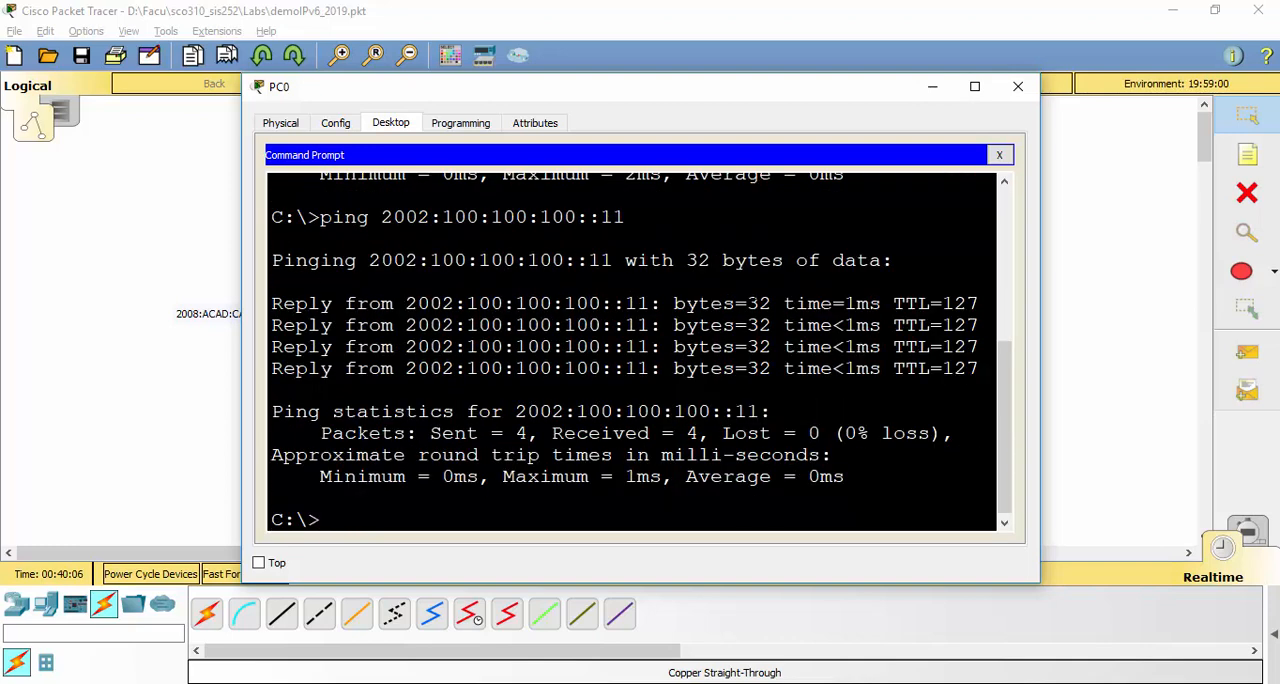
click(1017, 86)
click(265, 392)
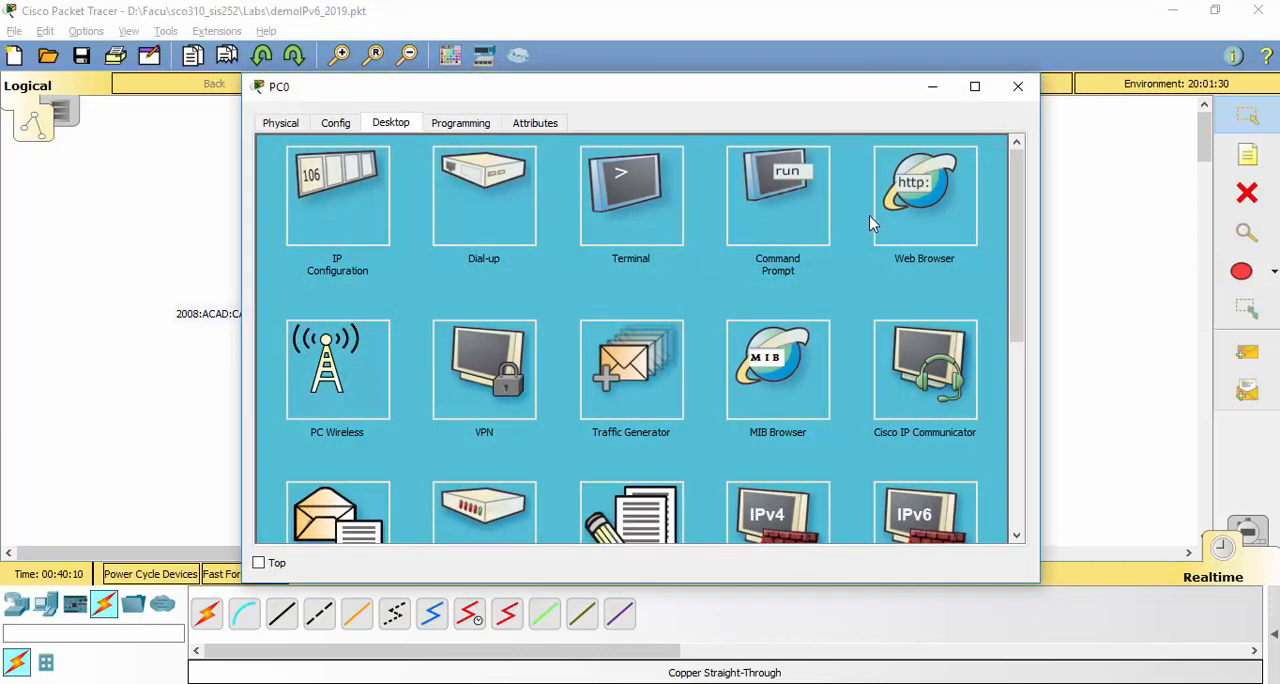
click(903, 227)
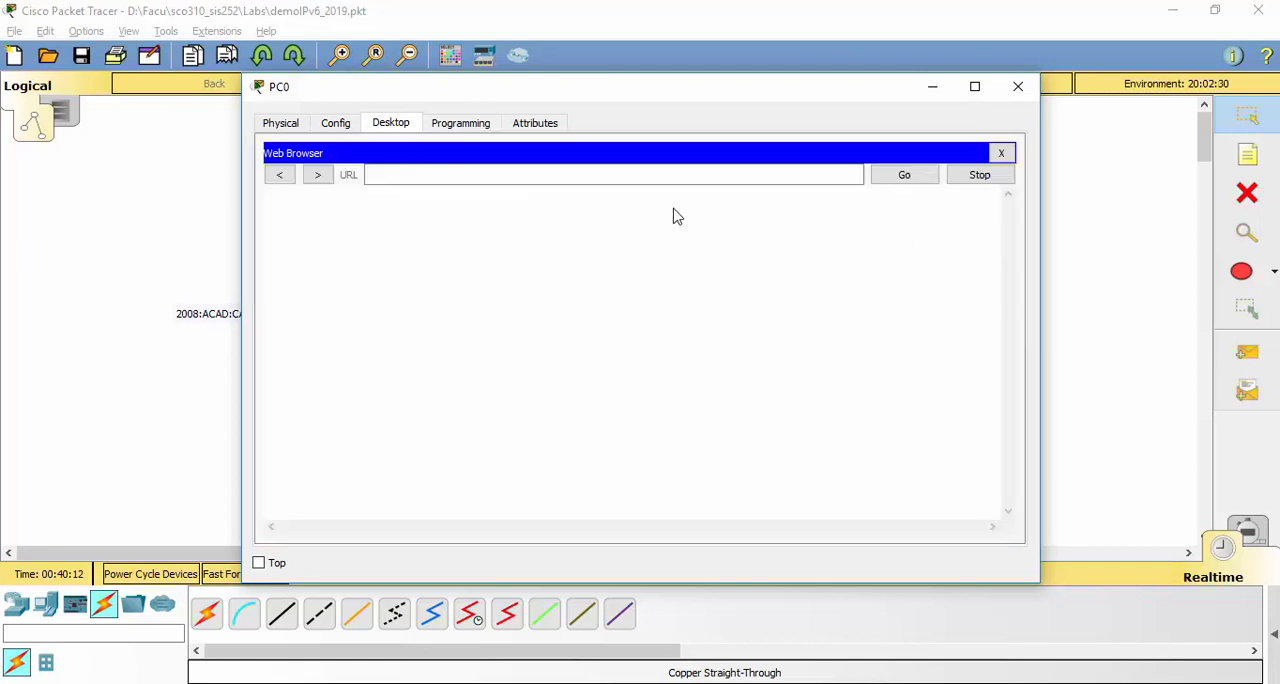
click(674, 175)
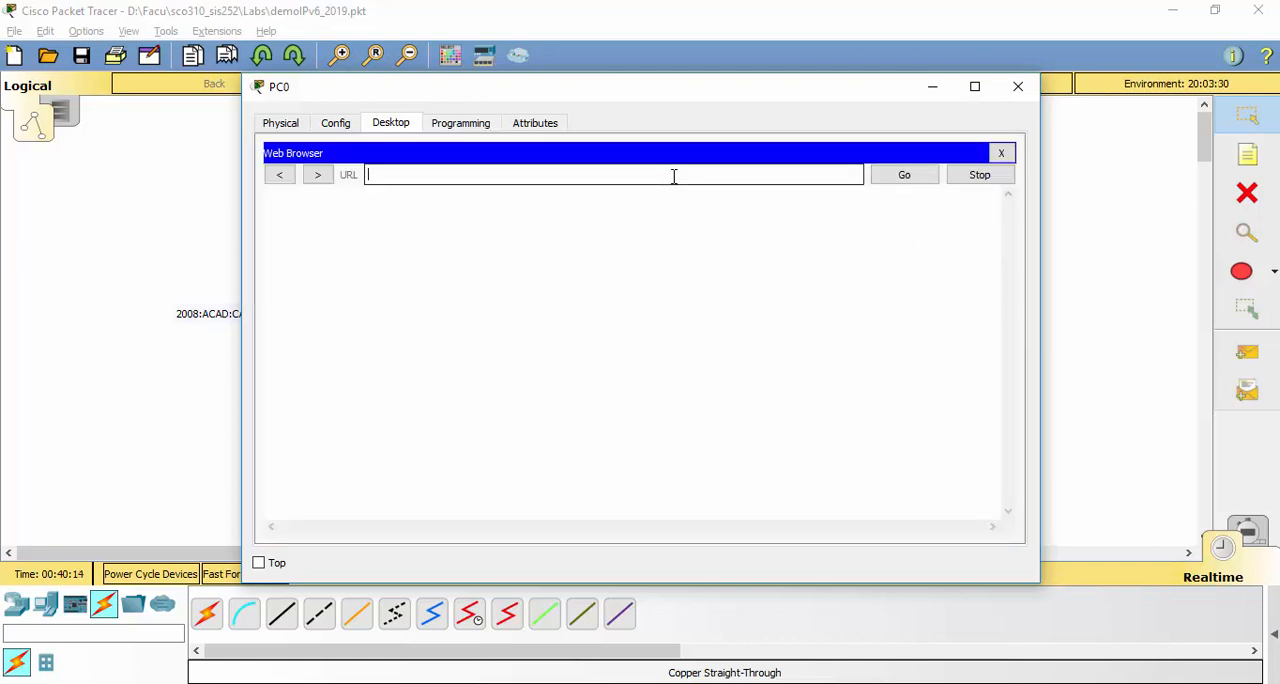
key(ctrl+v)
text(11)
key(Return)
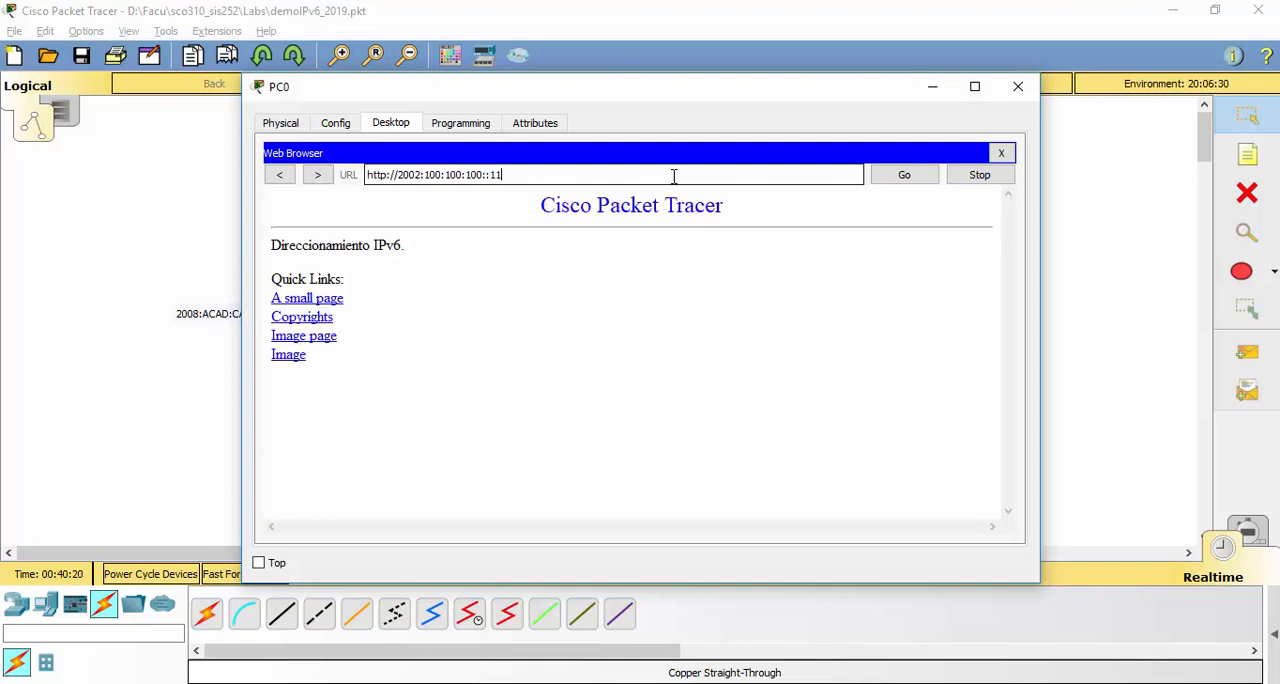
drag(283, 209, 387, 400)
click(389, 401)
drag(272, 245, 436, 246)
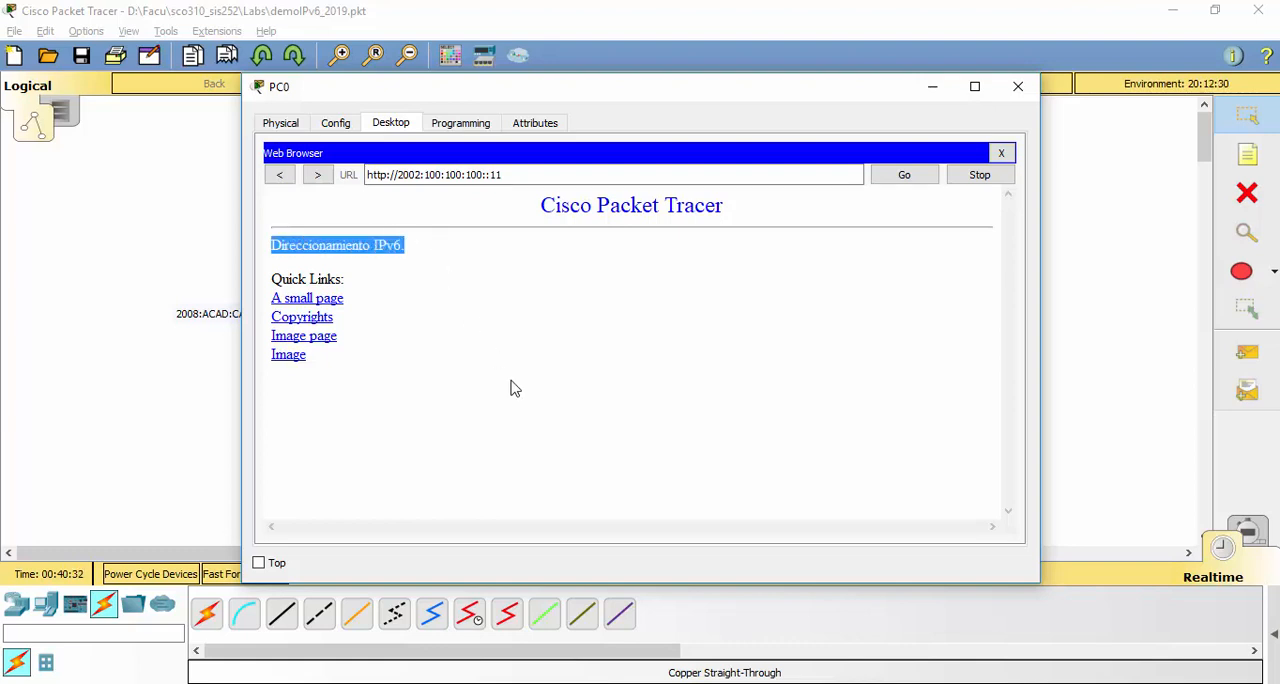
click(526, 175)
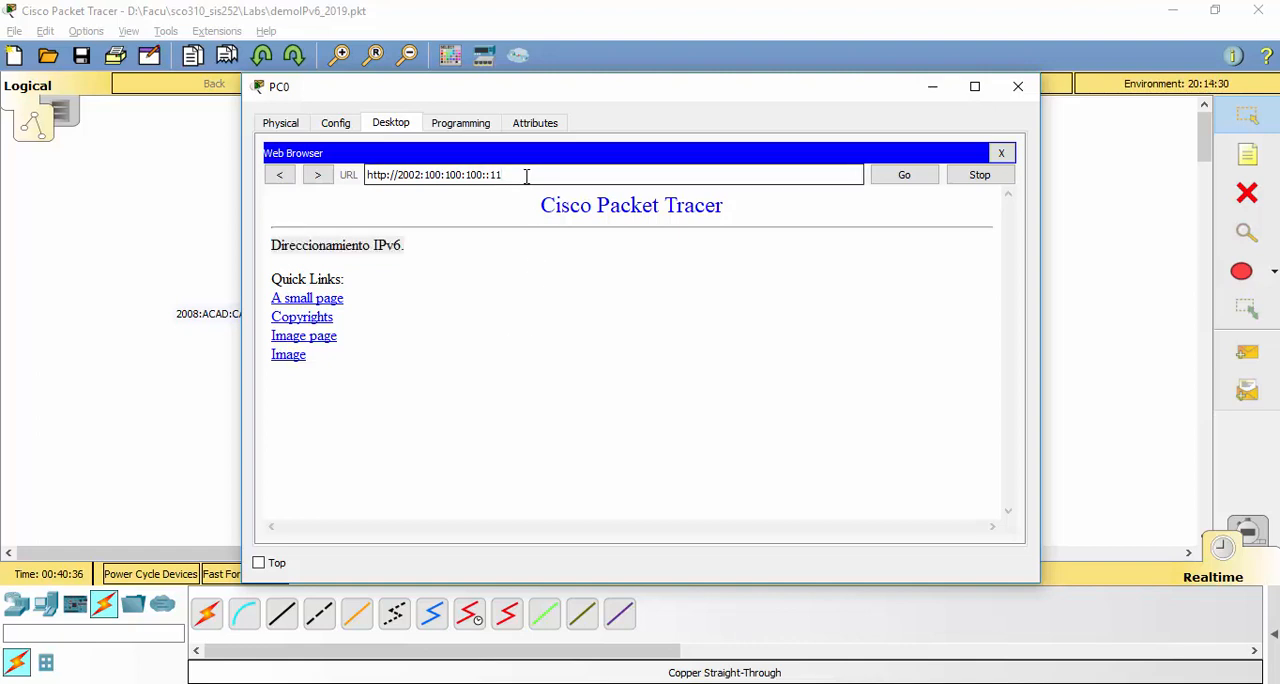
key(BackSpace)
key(Return)
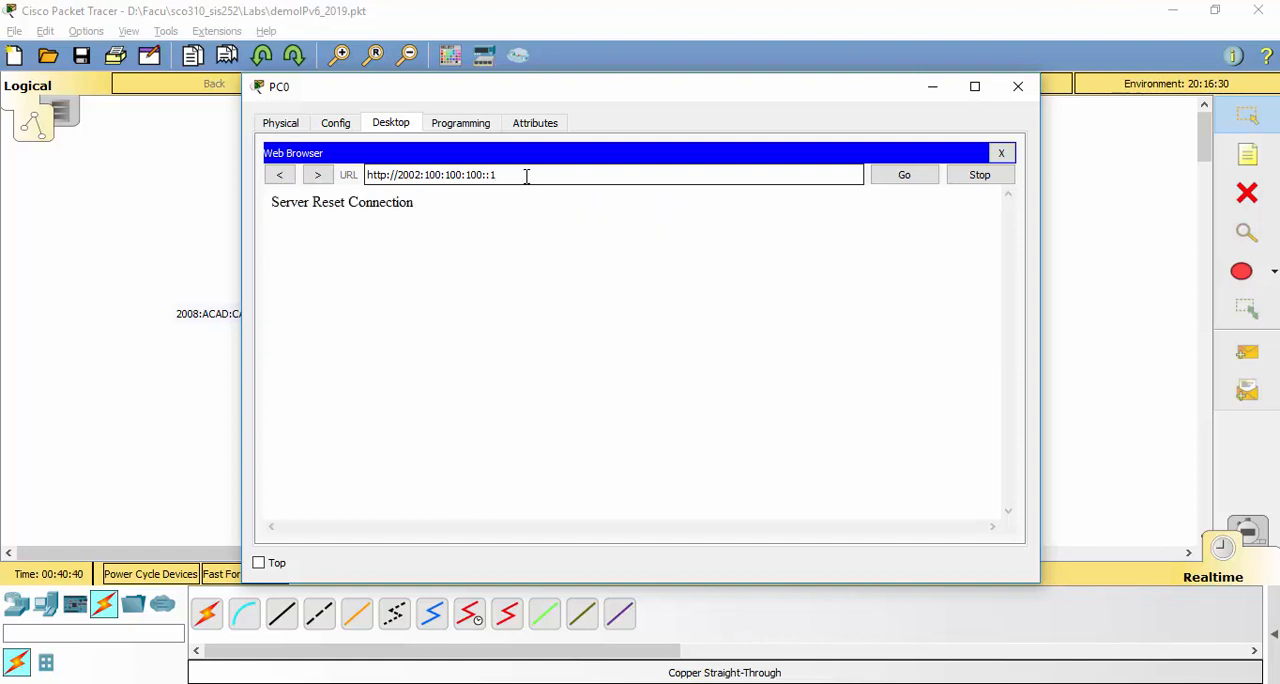
key(BackSpace)
key(BackSpace)
key(BackSpace)
key(BackSpace)
key(BackSpace)
key(BackSpace)
key(BackSpace)
key(BackSpace)
key(BackSpace)
key(BackSpace)
key(BackSpace)
key(BackSpace)
key(BackSpace)
key(BackSpace)
key(BackSpace)
key(BackSpace)
key(BackSpace)
key(BackSpace)
key(BackSpace)
text(www.usfx.bo)
key(Return)
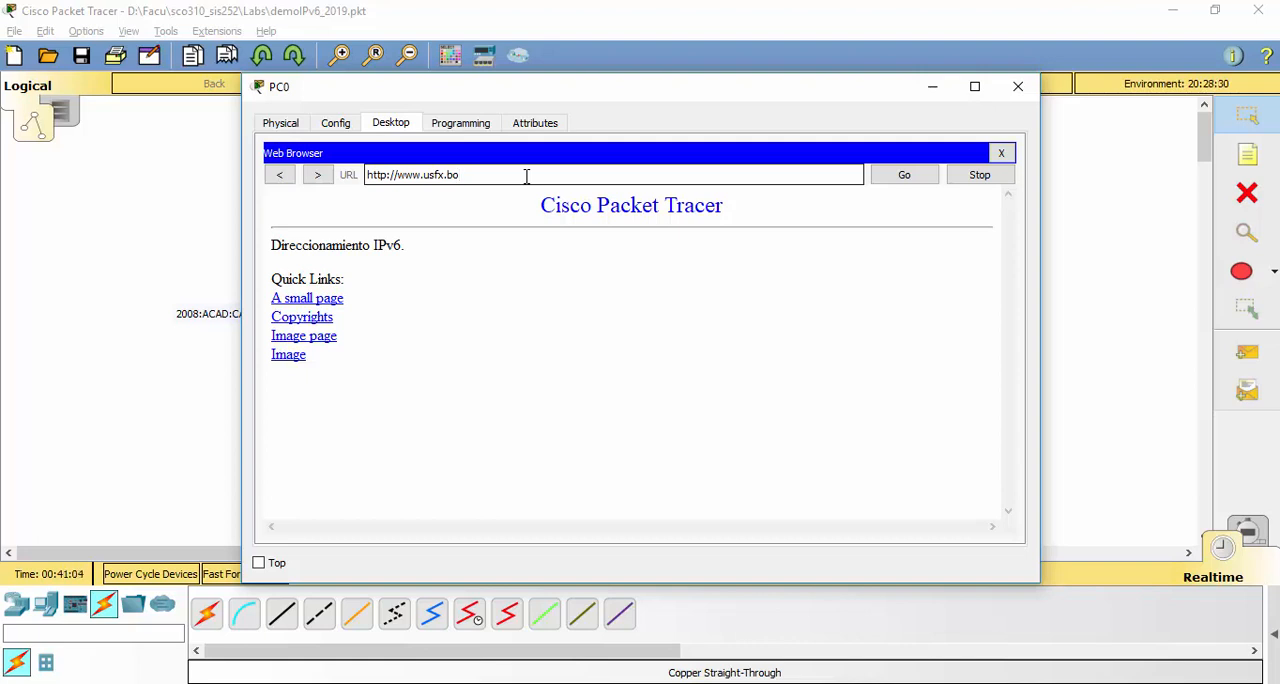
click(1005, 96)
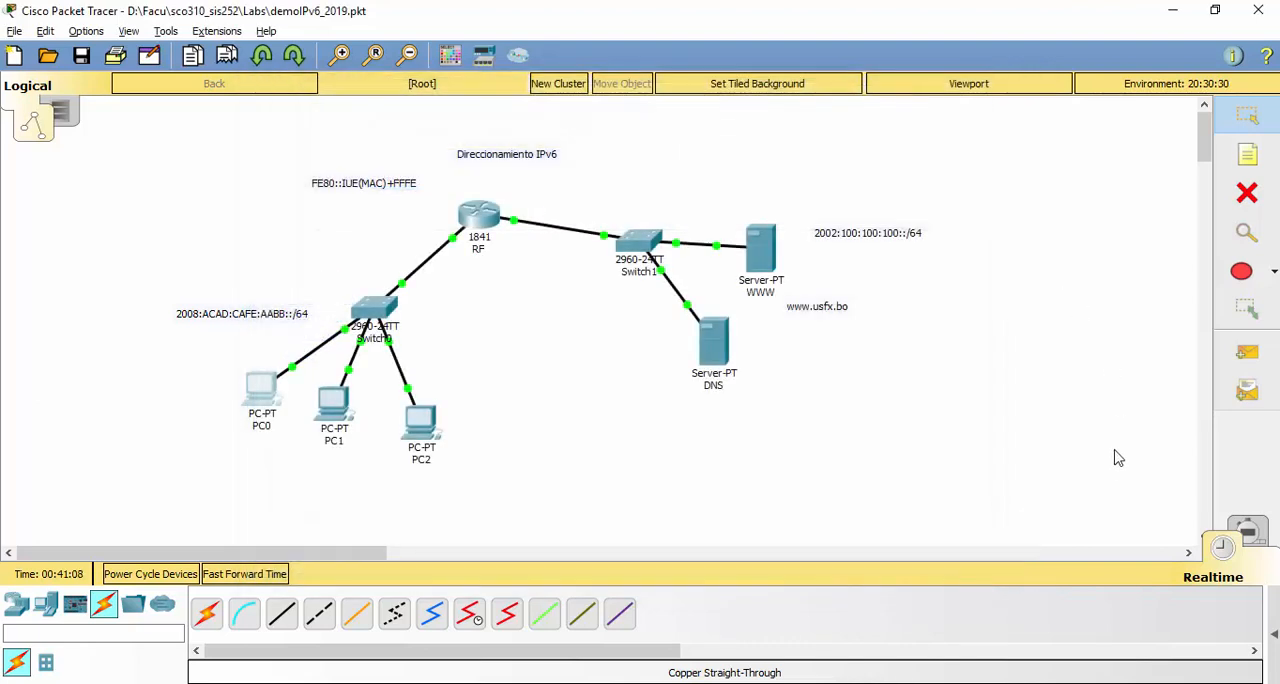